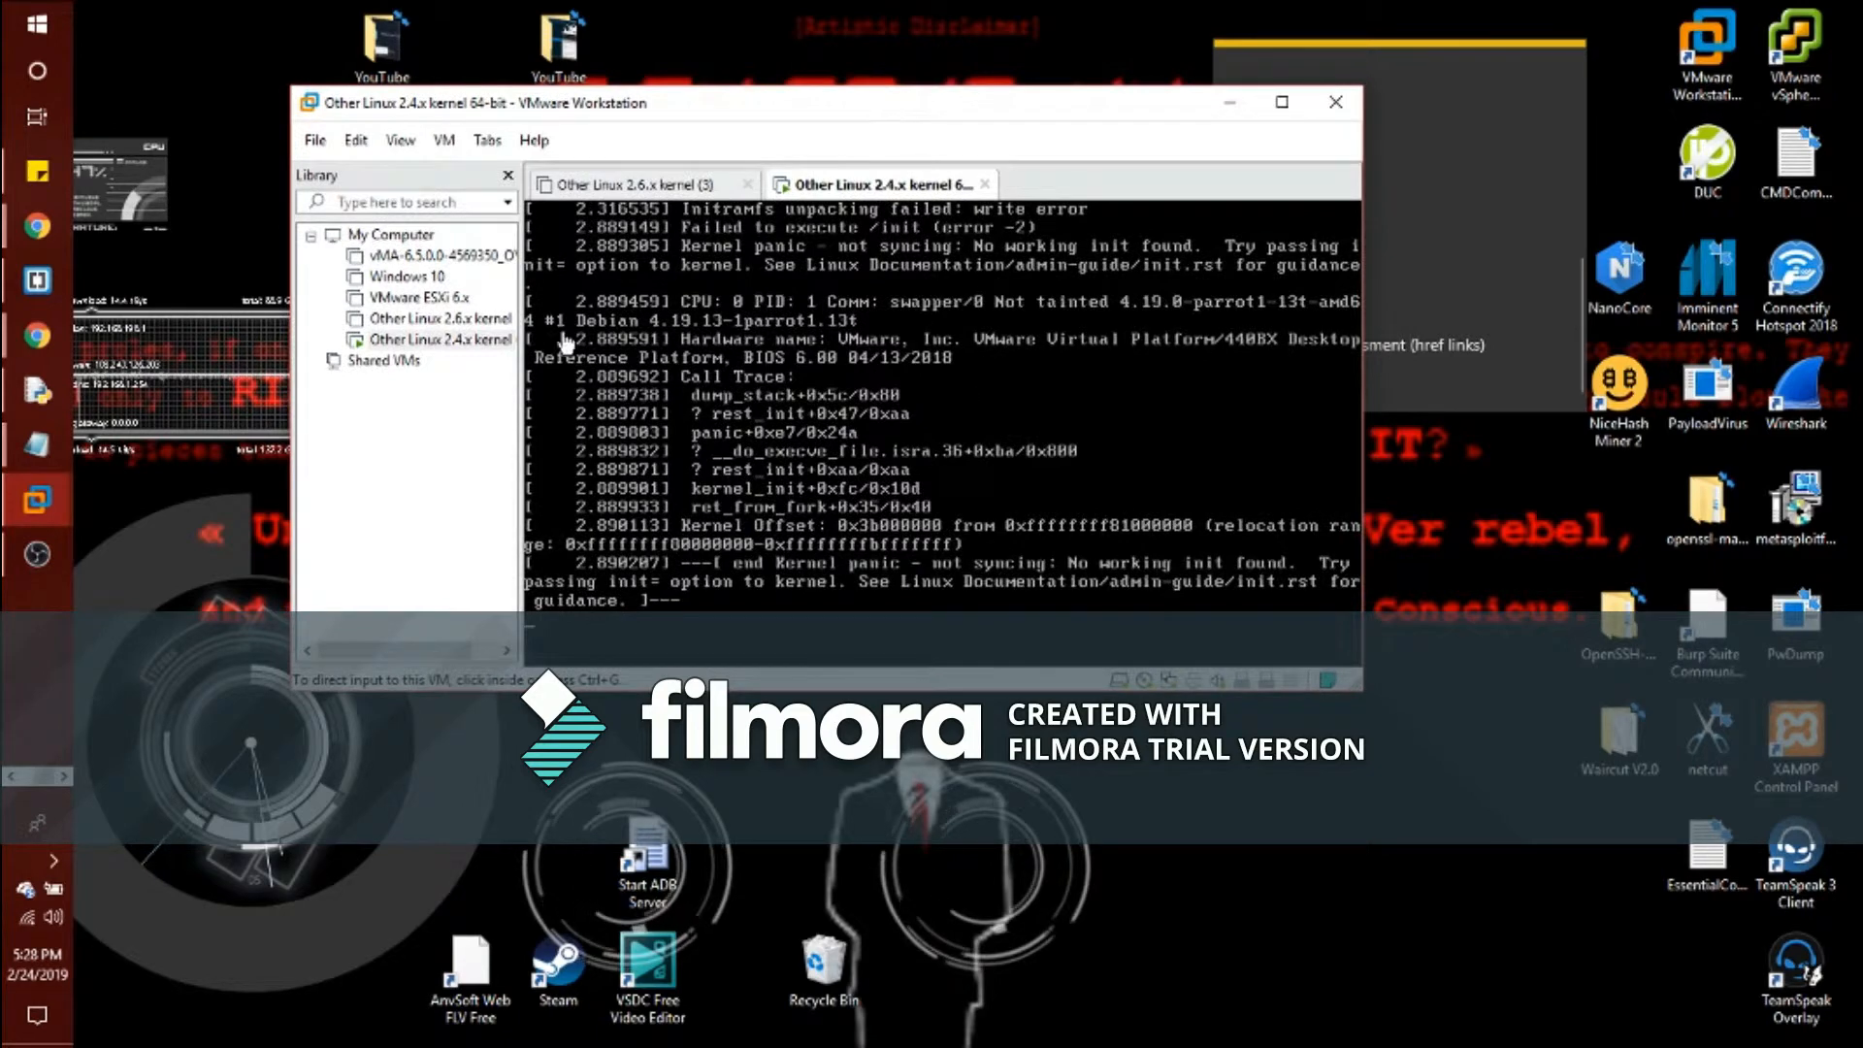
Shut down the guest of the Other Linux 2.4.x kernel 64-bit virtual machine and confirm
{"action": "left_click", "coordinate": [404, 562]}
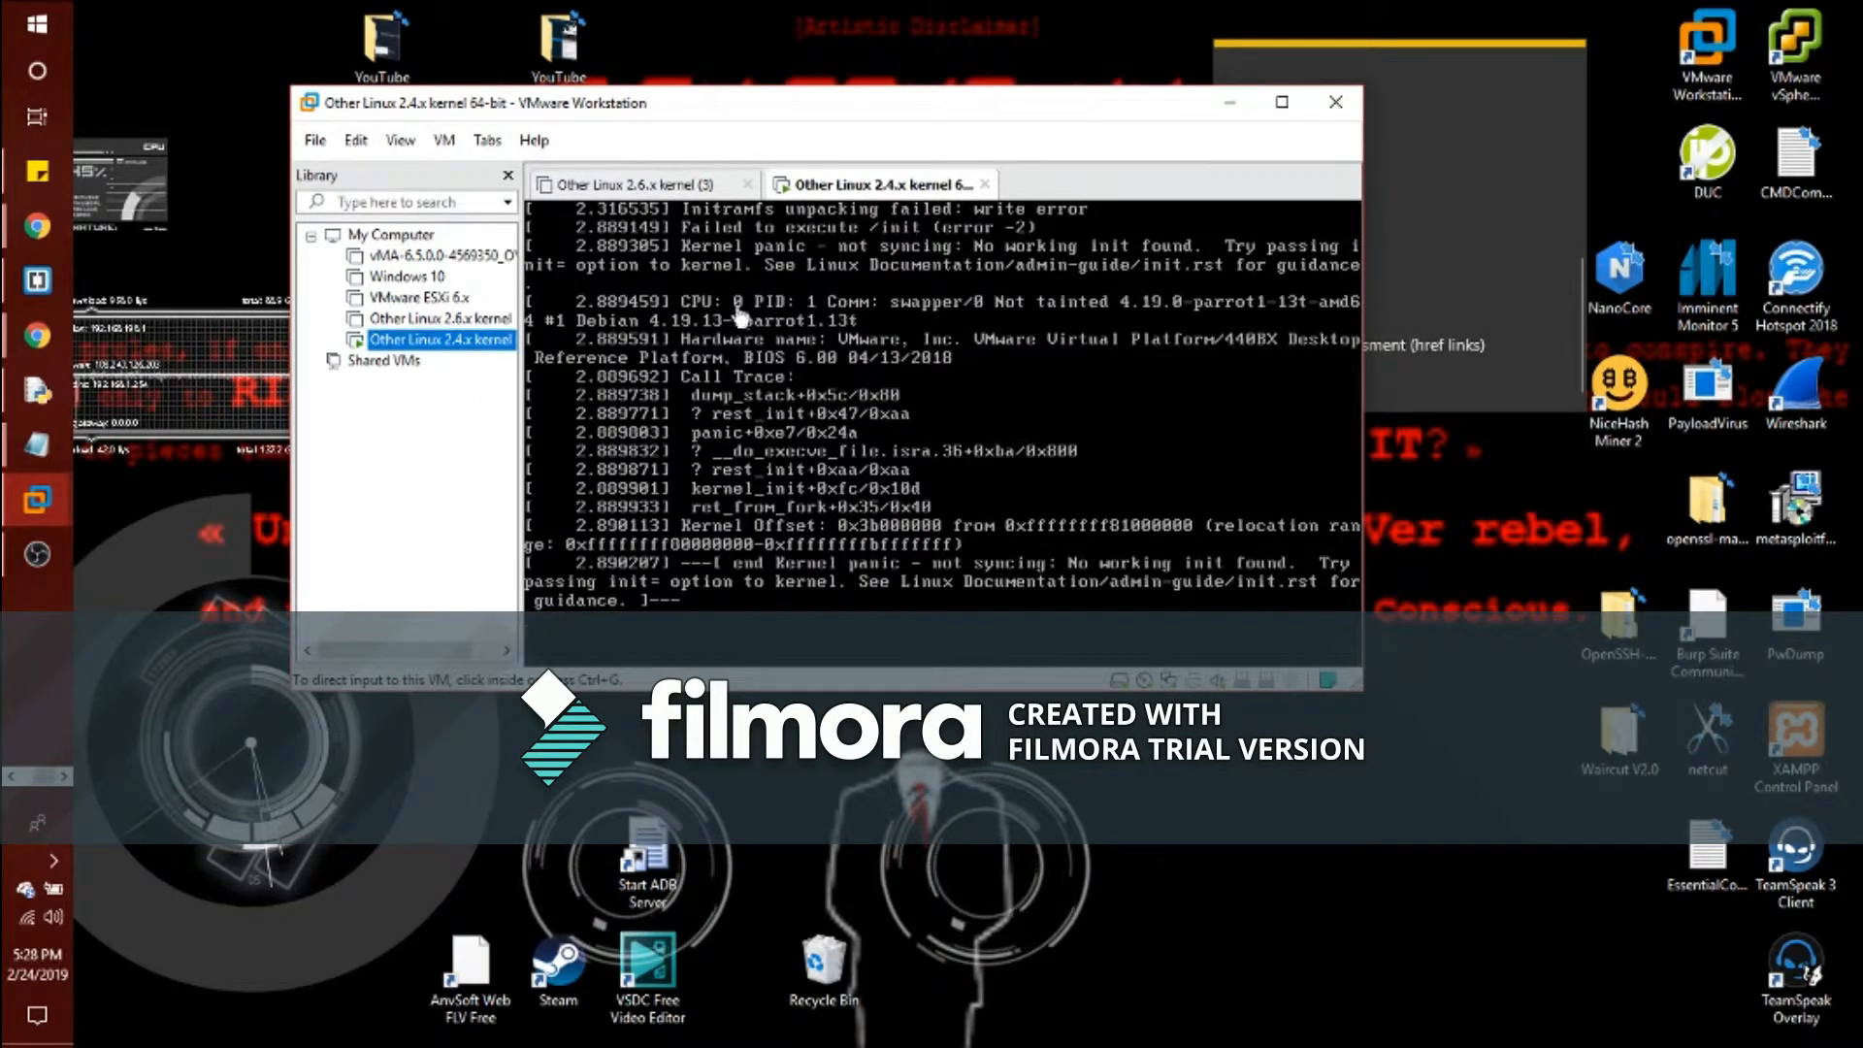
{"action": "right_click", "coordinate": [461, 340]}
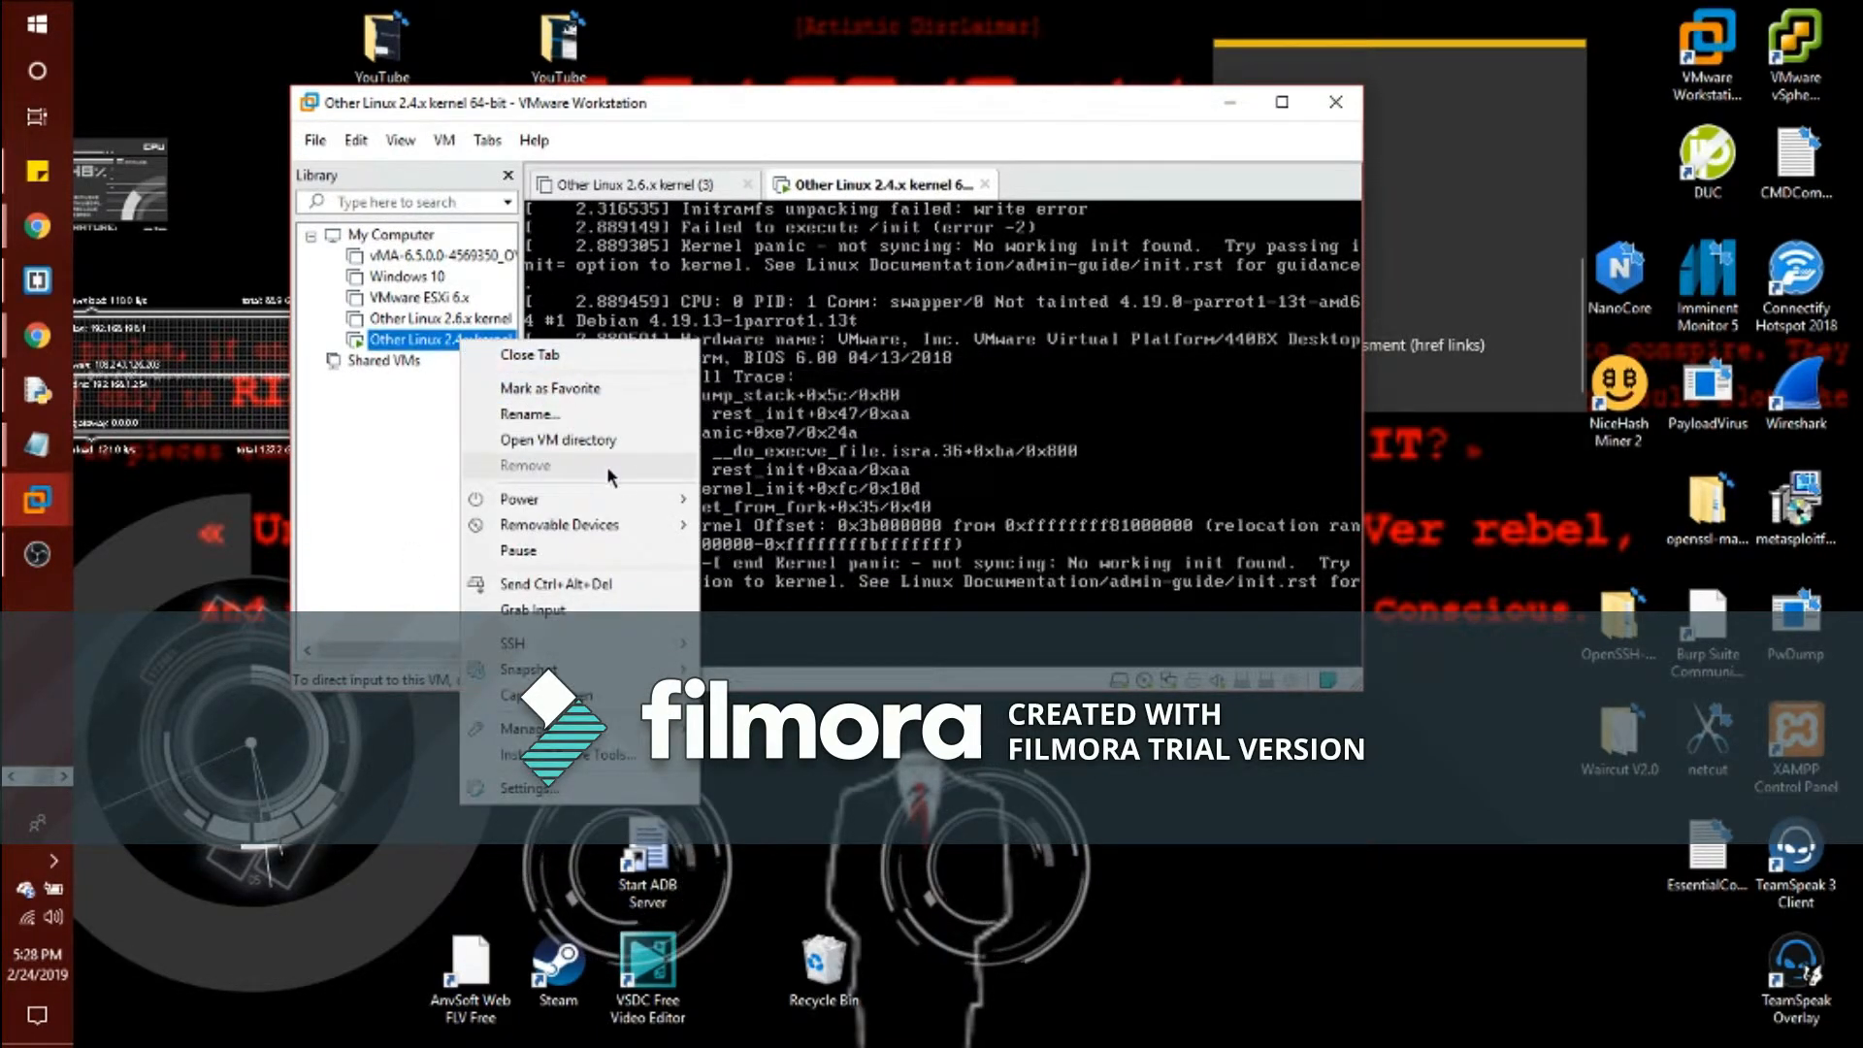
{"action": "mouse_move", "coordinate": [624, 501]}
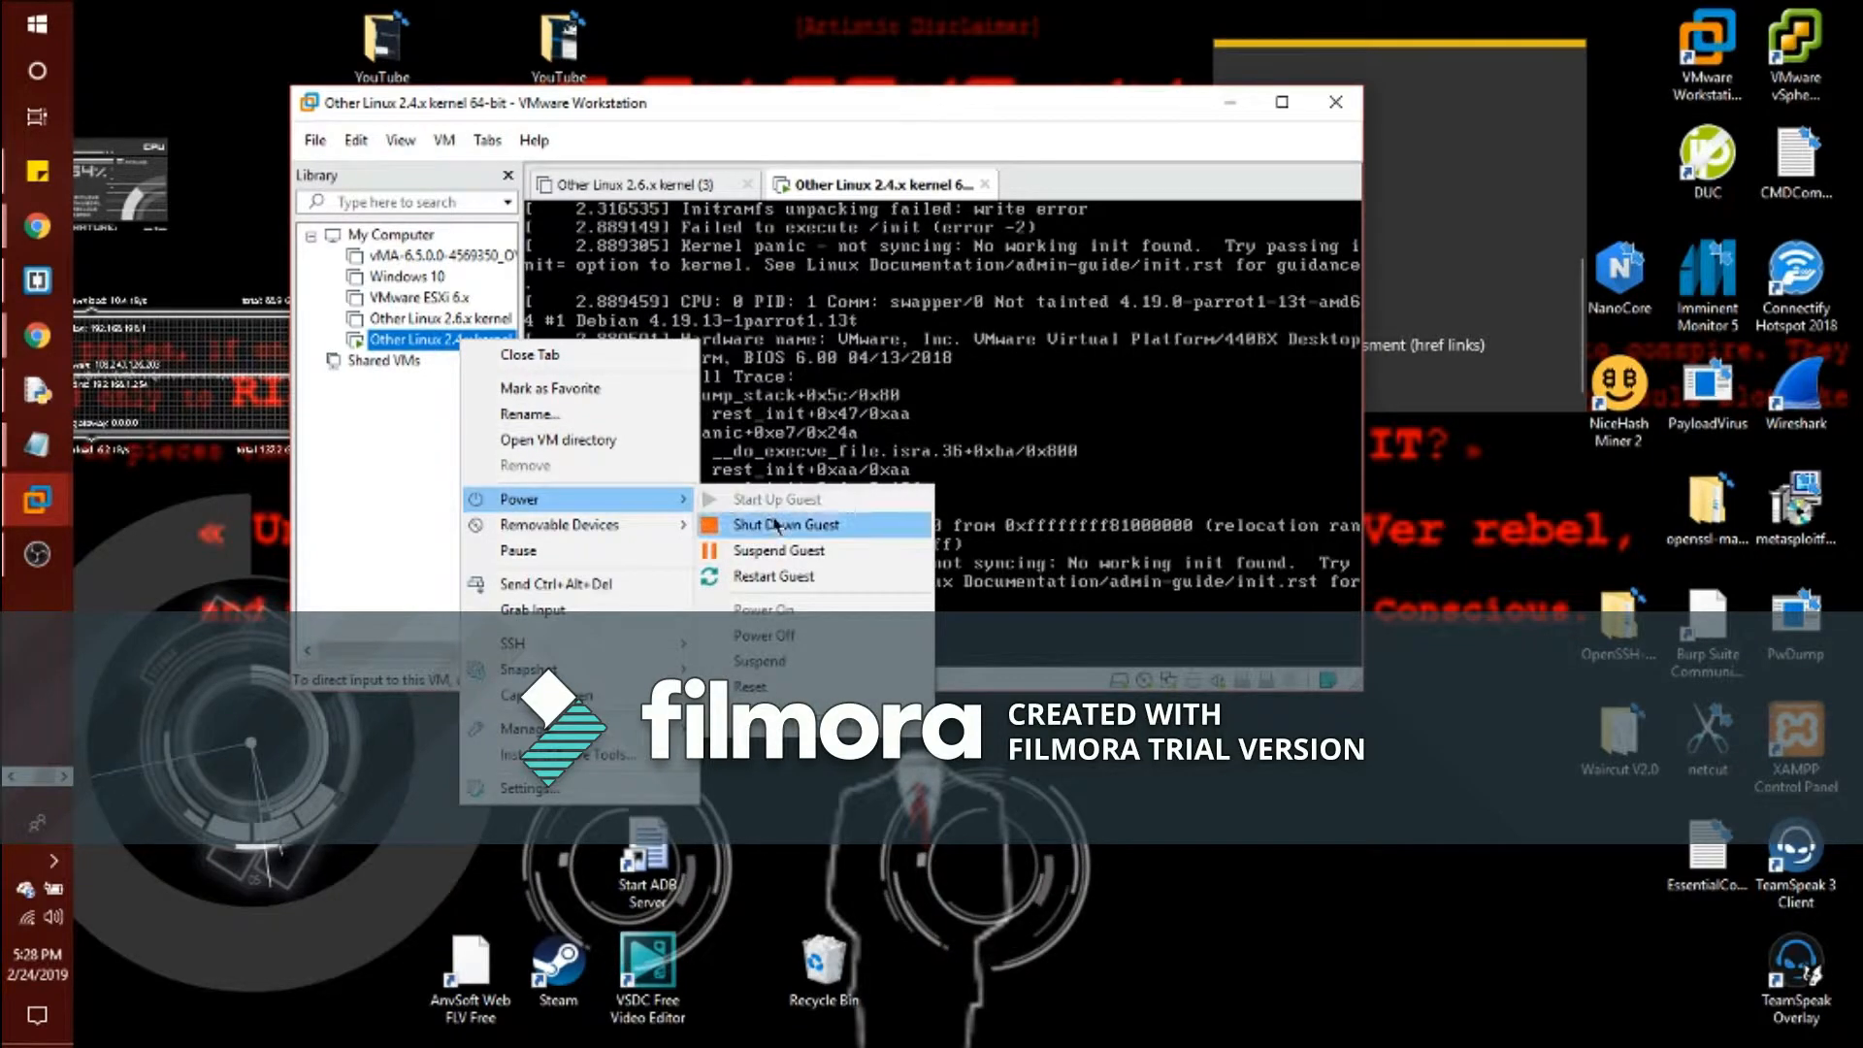
{"action": "left_click", "coordinate": [777, 525]}
{"action": "left_click", "coordinate": [862, 448]}
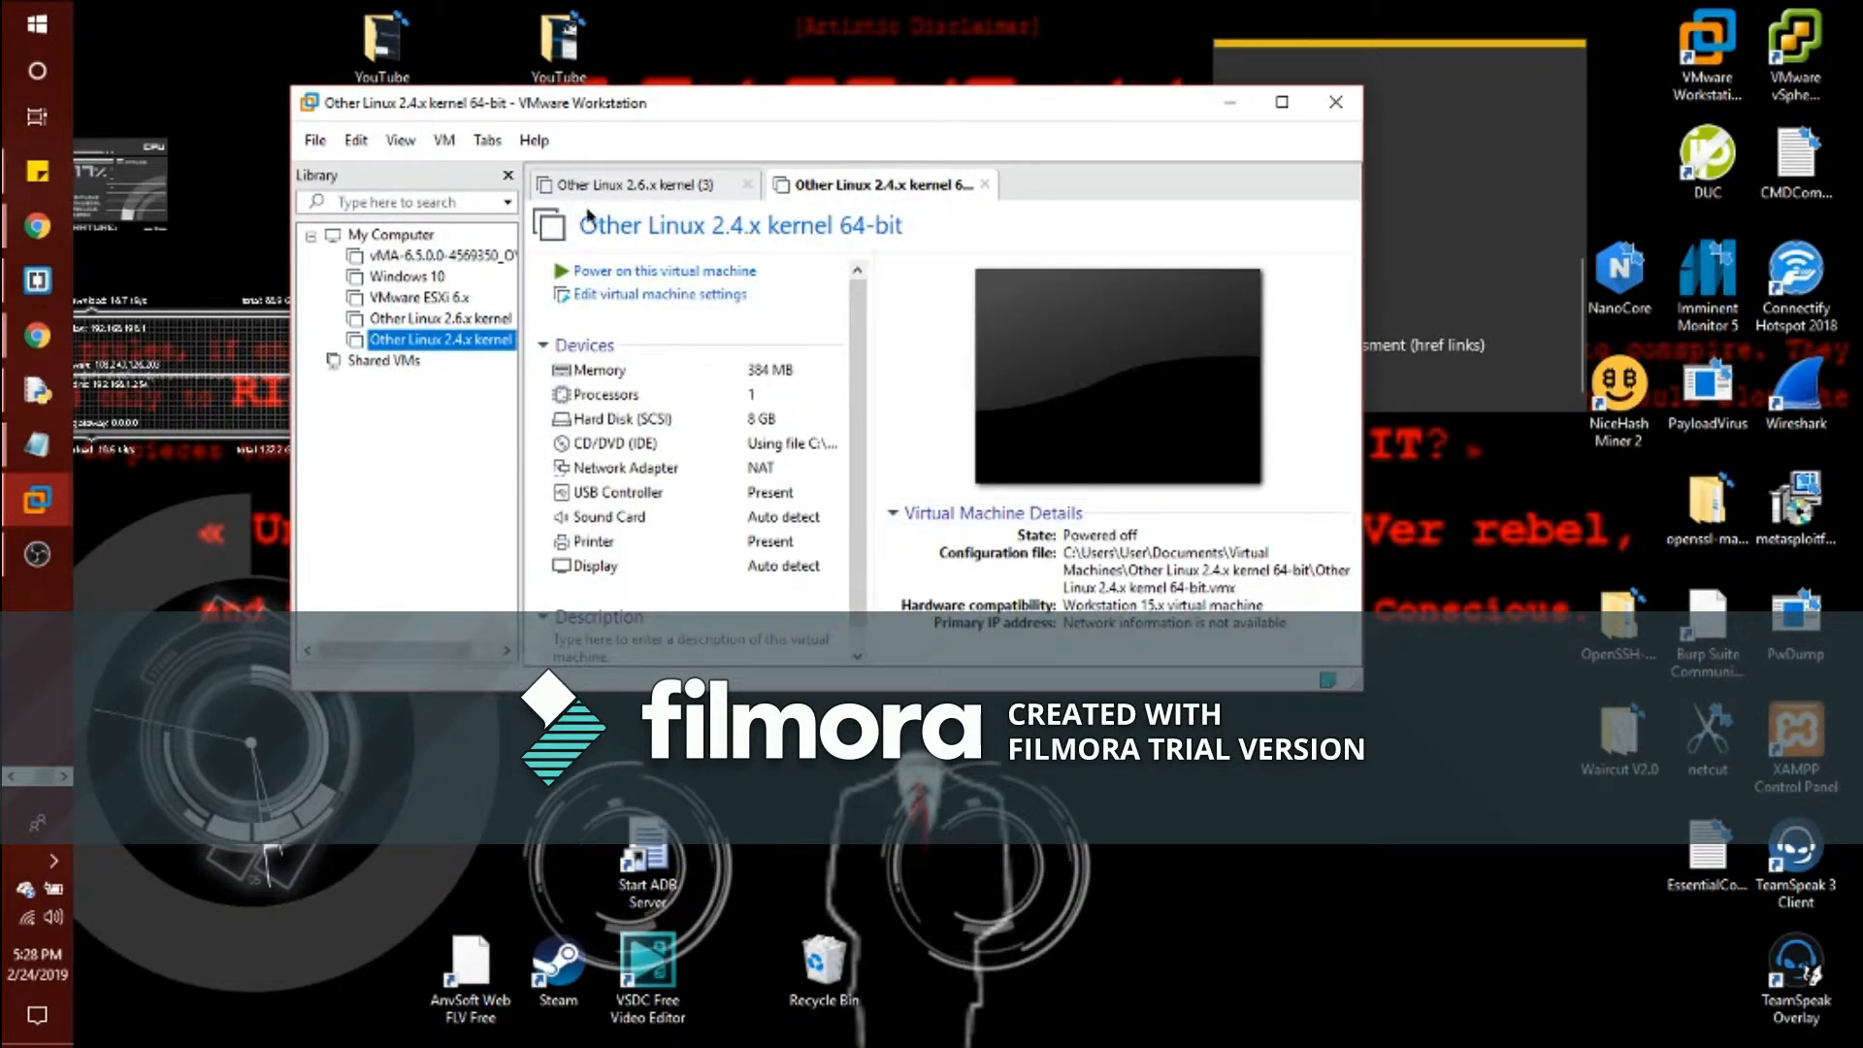
{"action": "left_click", "coordinate": [315, 142]}
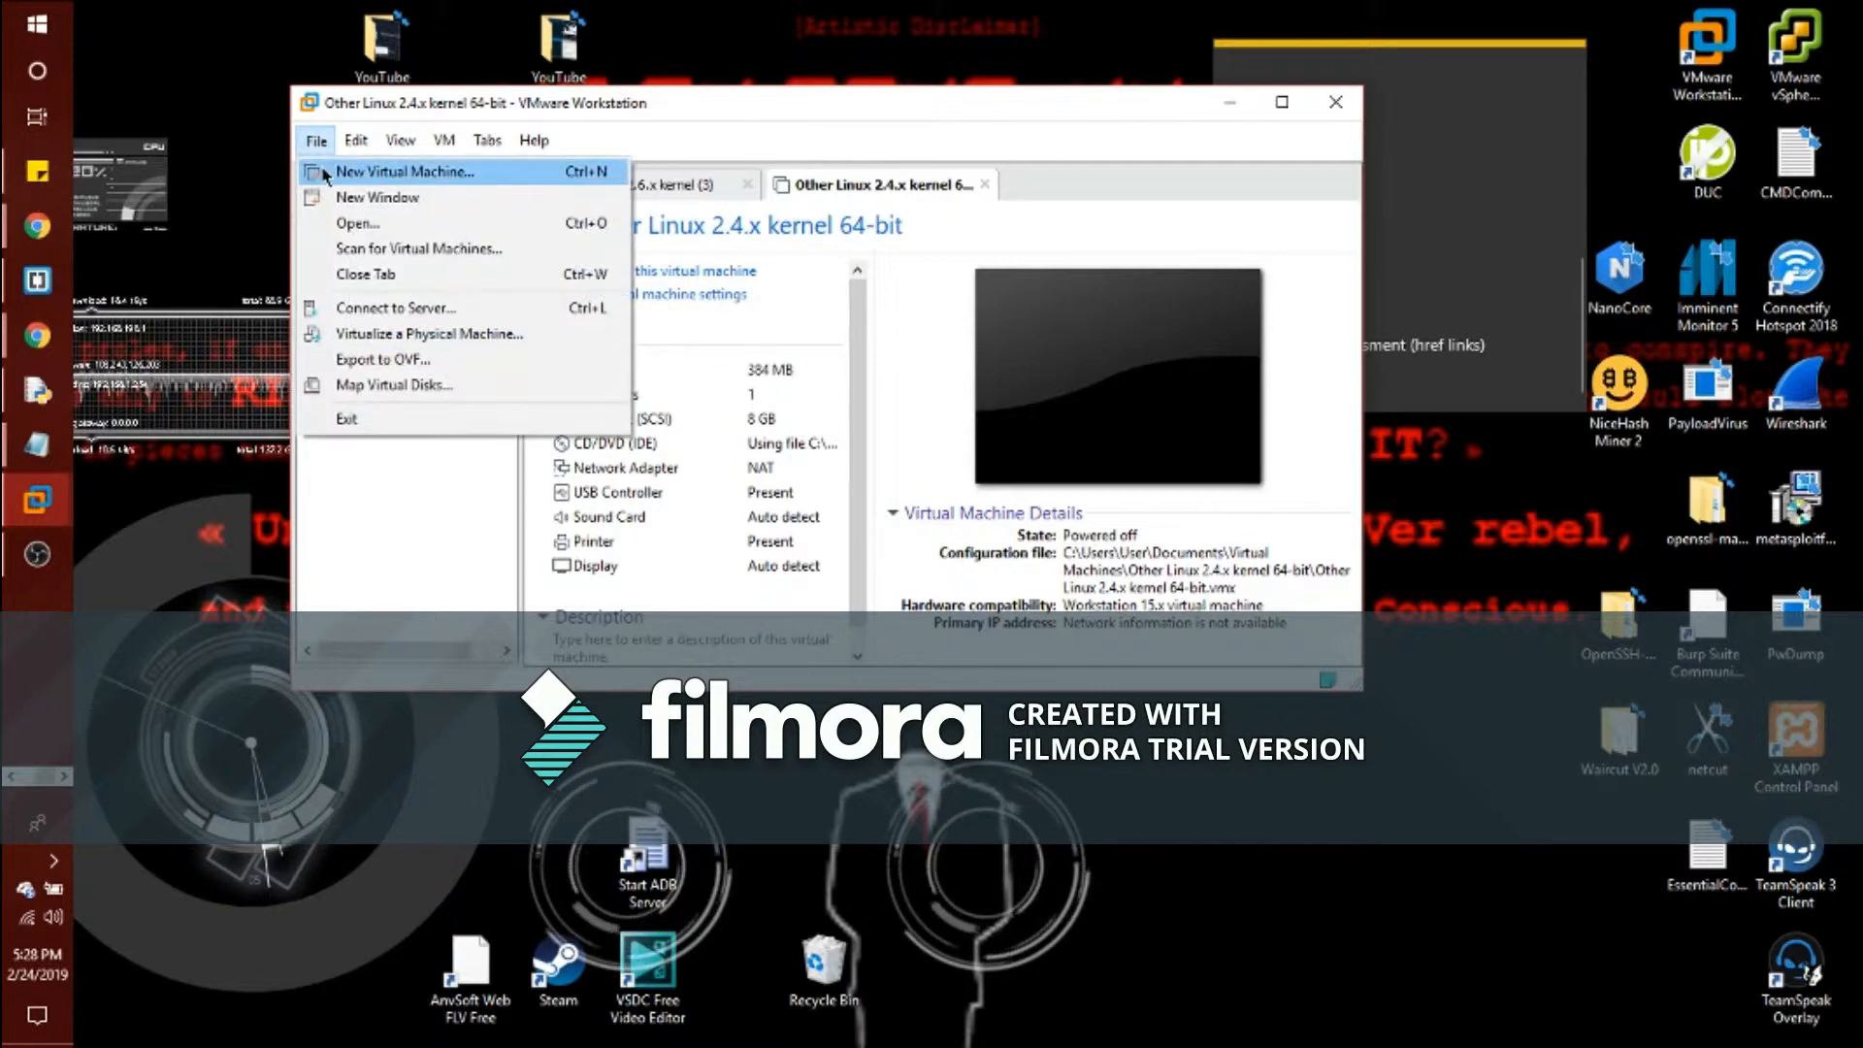
{"action": "left_click", "coordinate": [359, 174]}
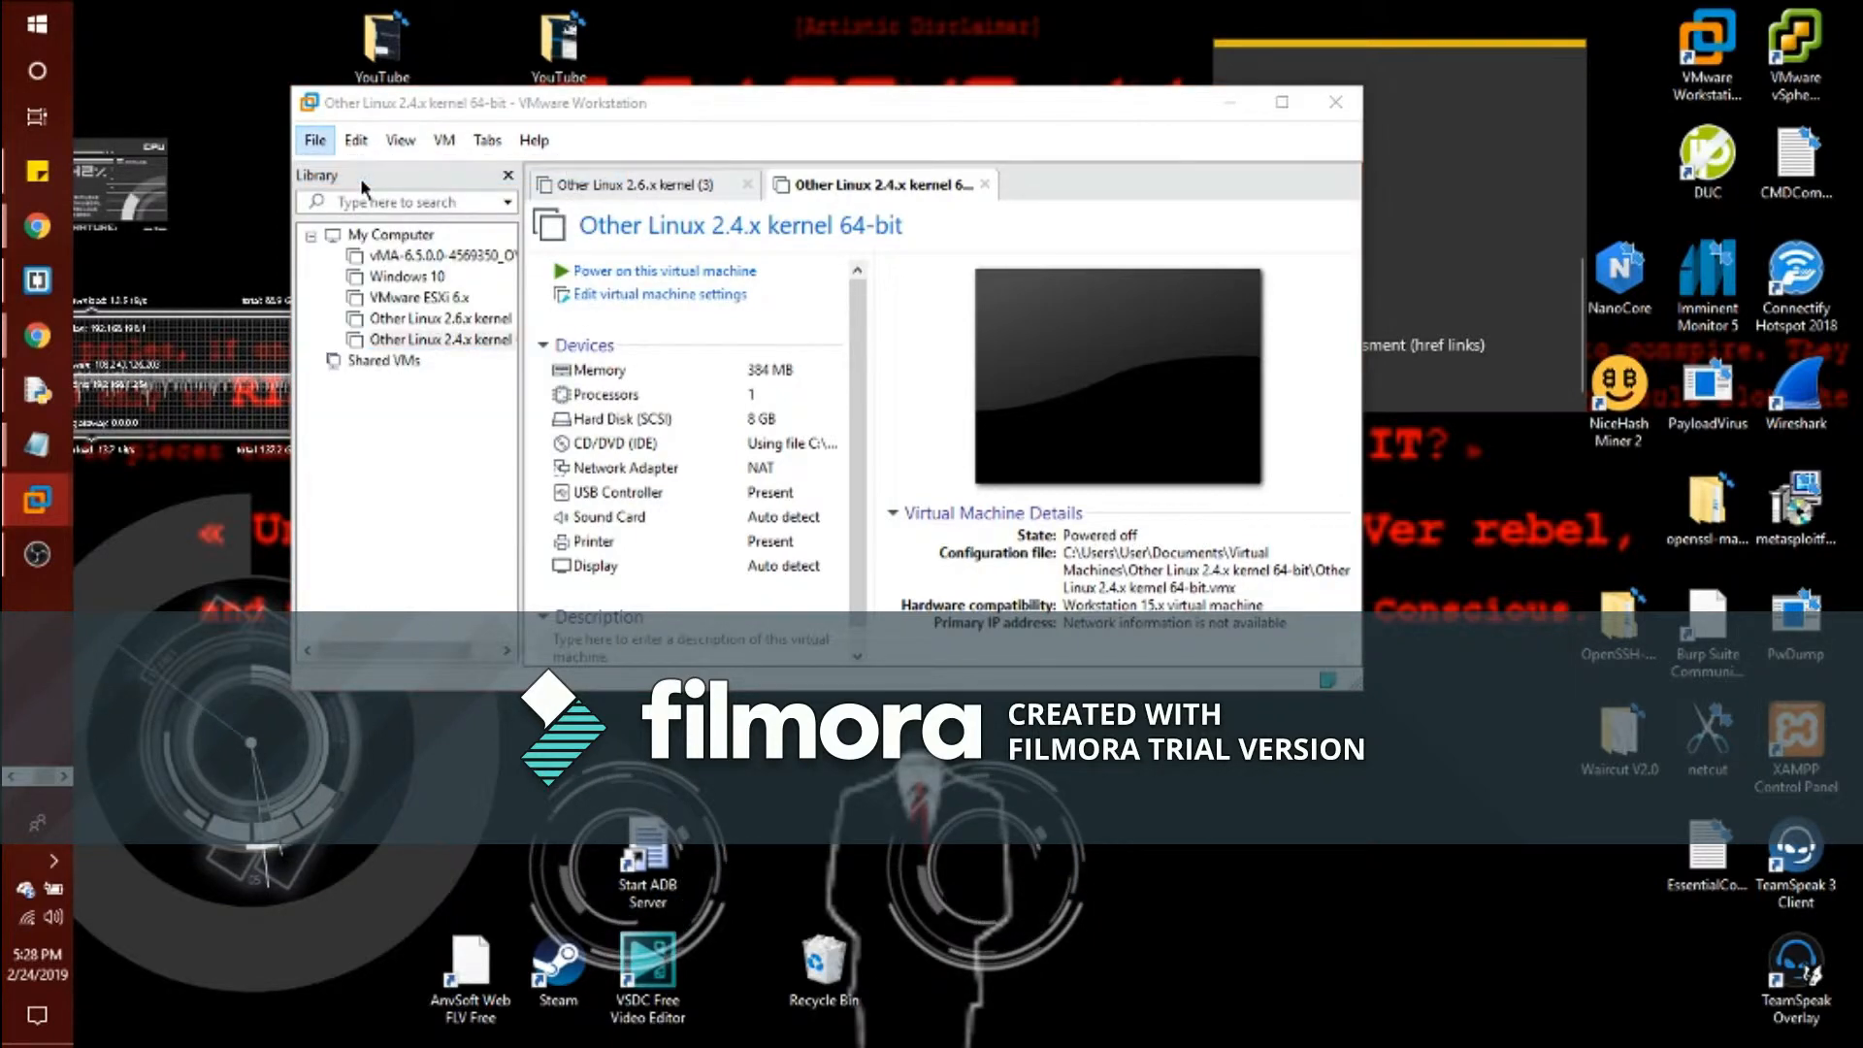
{"action": "left_click", "coordinate": [1057, 155]}
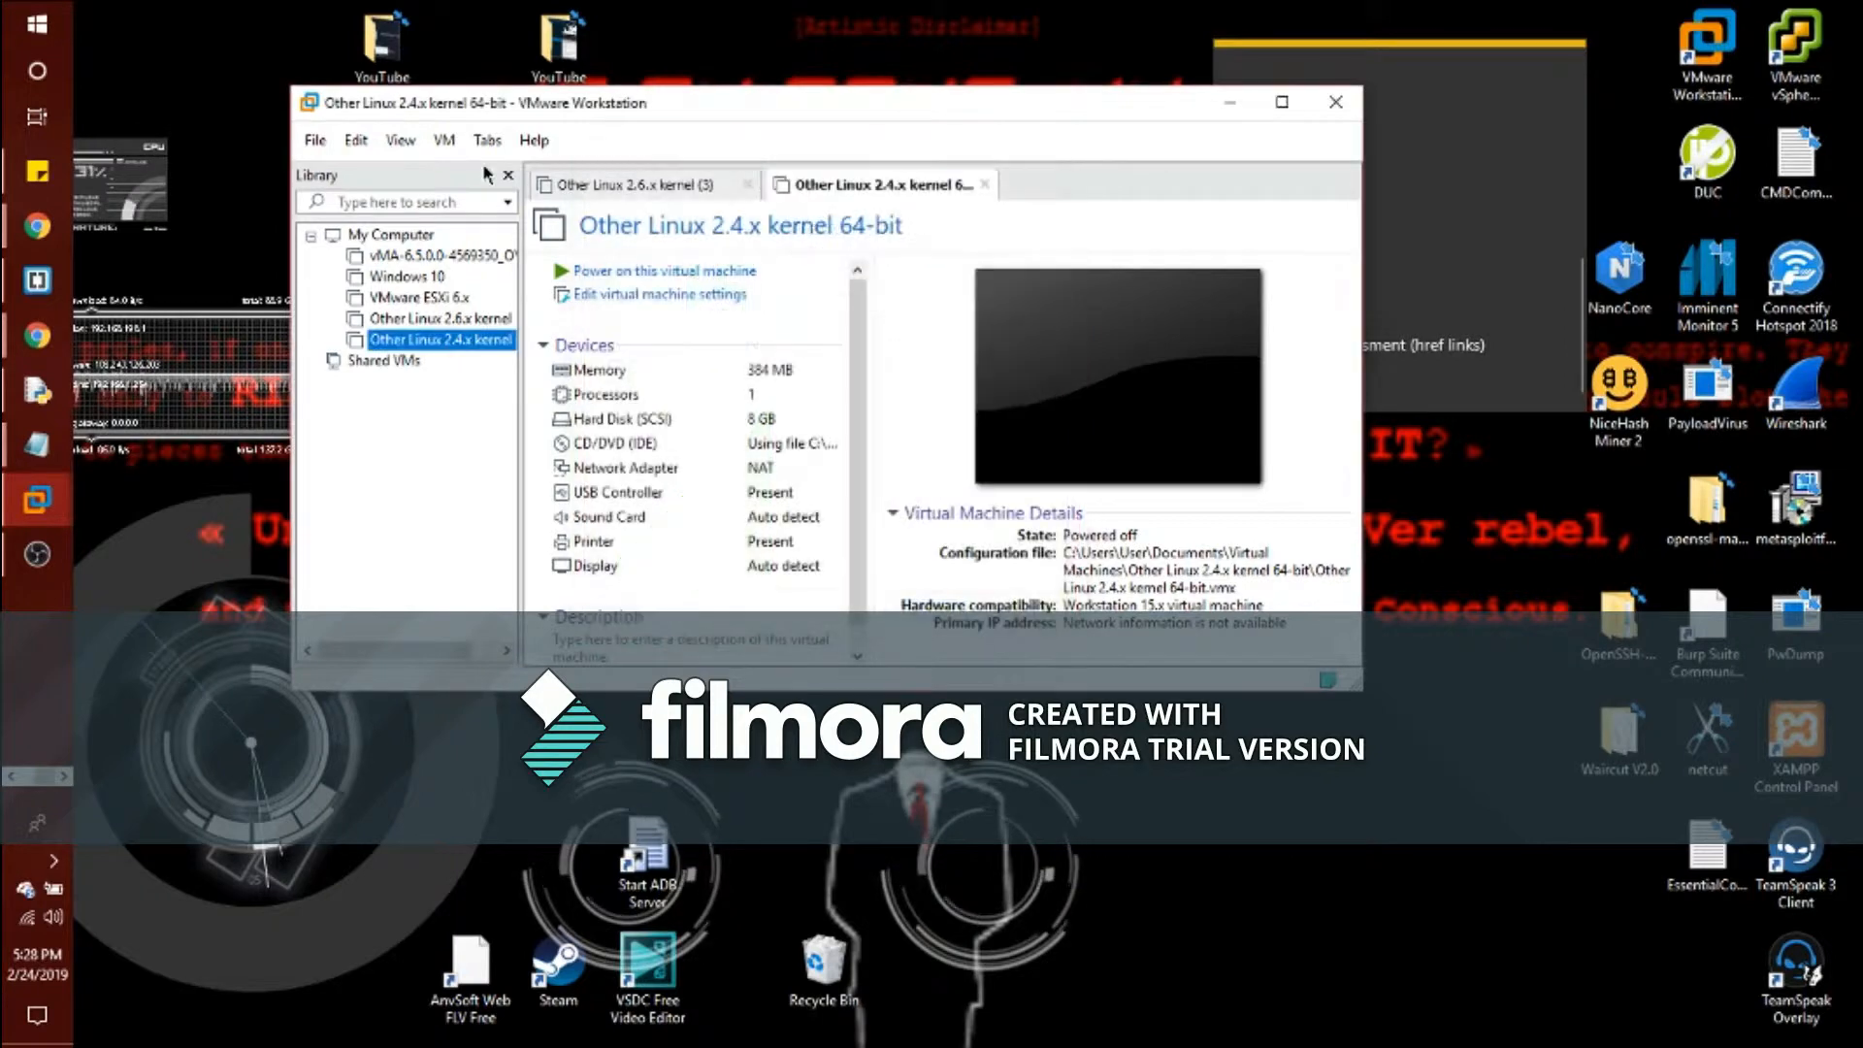
{"action": "left_click_drag", "start_coordinate": [793, 109], "coordinate": [786, 78]}
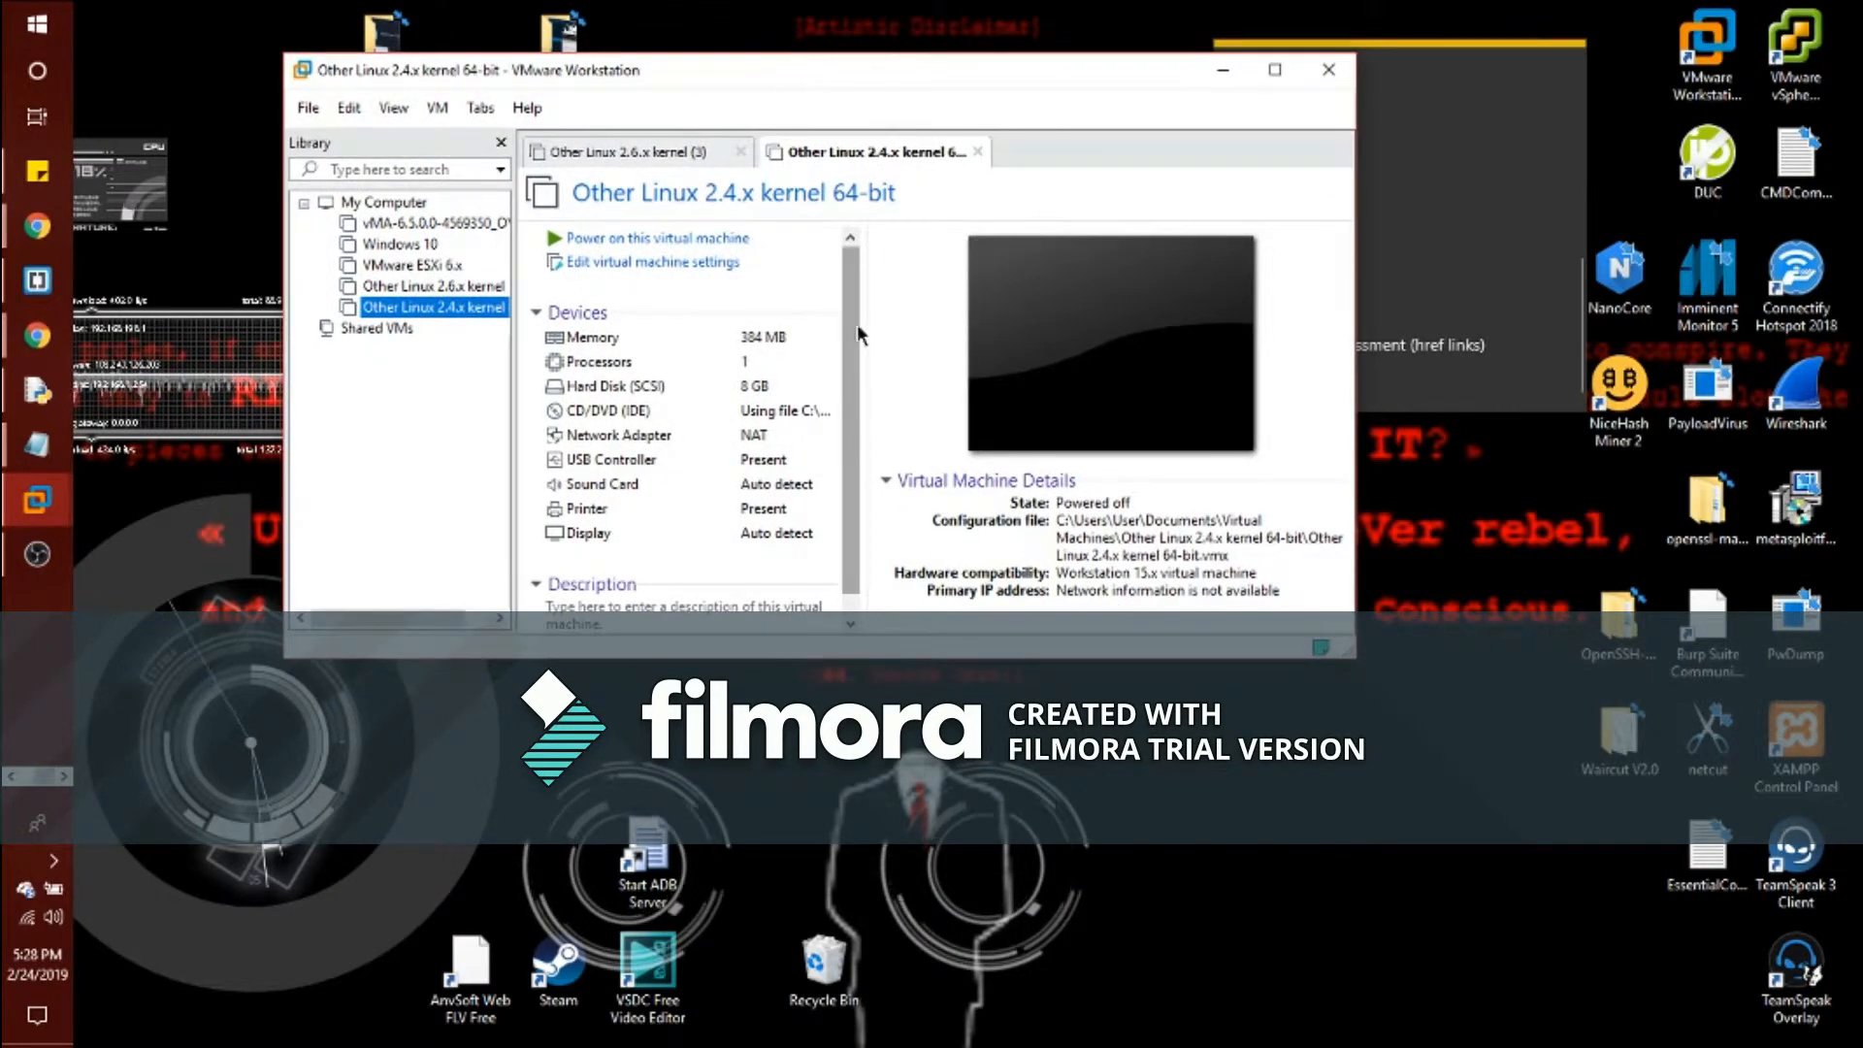
{"action": "mouse_move", "coordinate": [850, 312]}
{"action": "left_mouse_down"}
{"action": "mouse_move", "coordinate": [858, 391]}
{"action": "mouse_move", "coordinate": [860, 324]}
{"action": "left_mouse_up"}
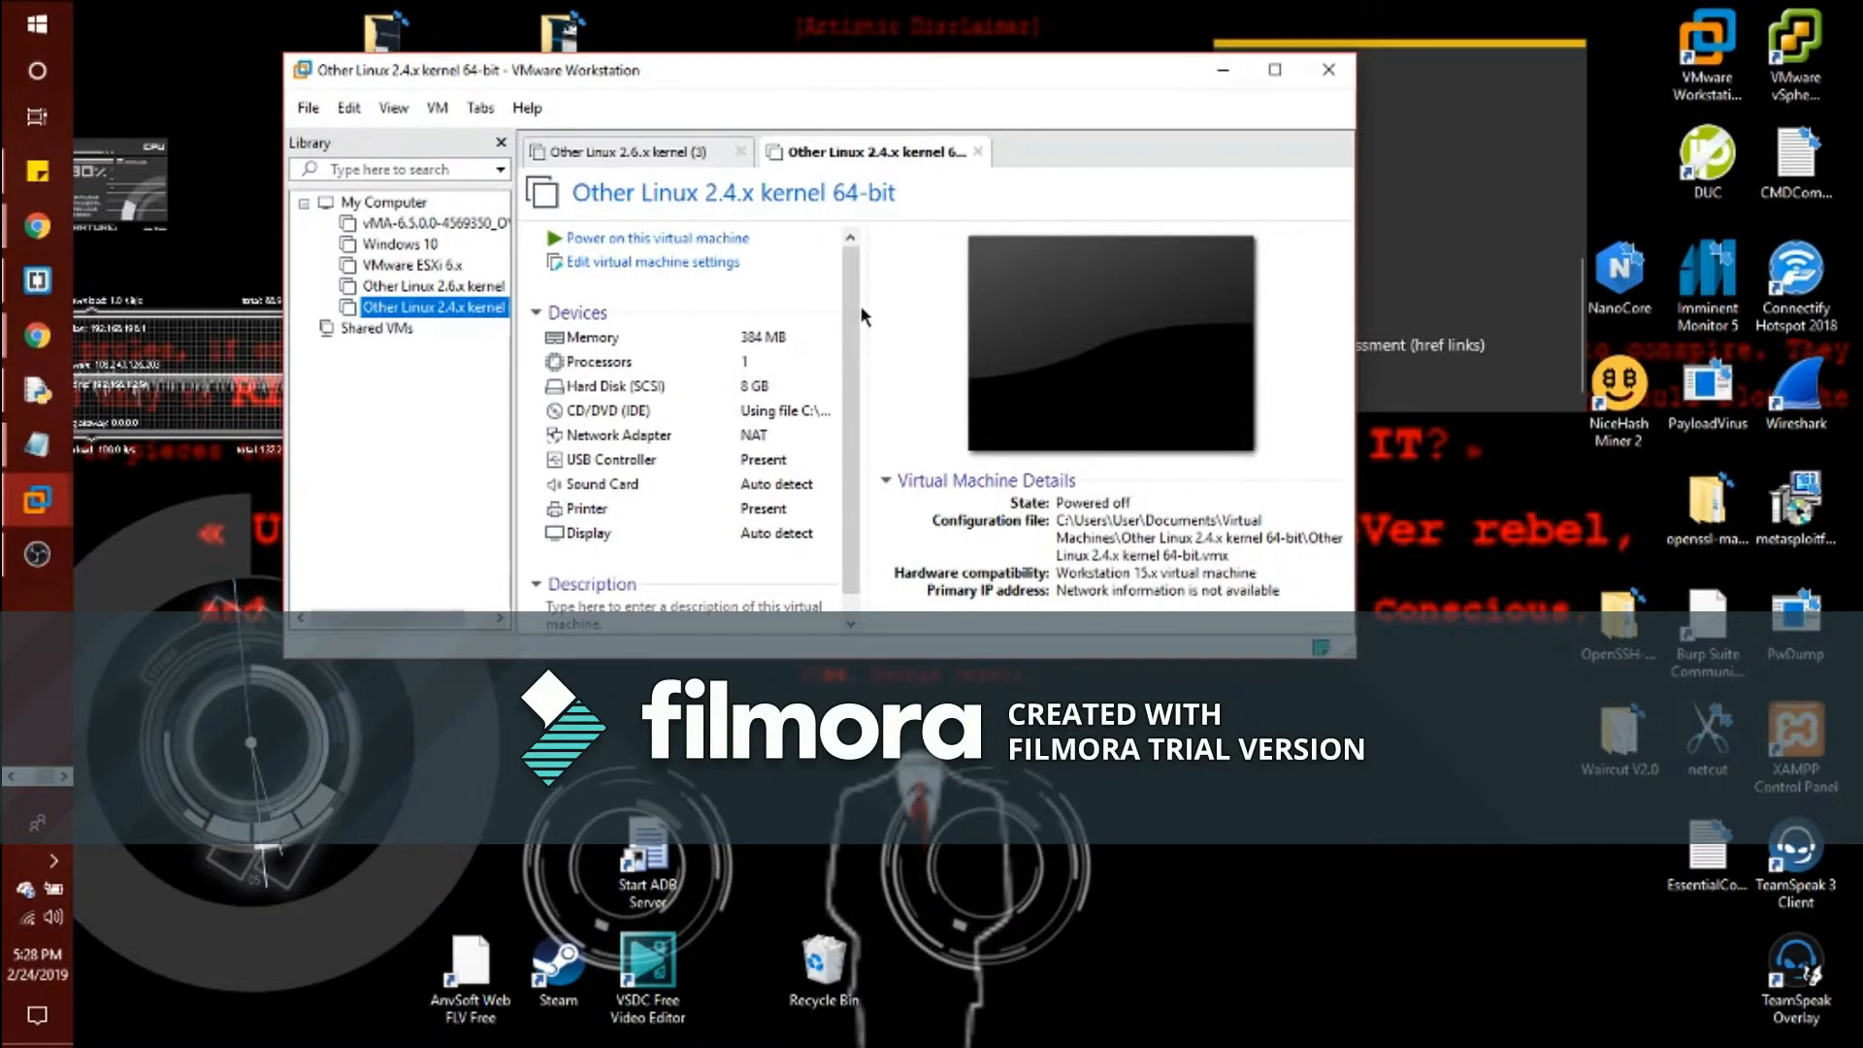
{"action": "left_click_drag", "start_coordinate": [1109, 98], "coordinate": [968, 190]}
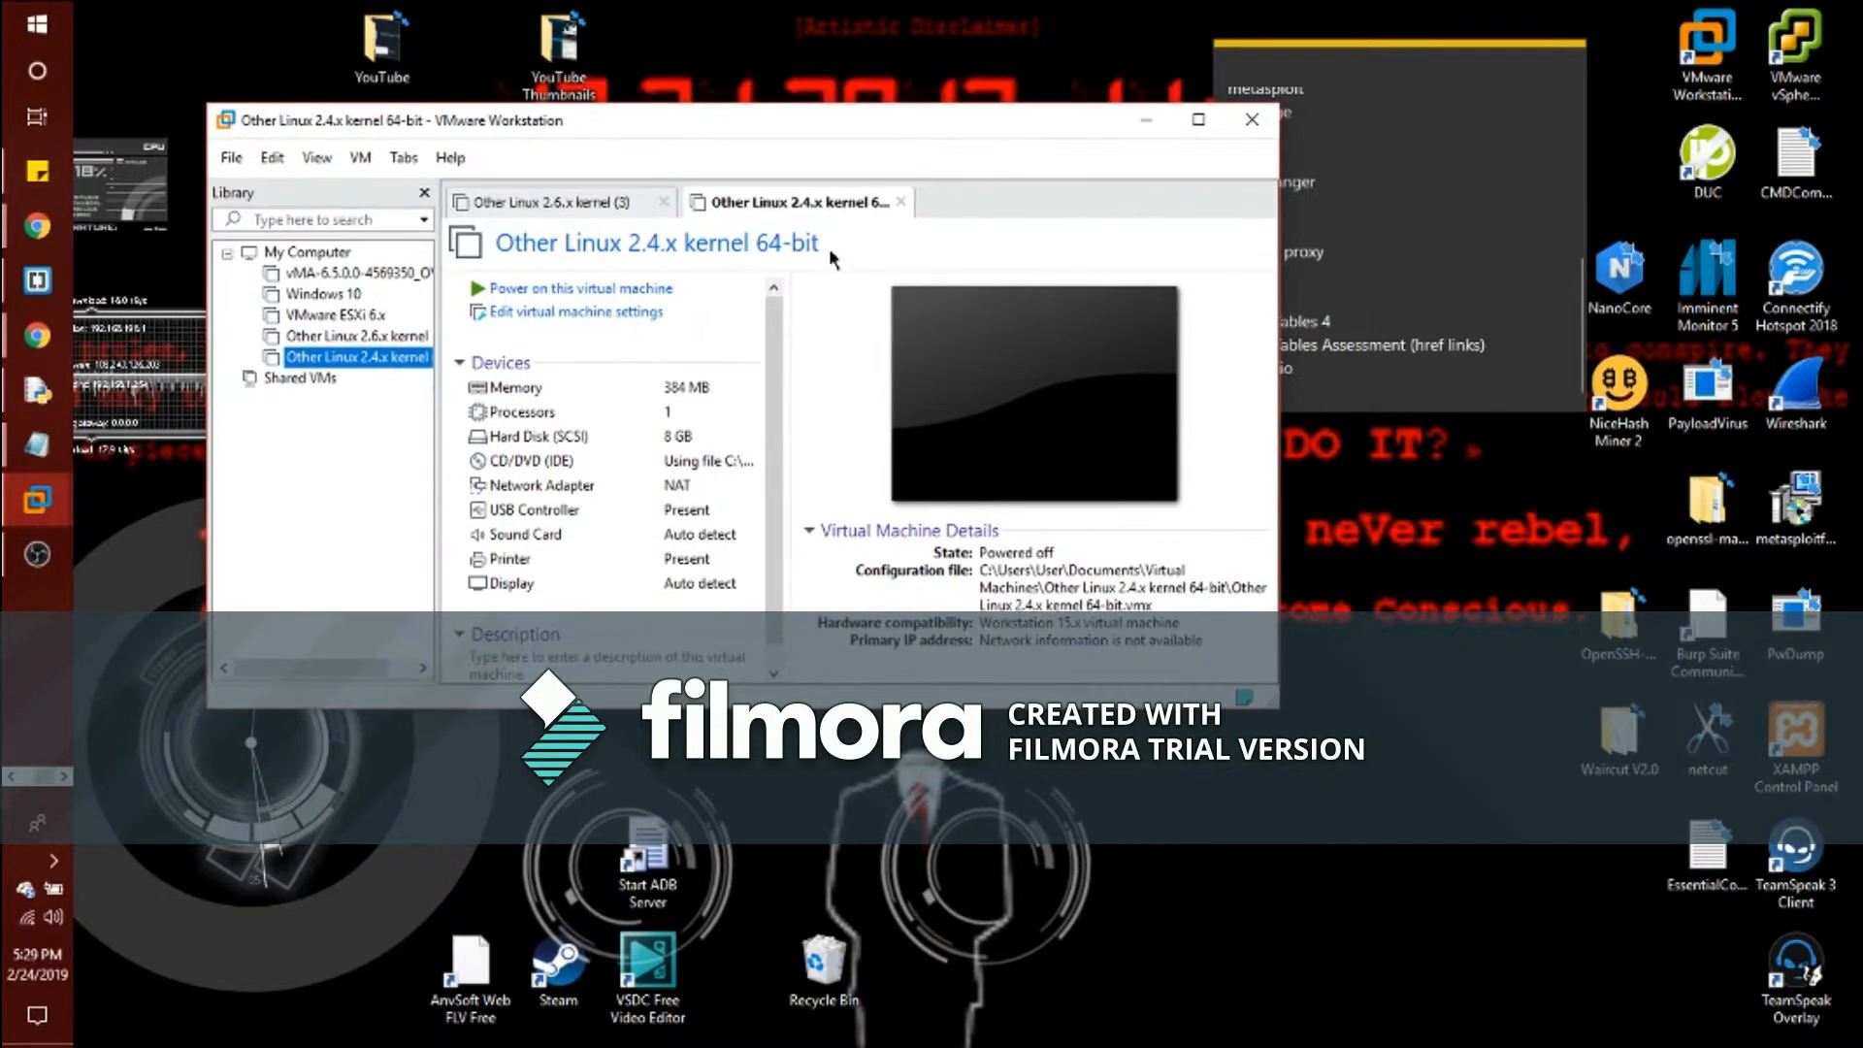
Switch to Microsoft Edge and search the web for "universal key vmware" in a new tab
{"action": "left_click", "coordinate": [12, 777]}
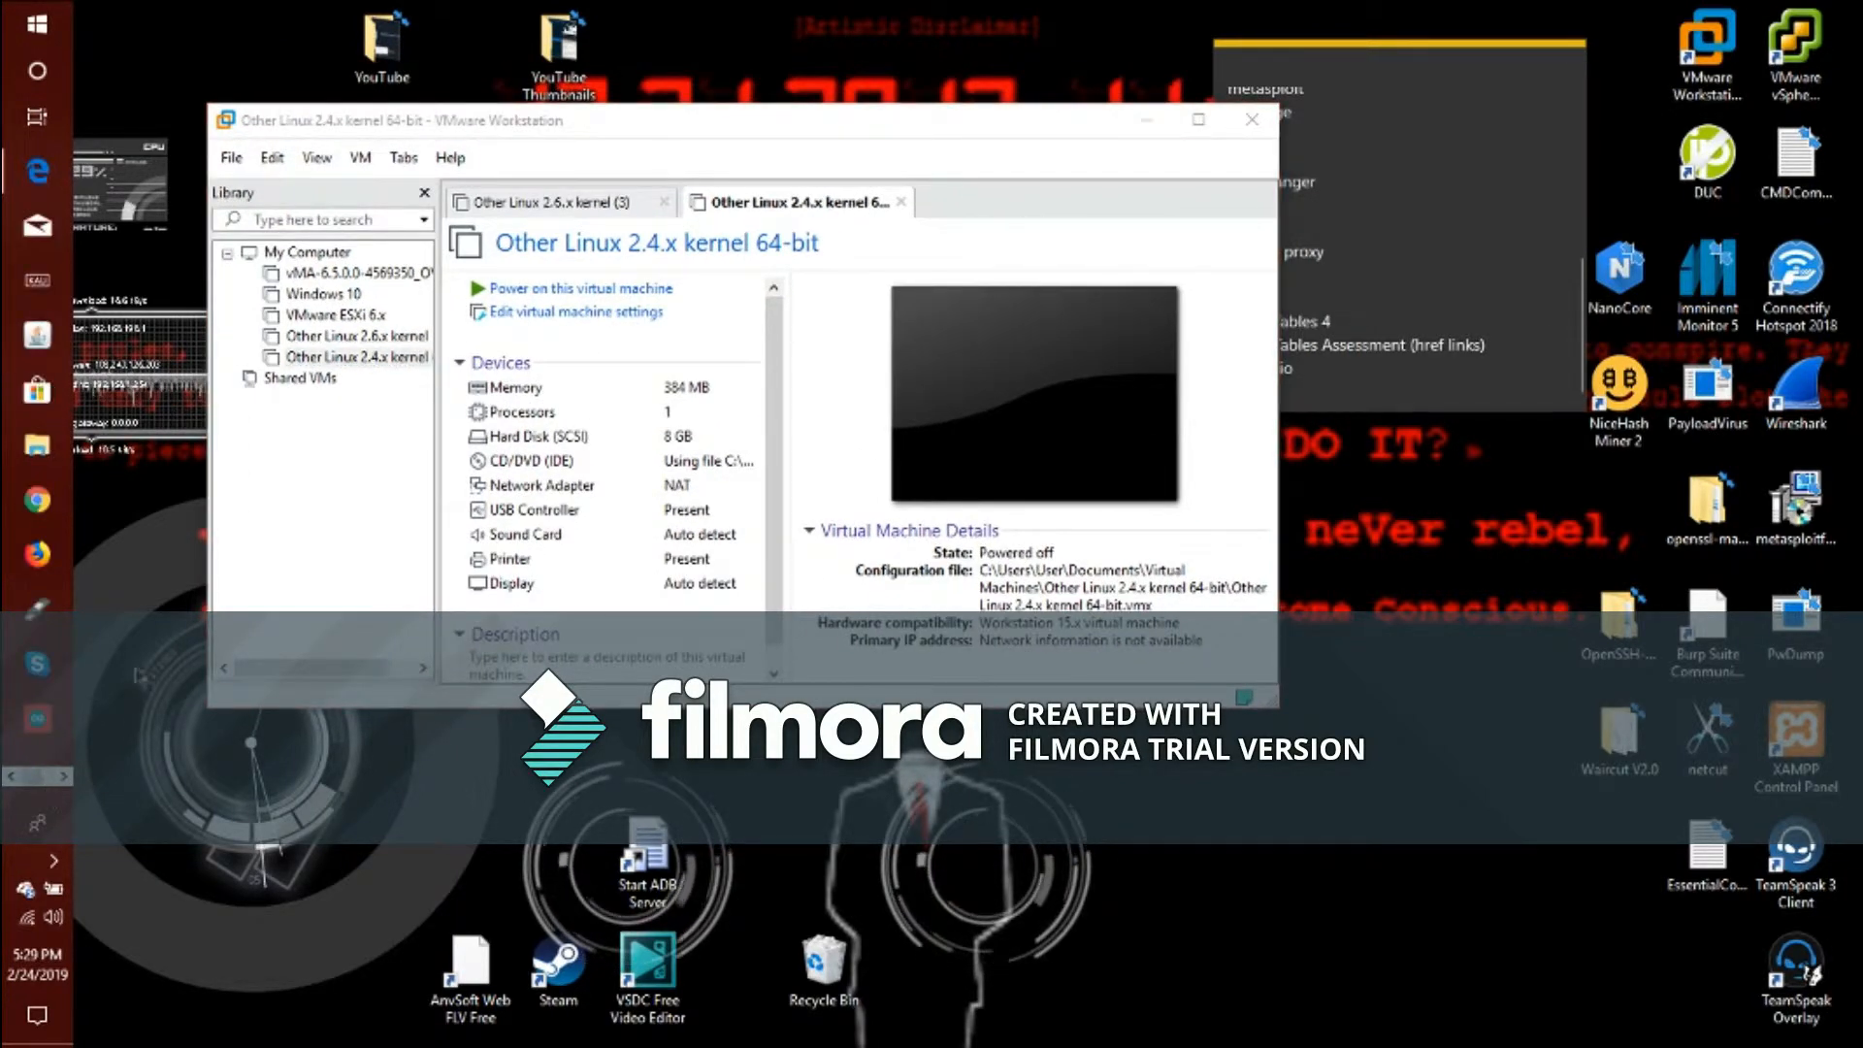
{"action": "left_click", "coordinate": [58, 182]}
{"action": "left_click", "coordinate": [1383, 19]}
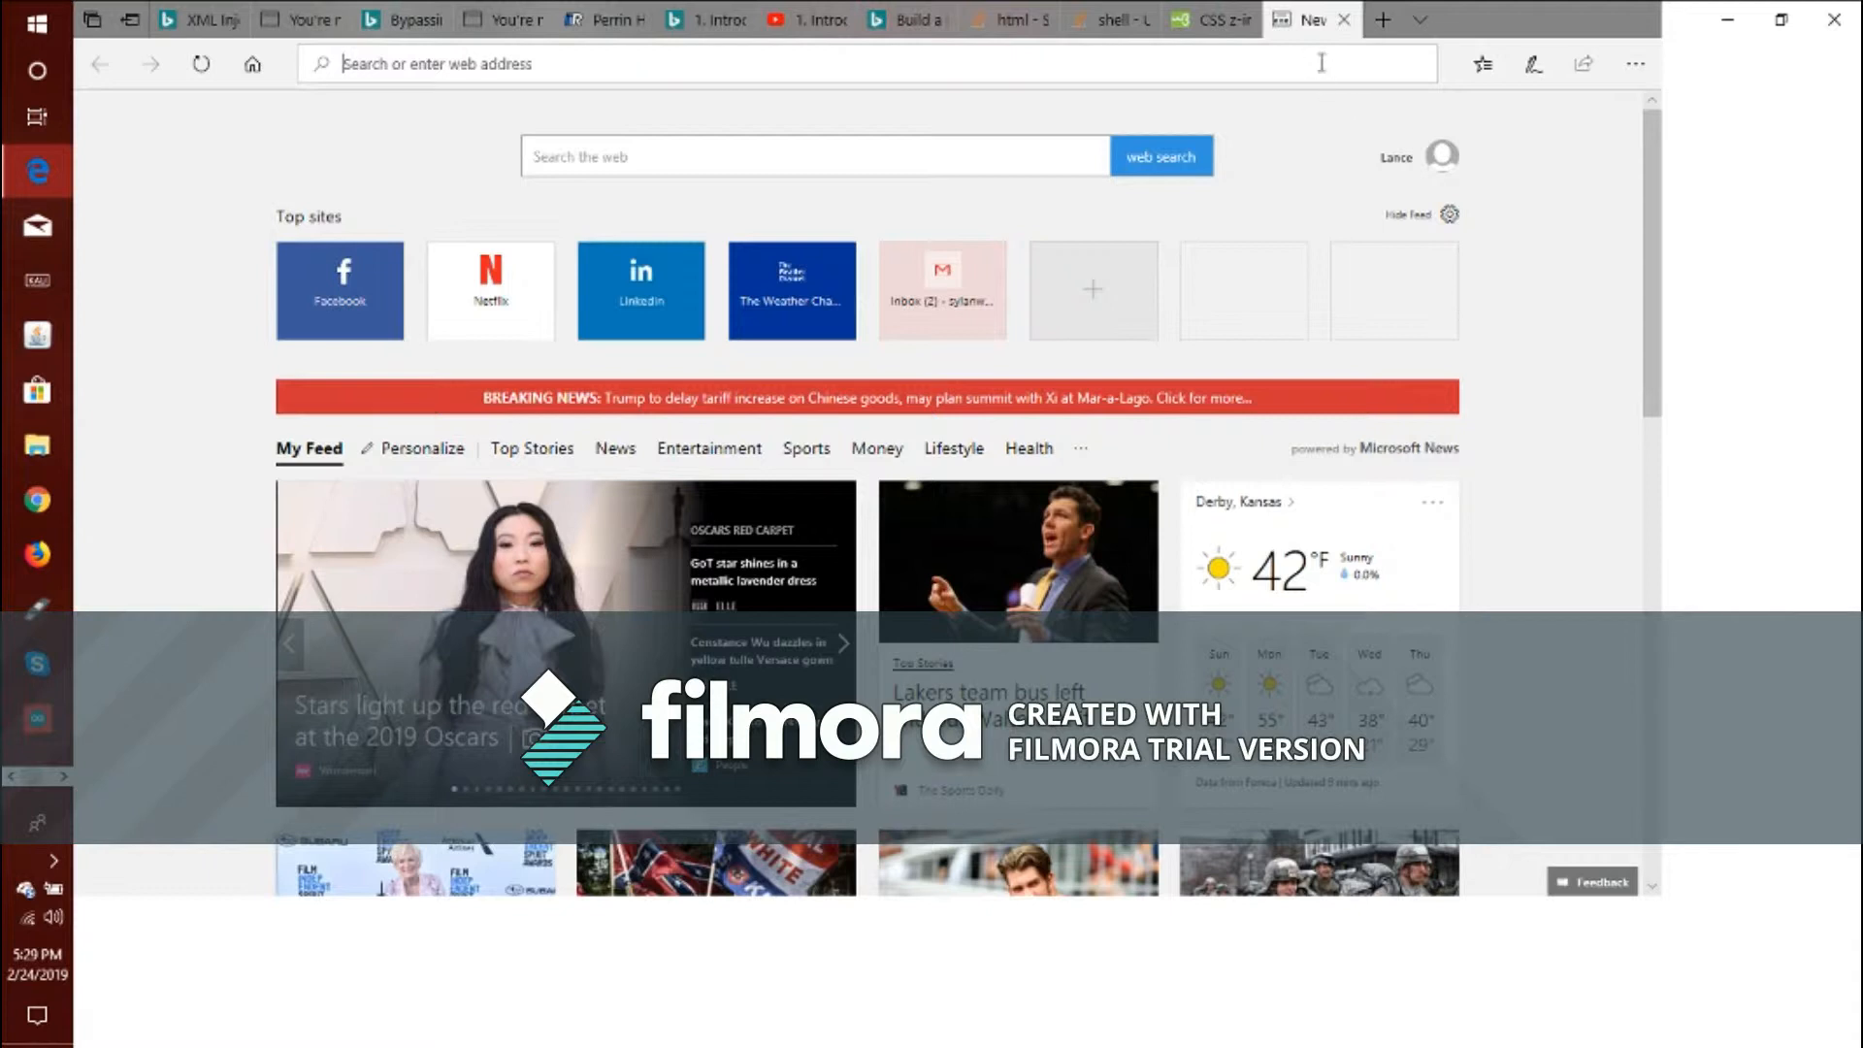
{"action": "type", "text": "univers"}
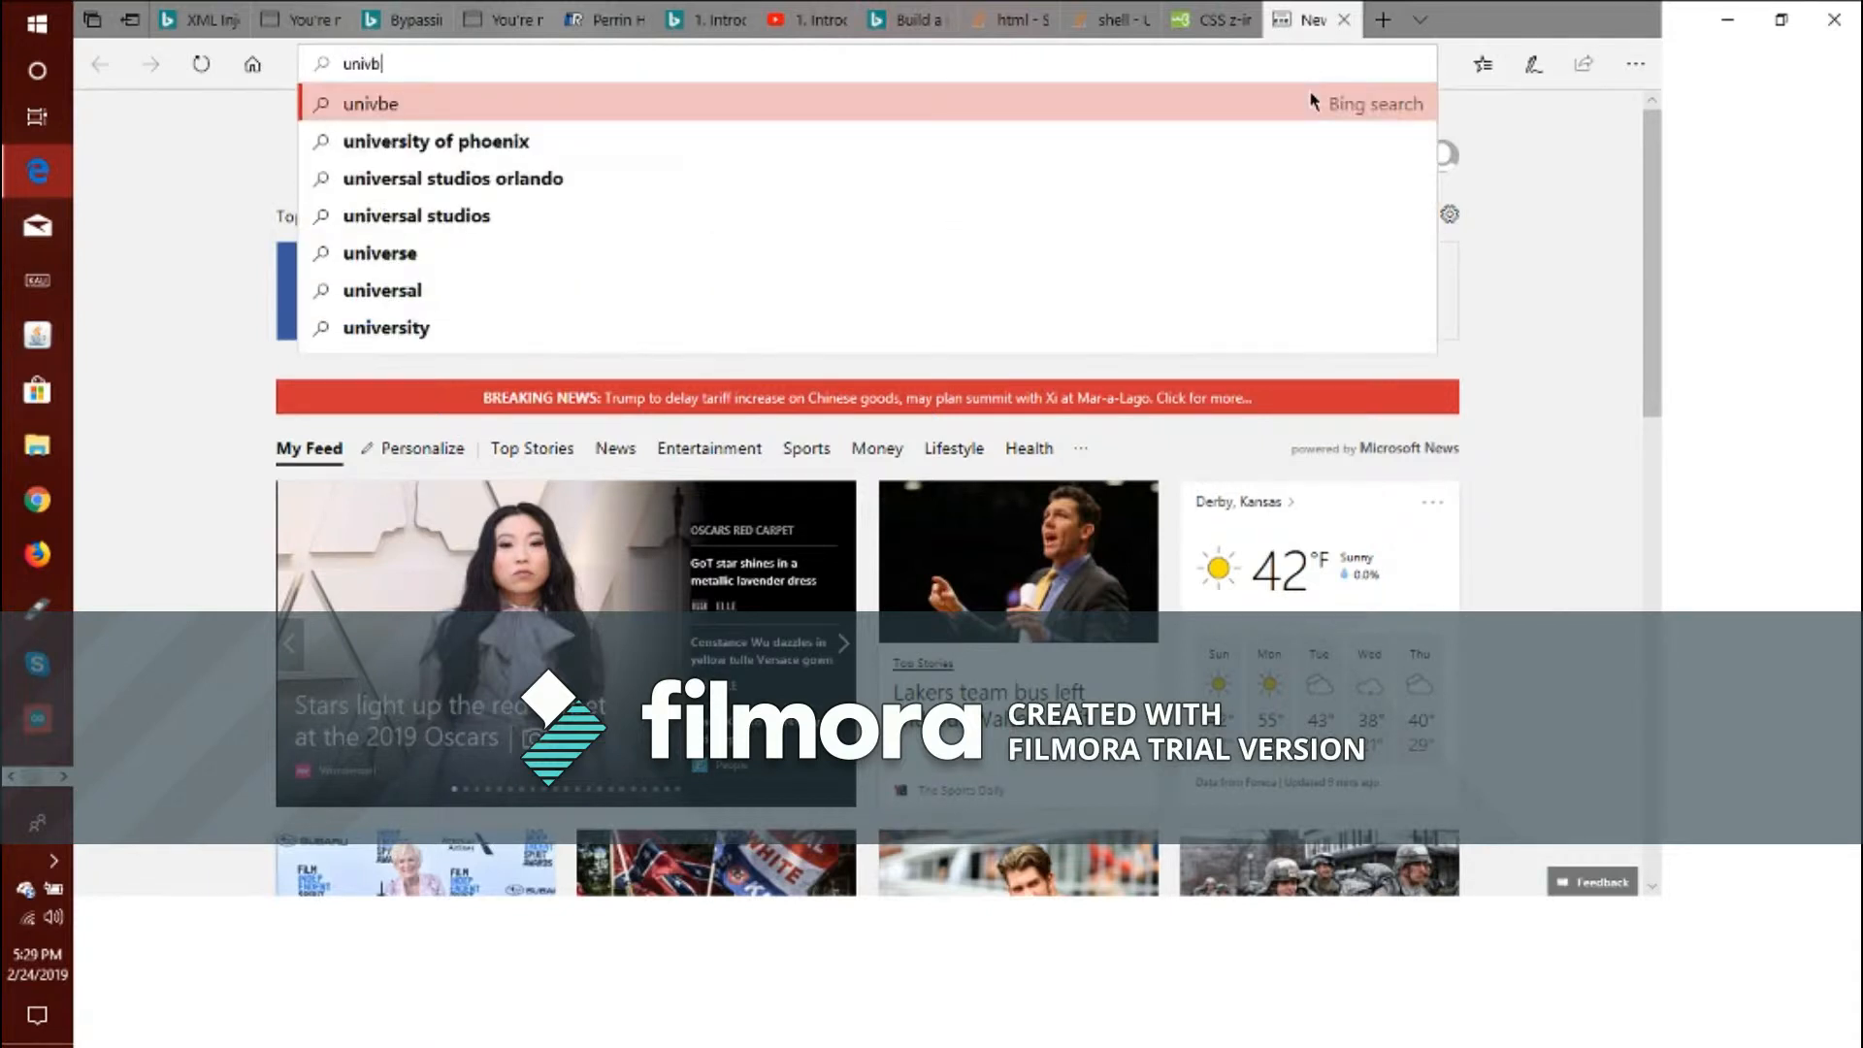
{"action": "type", "text": "al key"}
{"action": "key", "text": "Return"}
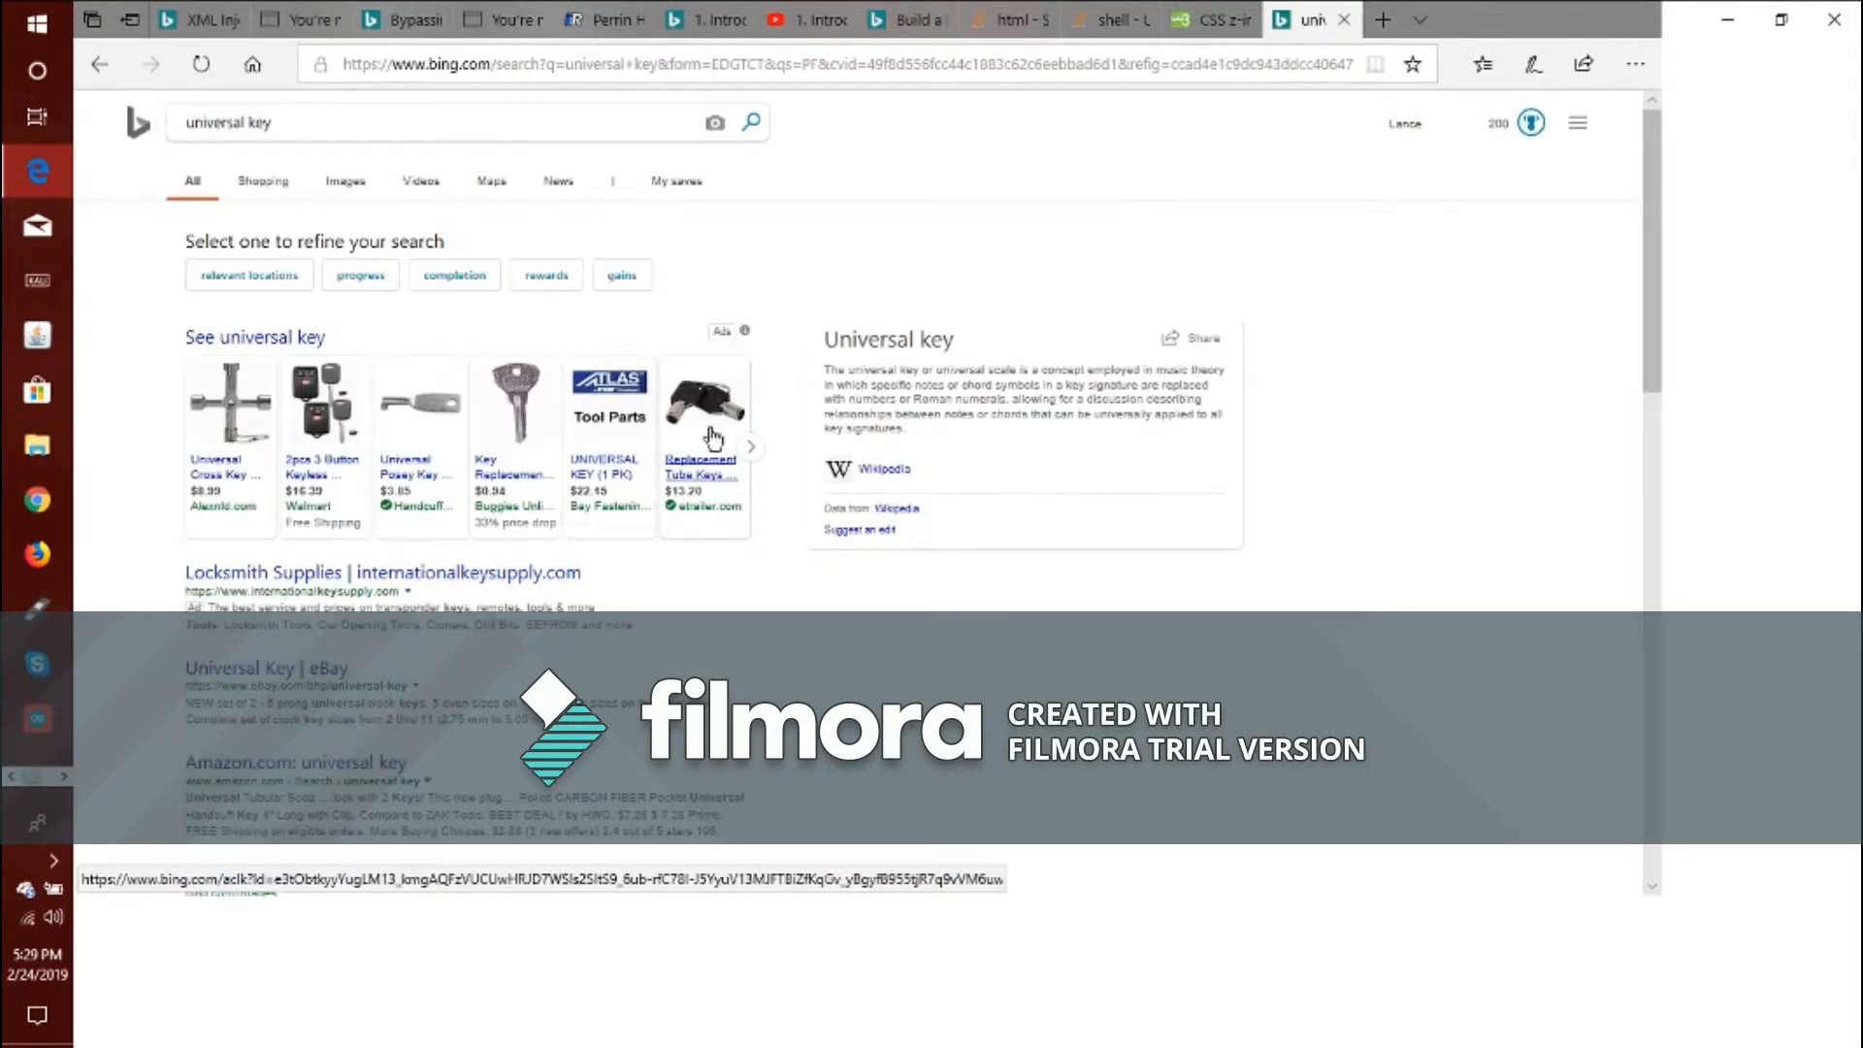
{"action": "type", "text": "mware"}
{"action": "key", "text": "Return"}
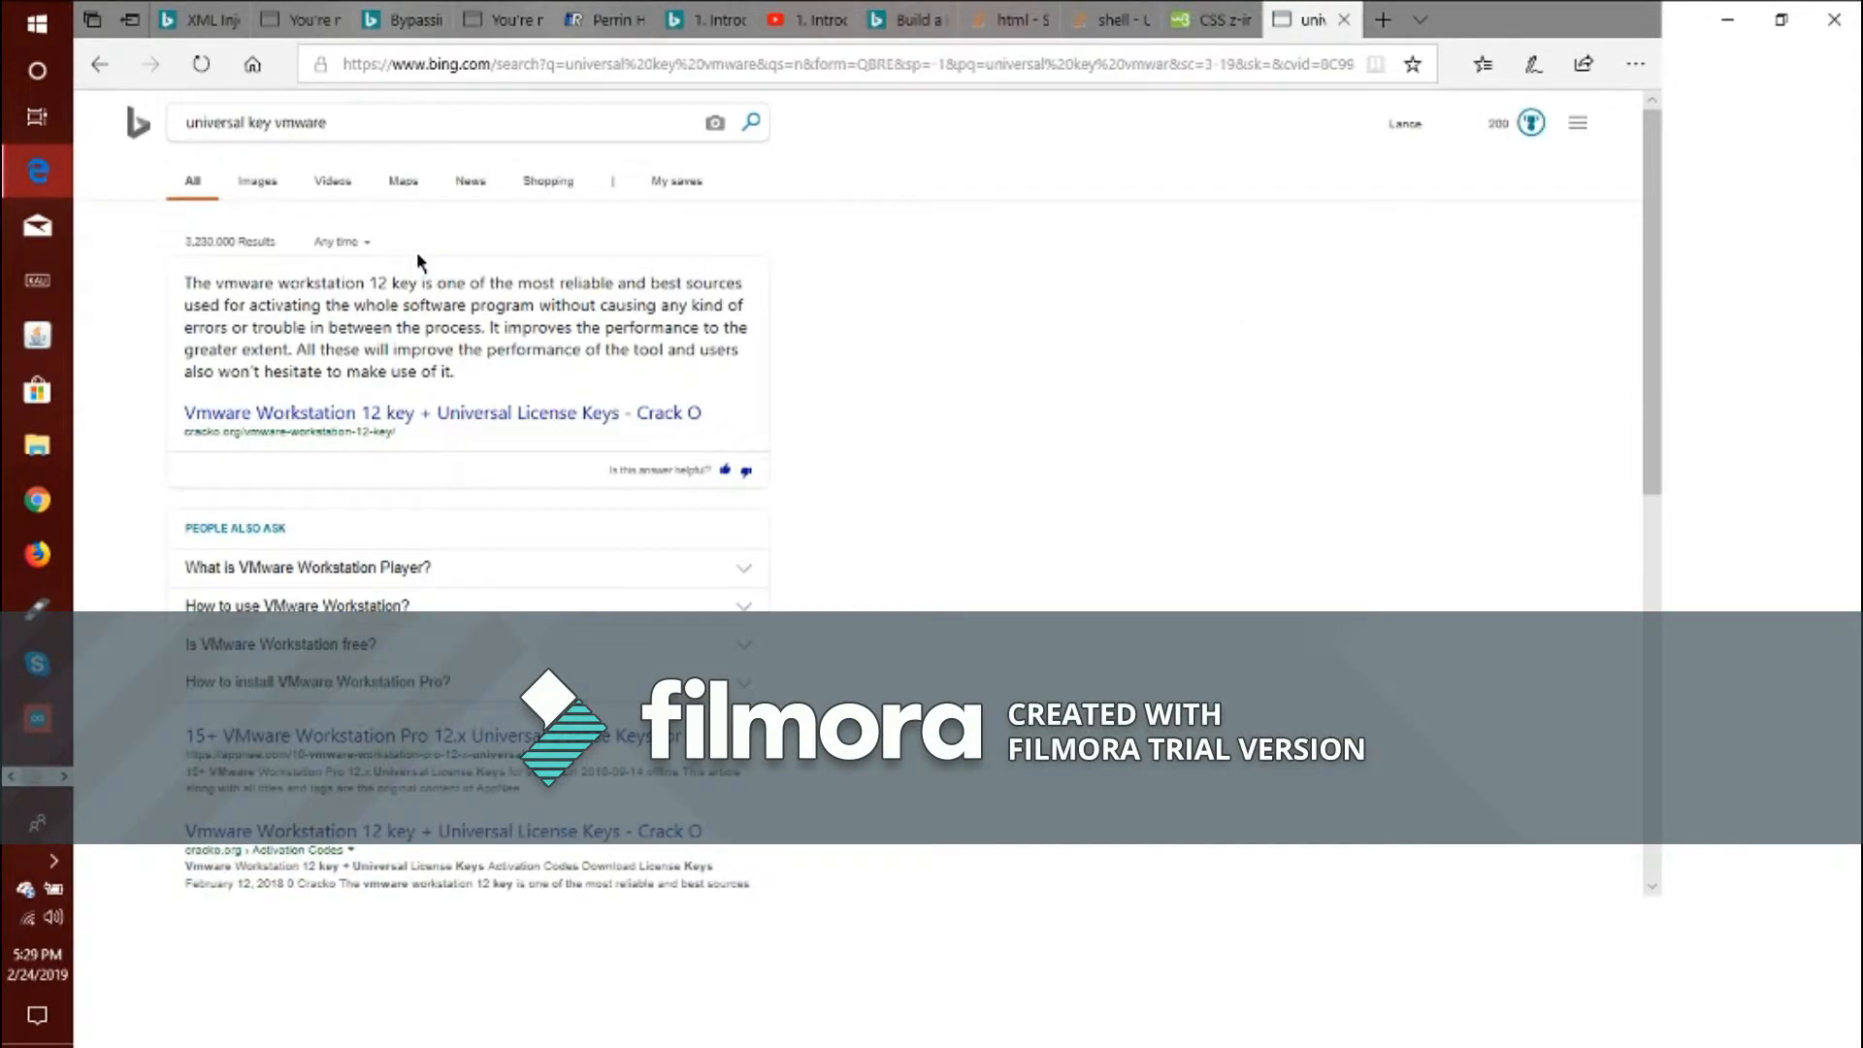
Open the appnee.com search result about VMware Workstation Pro 12.x universal license keys
{"action": "scroll", "coordinate": [1127, 555], "scroll_direction": "down", "scroll_amount": 4}
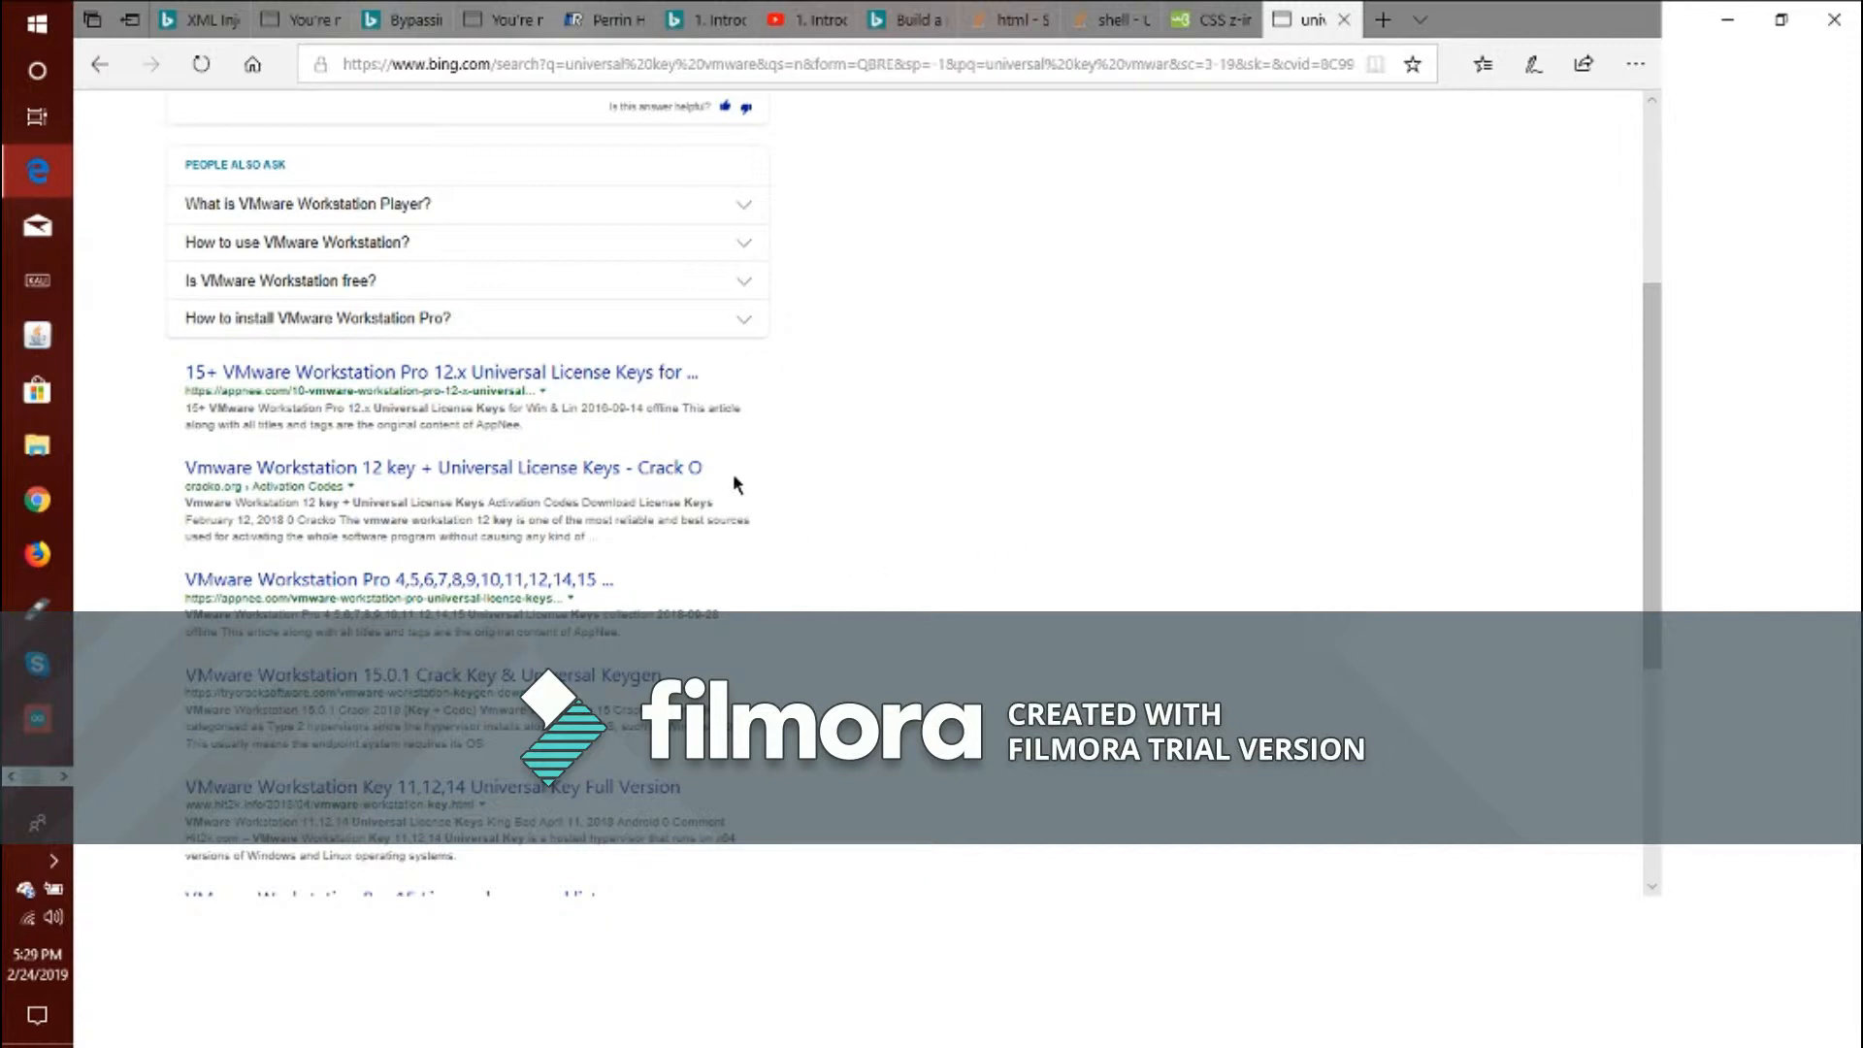
{"action": "left_click", "coordinate": [648, 377]}
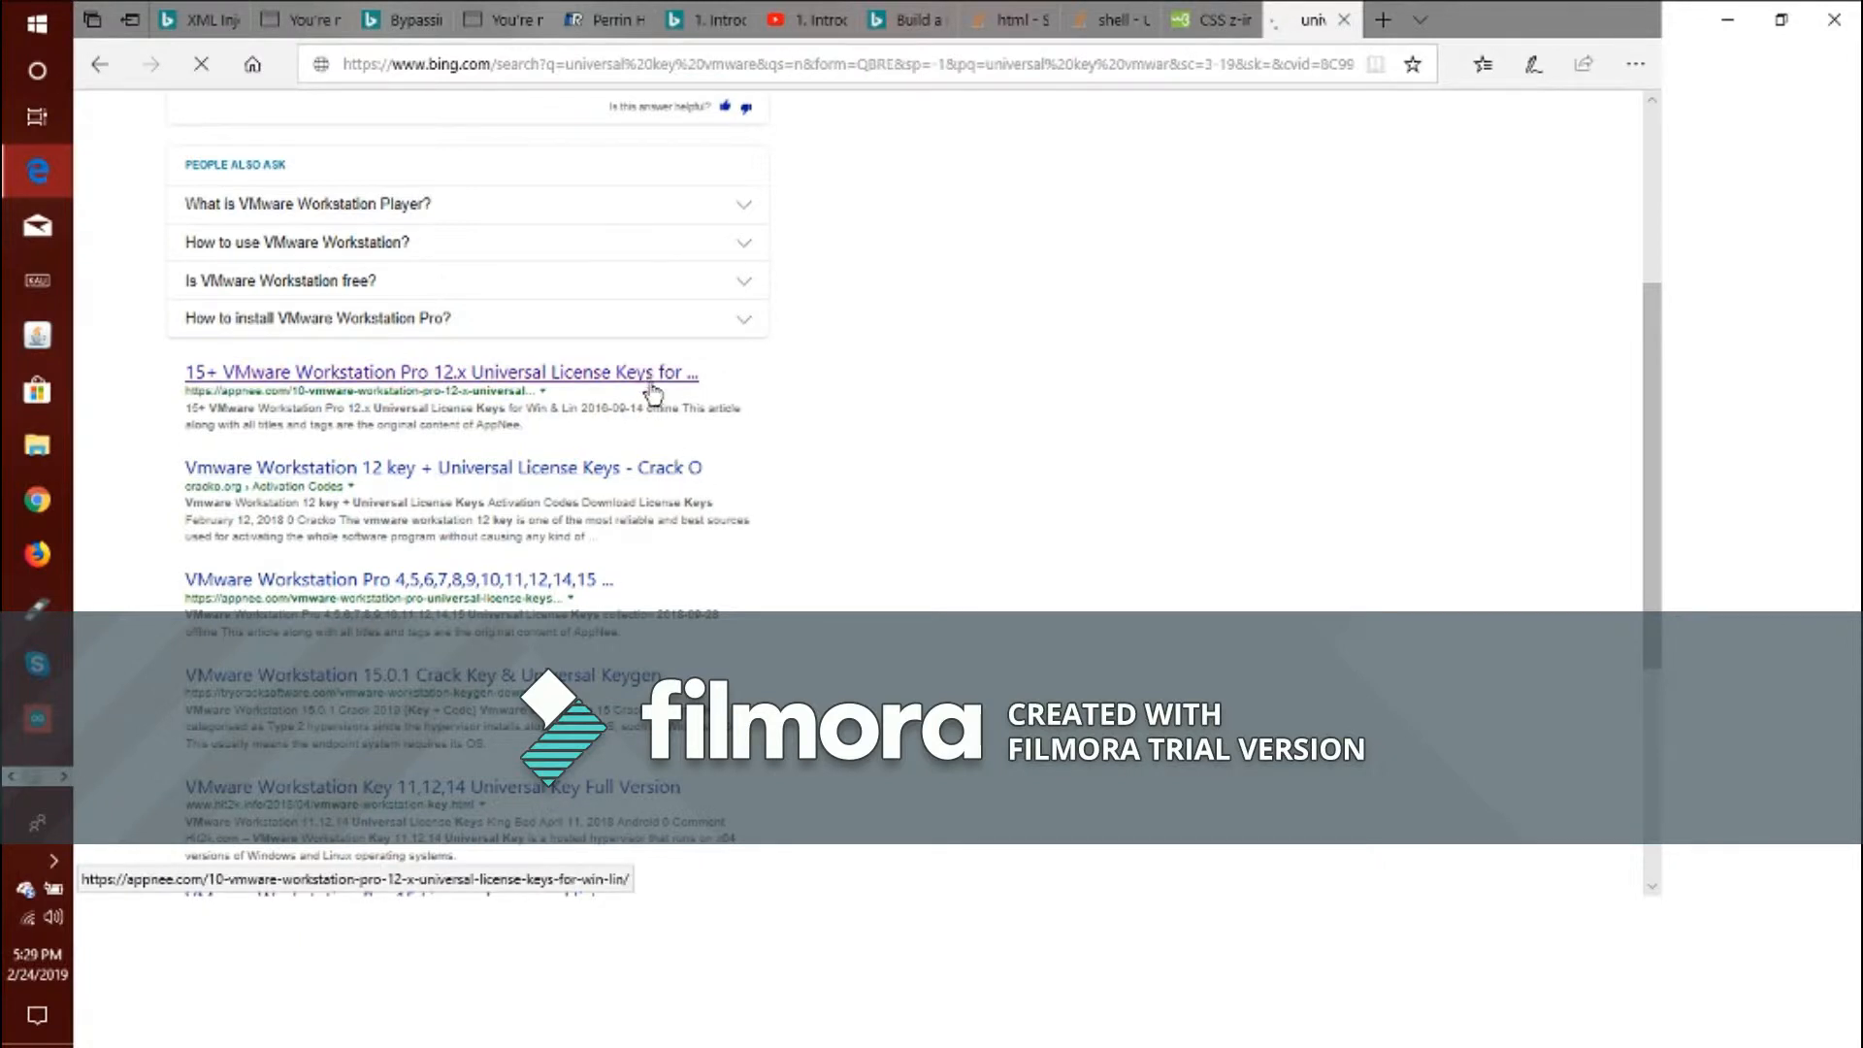
{"action": "scroll", "coordinate": [1231, 849], "scroll_direction": "down", "scroll_amount": 4}
{"action": "scroll", "coordinate": [1151, 771], "scroll_direction": "up", "scroll_amount": 3}
{"action": "scroll", "coordinate": [1151, 772], "scroll_direction": "up", "scroll_amount": 1}
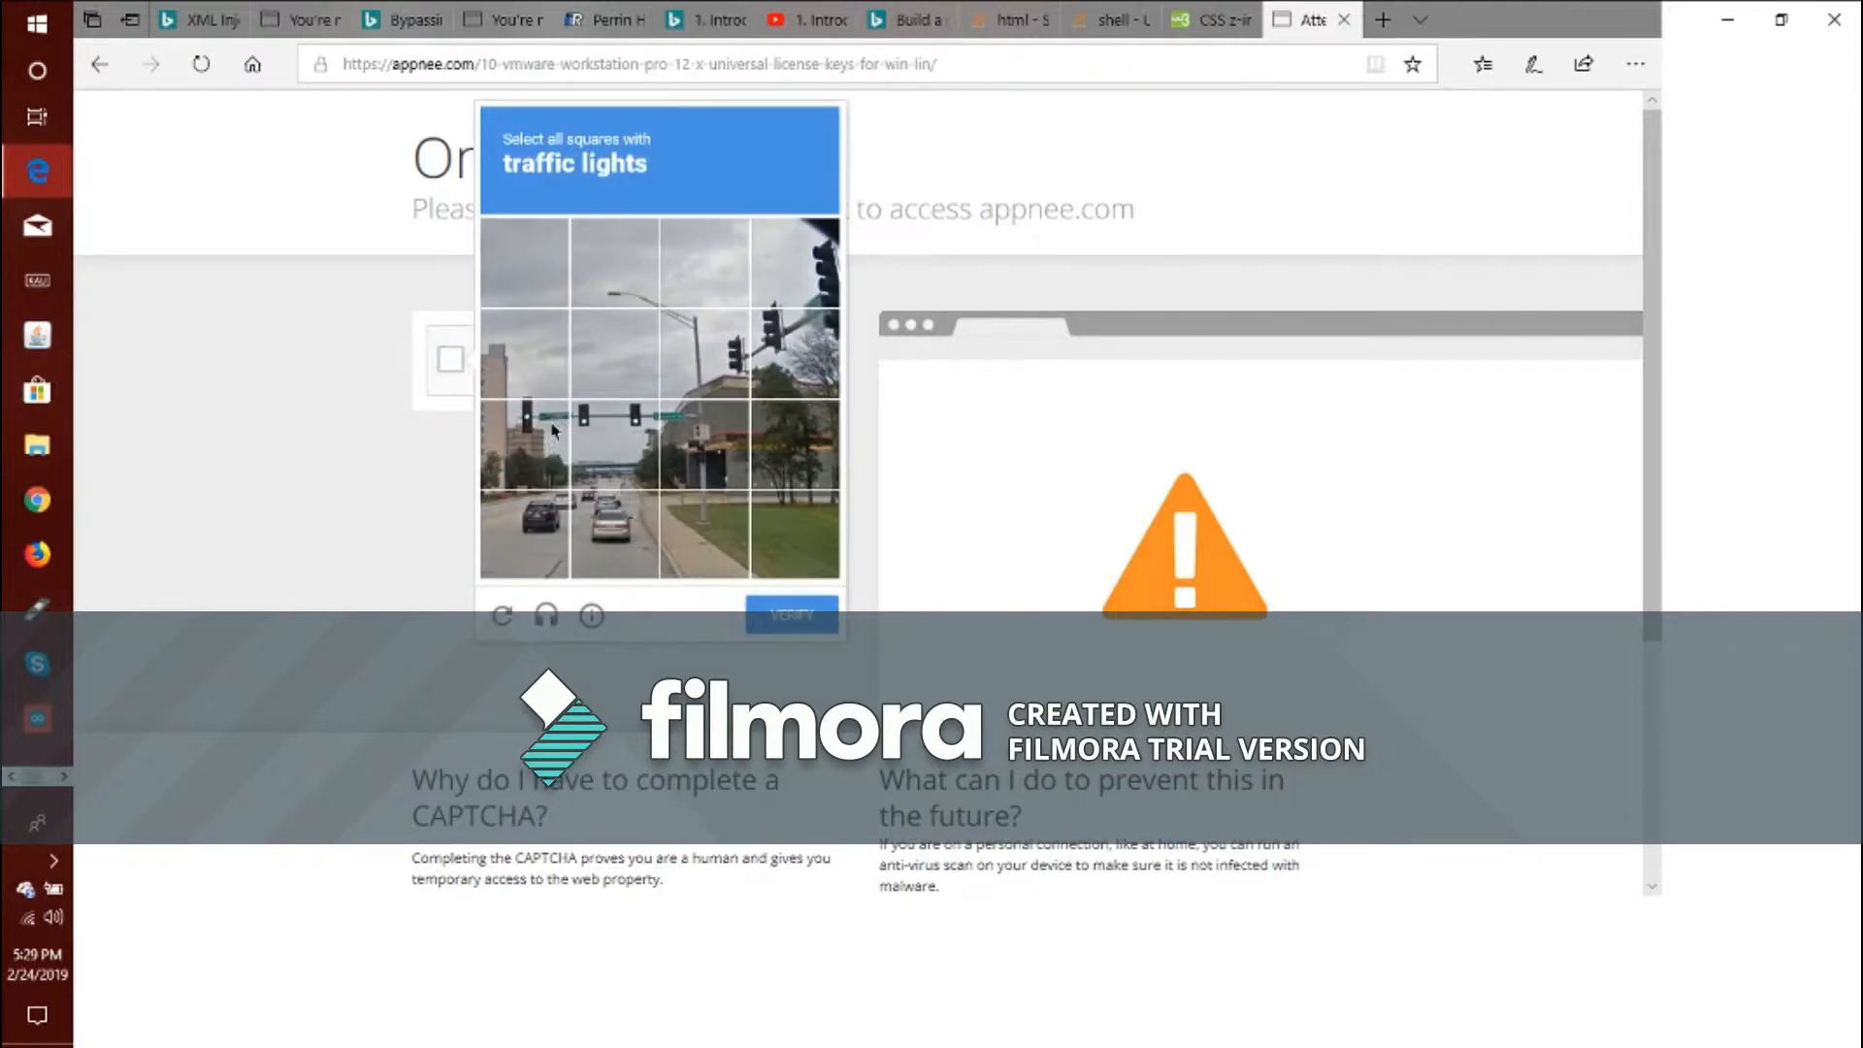
Complete the traffic lights CAPTCHA challenges to get access to appnee.com
{"action": "left_click", "coordinate": [539, 460]}
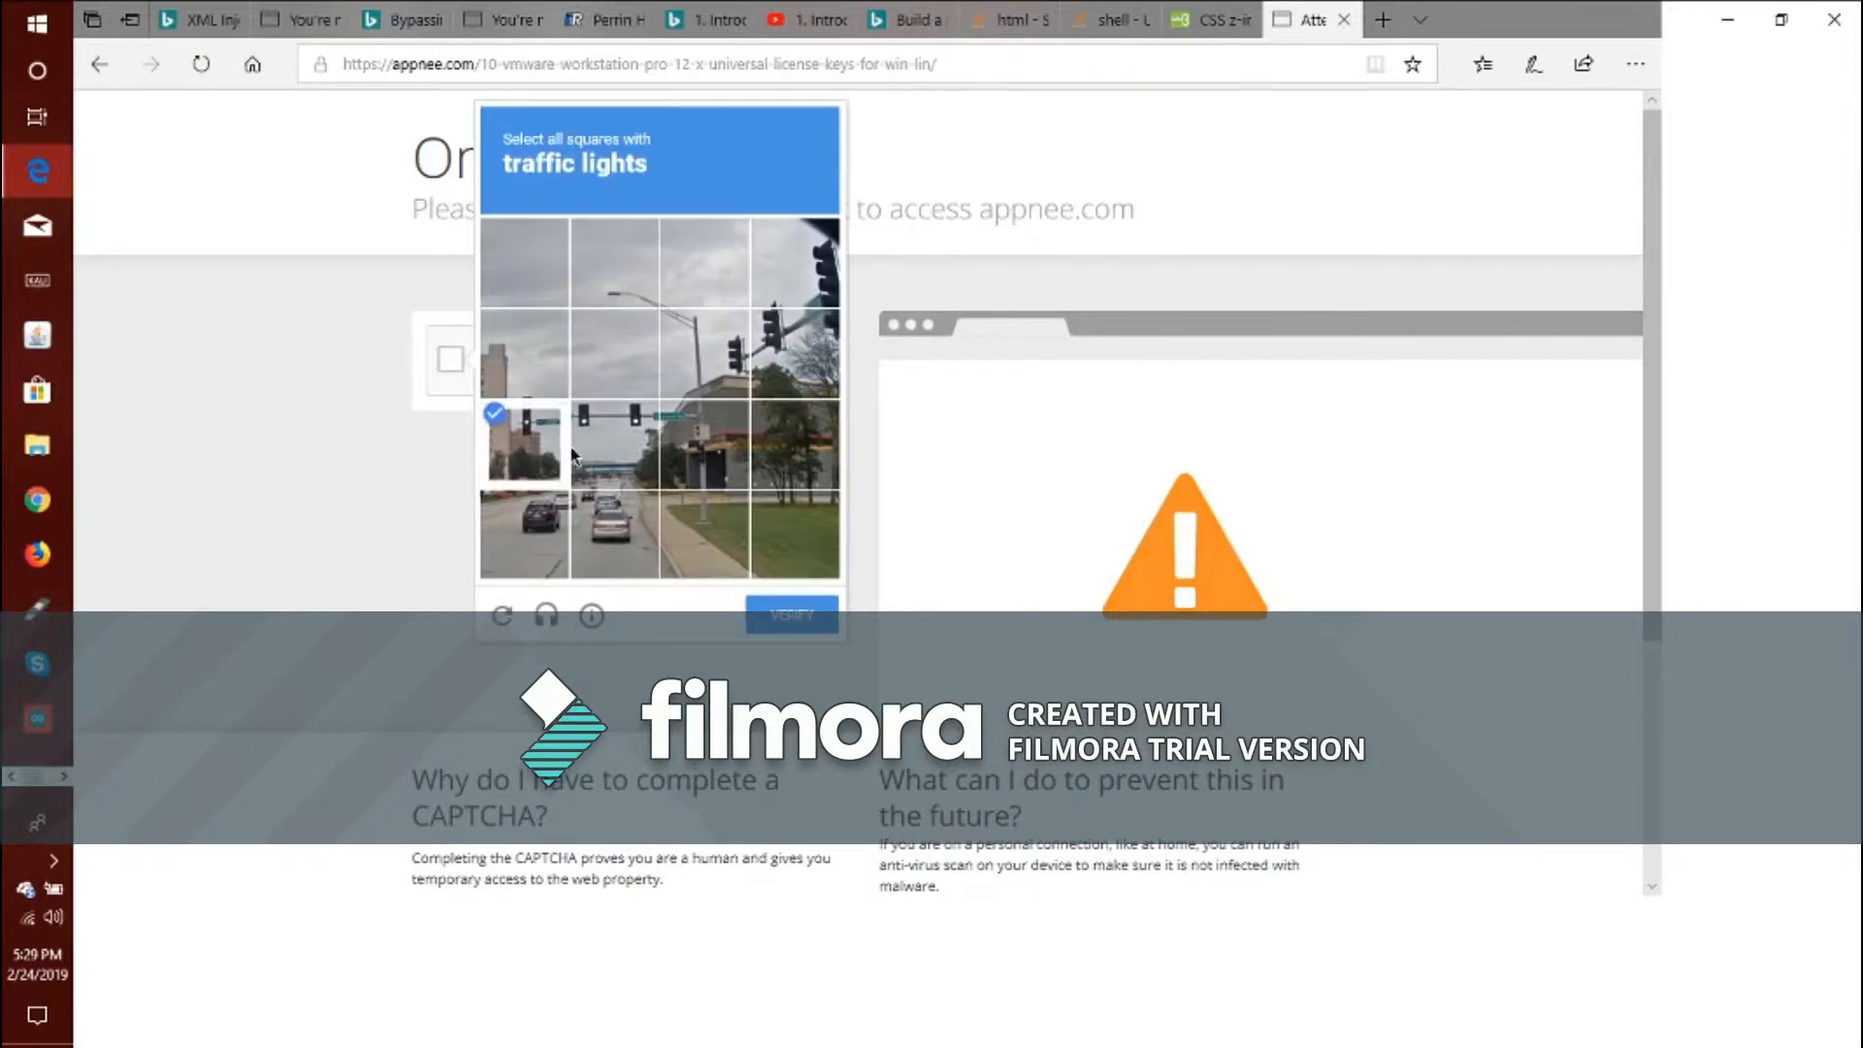
{"action": "left_click", "coordinate": [614, 447]}
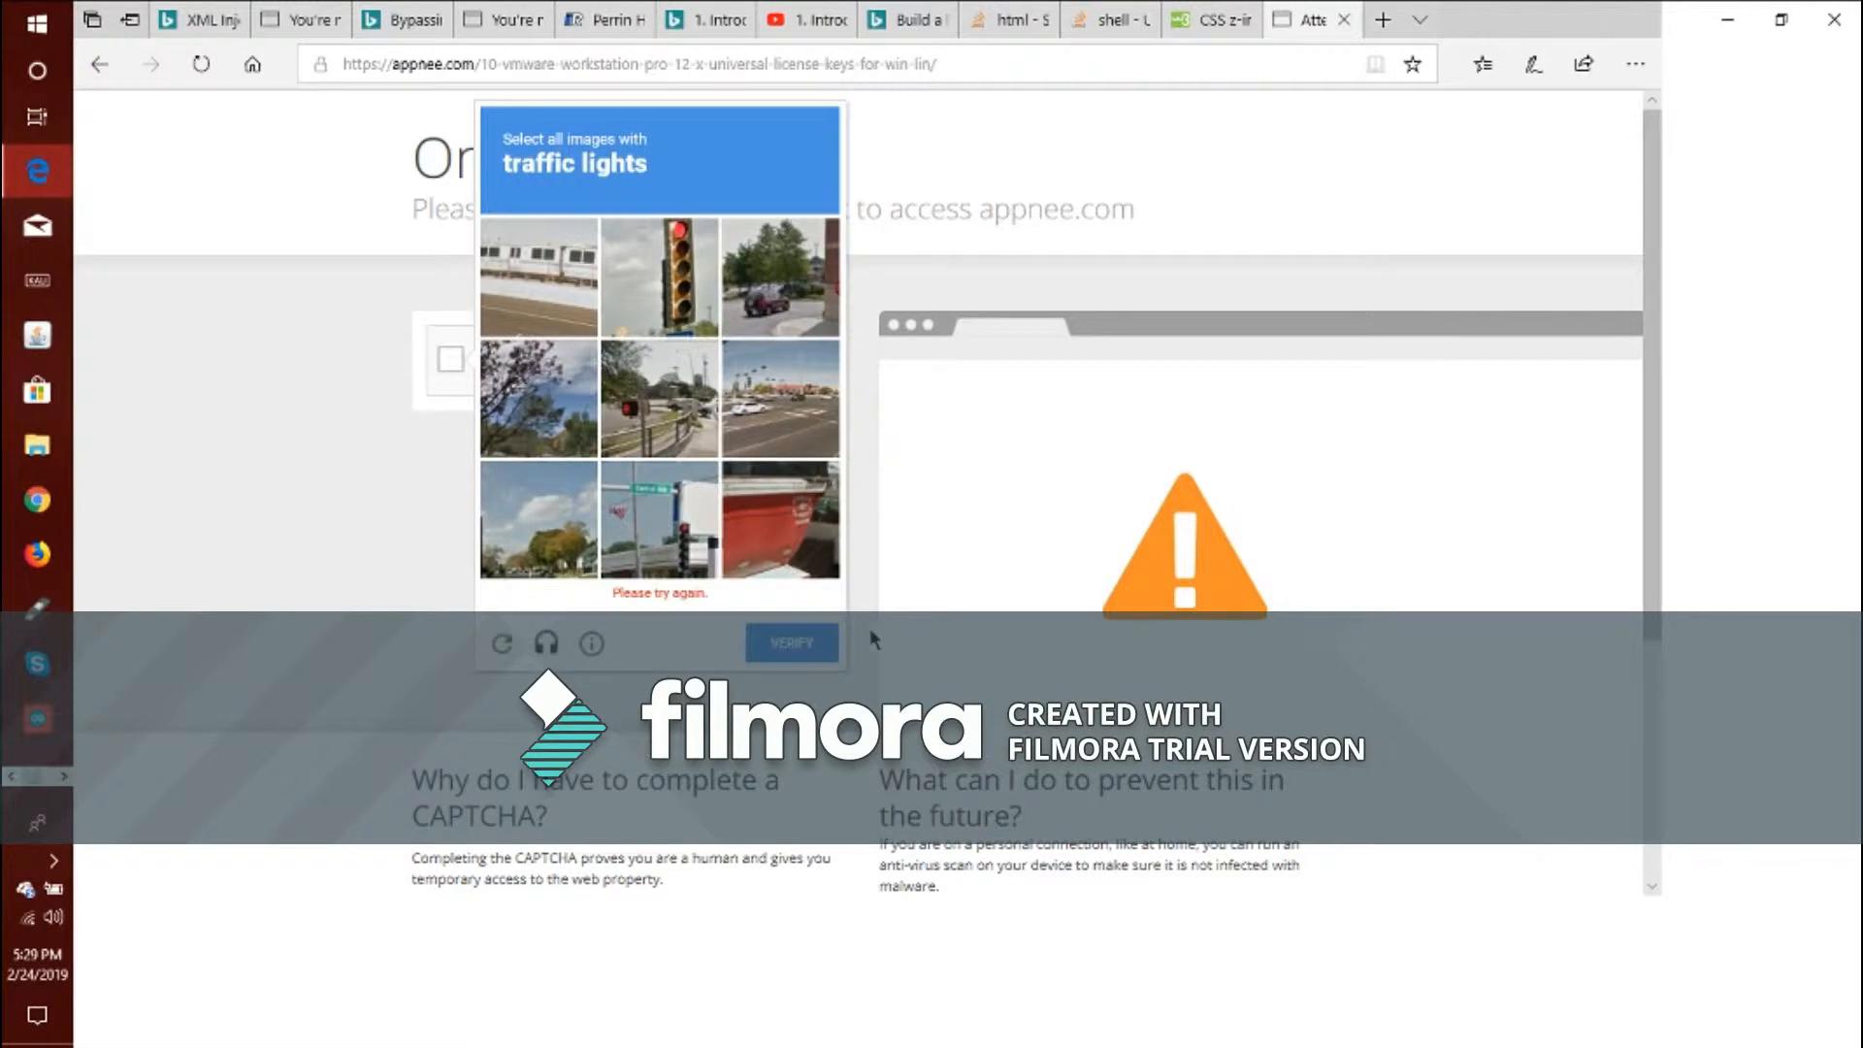
{"action": "left_click", "coordinate": [681, 291]}
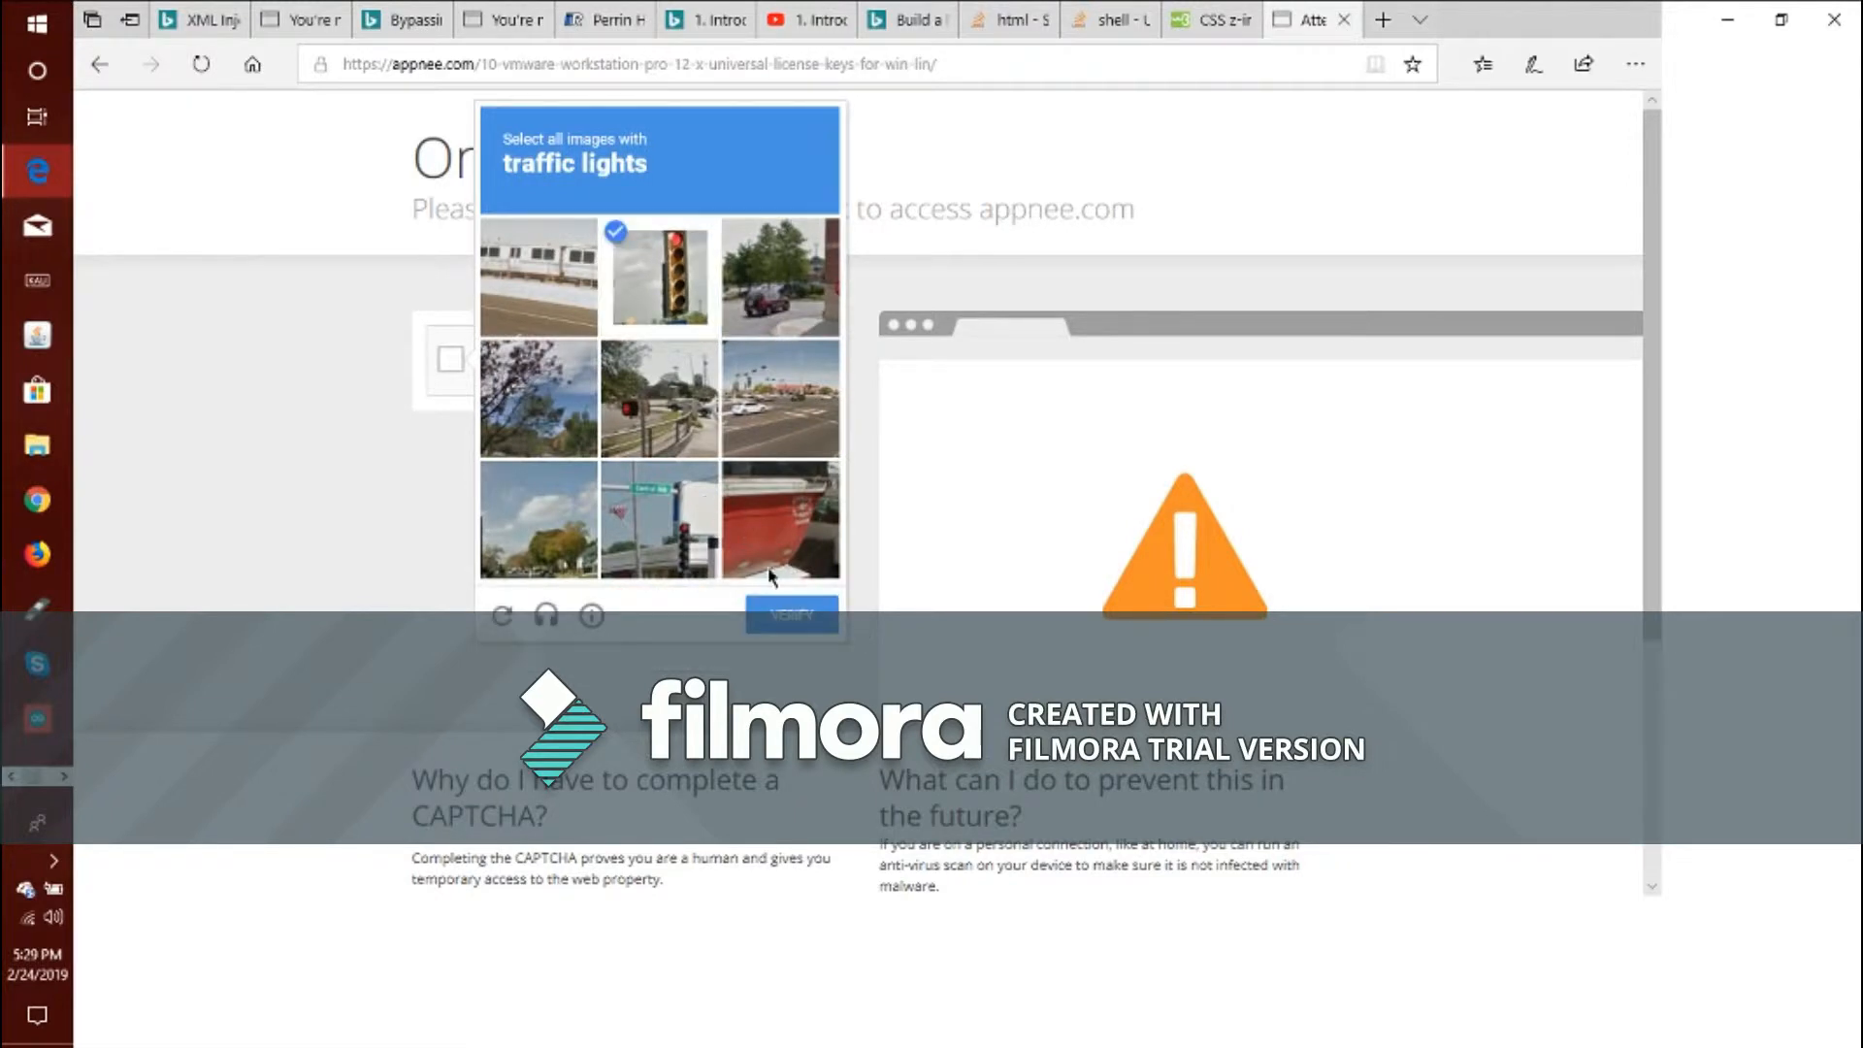
{"action": "left_click", "coordinate": [791, 616]}
{"action": "left_click", "coordinate": [679, 549]}
{"action": "left_click", "coordinate": [660, 398]}
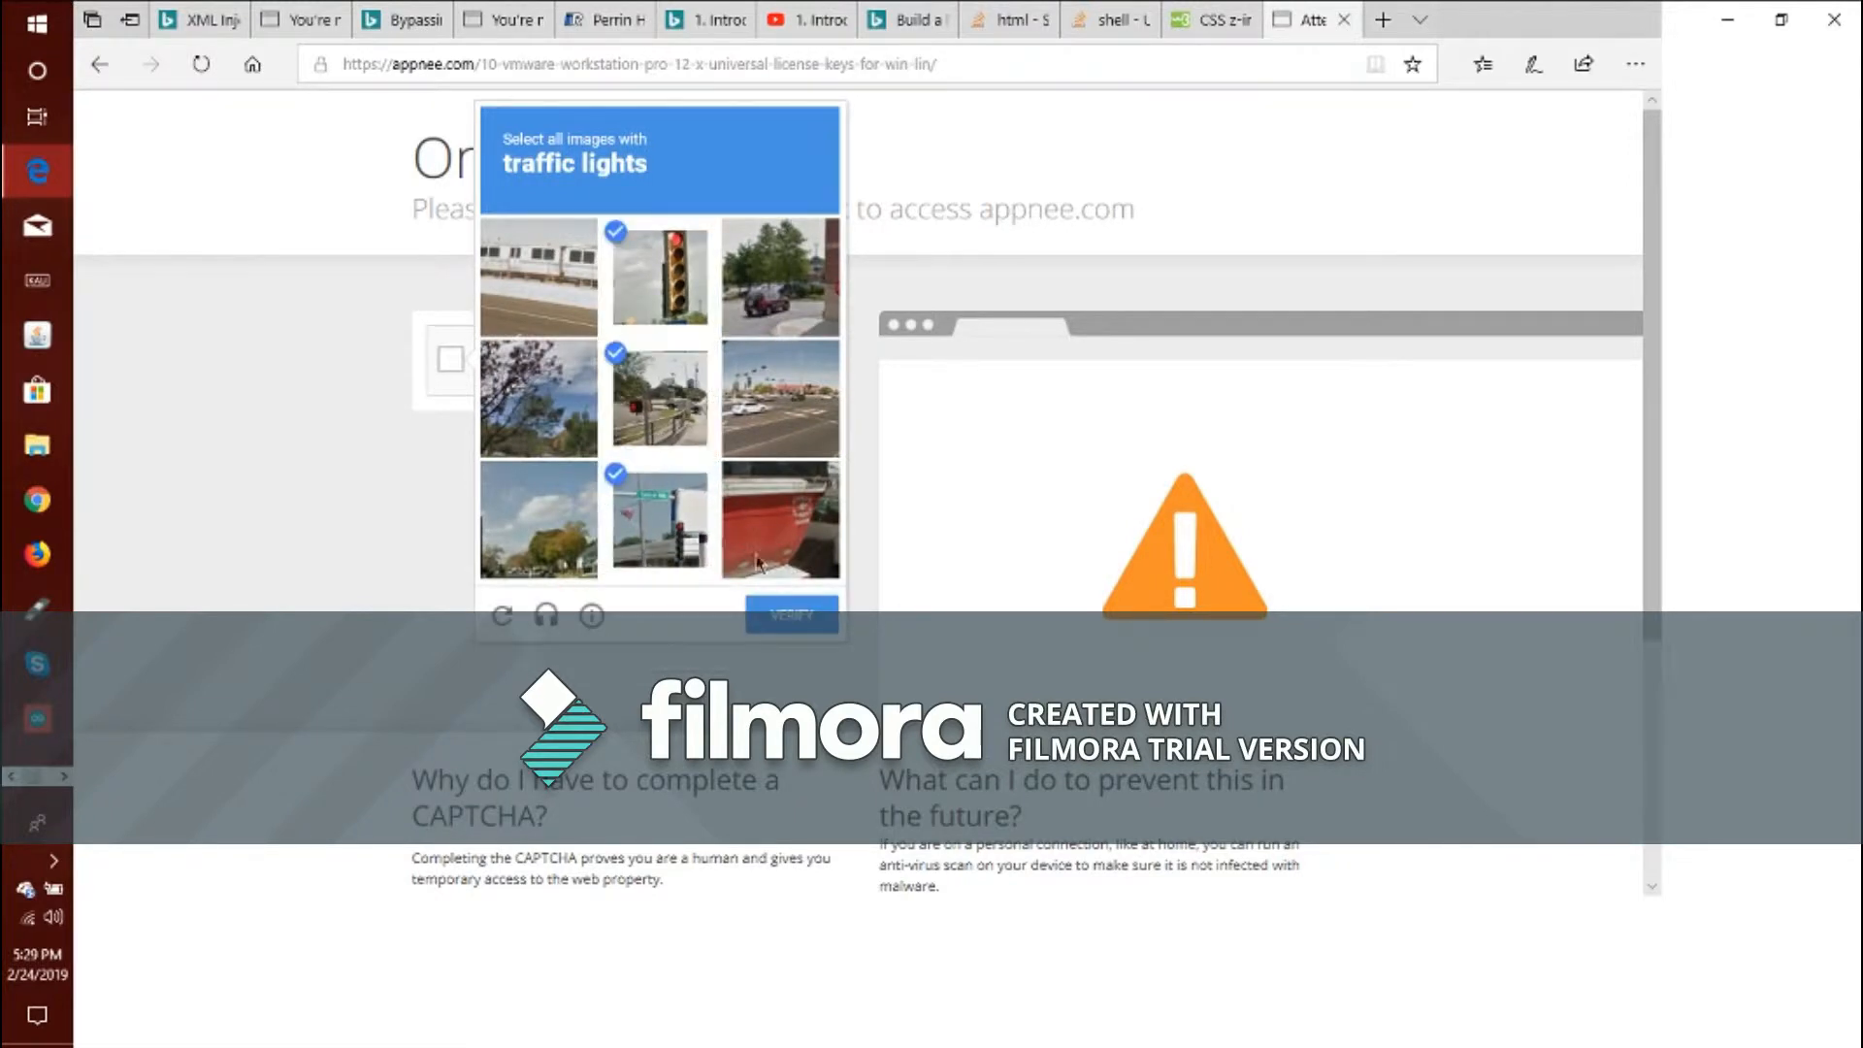
{"action": "left_click", "coordinate": [794, 614]}
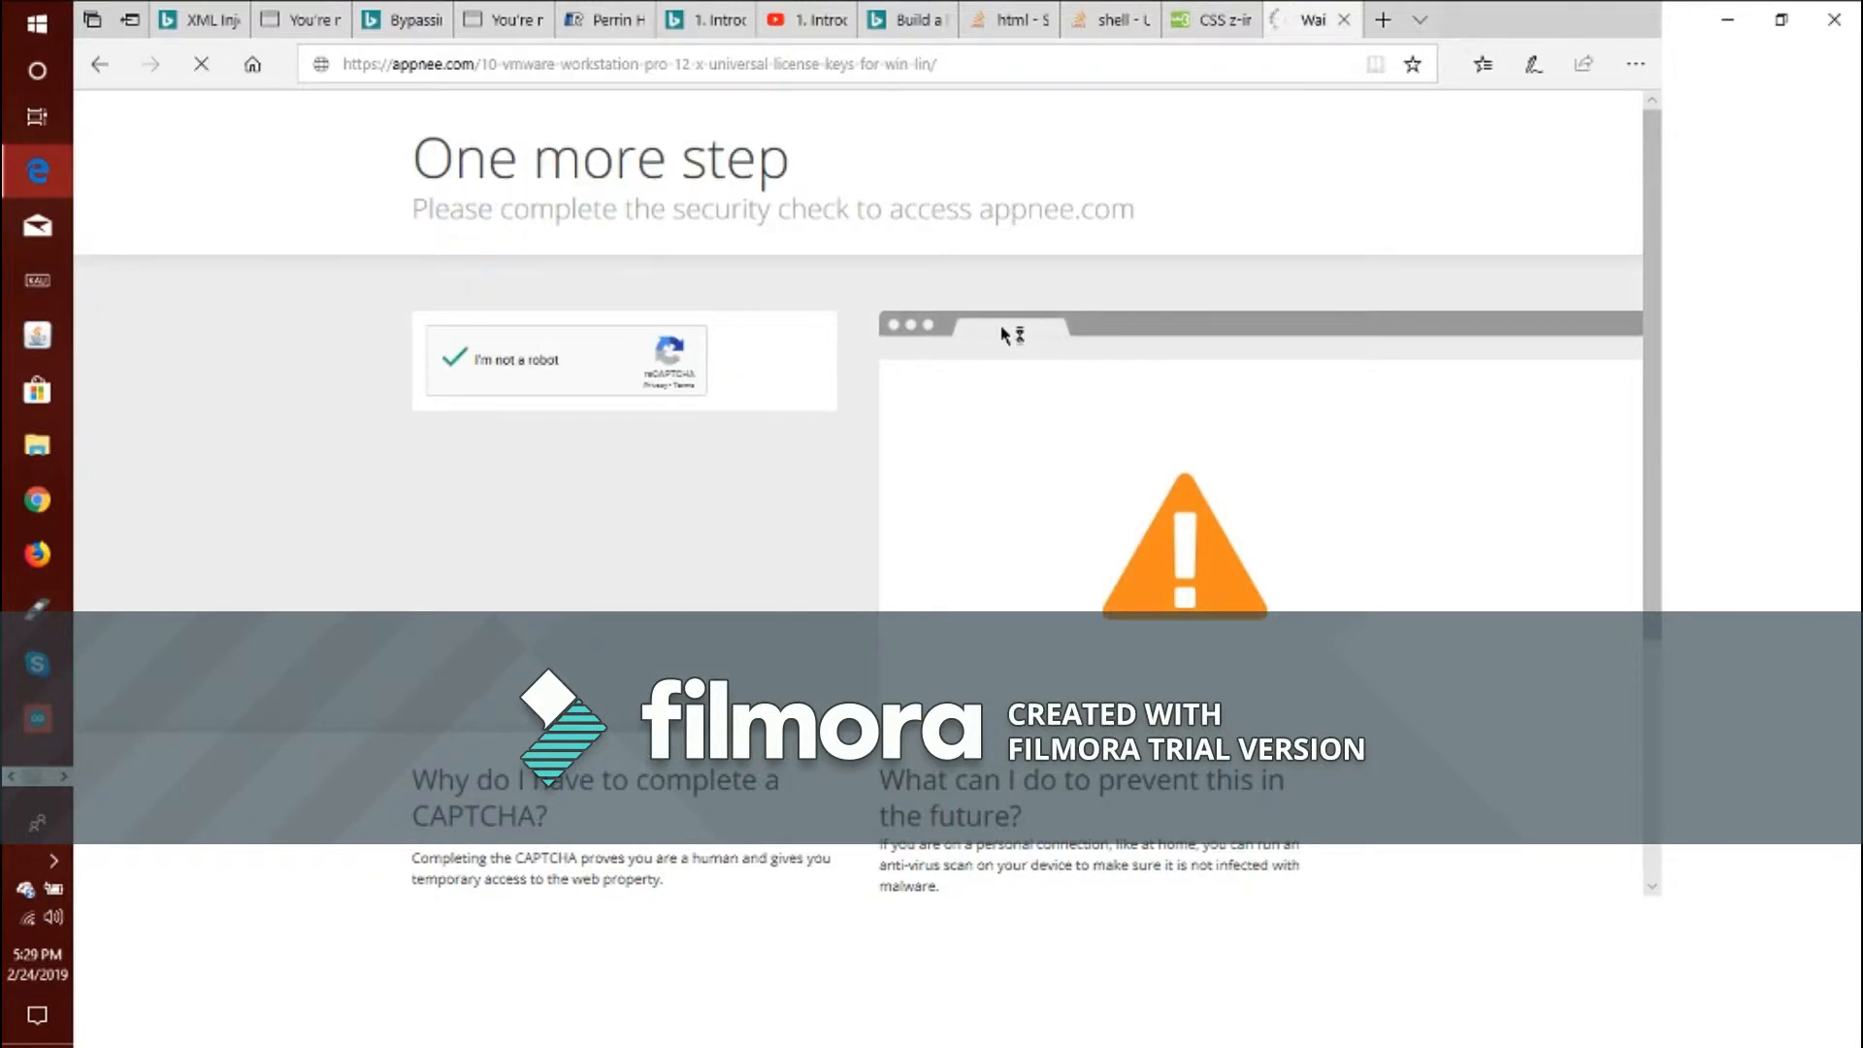
Examine the page's universal license keys list and use instructions, and minimize the browser
{"action": "scroll", "coordinate": [836, 470], "scroll_direction": "down", "scroll_amount": 5}
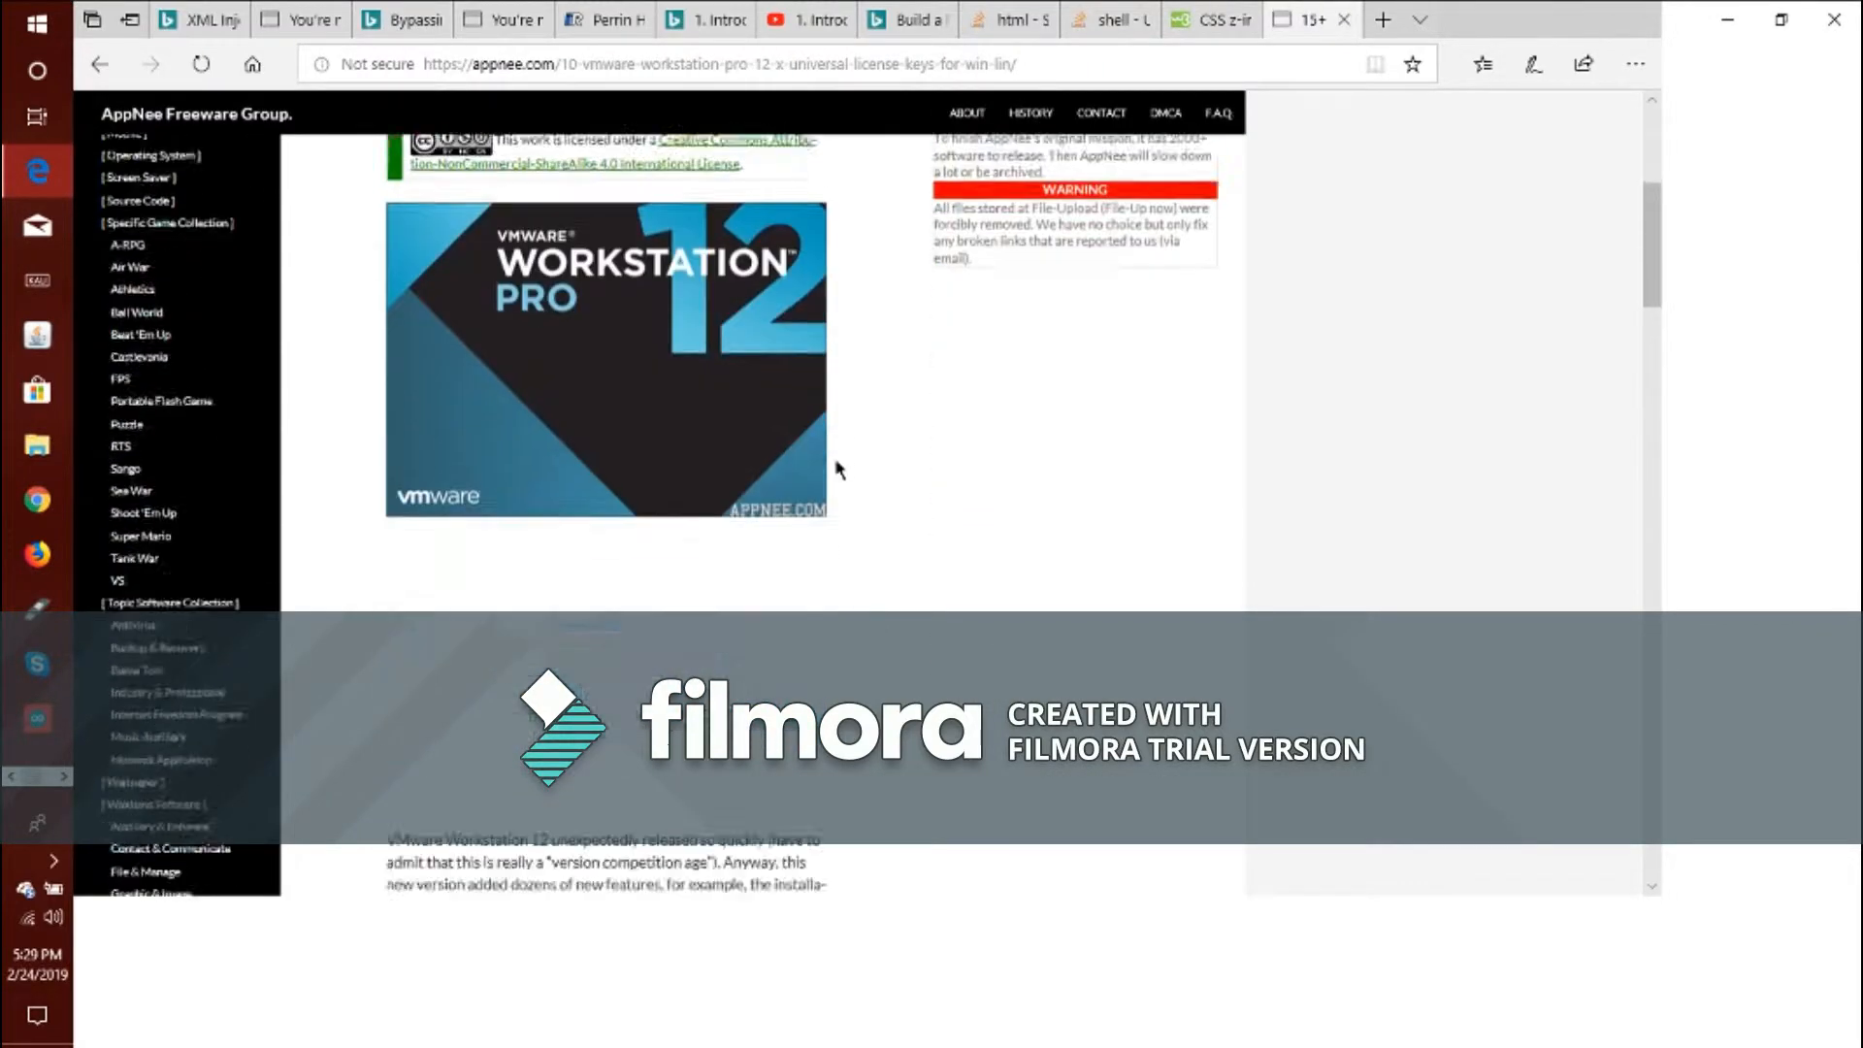
{"action": "scroll", "coordinate": [836, 470], "scroll_direction": "down", "scroll_amount": 10}
{"action": "left_click_drag", "start_coordinate": [414, 533], "coordinate": [670, 753]}
{"action": "left_click", "coordinate": [786, 615]}
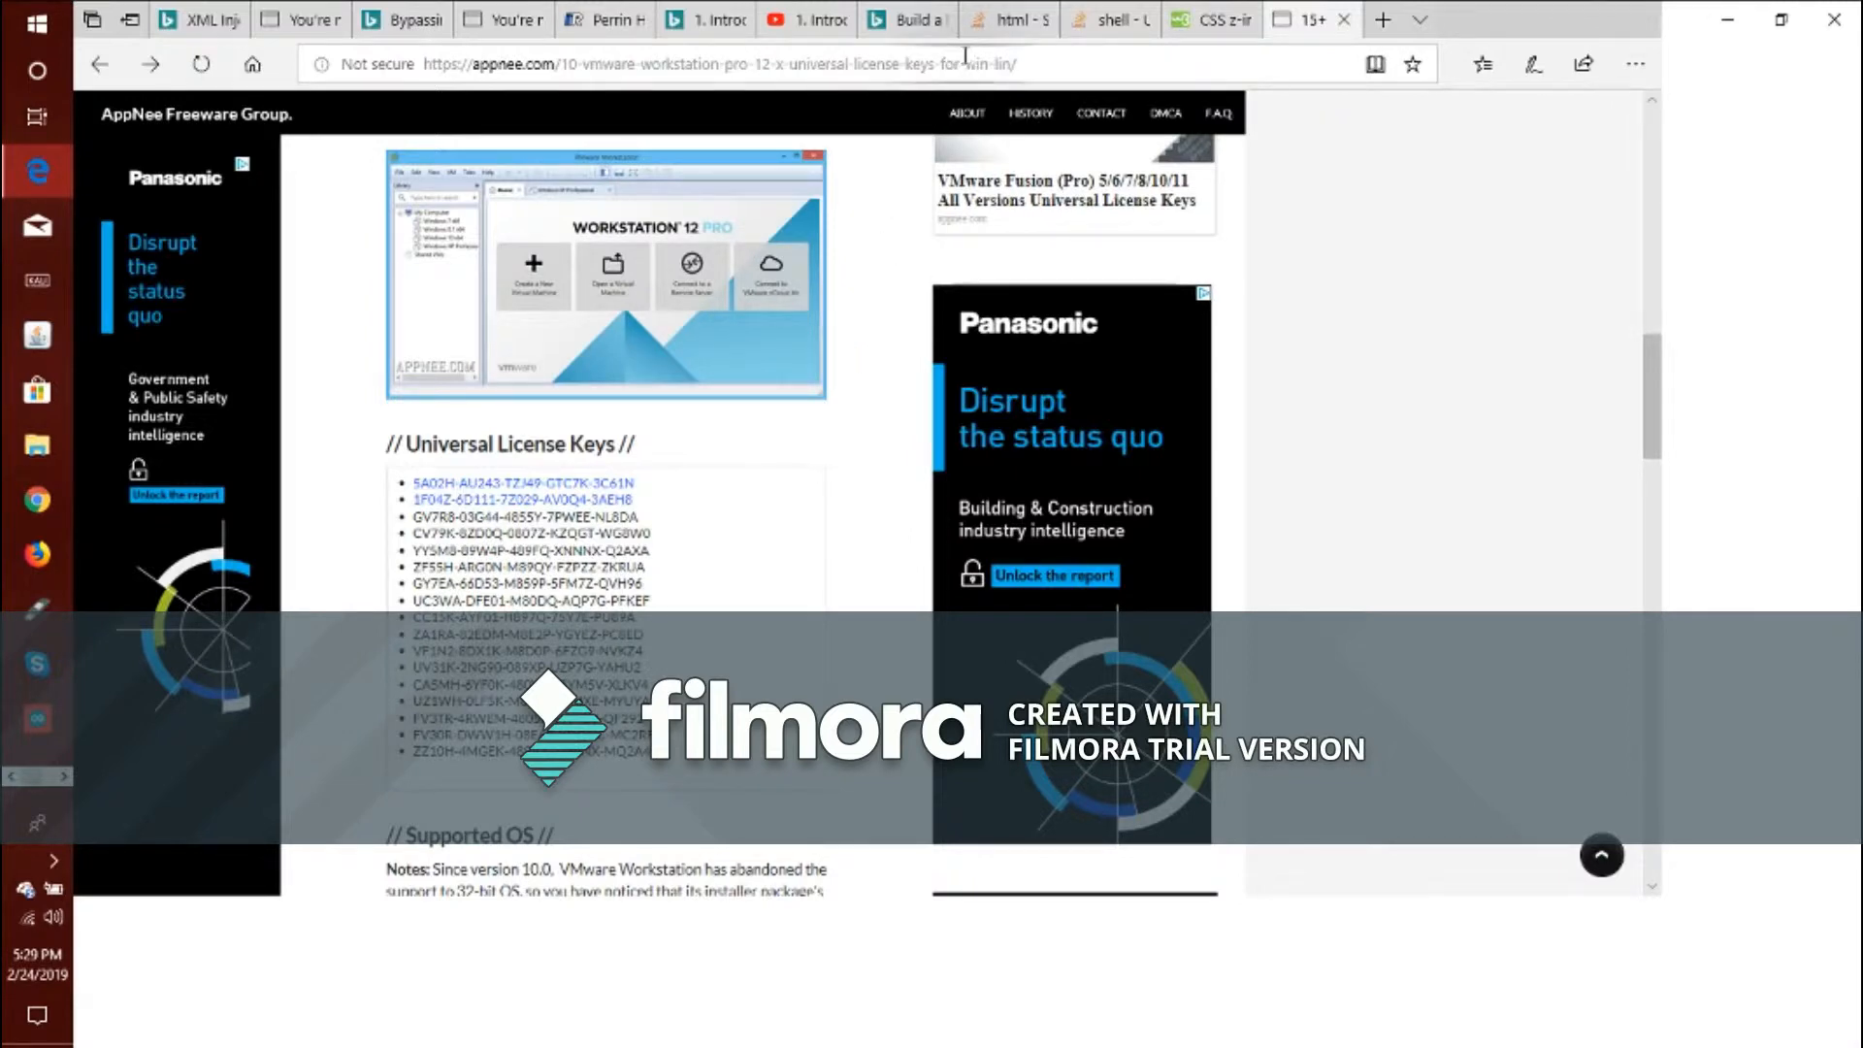
{"action": "scroll", "coordinate": [844, 447], "scroll_direction": "down", "scroll_amount": 7}
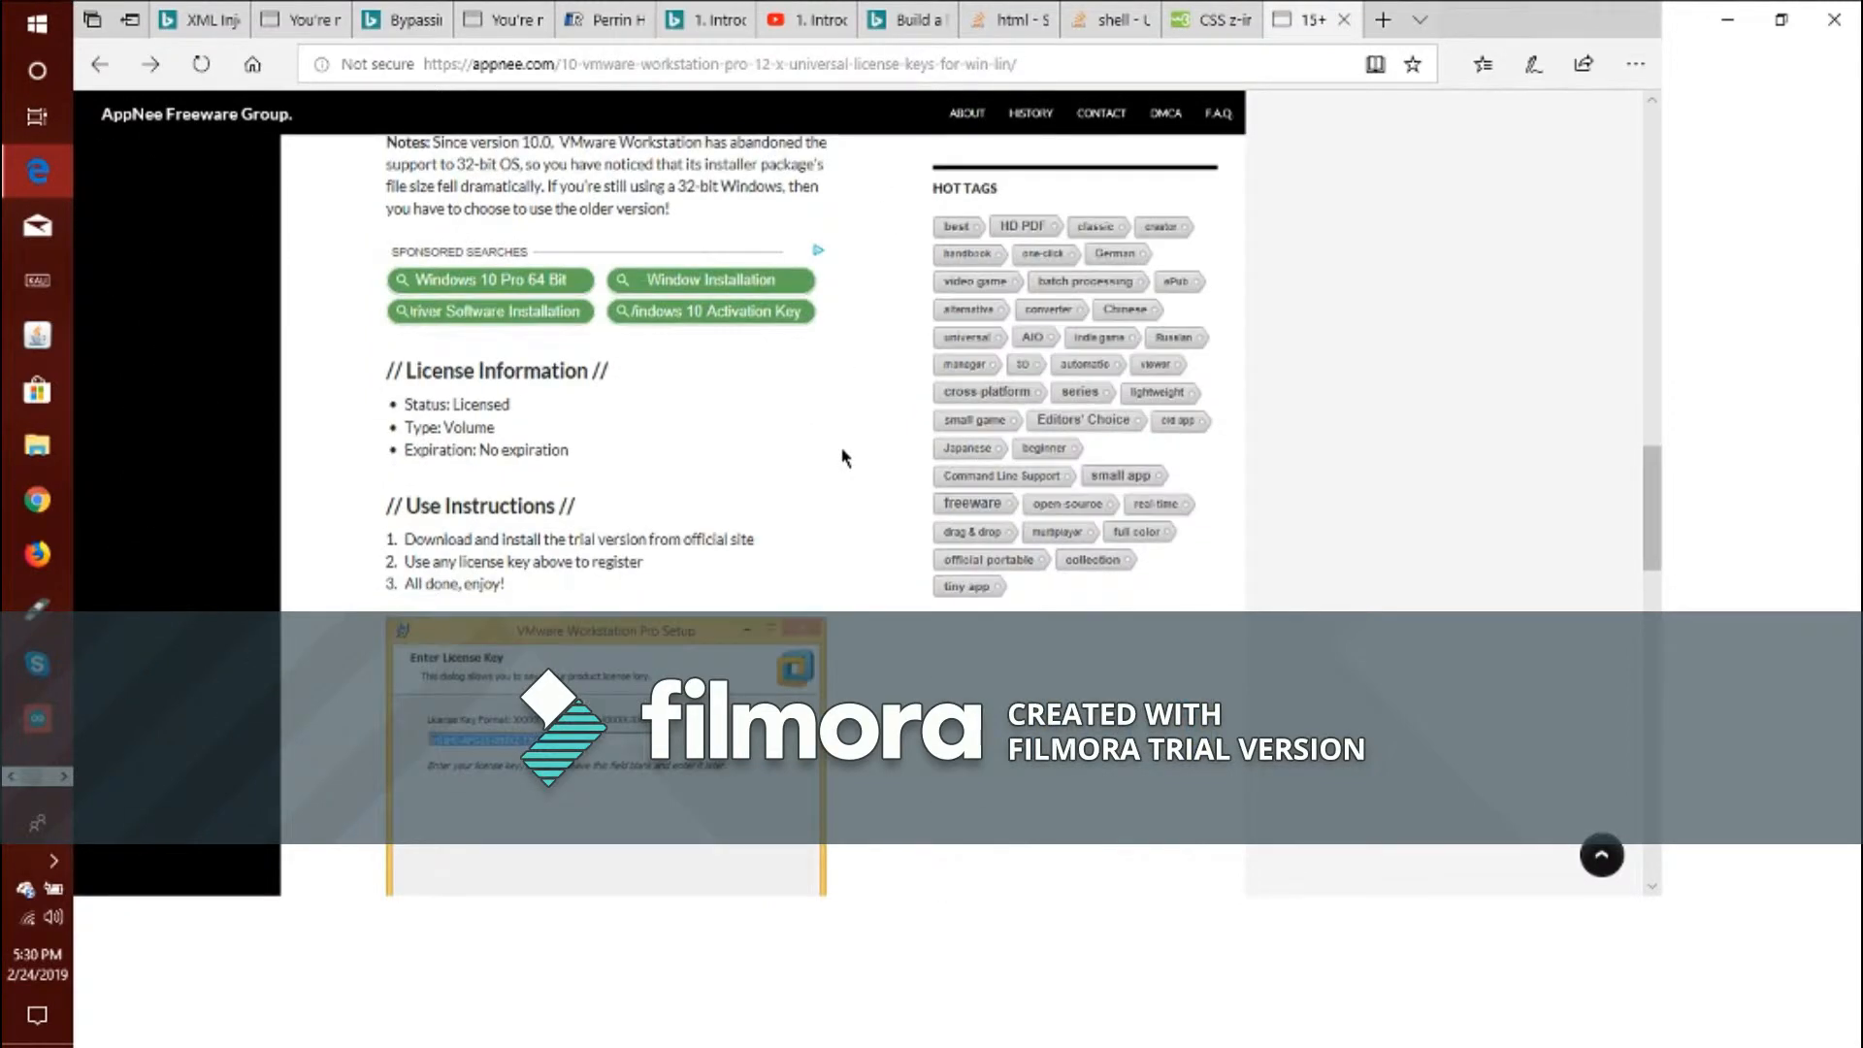
{"action": "scroll", "coordinate": [844, 447], "scroll_direction": "up", "scroll_amount": 5}
{"action": "left_click_drag", "start_coordinate": [1508, 18], "coordinate": [1275, 41]}
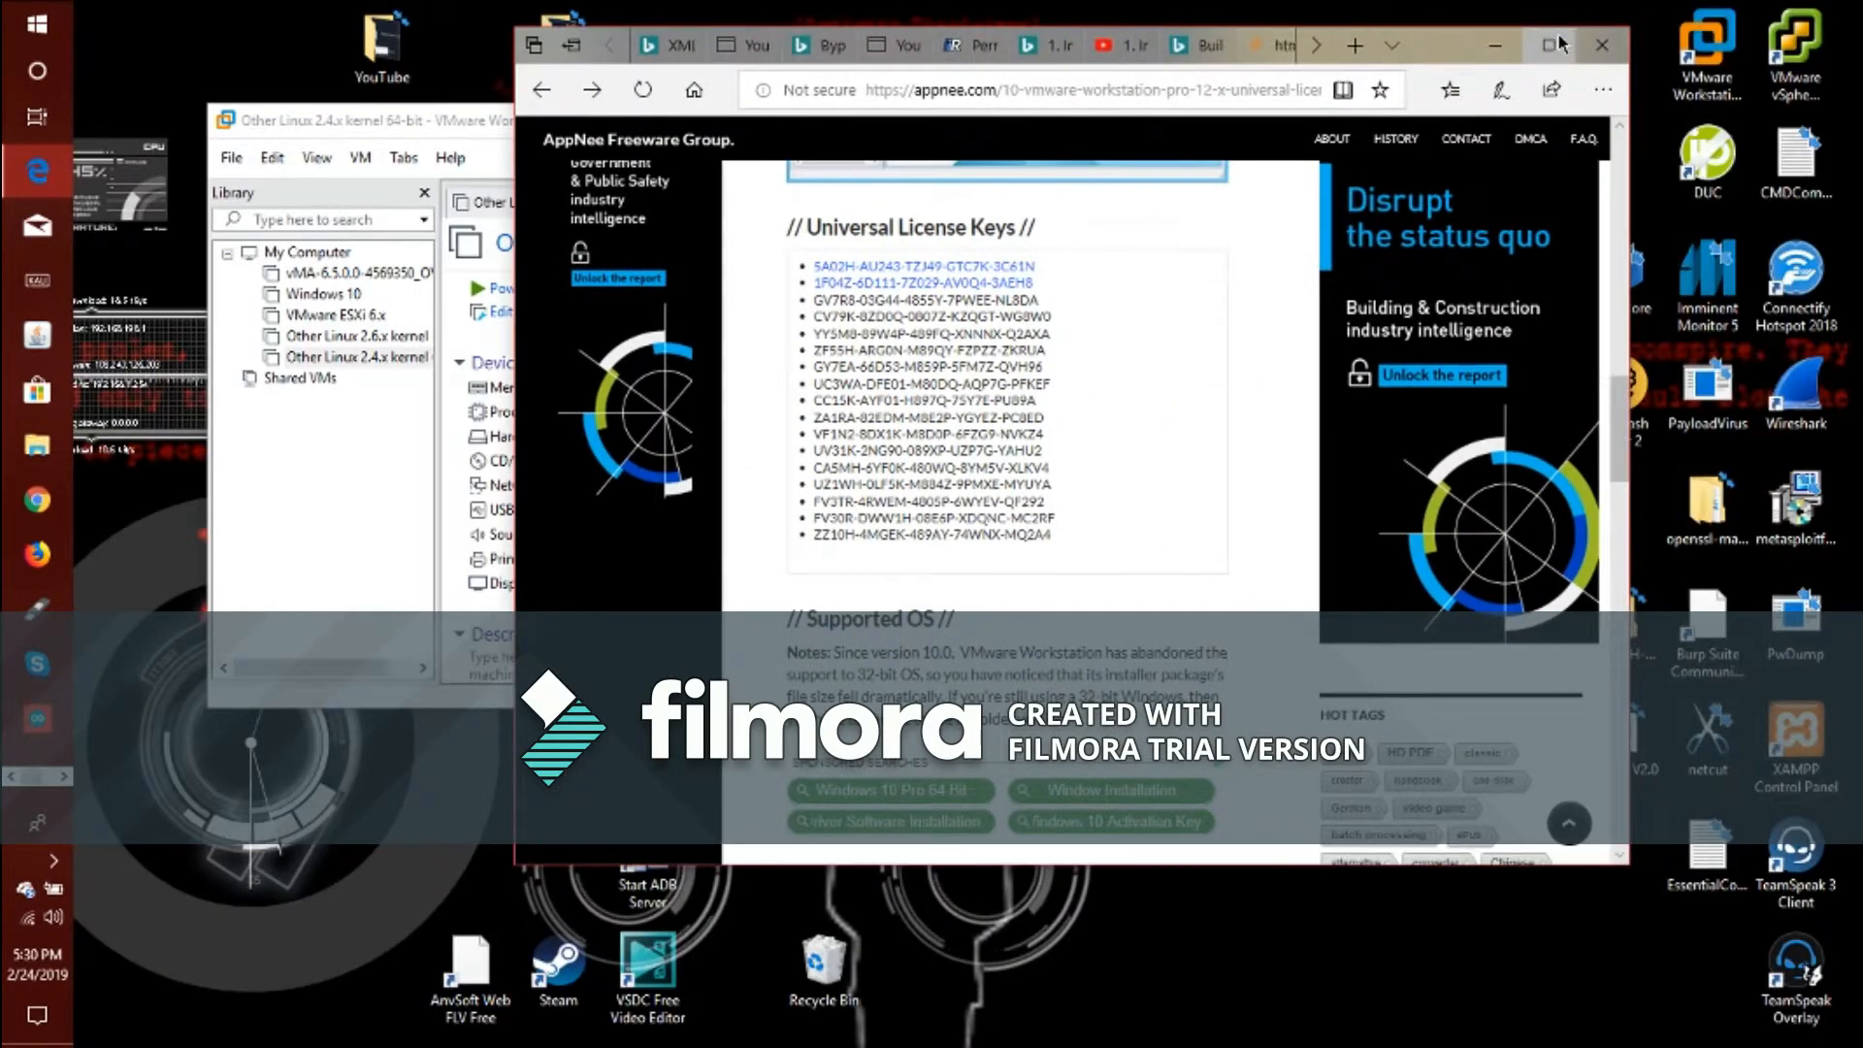
{"action": "left_click", "coordinate": [1500, 44]}
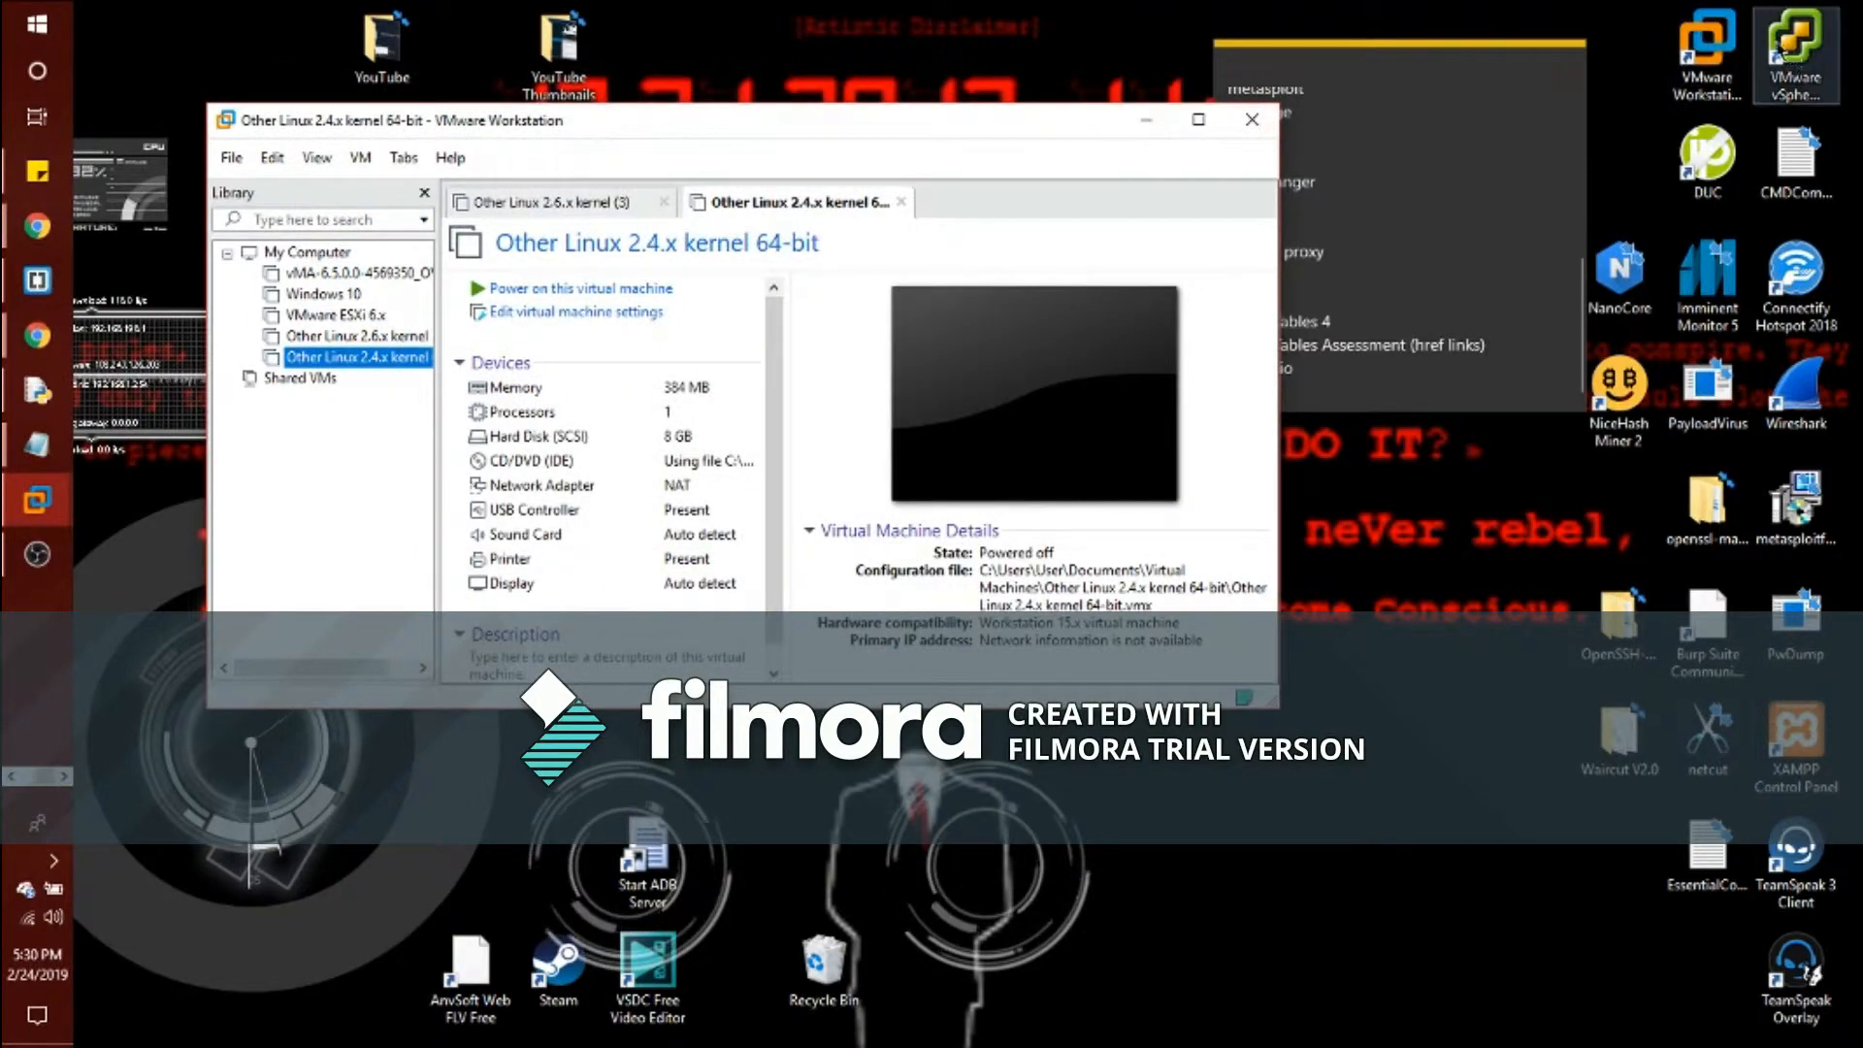
Open Command Prompt and run ipconfig to examine the VMware and Wi-Fi network adapter settings
{"action": "left_click_drag", "start_coordinate": [878, 118], "coordinate": [845, 55]}
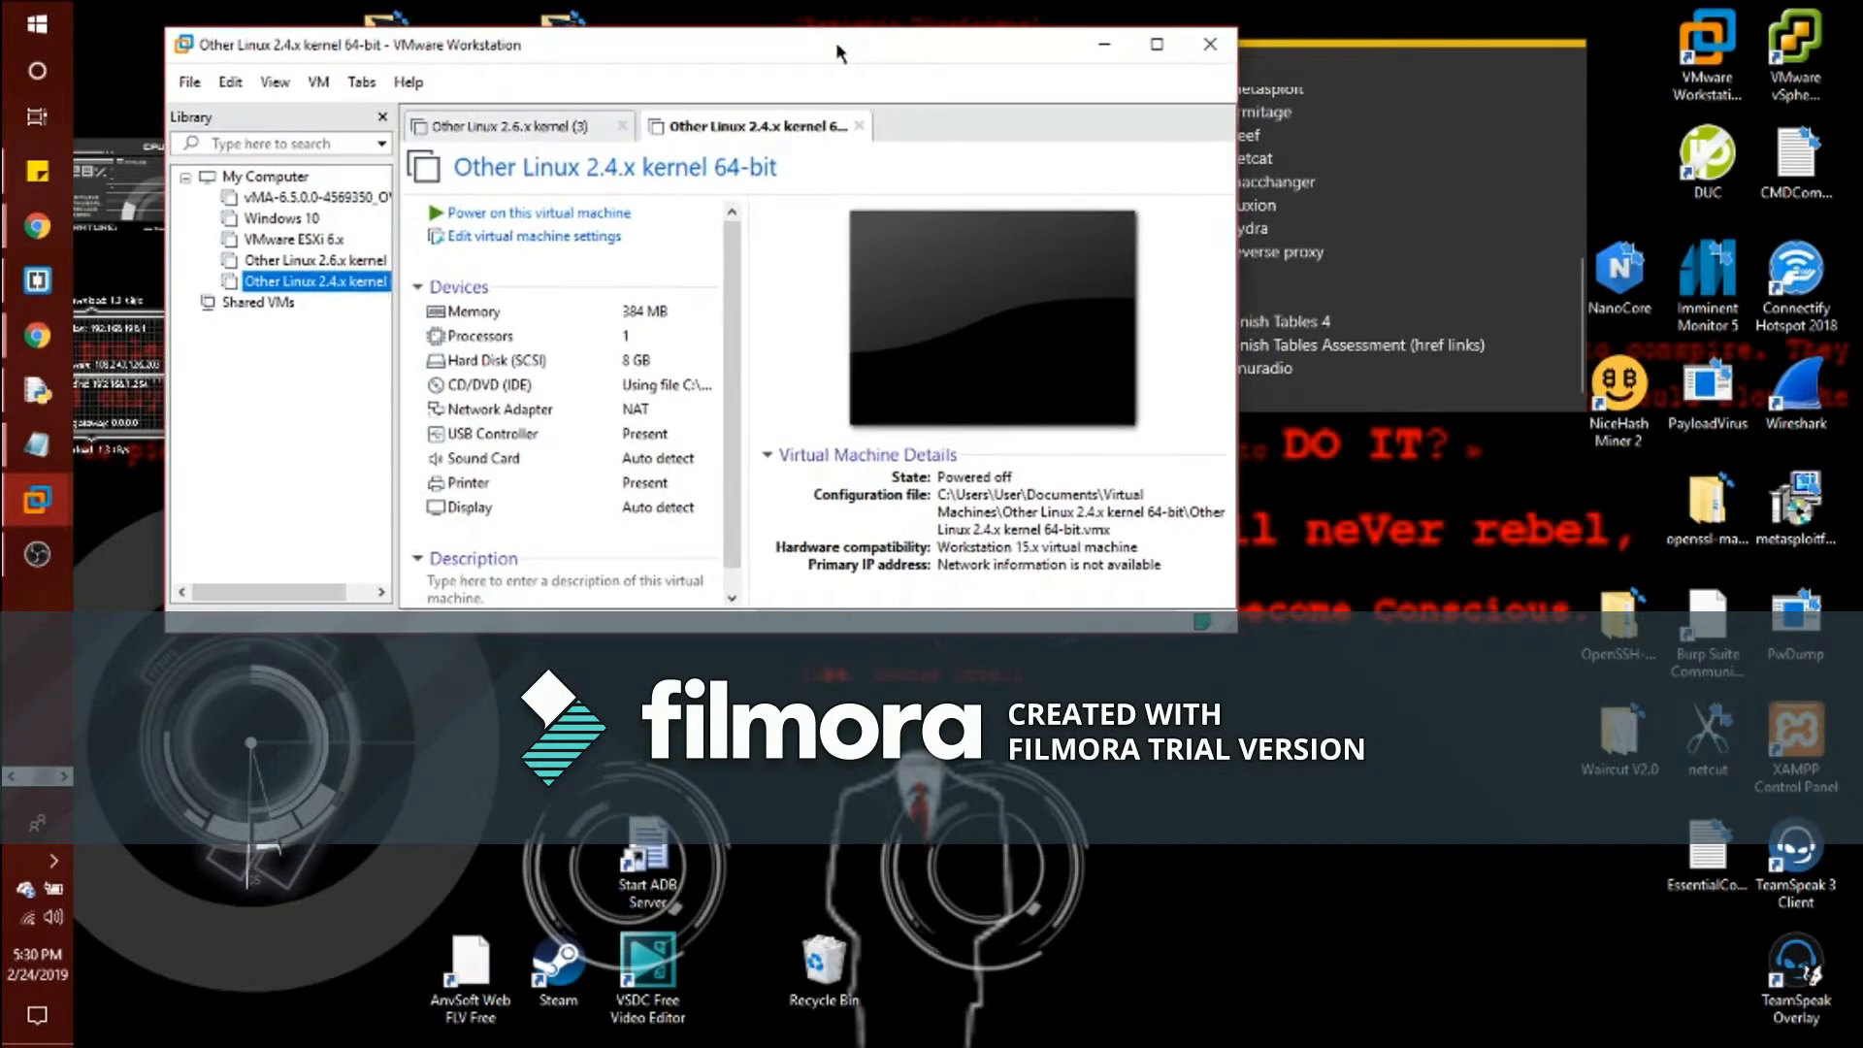
{"action": "left_click", "coordinate": [37, 23]}
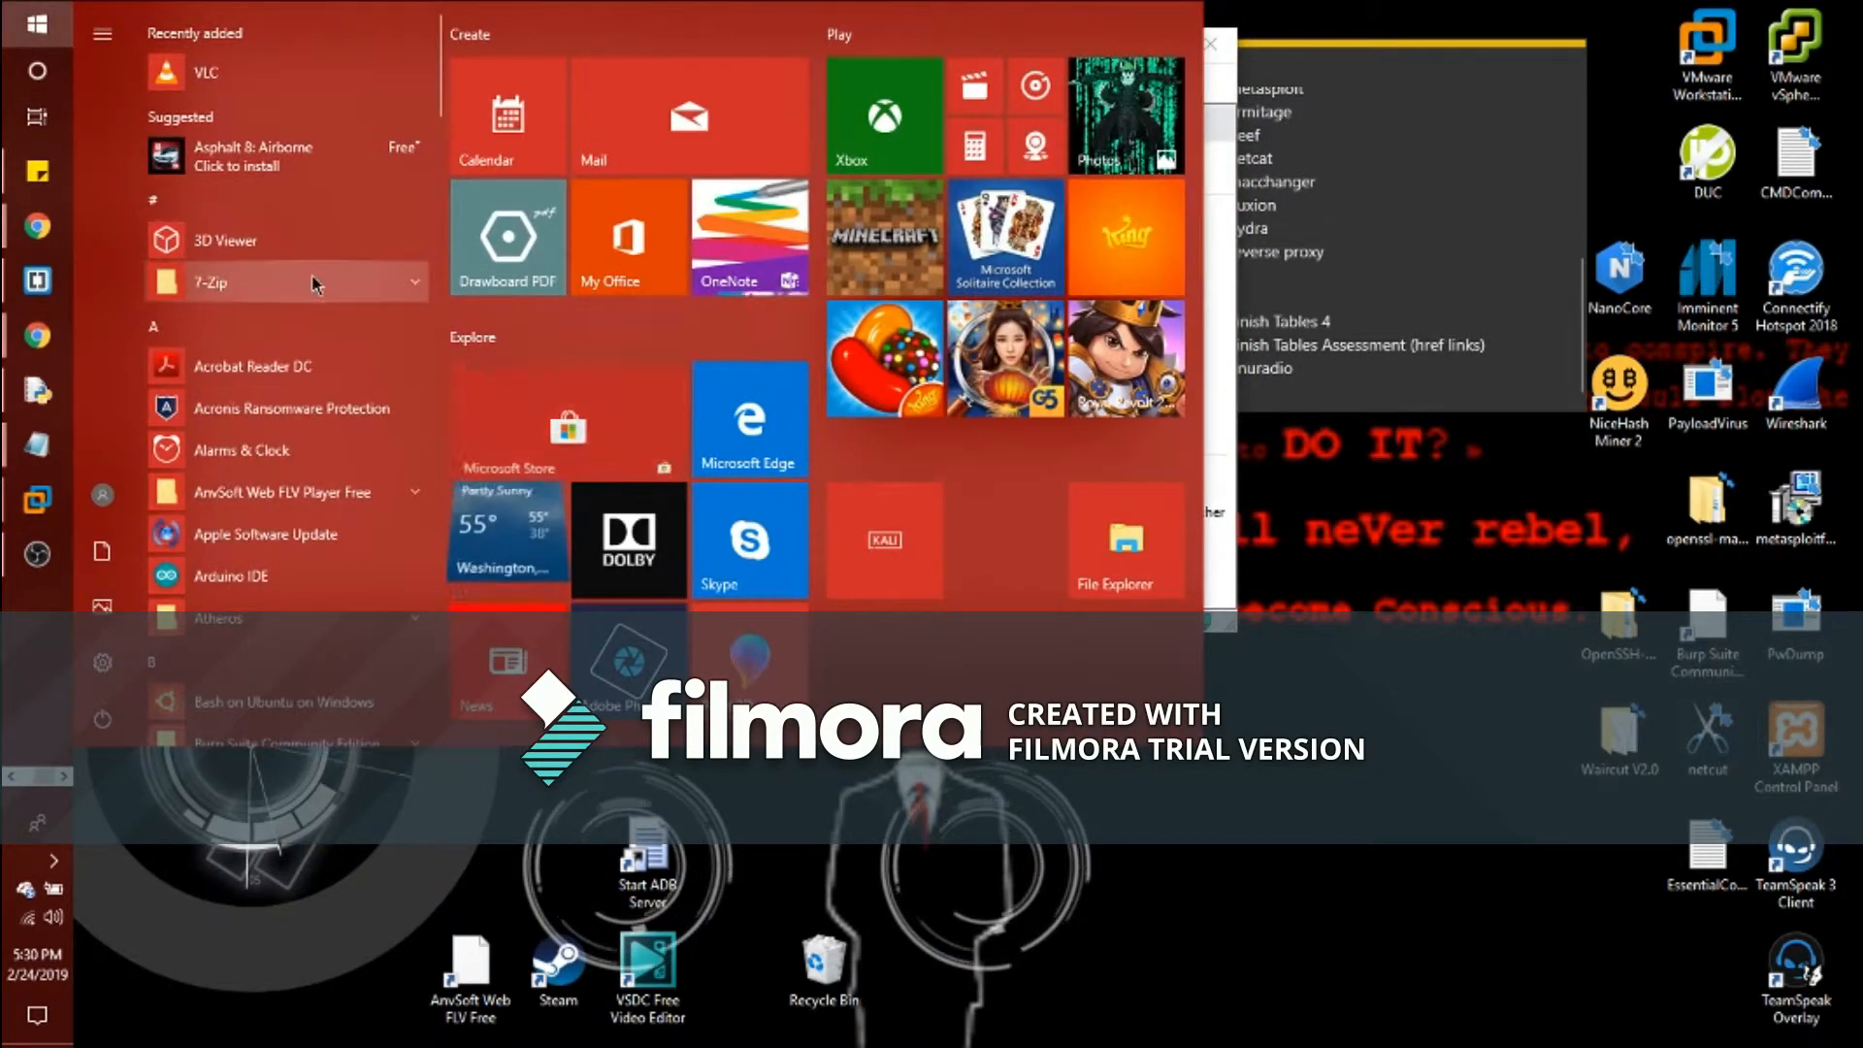
{"action": "left_click", "coordinate": [1223, 571]}
{"action": "type", "text": "cmd"}
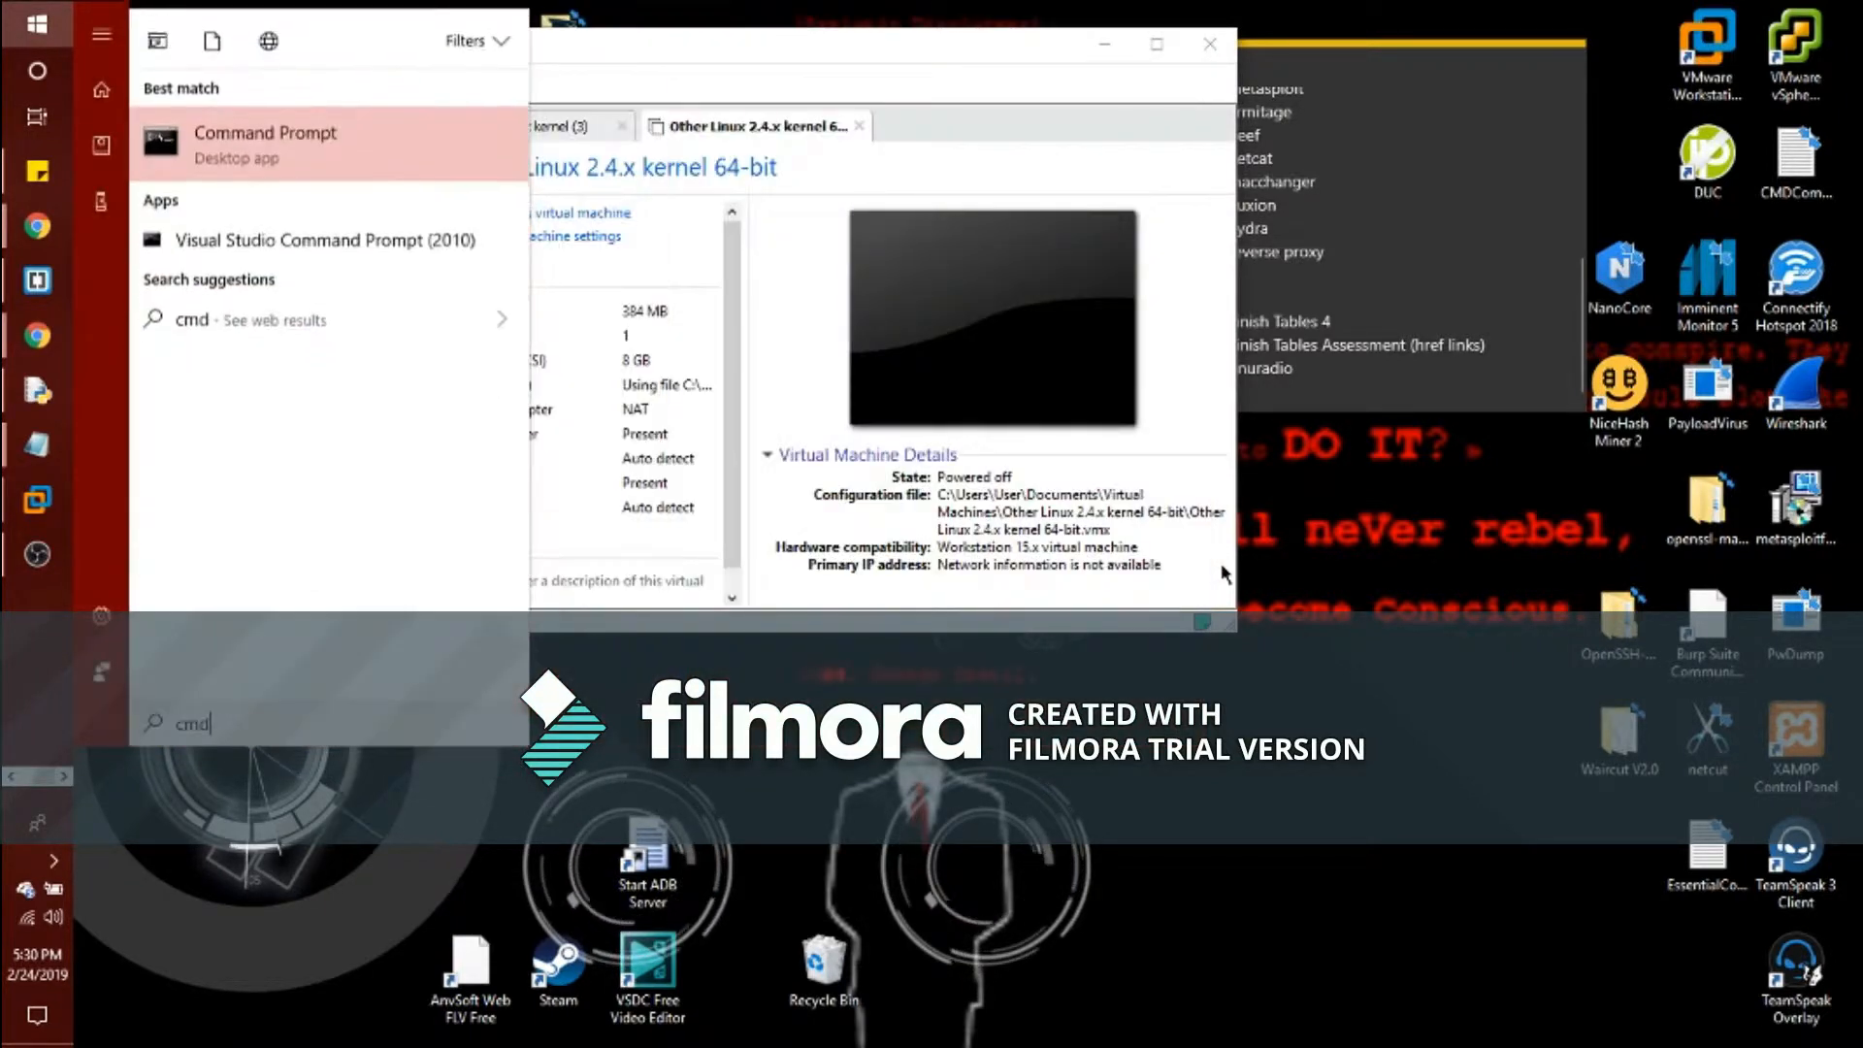
{"action": "key", "text": "Return"}
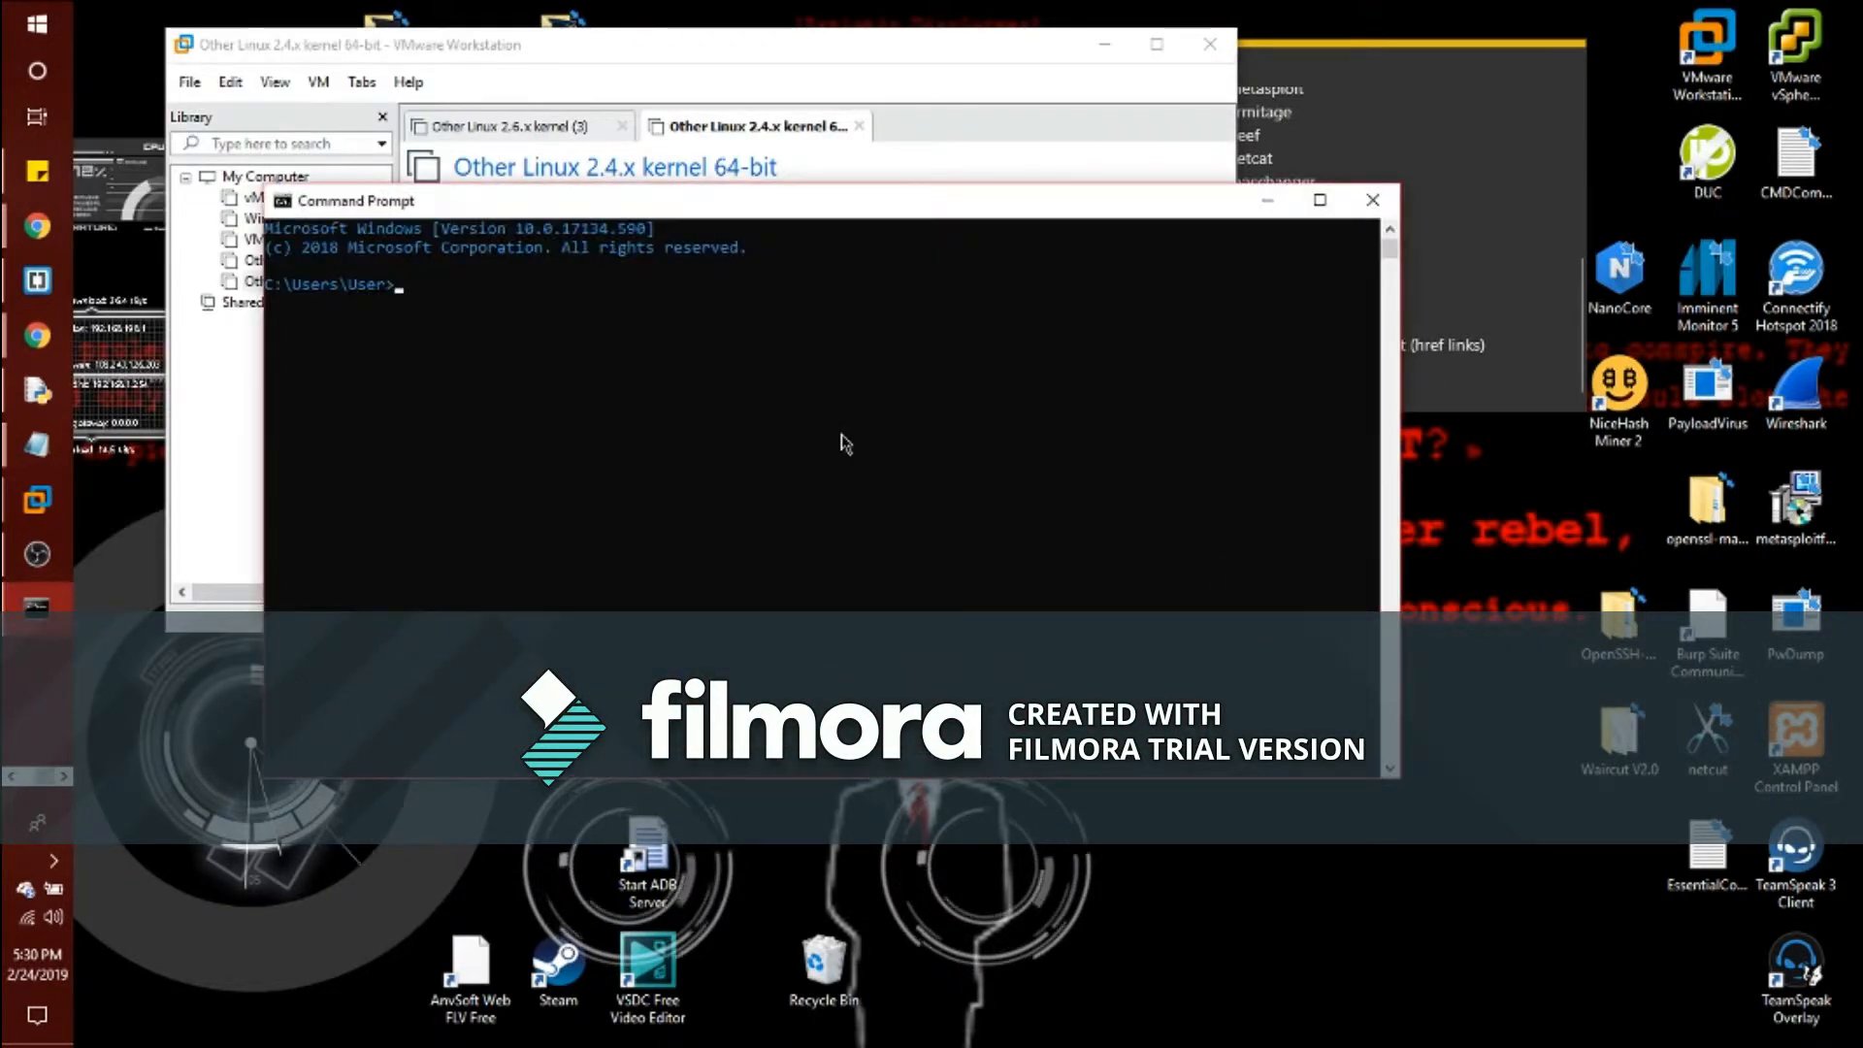
{"action": "type", "text": "ipconfig"}
{"action": "key", "text": "Return"}
{"action": "scroll", "coordinate": [864, 436], "scroll_direction": "up", "scroll_amount": 10}
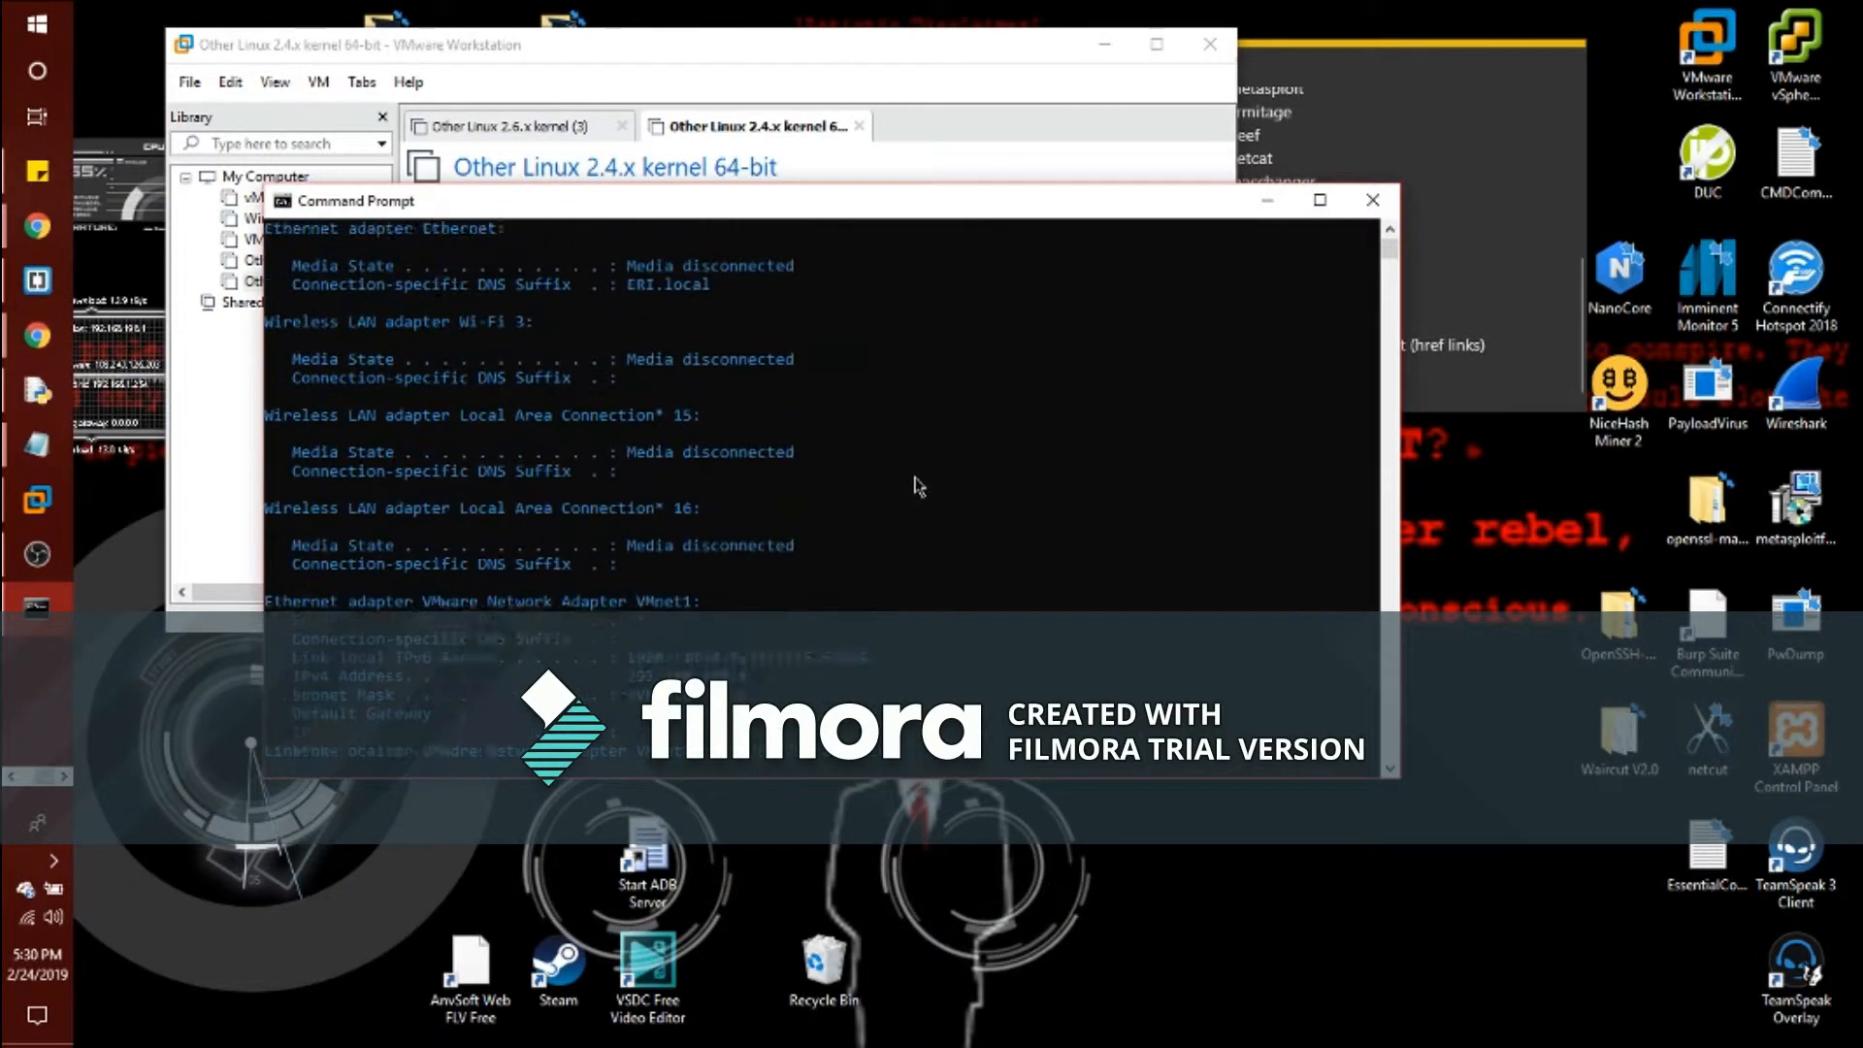
{"action": "scroll", "coordinate": [469, 482], "scroll_direction": "down", "scroll_amount": 4}
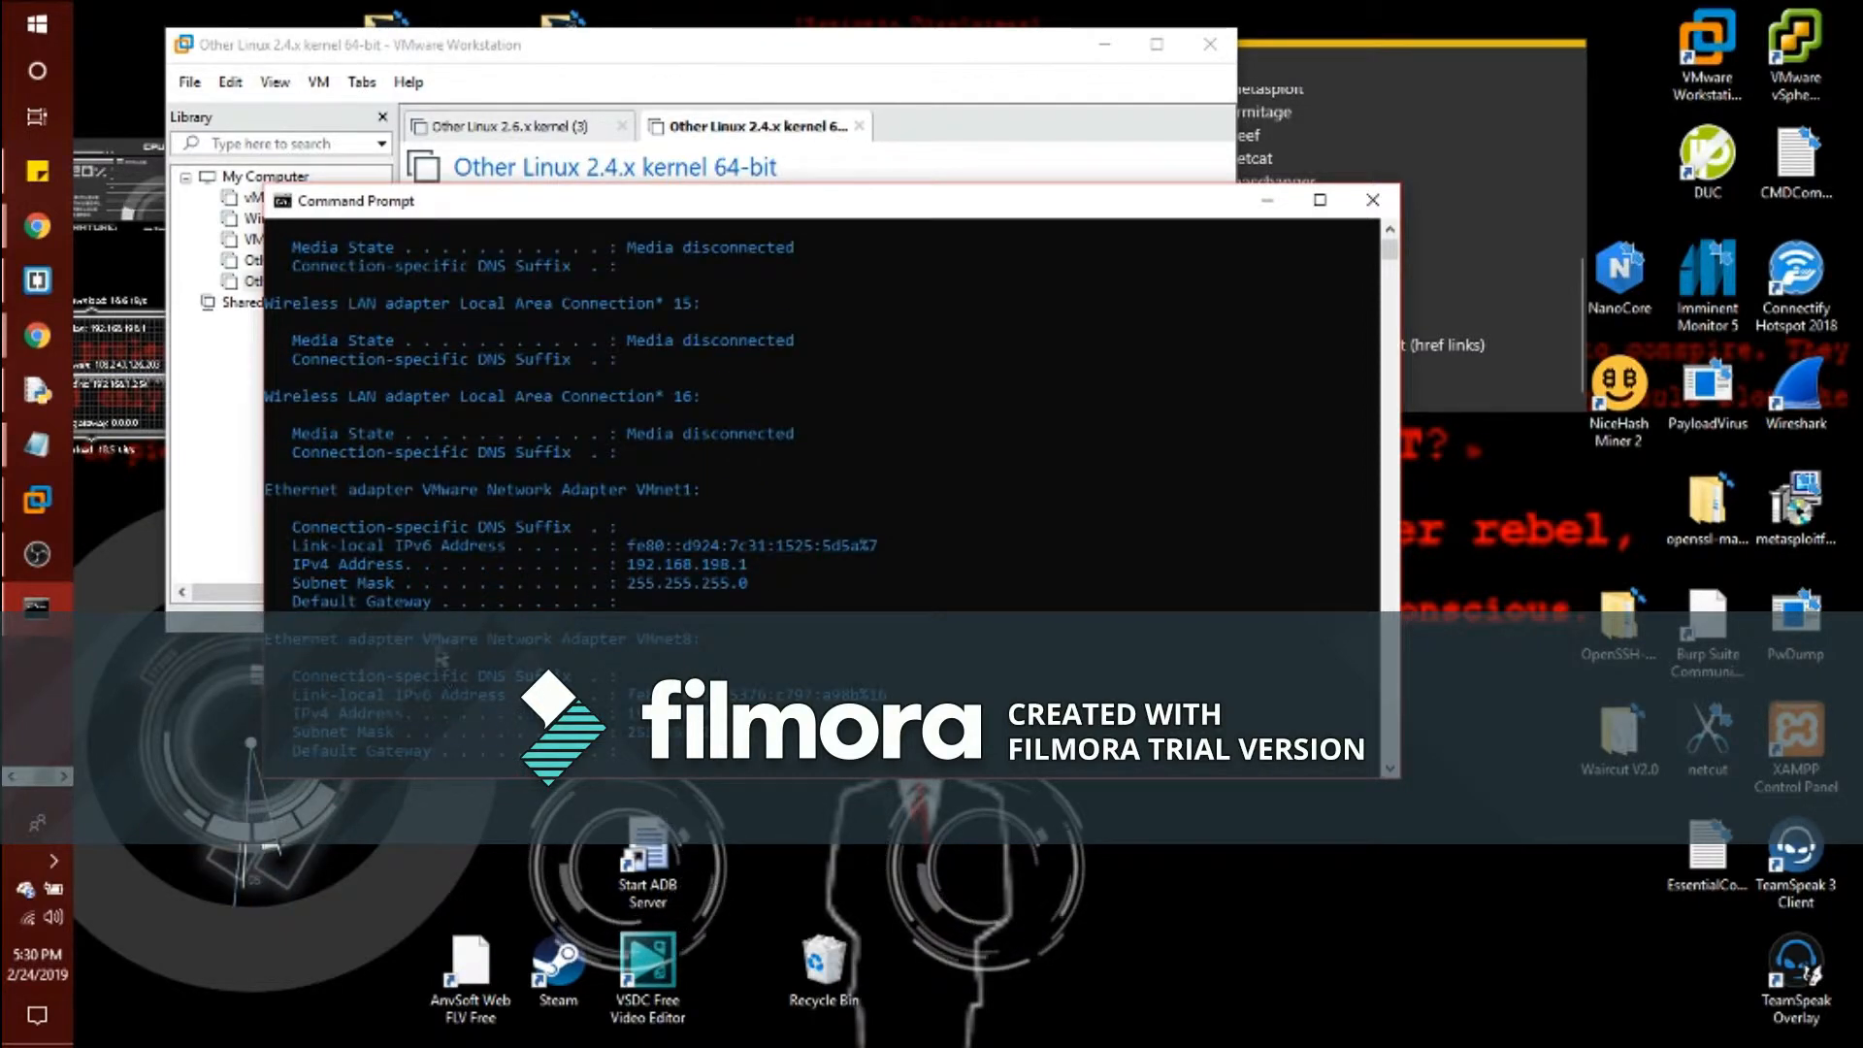
{"action": "scroll", "coordinate": [519, 648], "scroll_direction": "down", "scroll_amount": 4}
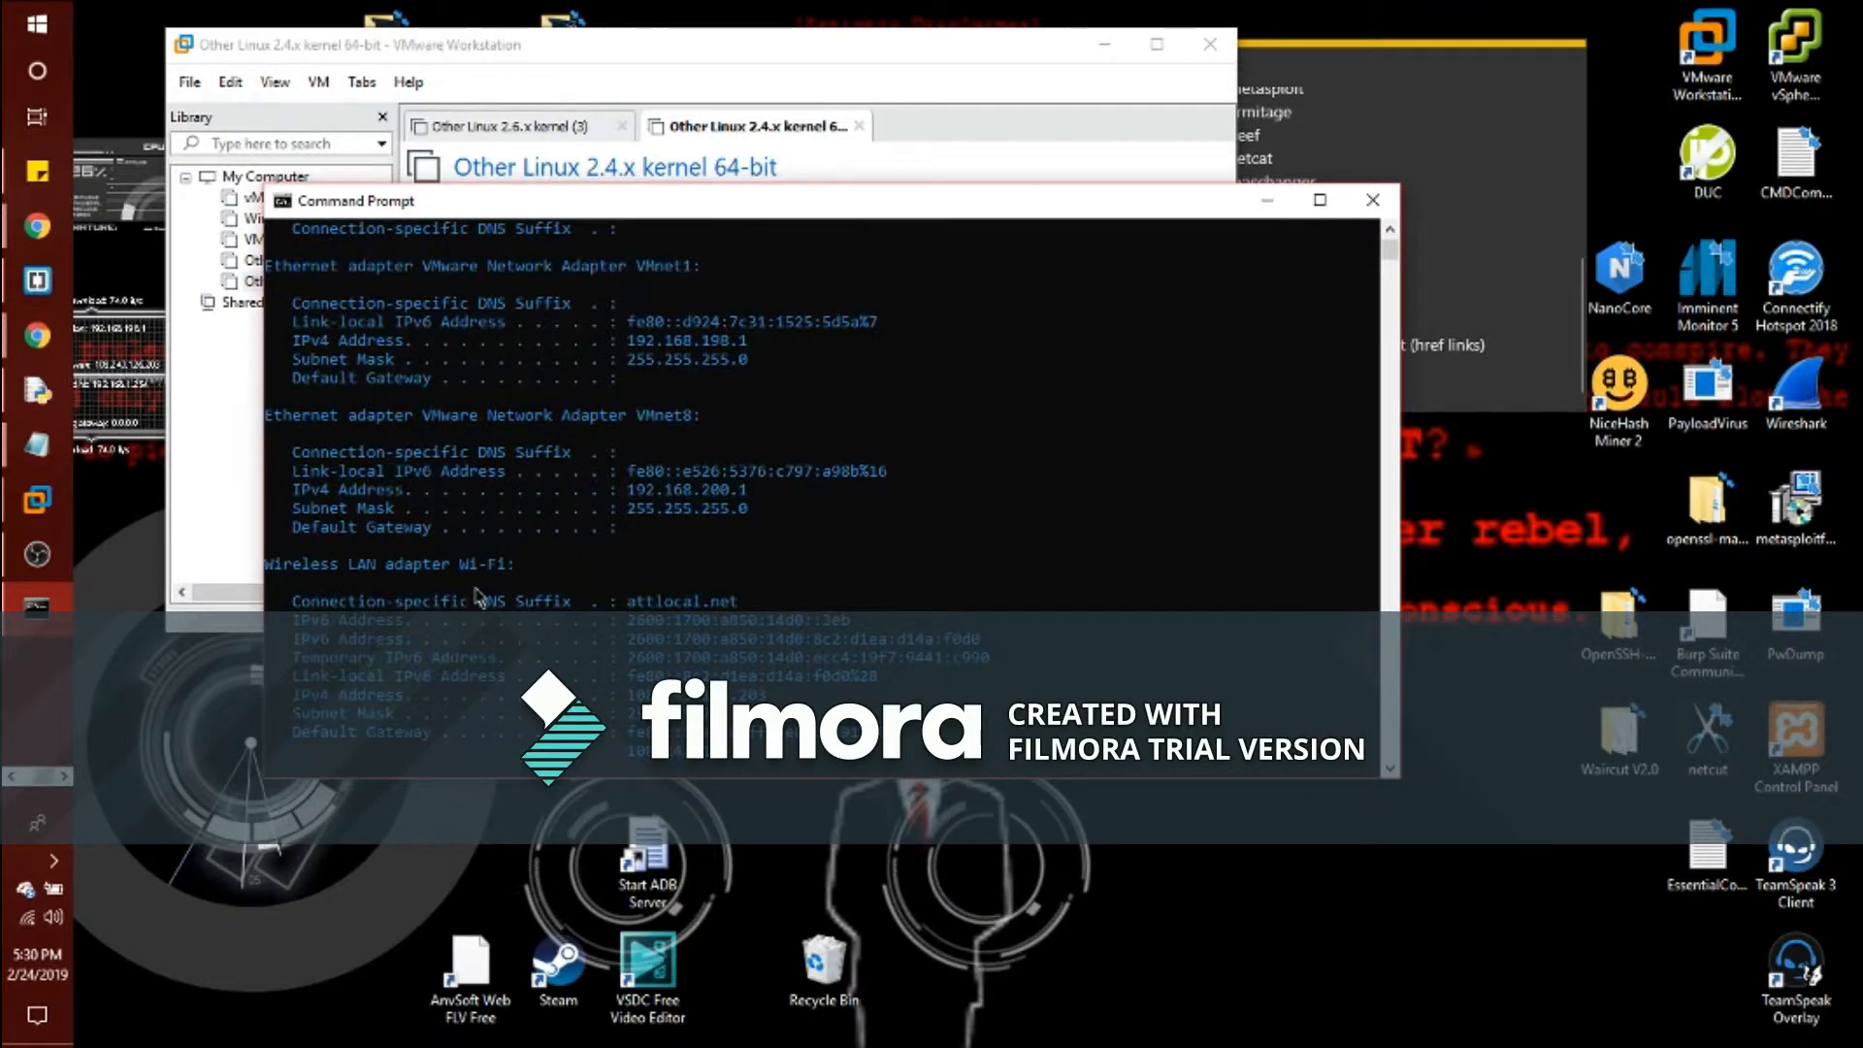
Review the full ipconfig output for the Ethernet, VMware and Wi-Fi adapters, and close the Command Prompt
{"action": "scroll", "coordinate": [514, 544], "scroll_direction": "up", "scroll_amount": 10}
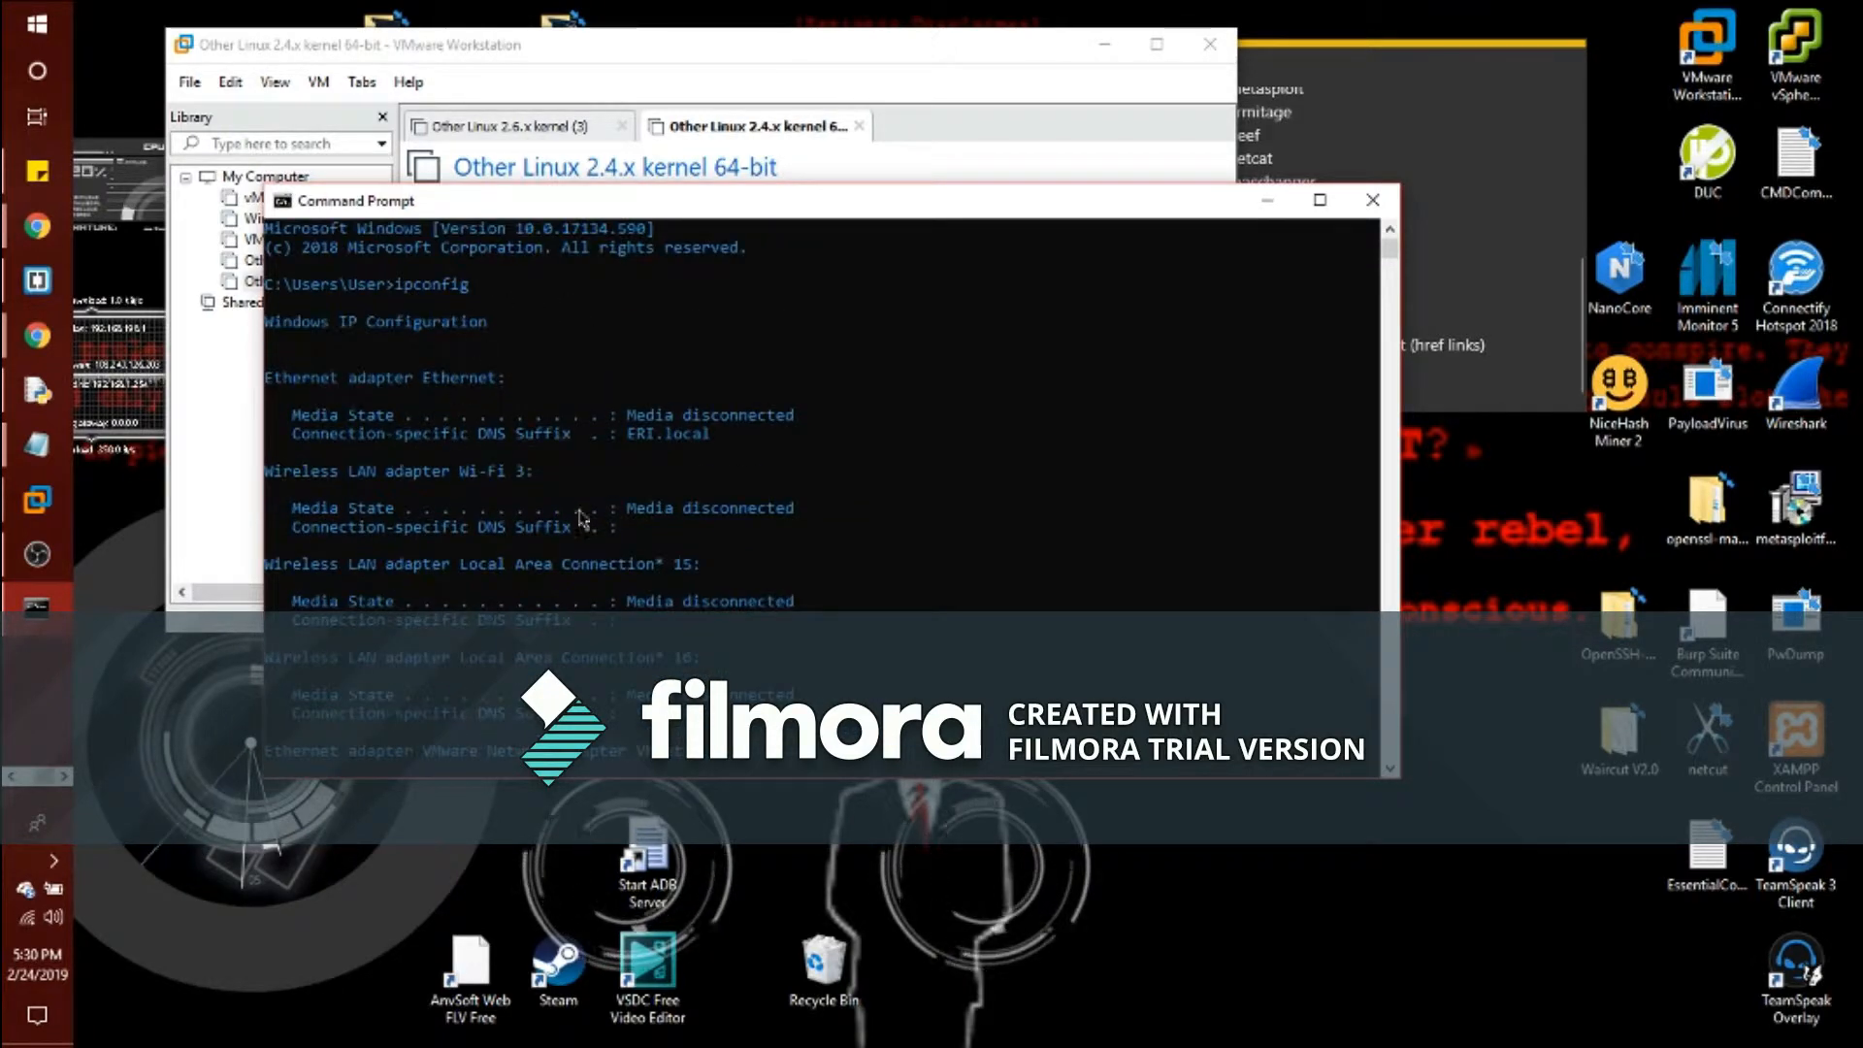
{"action": "scroll", "coordinate": [632, 575], "scroll_direction": "down", "scroll_amount": 5}
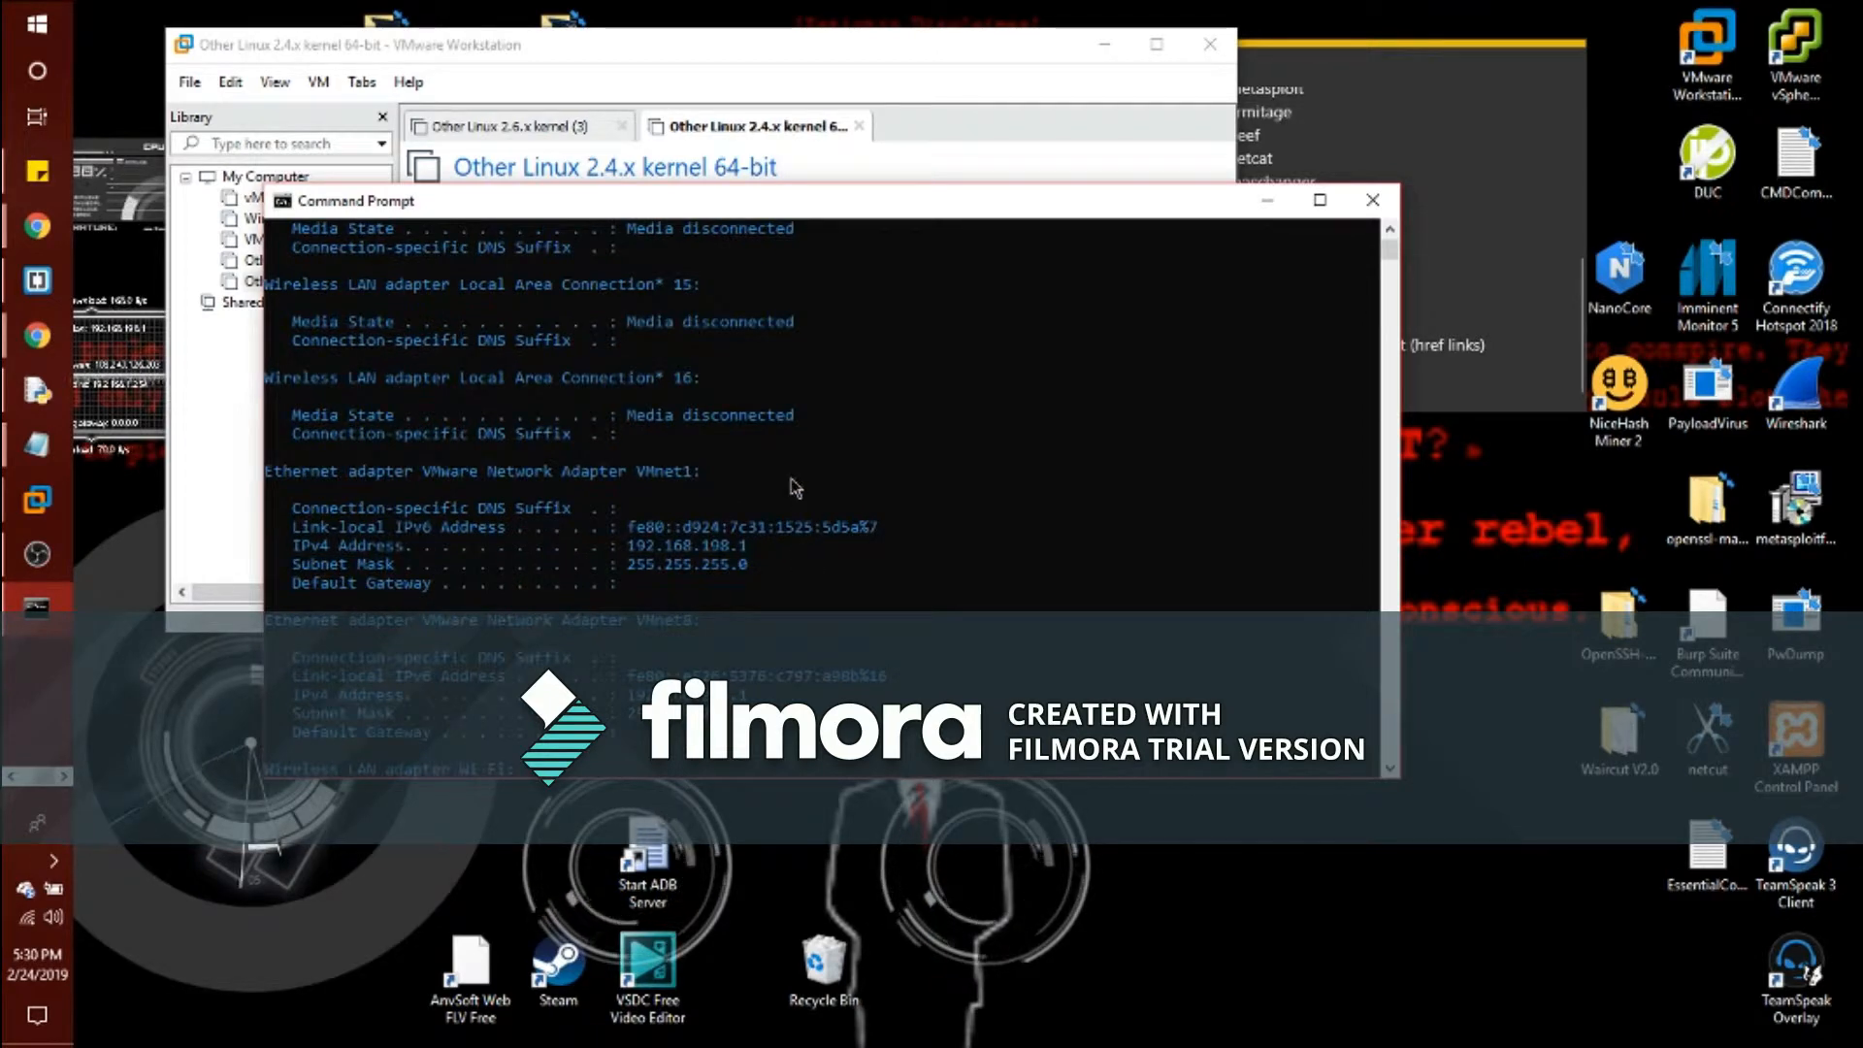
{"action": "scroll", "coordinate": [799, 480], "scroll_direction": "down", "scroll_amount": 6}
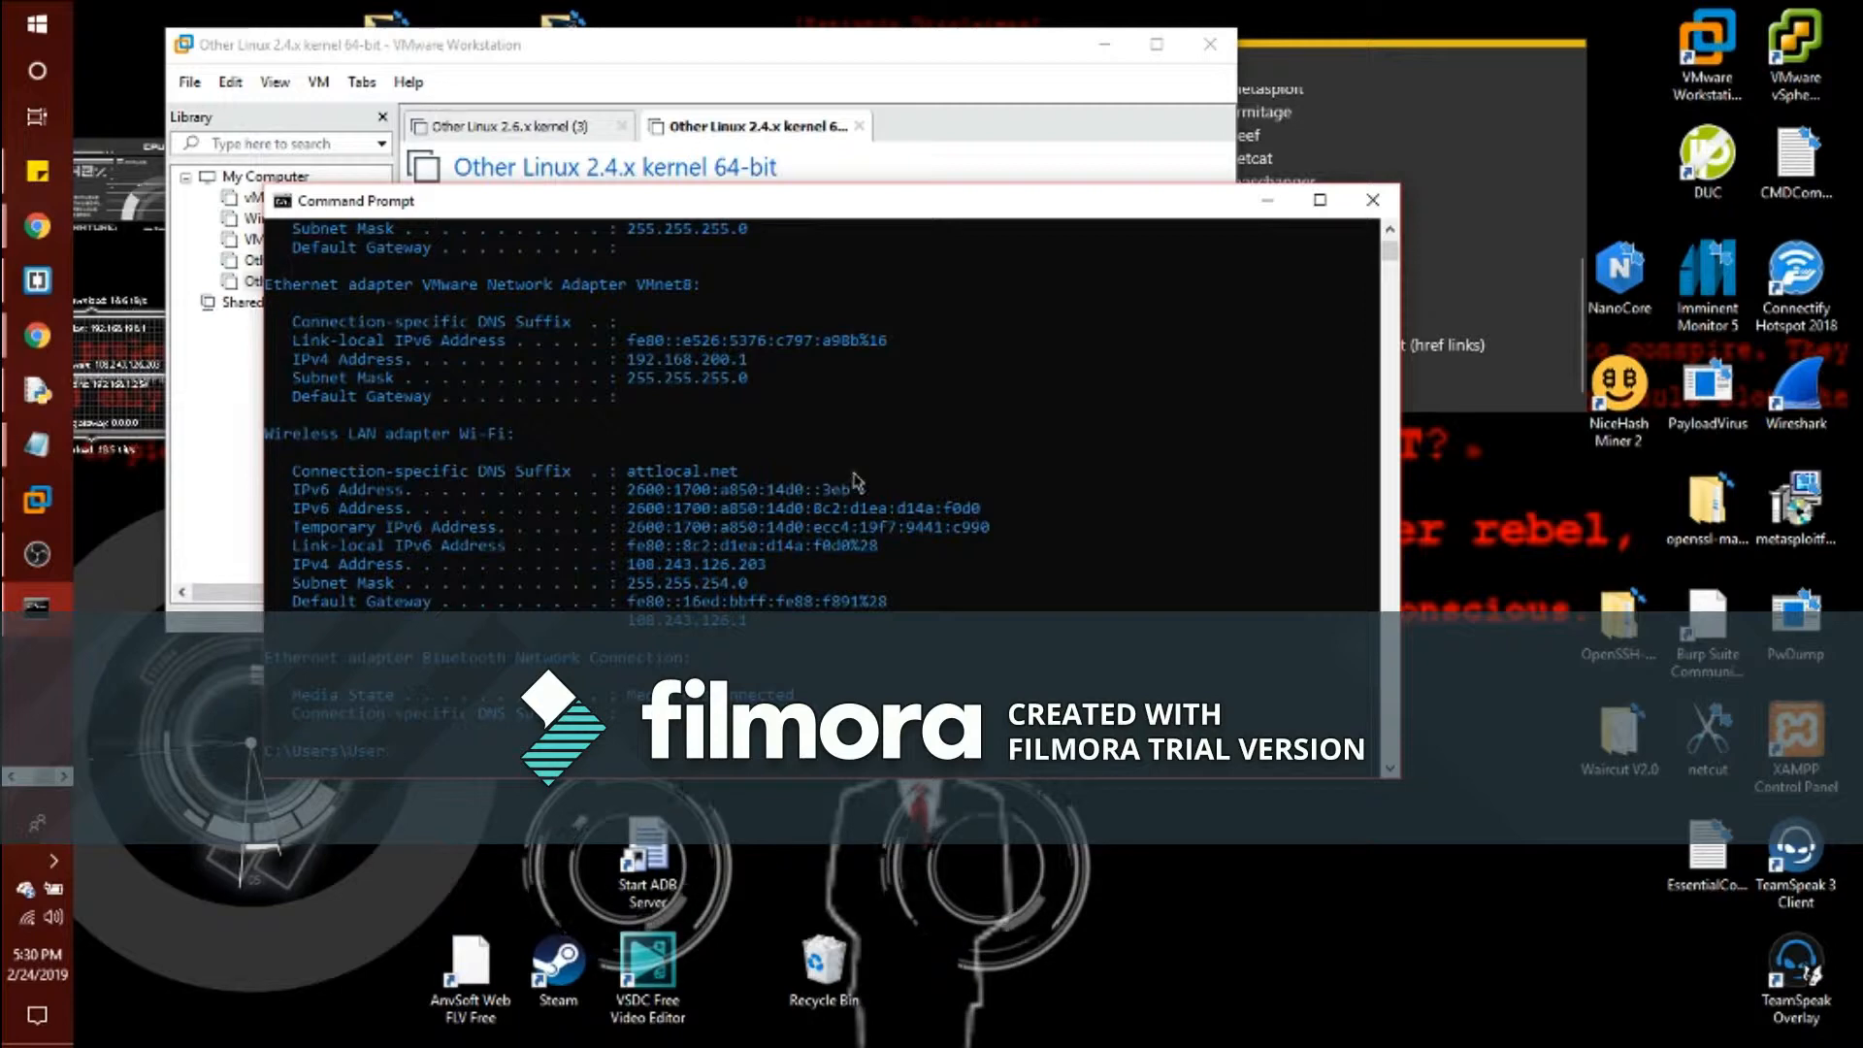
{"action": "left_click", "coordinate": [1372, 200]}
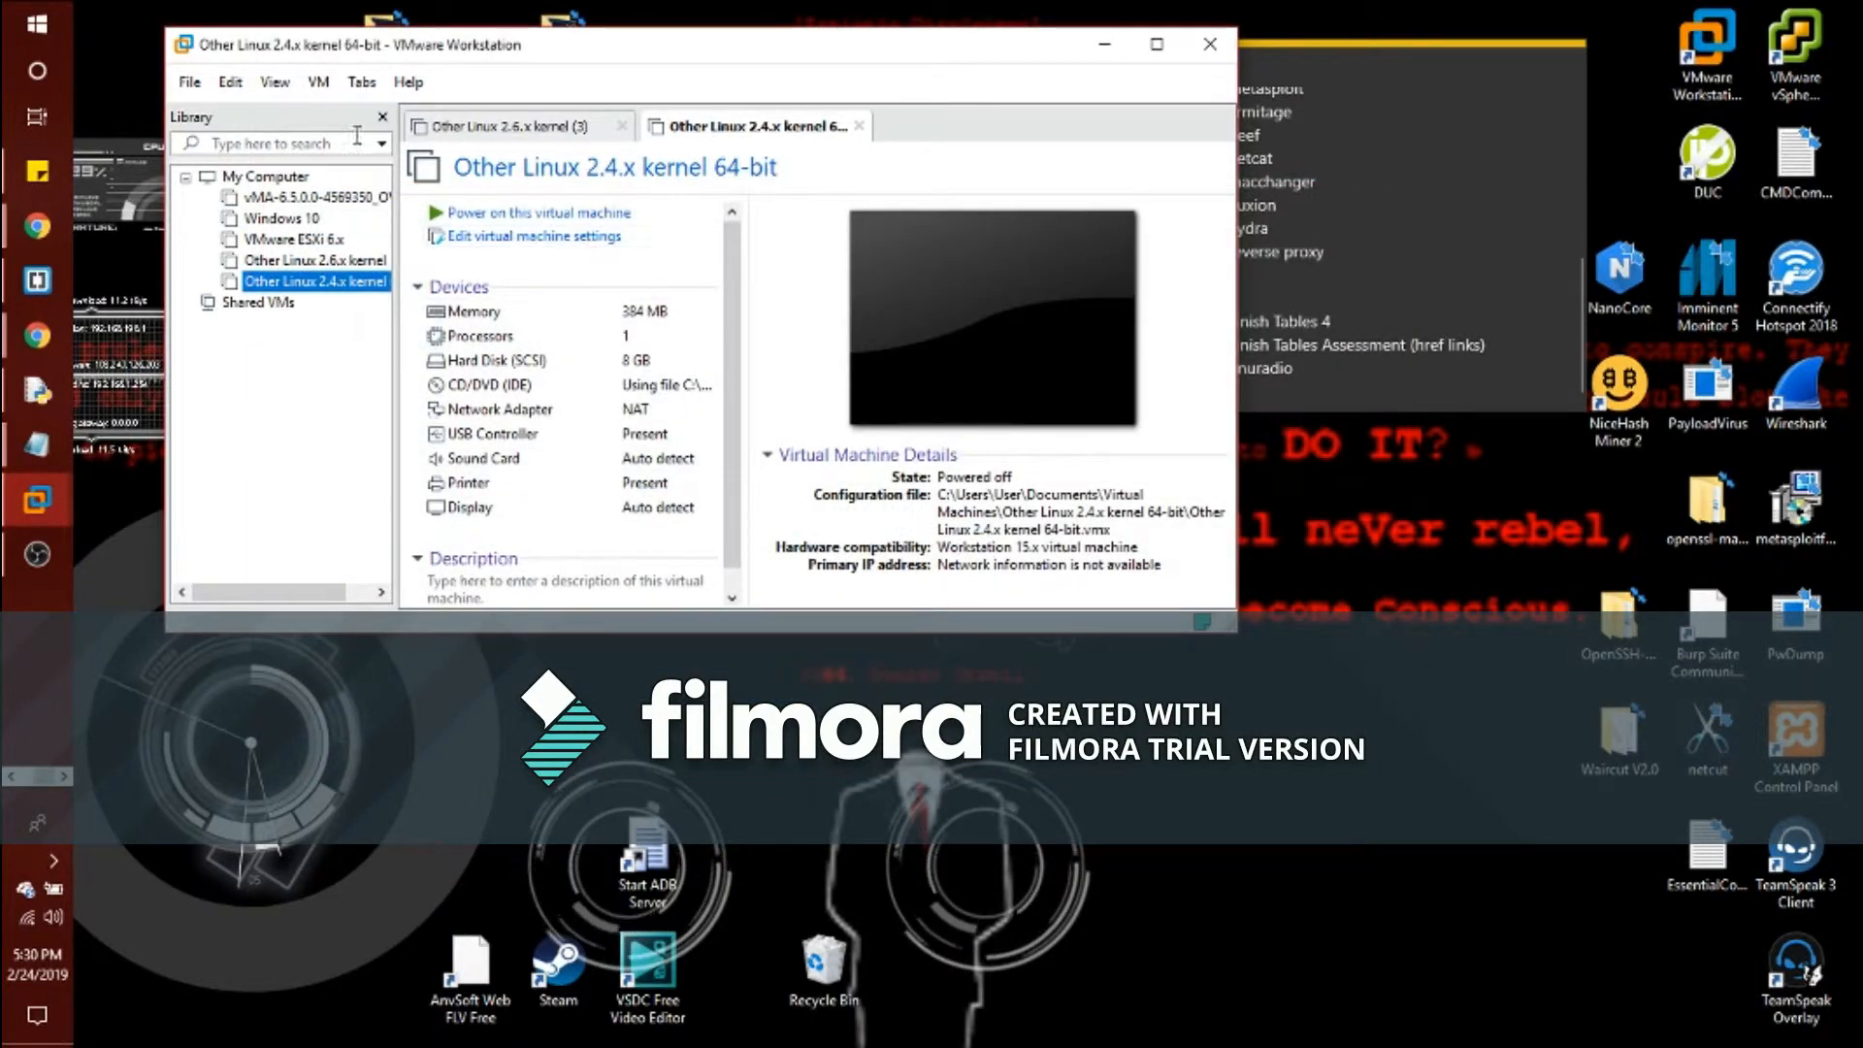
Start a new virtual machine with the Typical configuration and the option to install the operating system later
{"action": "left_click", "coordinate": [190, 83]}
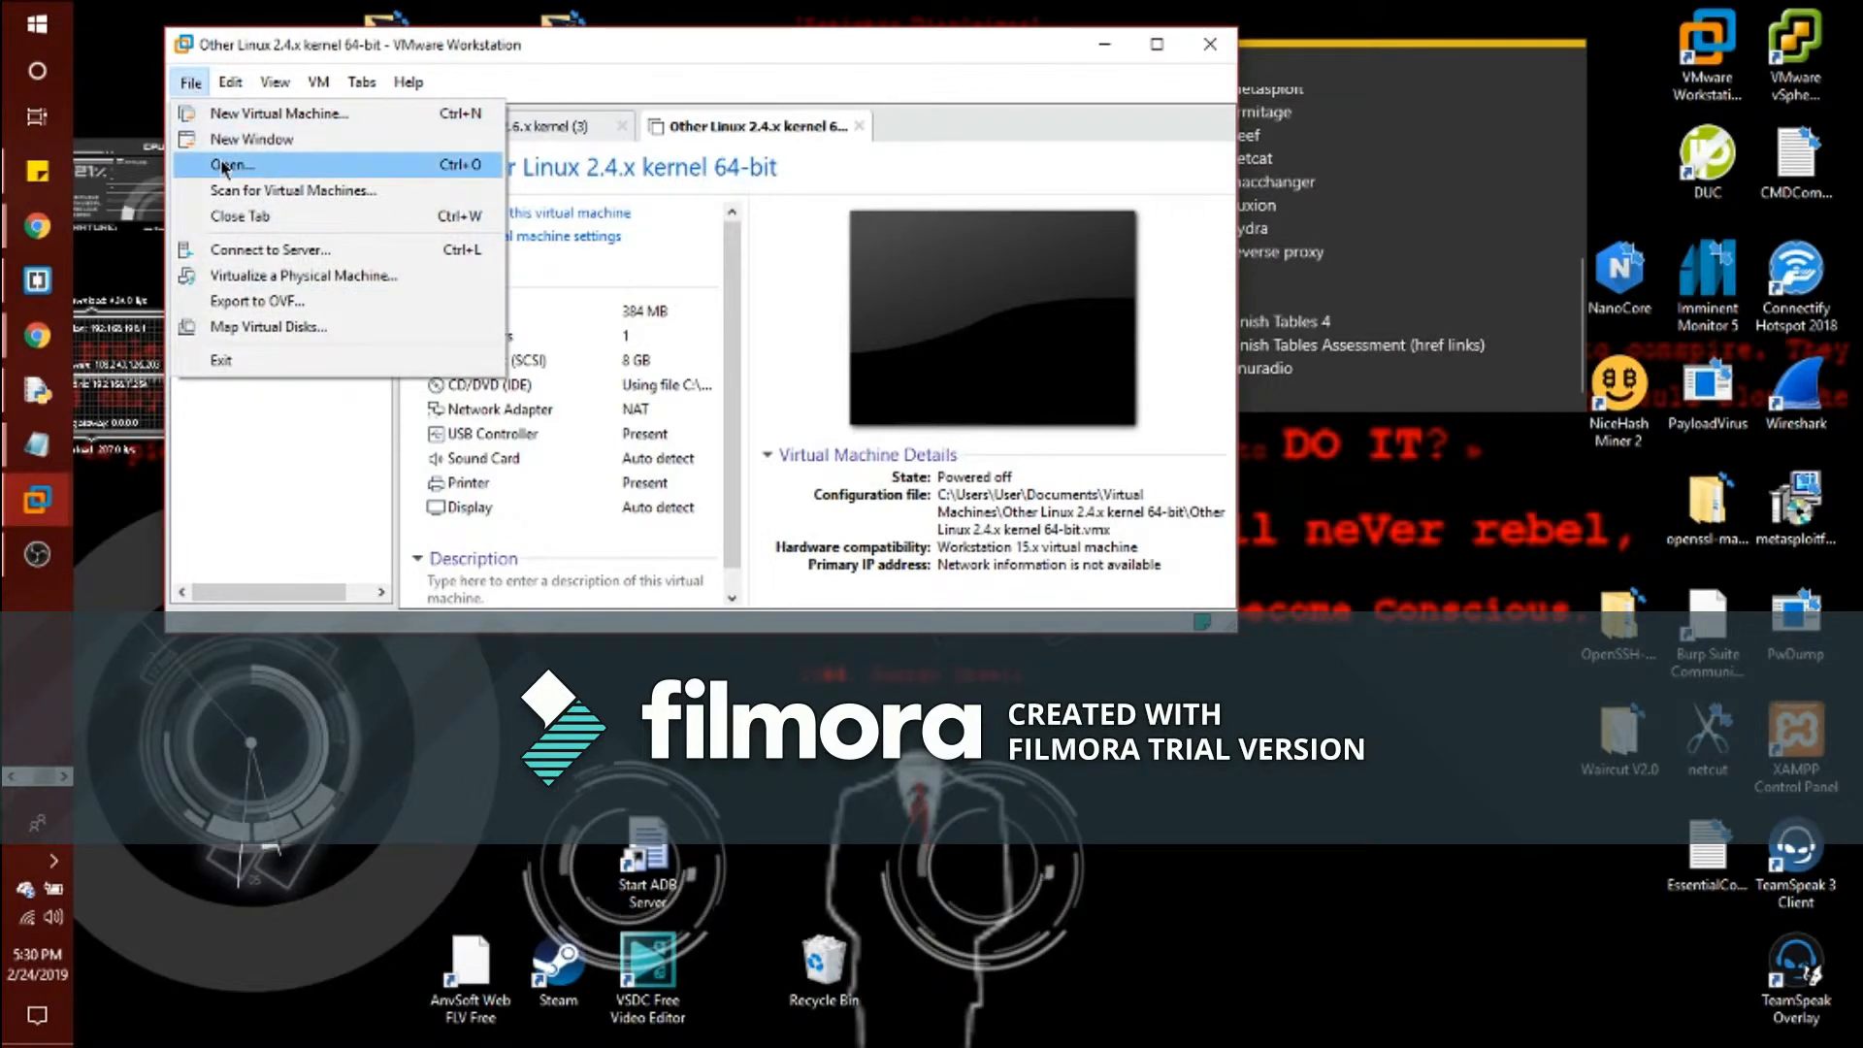
{"action": "left_click", "coordinate": [264, 113]}
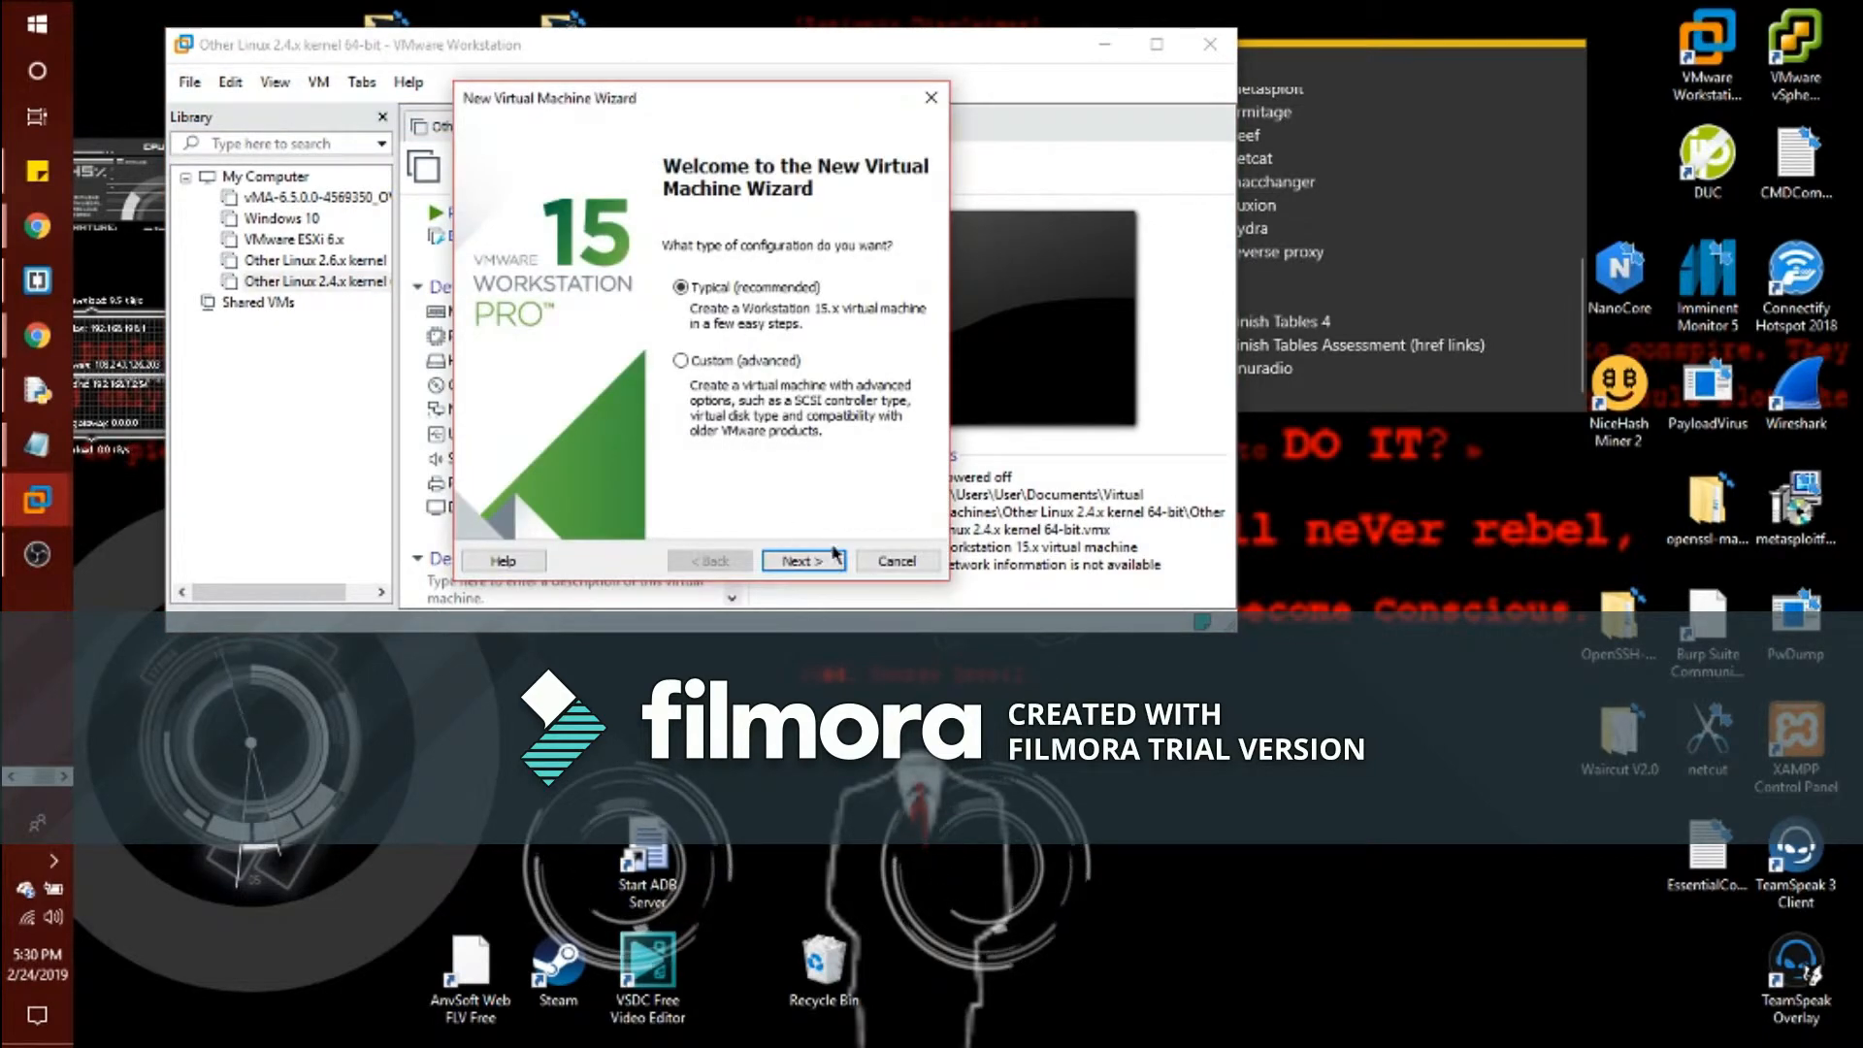
{"action": "left_click", "coordinate": [804, 561]}
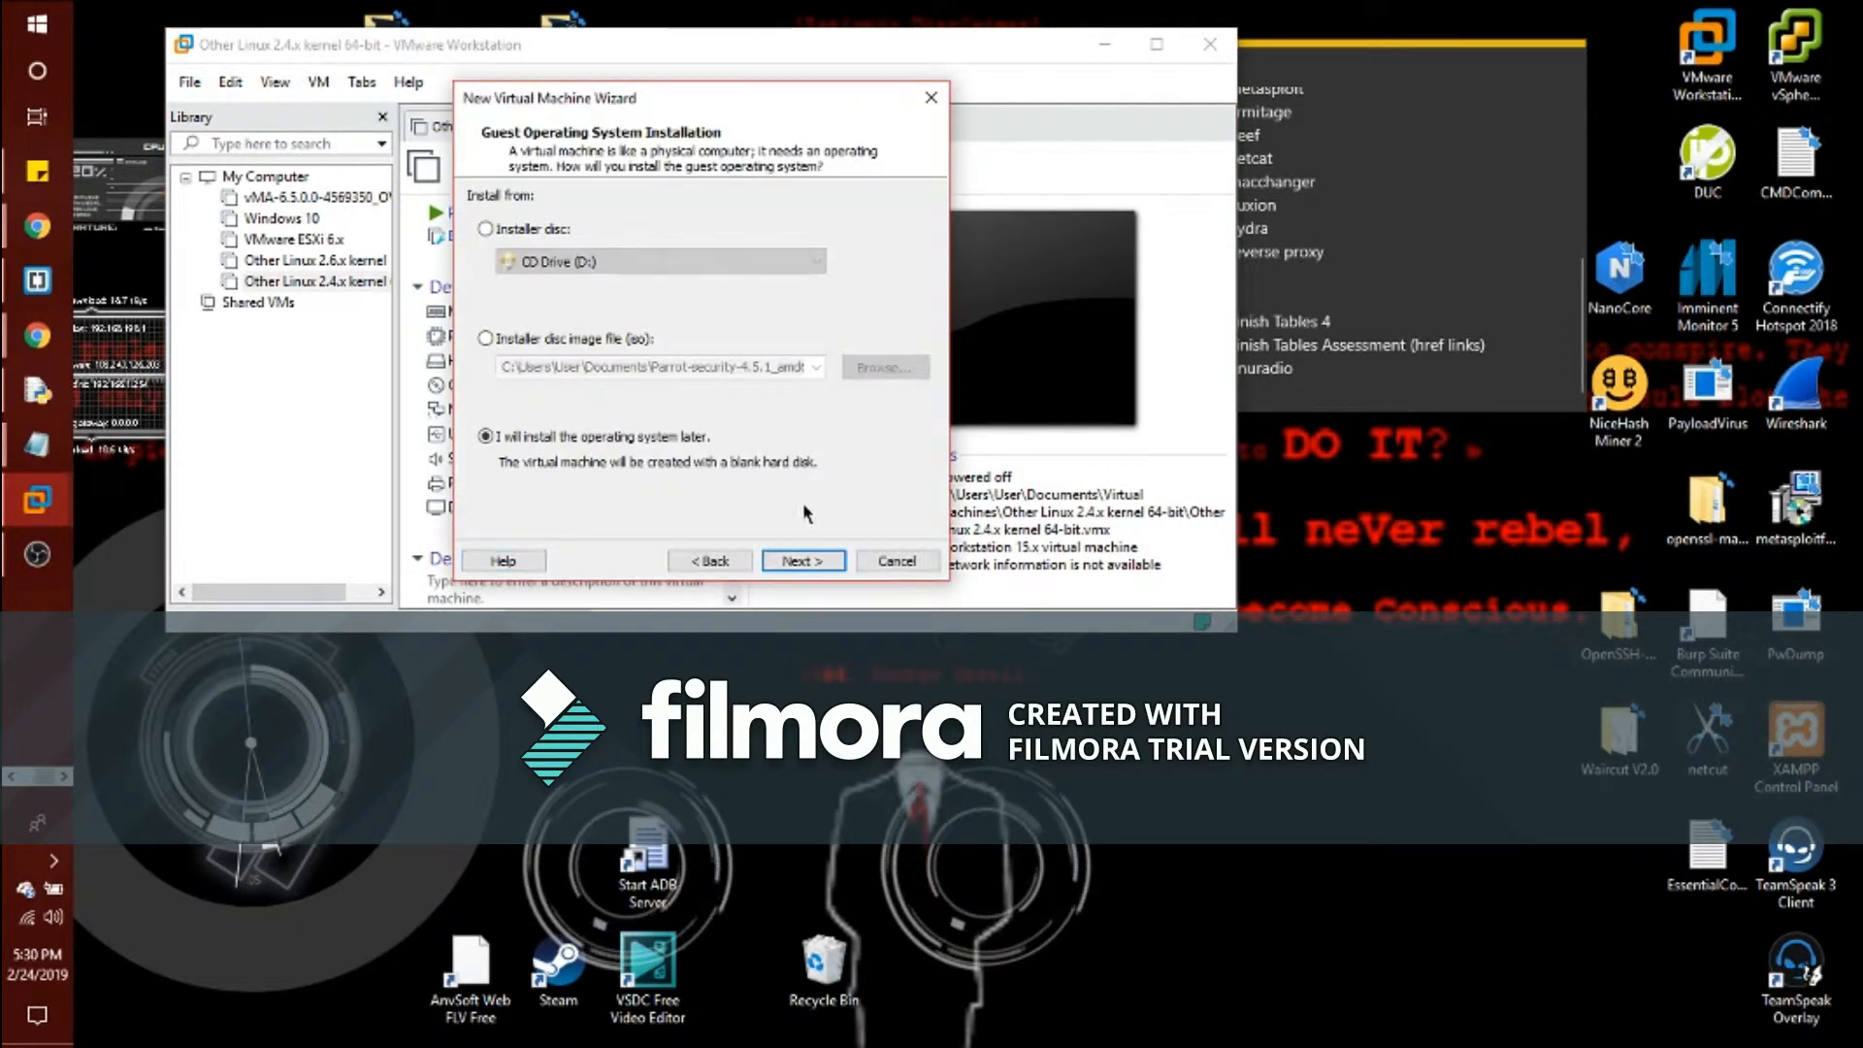
{"action": "left_click", "coordinate": [819, 559]}
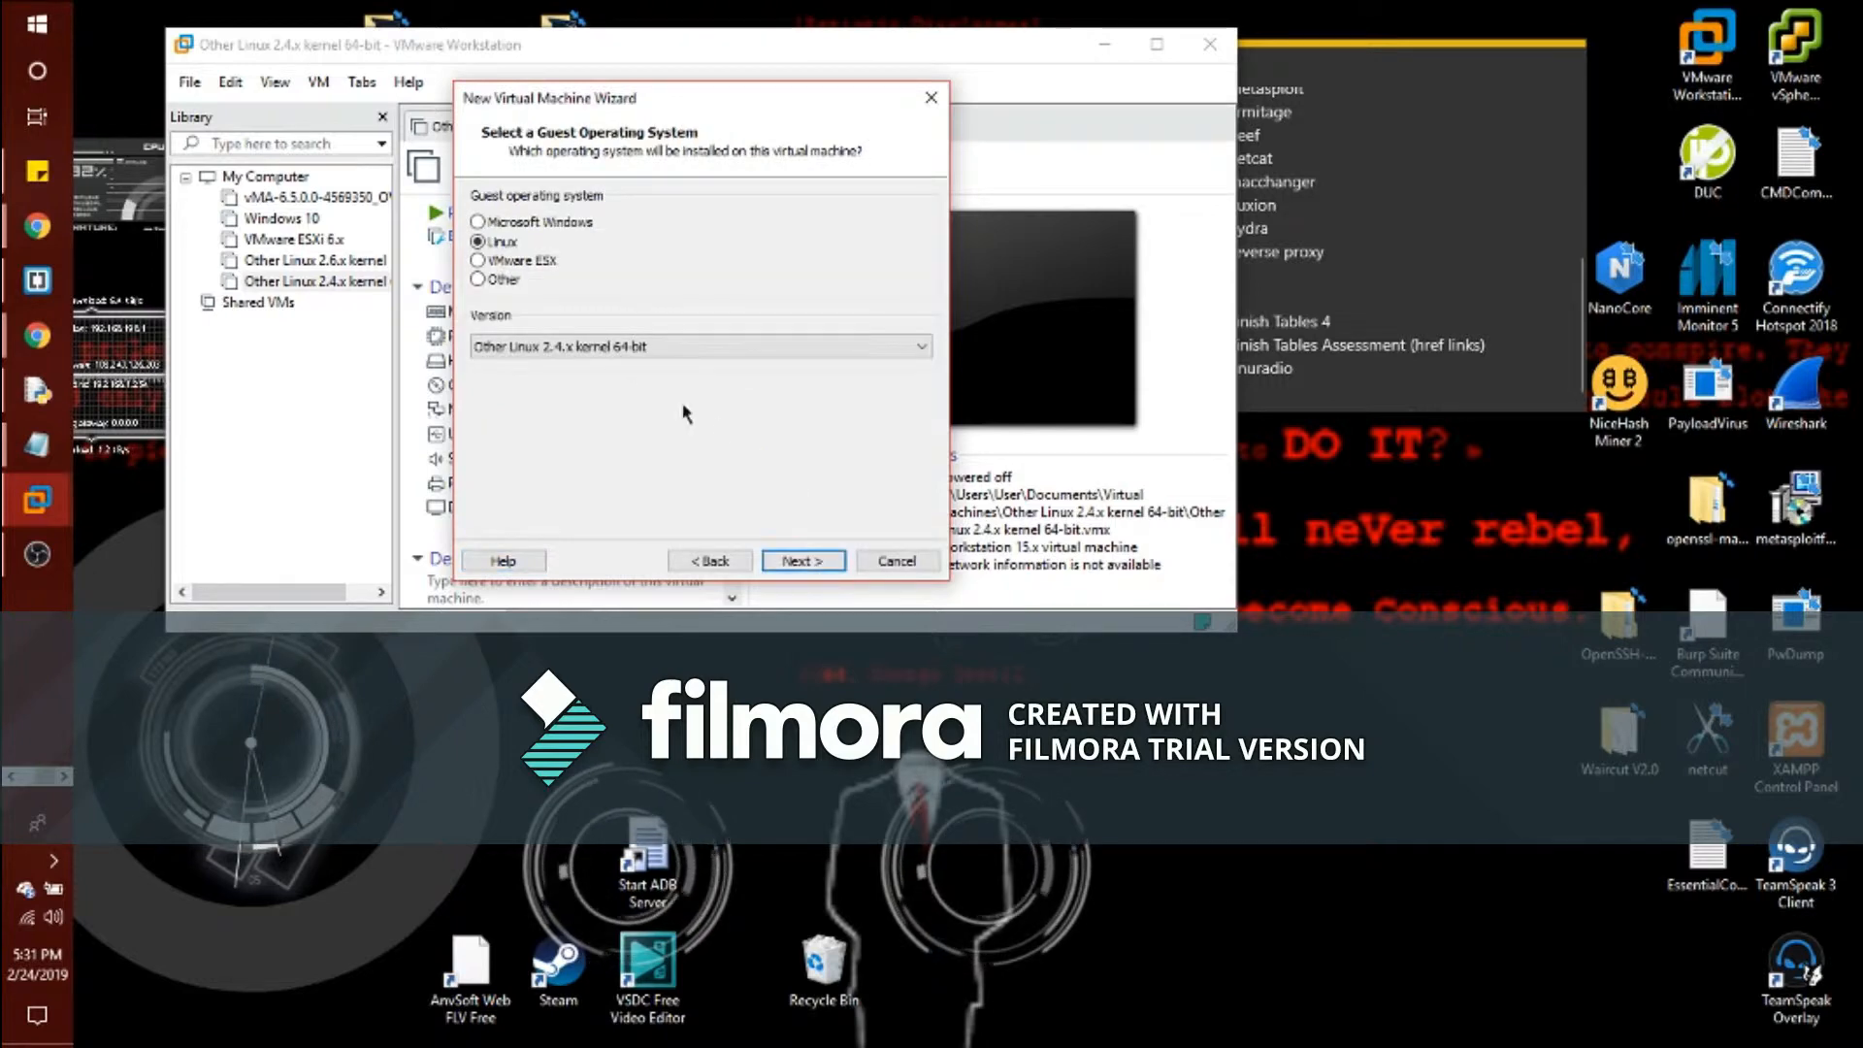
Set the guest operating system to Linux, version Ubuntu 64-bit, and accept the default virtual machine name and location
{"action": "left_click", "coordinate": [636, 352]}
{"action": "left_click_drag", "start_coordinate": [926, 652], "coordinate": [907, 703]}
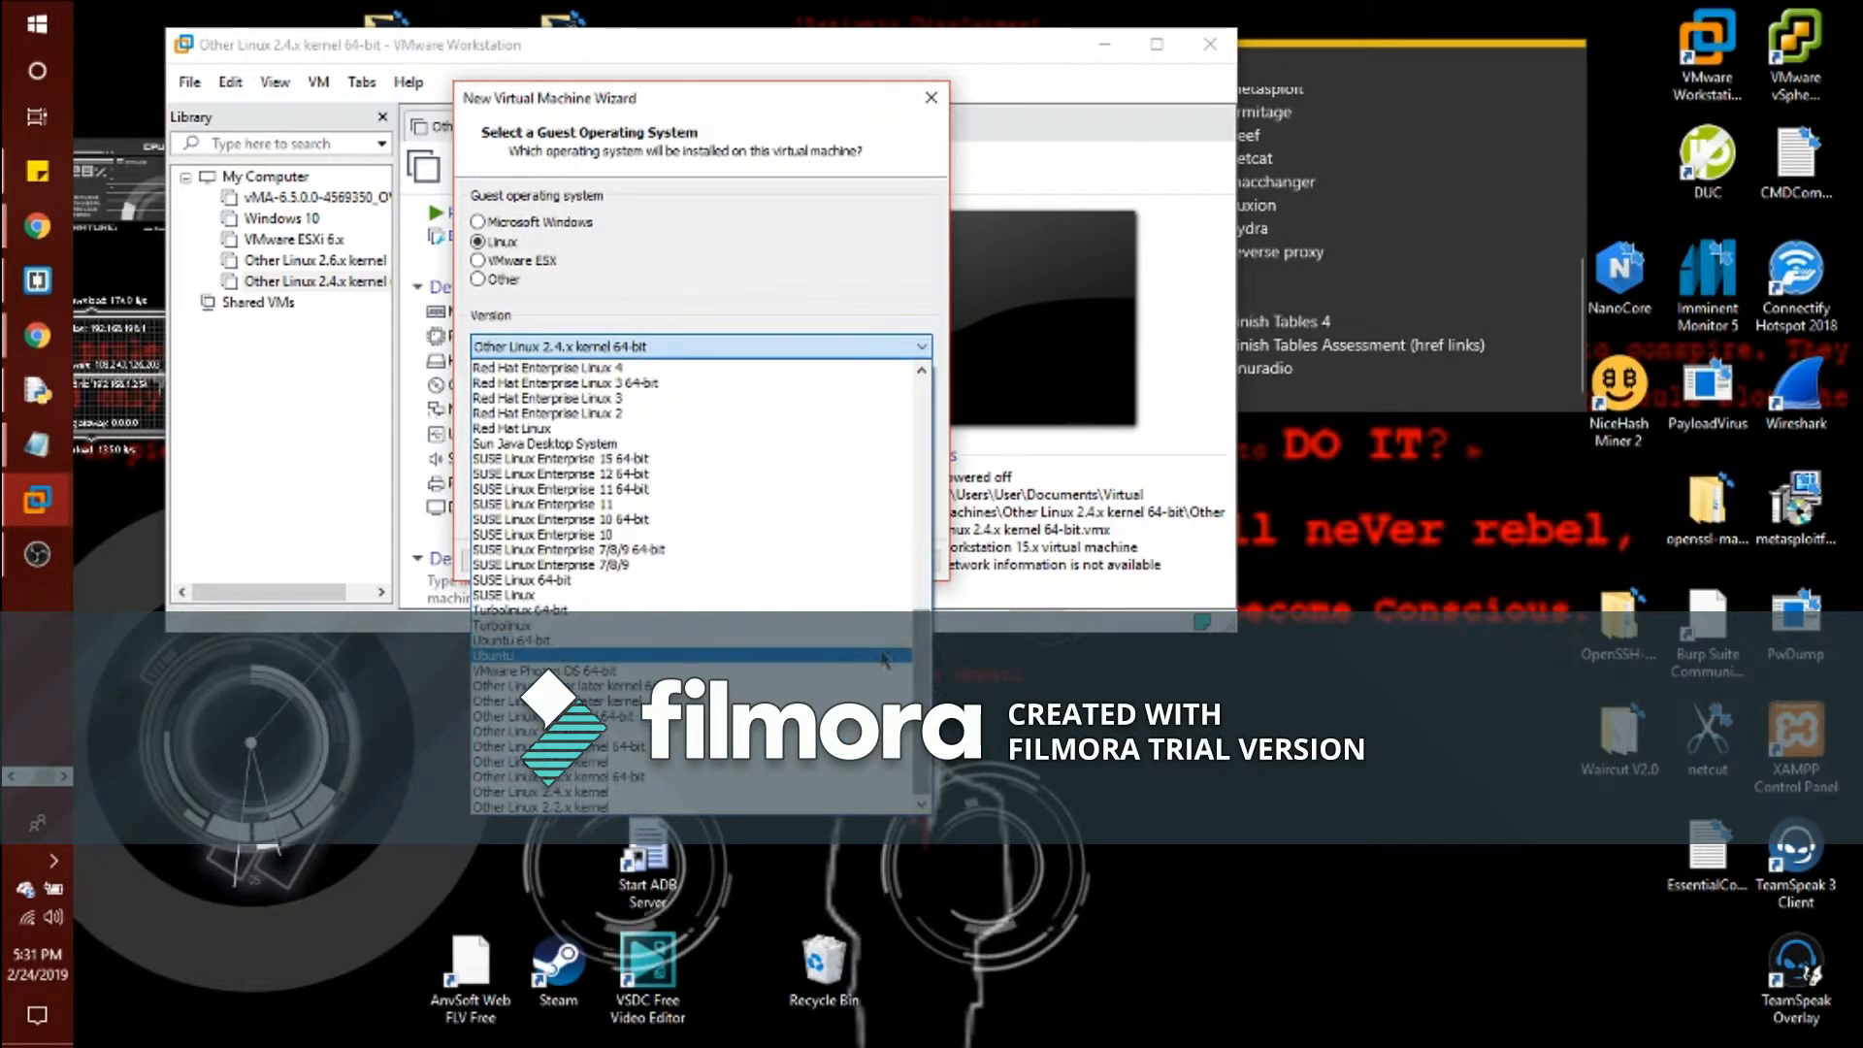
{"action": "left_click", "coordinate": [886, 286]}
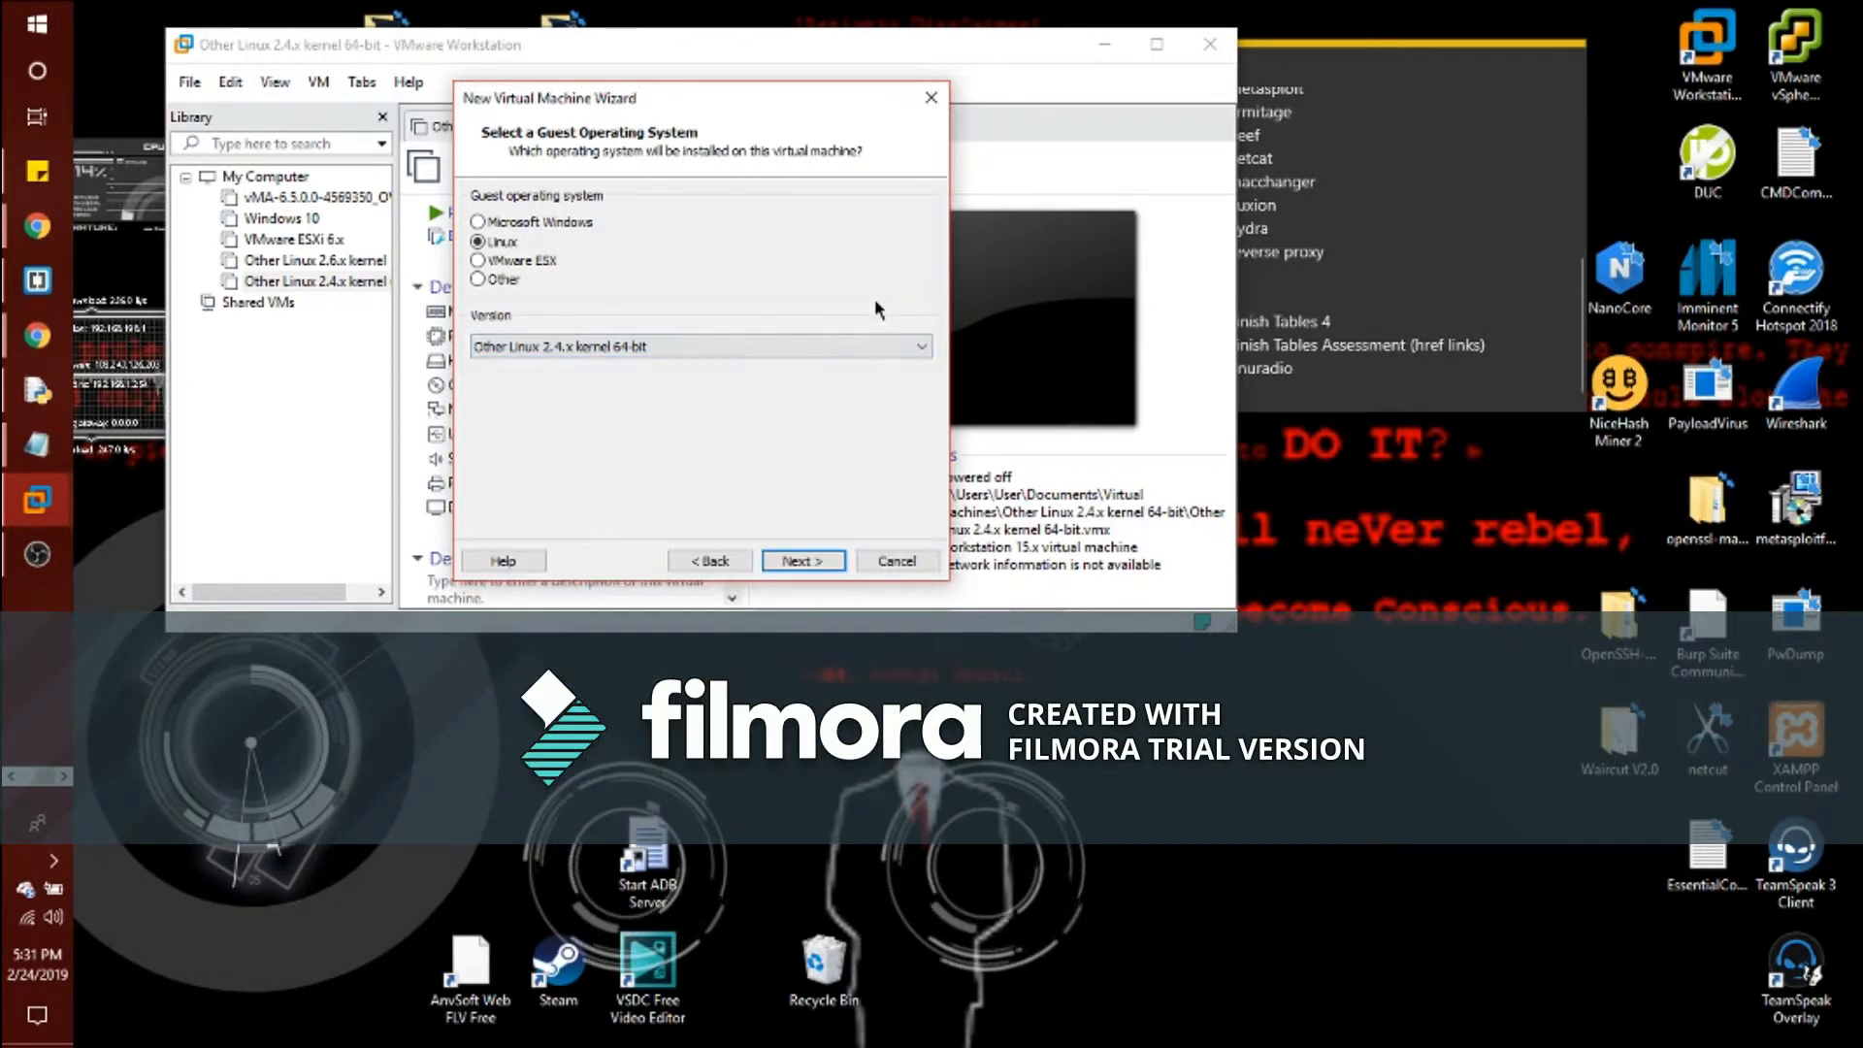
{"action": "left_click", "coordinate": [518, 226]}
{"action": "left_click", "coordinate": [549, 345]}
{"action": "left_click", "coordinate": [514, 258]}
{"action": "left_click", "coordinate": [514, 244]}
{"action": "left_click", "coordinate": [586, 348]}
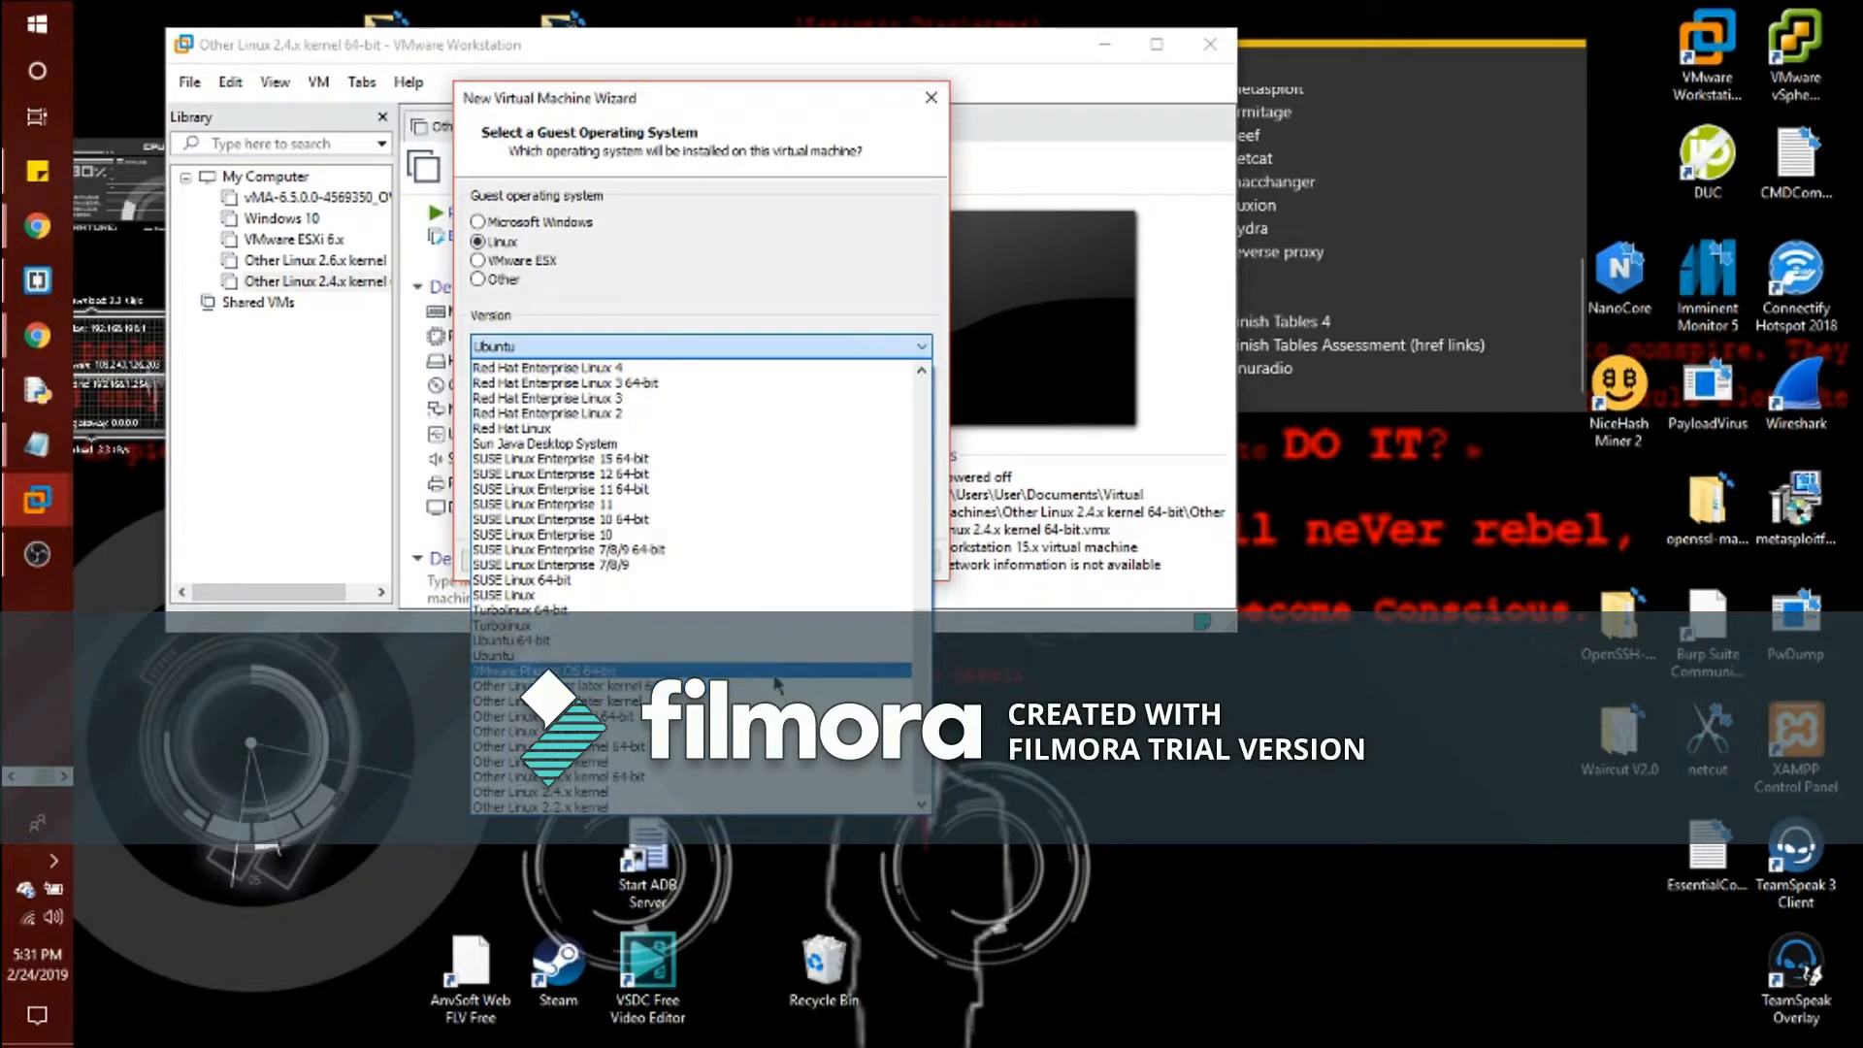
{"action": "left_click", "coordinate": [773, 642]}
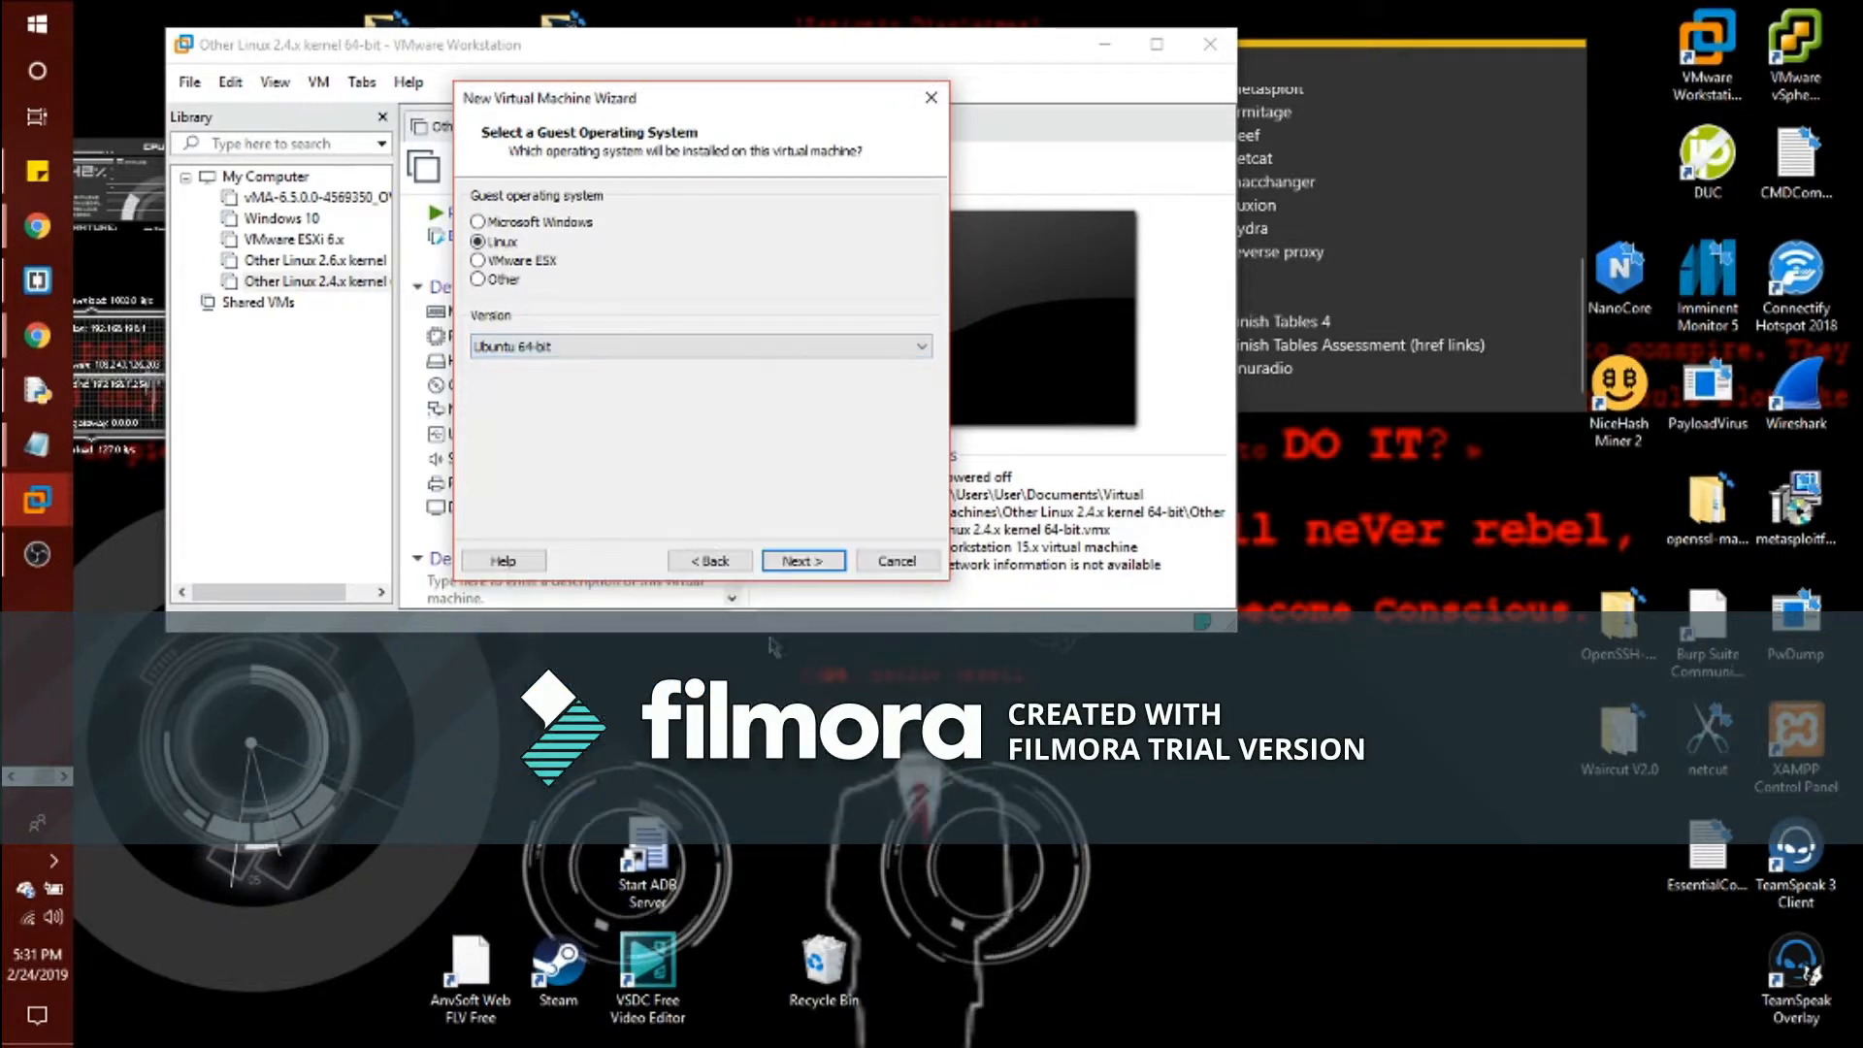
{"action": "left_click", "coordinate": [797, 561]}
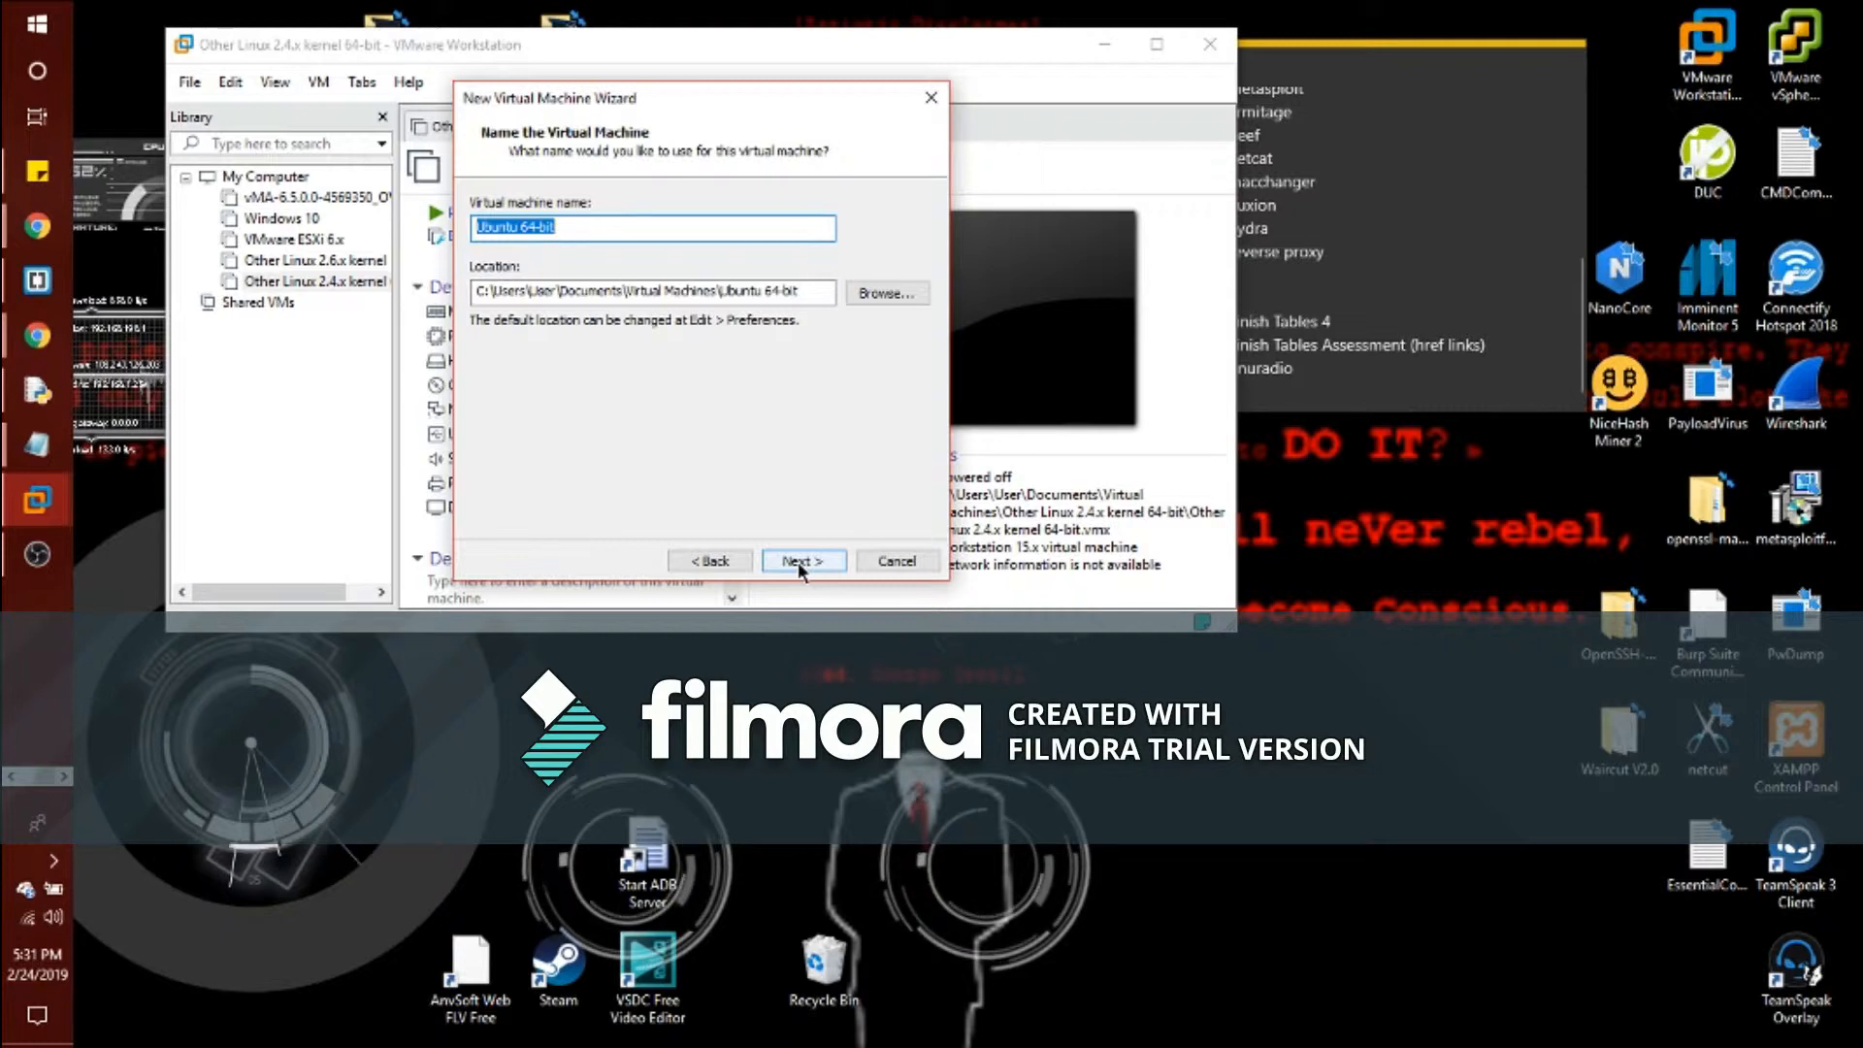
{"action": "left_click", "coordinate": [798, 561]}
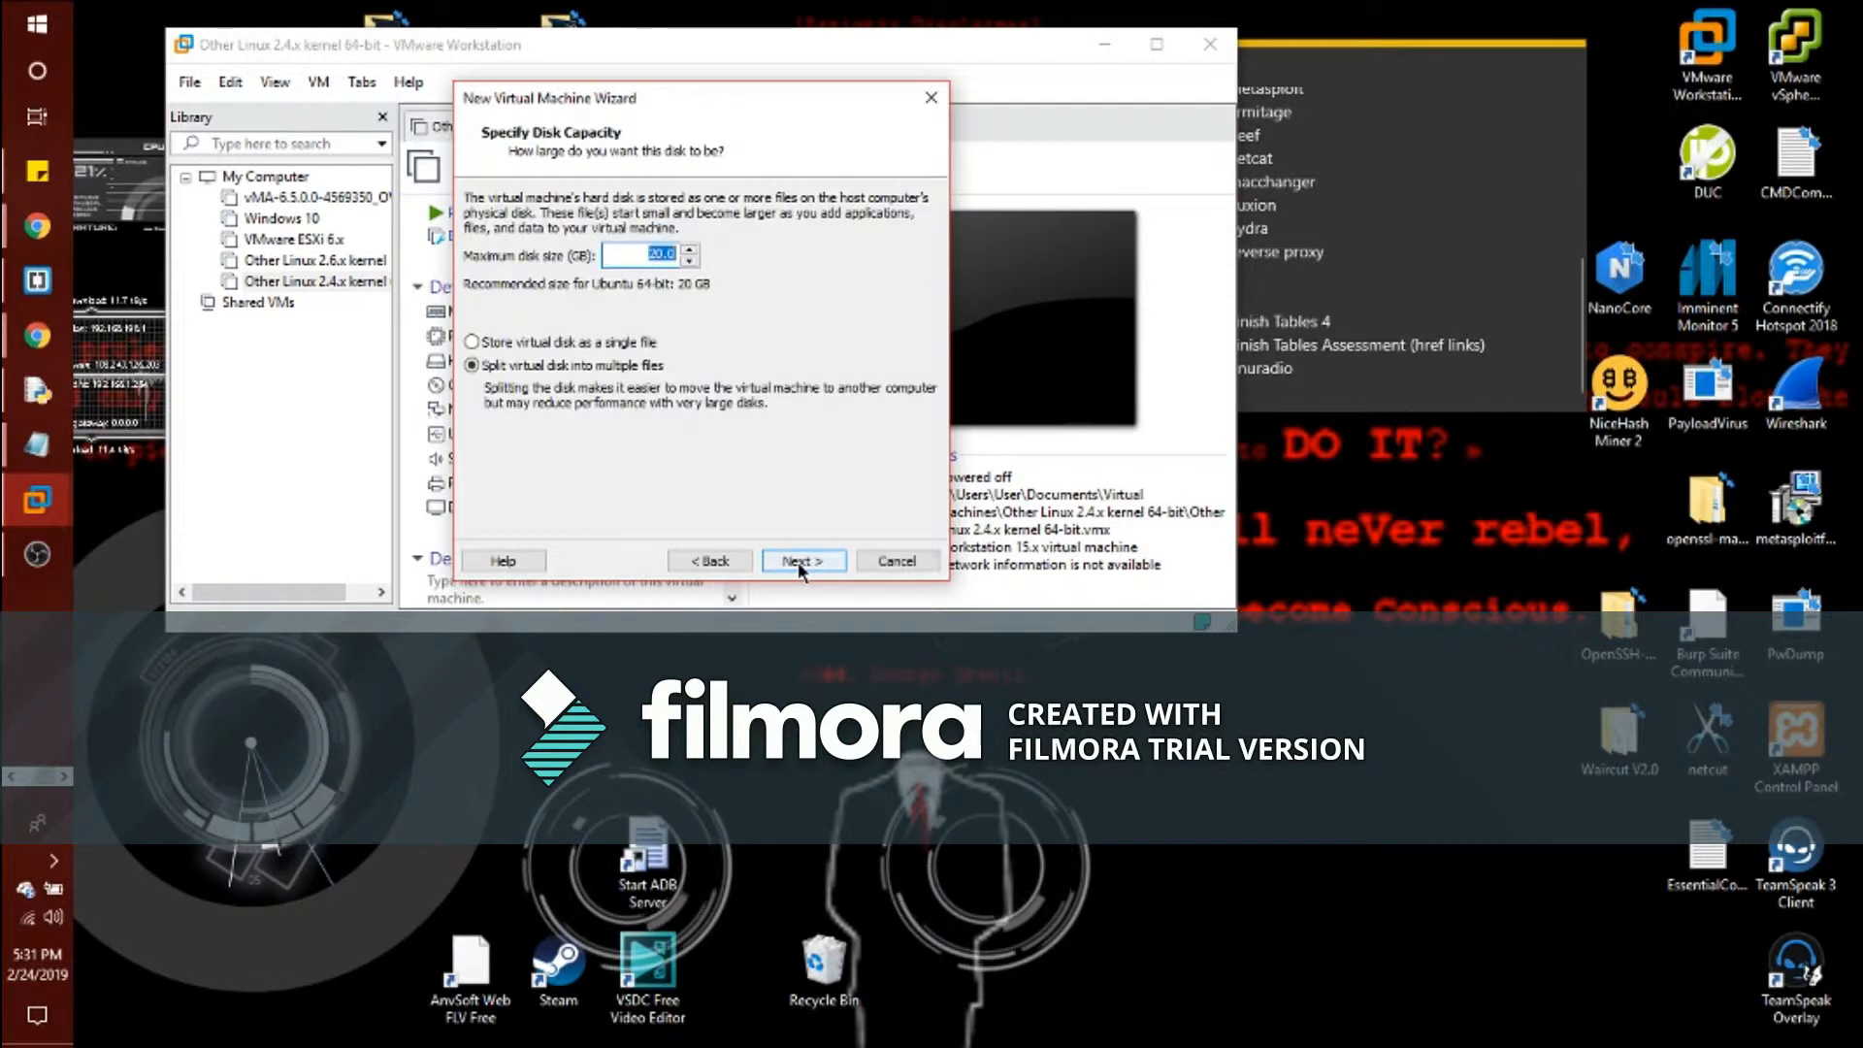
Select storing the virtual disk as a single file and move the wizard off the virtual machine's device list
{"action": "left_click", "coordinate": [593, 347]}
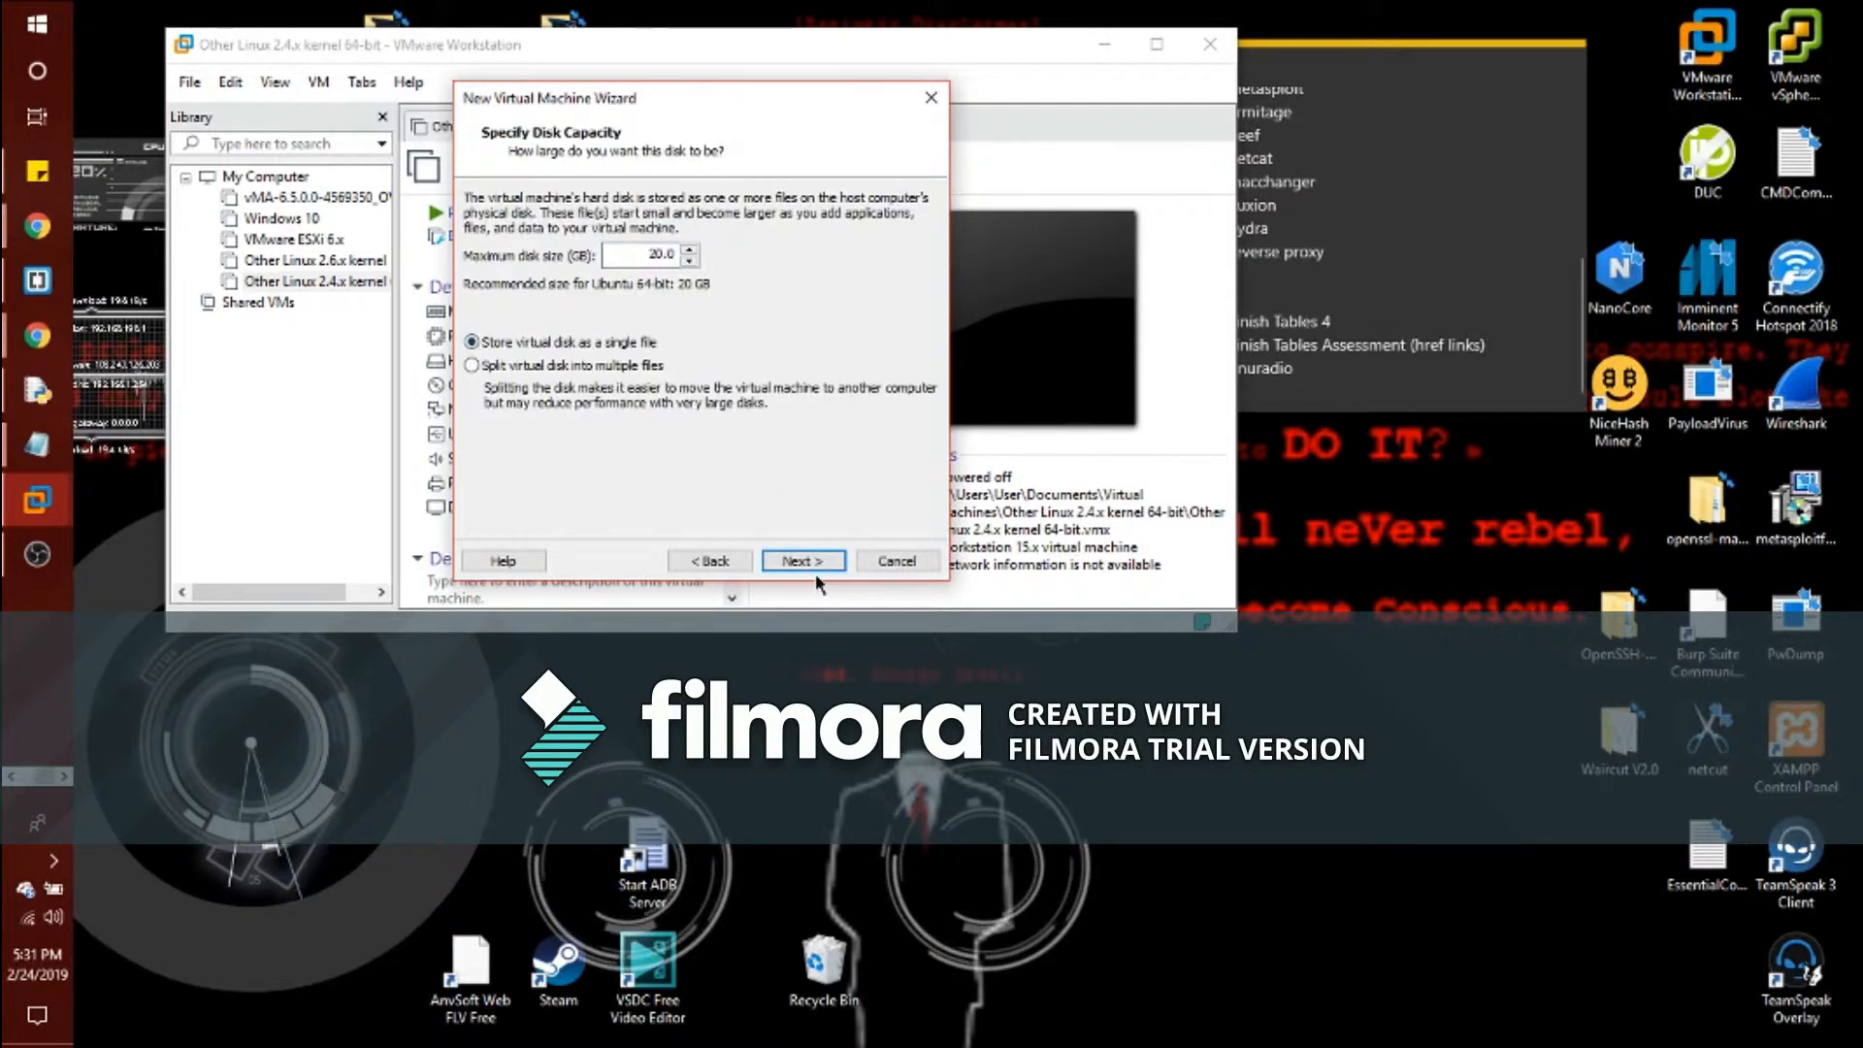
{"action": "left_click_drag", "start_coordinate": [721, 109], "coordinate": [1378, 87]}
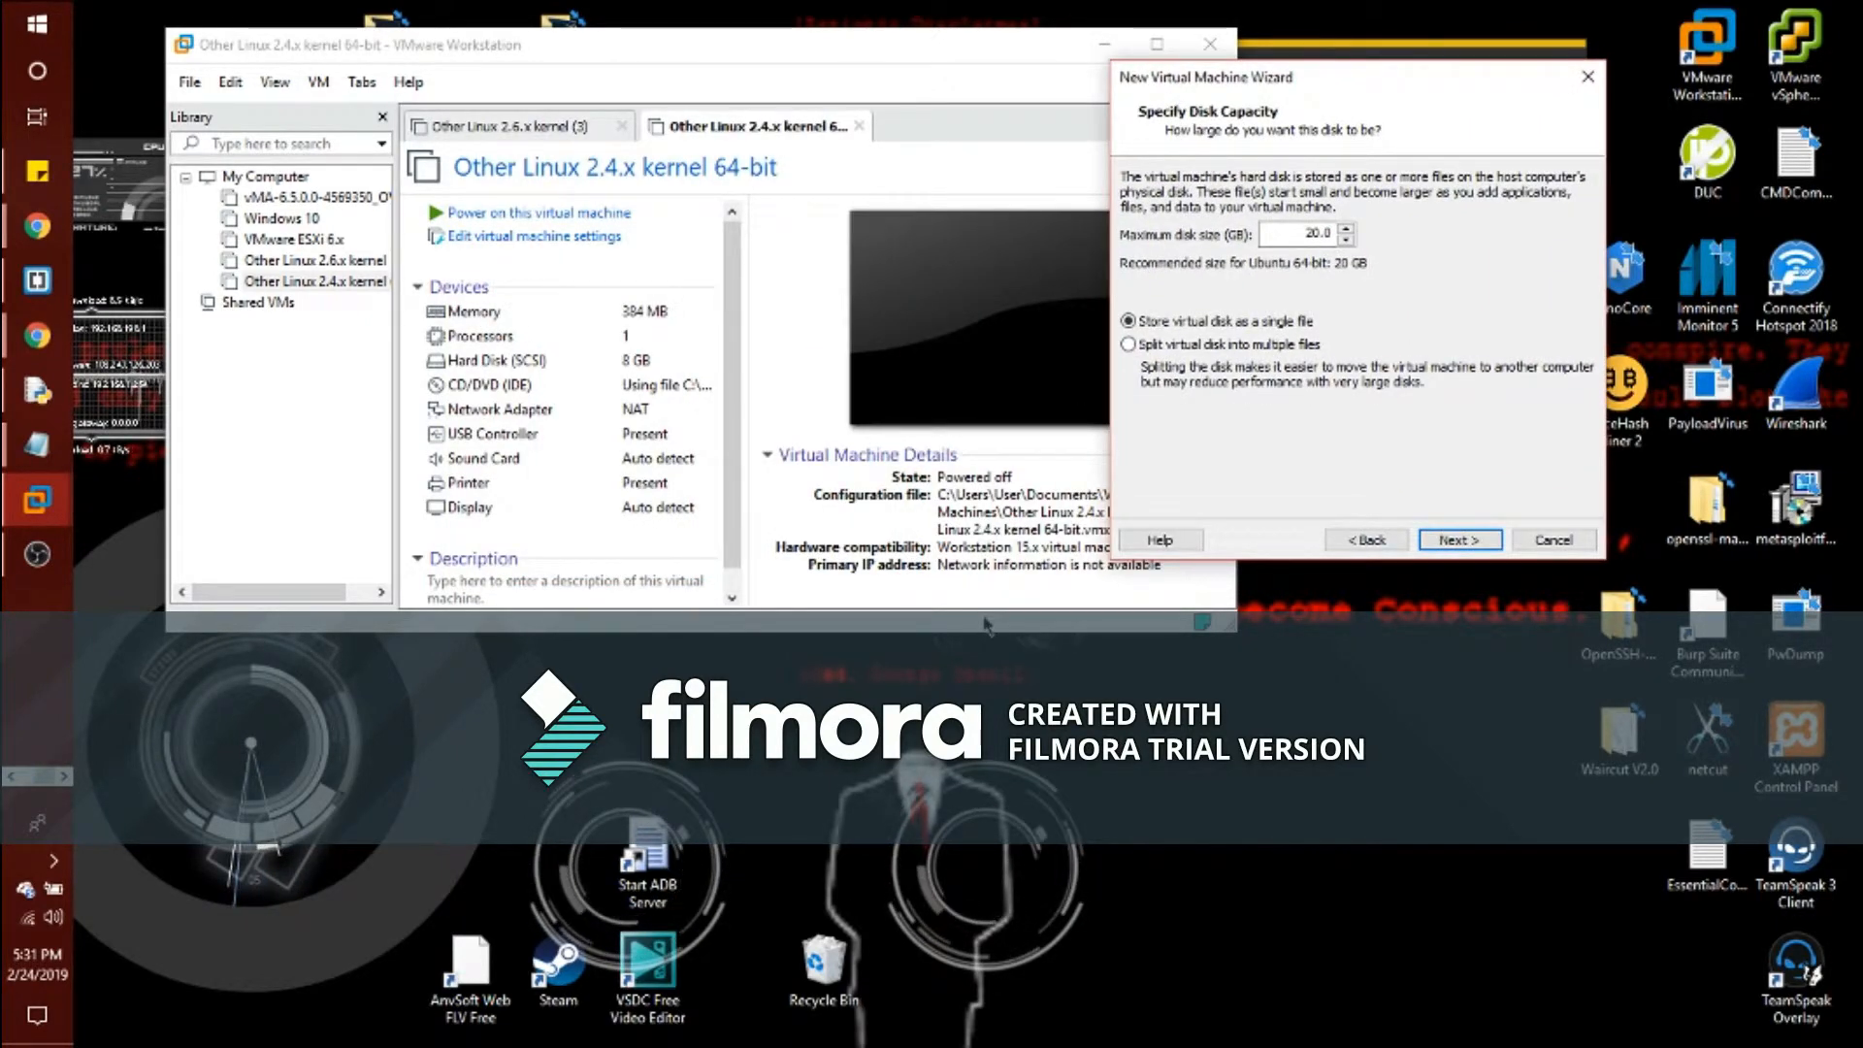
{"action": "left_click_drag", "start_coordinate": [1315, 77], "coordinate": [980, 107]}
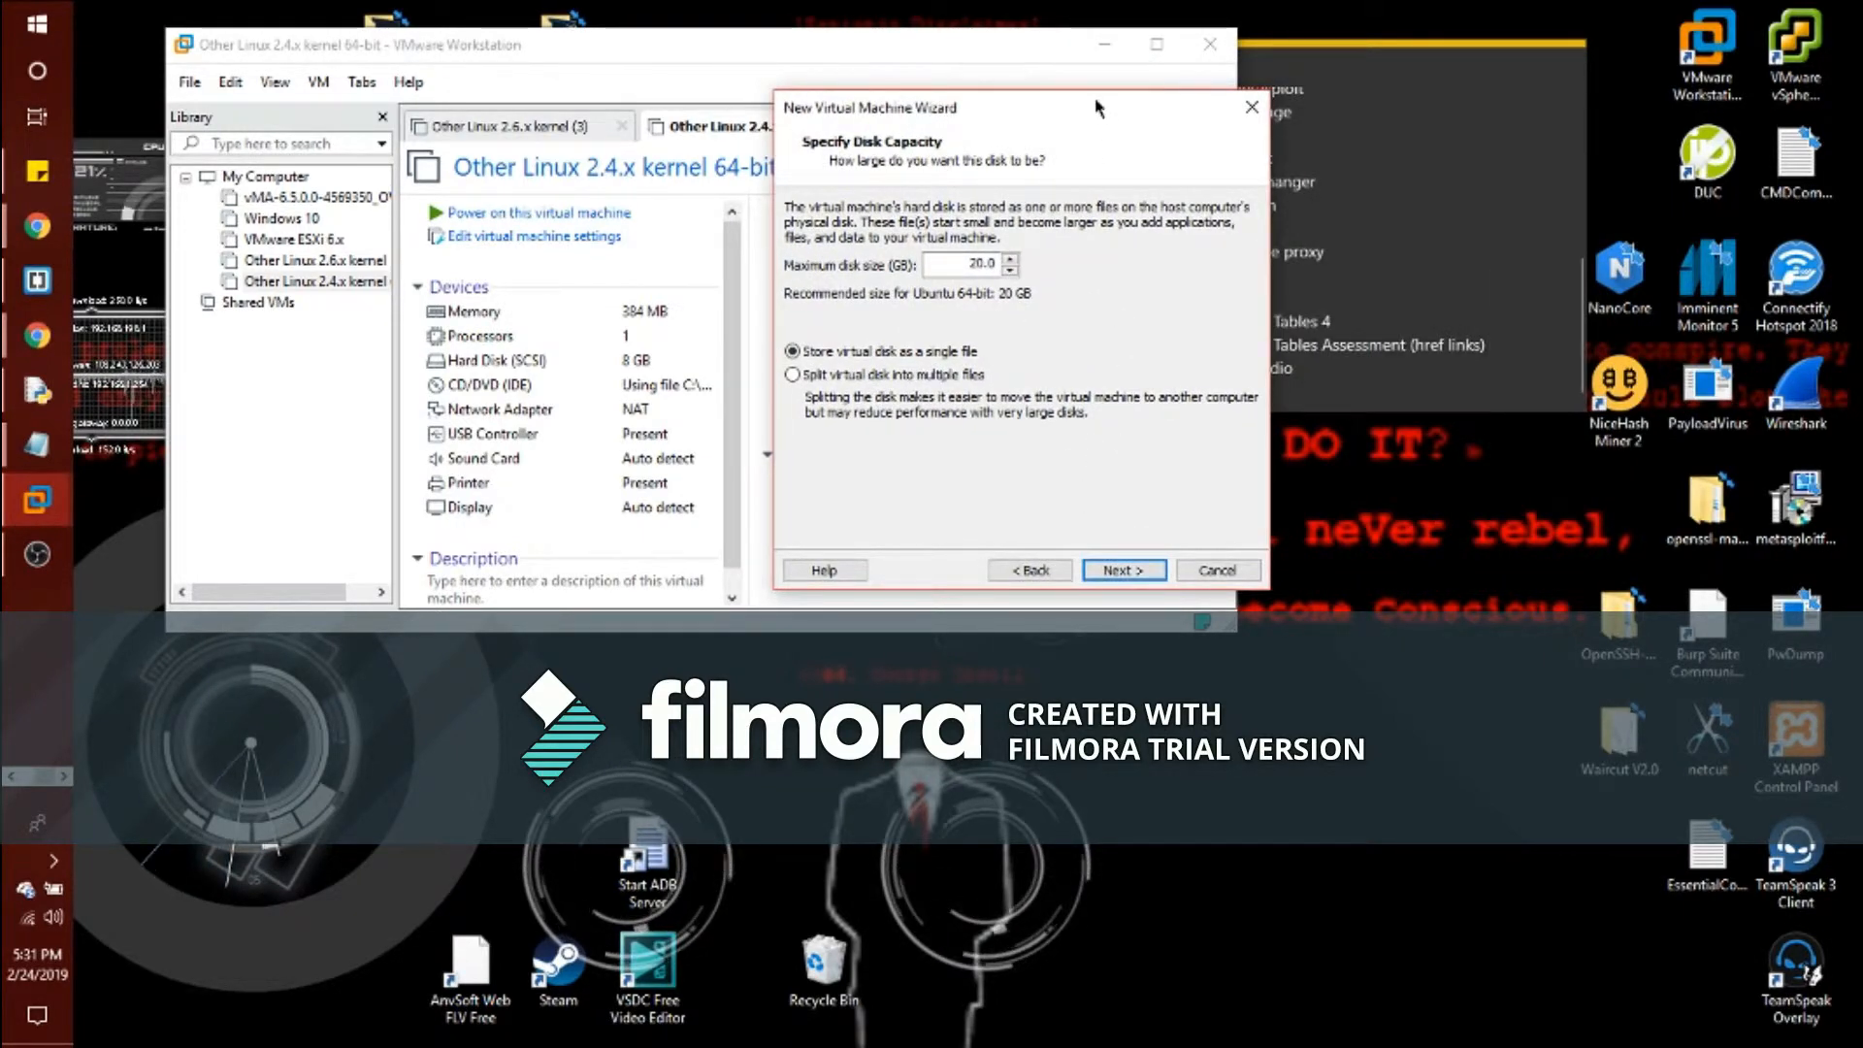
{"action": "left_click_drag", "start_coordinate": [1093, 98], "coordinate": [1027, 100]}
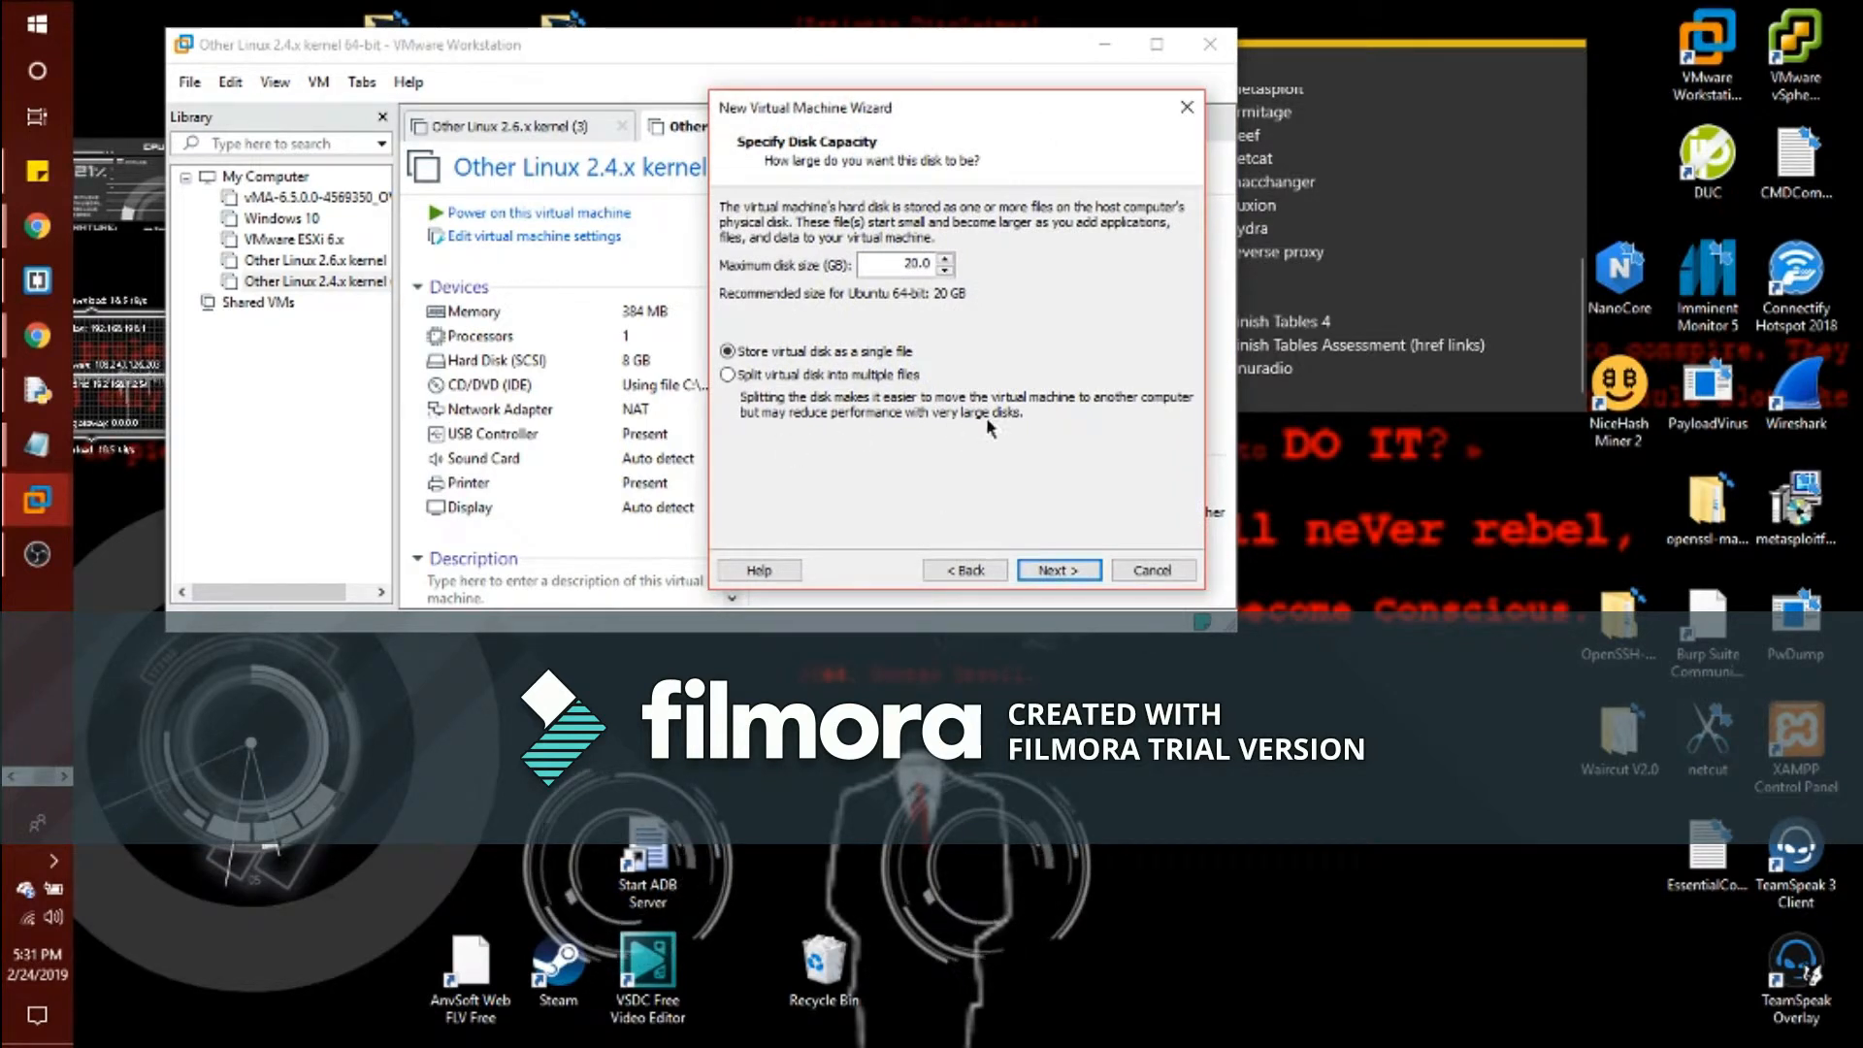
Create the Ubuntu 64-bit virtual machine with a maximum disk size of 8 GB, split into multiple files
{"action": "left_click", "coordinate": [946, 271]}
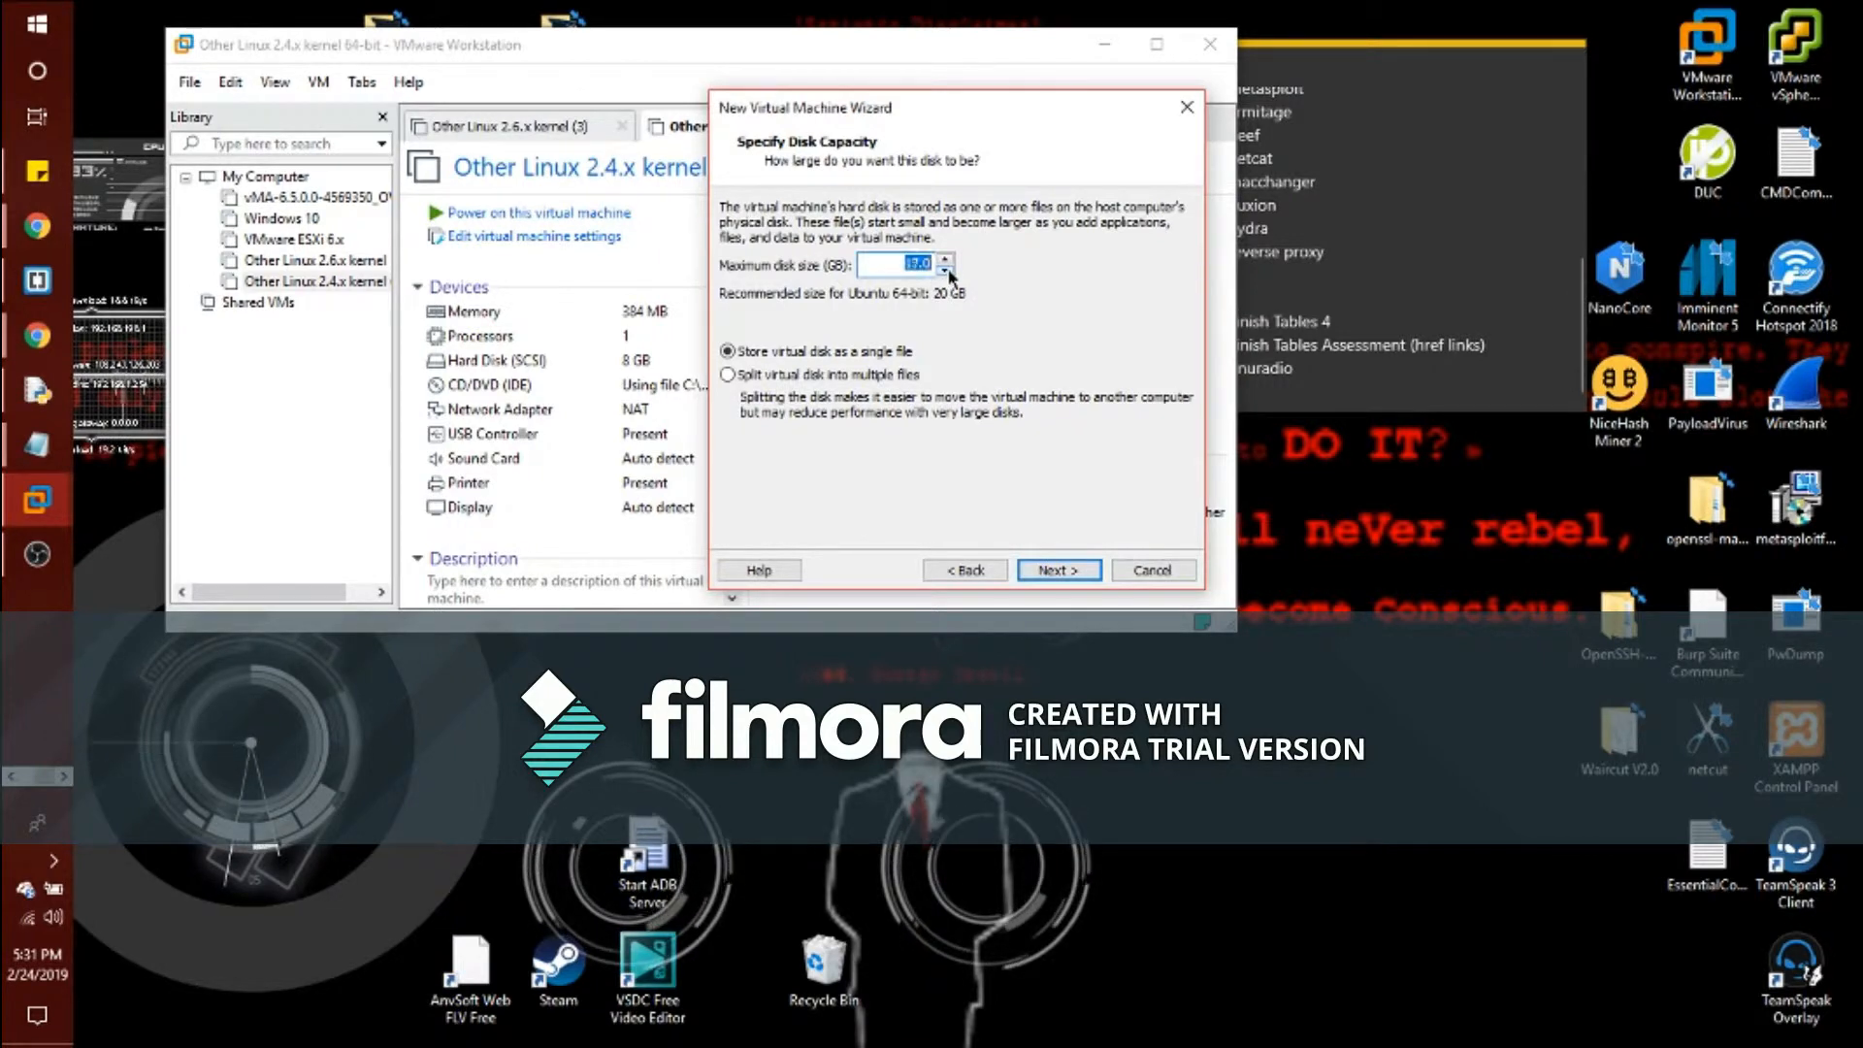
{"action": "left_click", "coordinate": [946, 272]}
{"action": "left_click", "coordinate": [947, 272]}
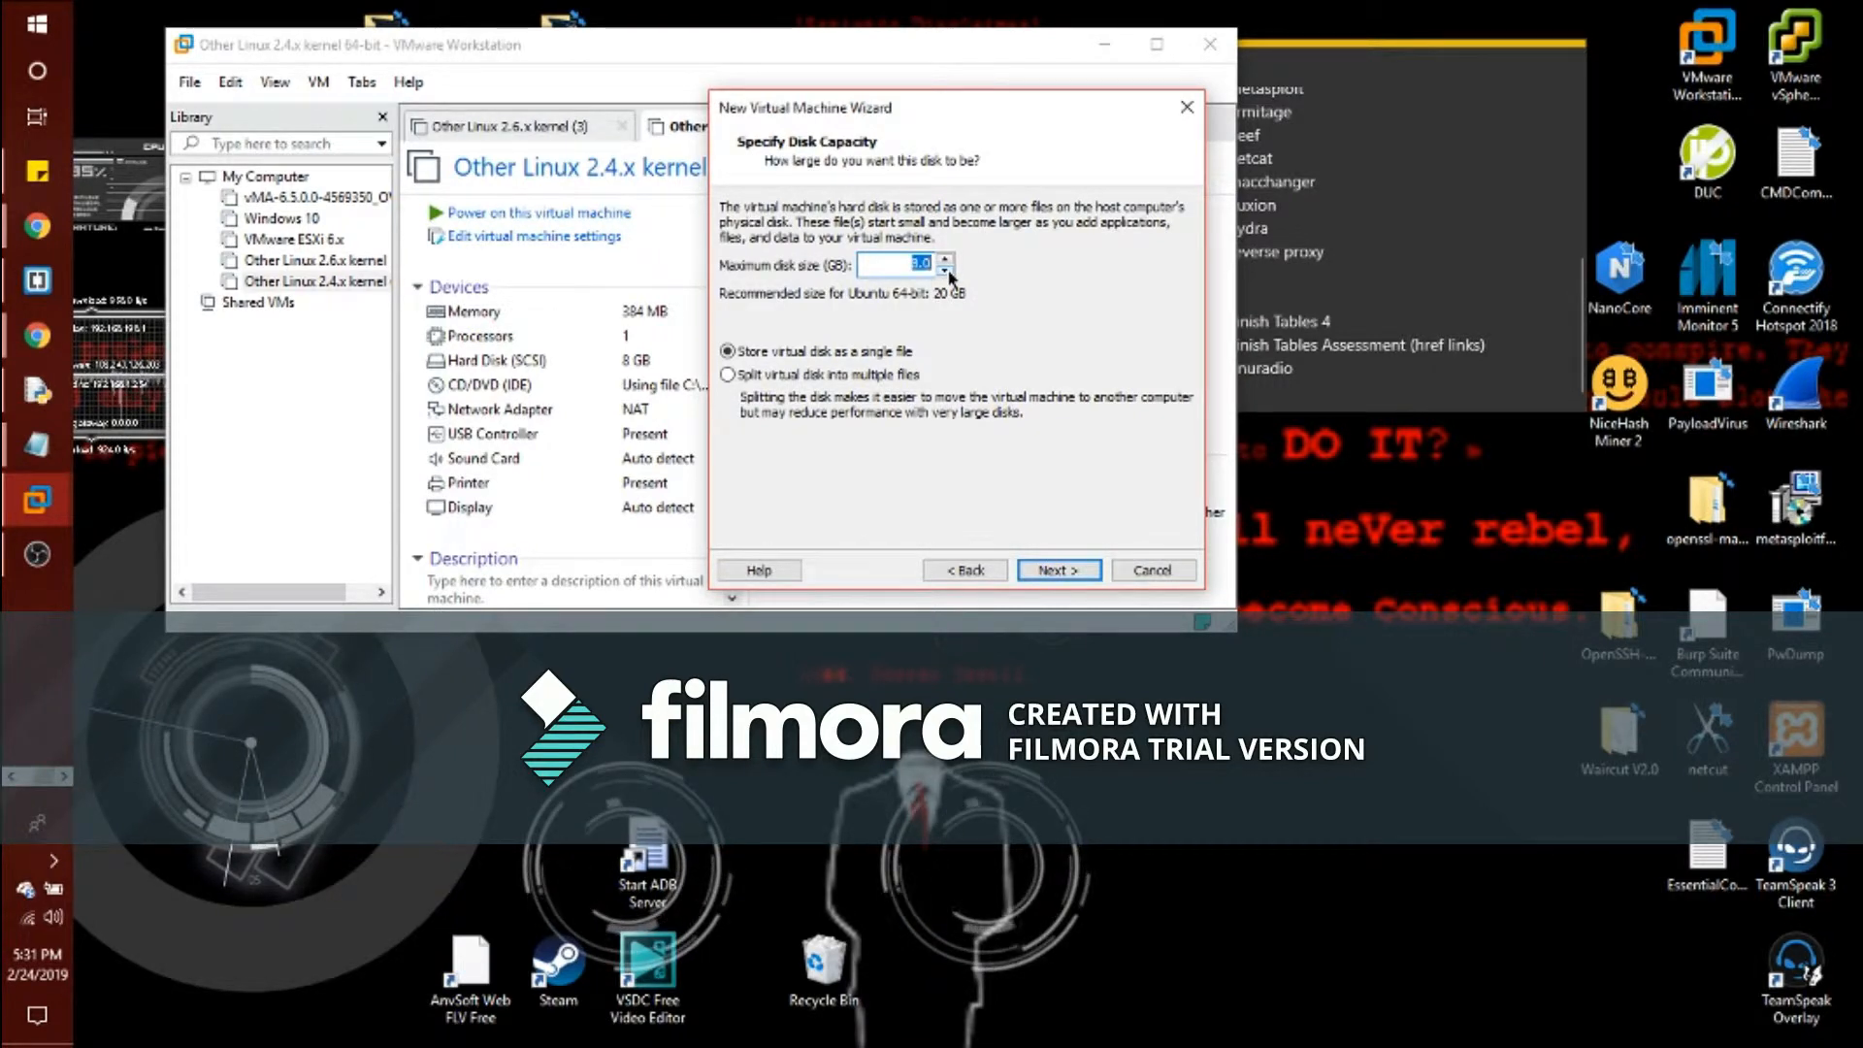
{"action": "left_click", "coordinate": [979, 380]}
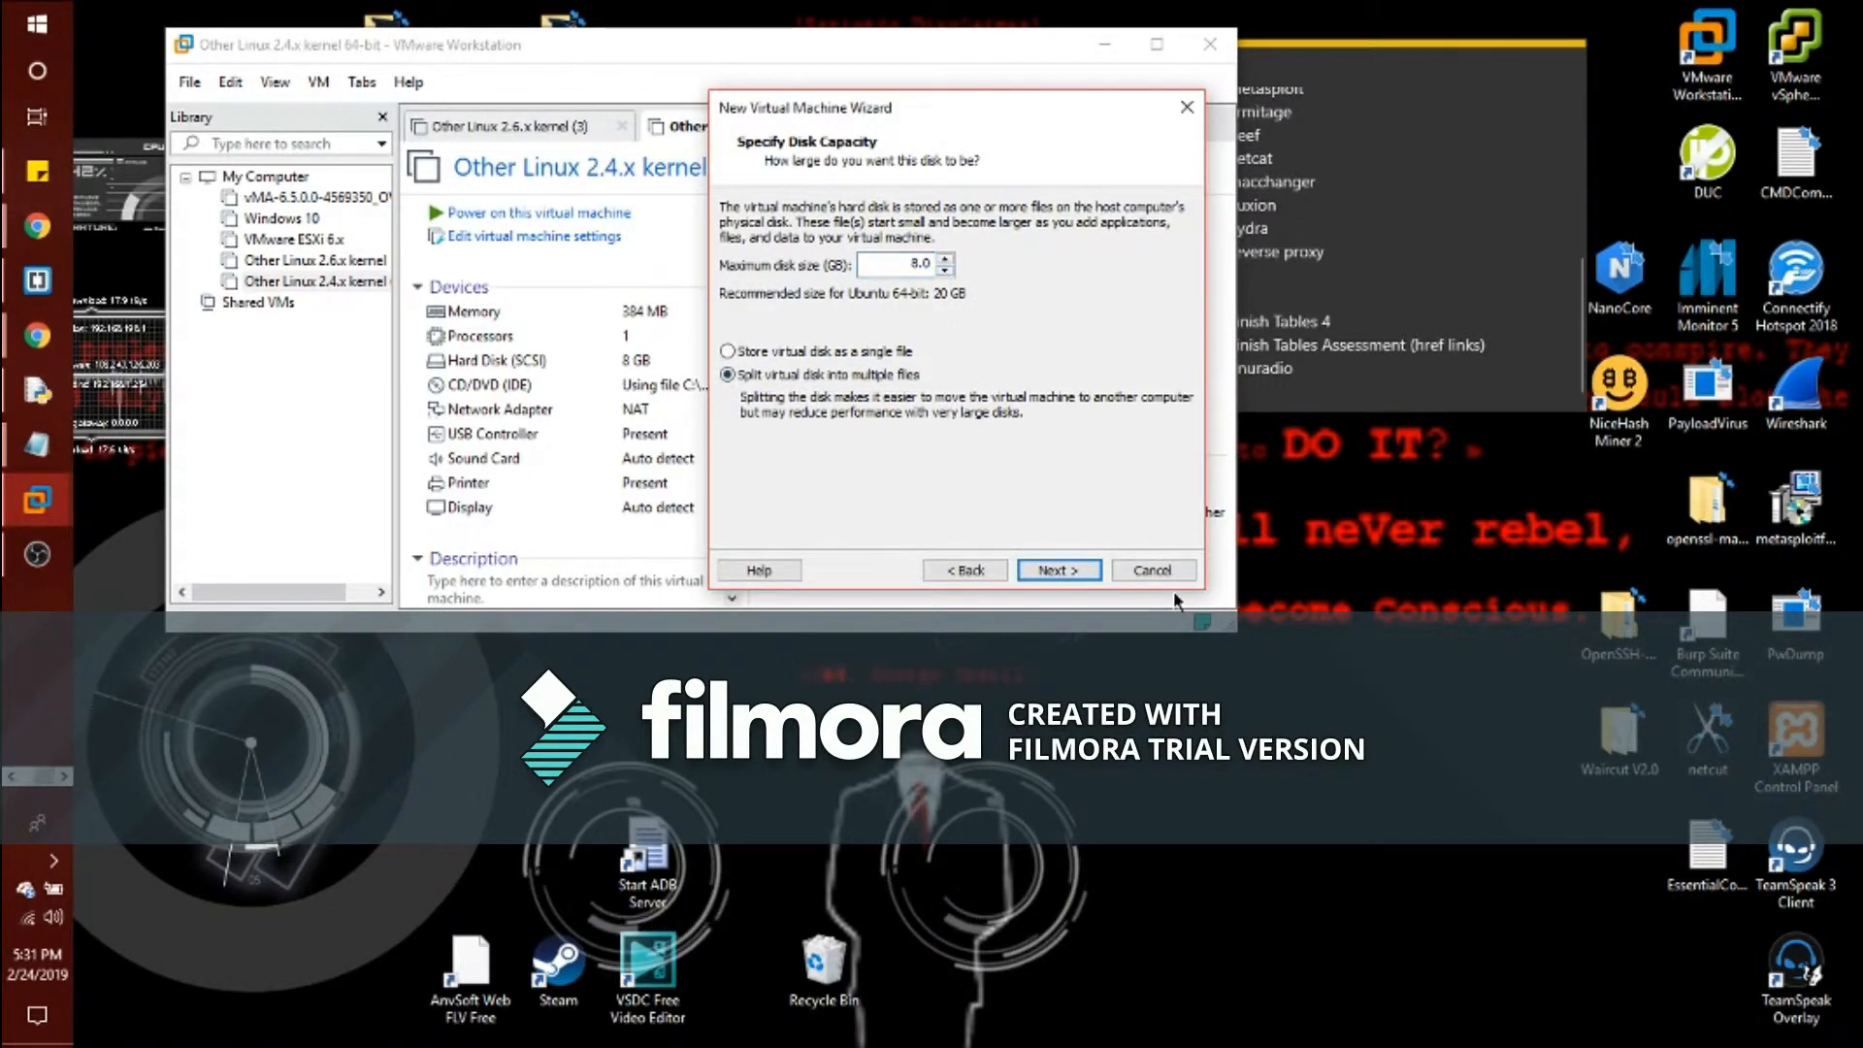
{"action": "left_click", "coordinate": [1058, 570]}
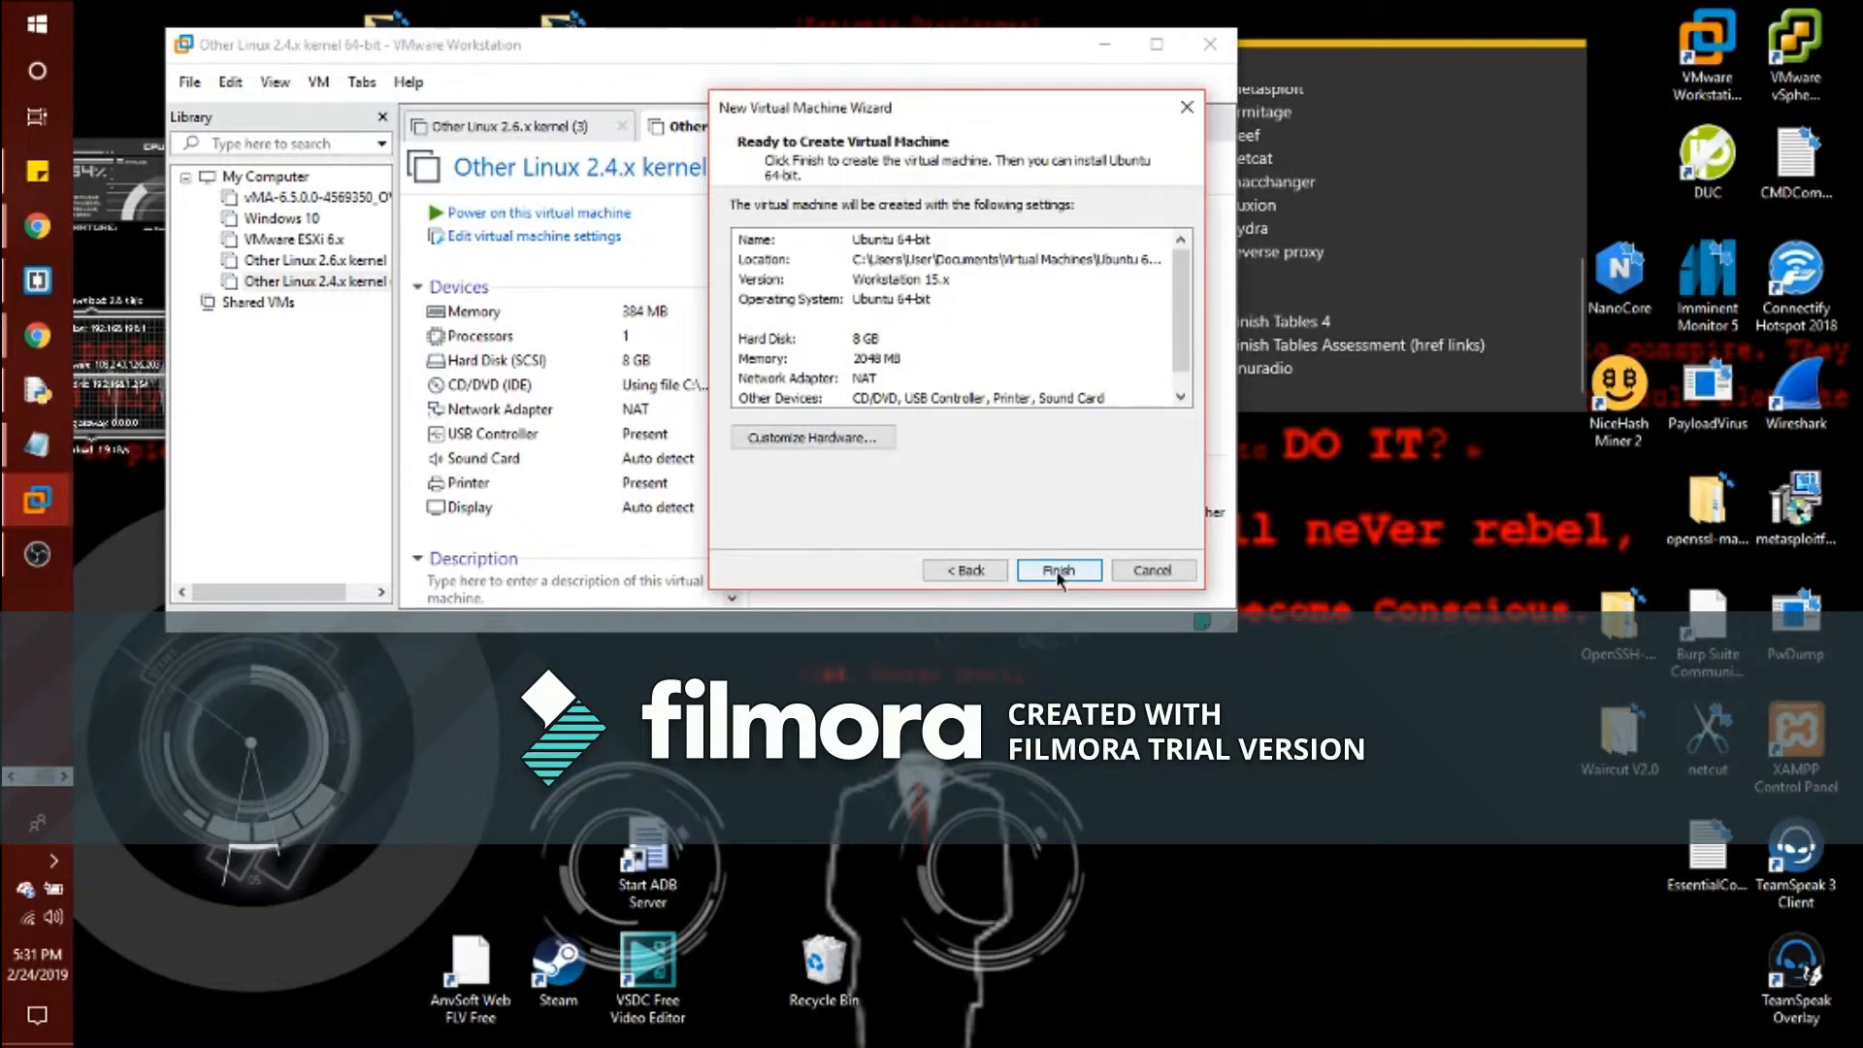
{"action": "left_click", "coordinate": [1058, 571]}
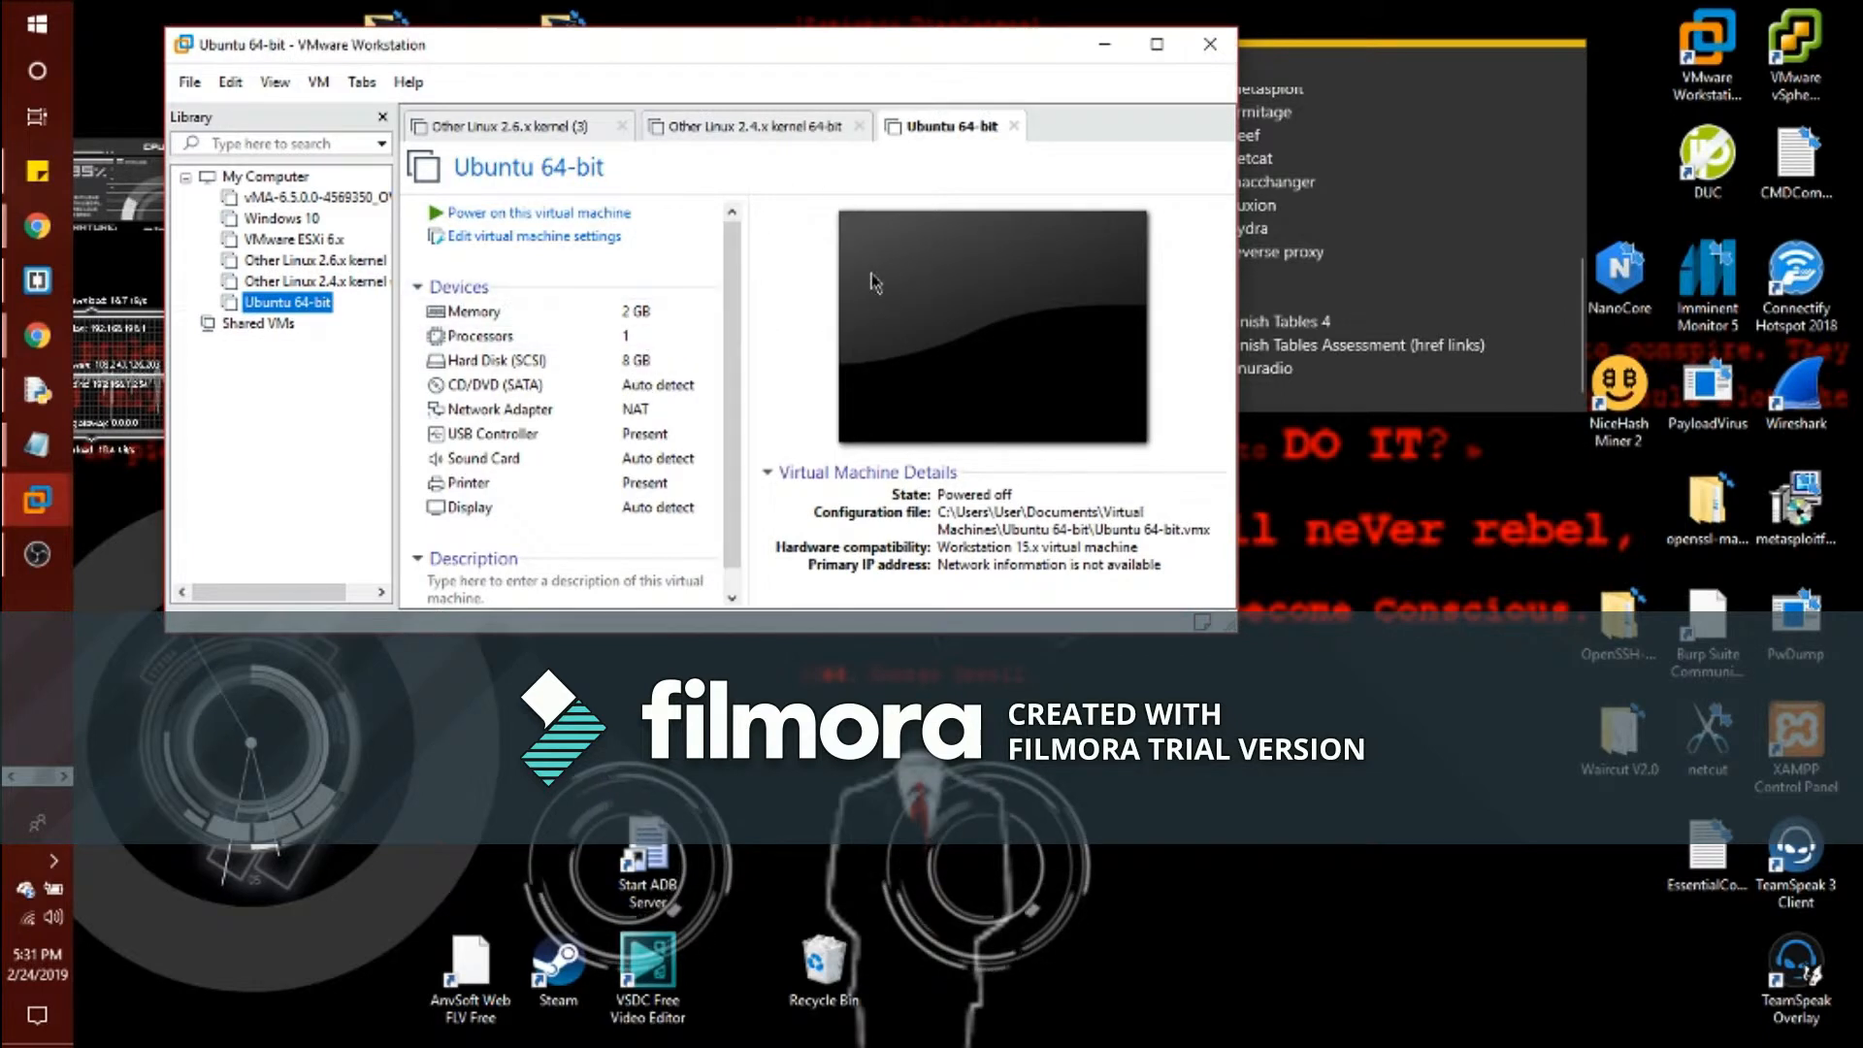
Power on the Ubuntu 64-bit virtual machine and shut down its guest again, confirming the shutdown
{"action": "left_click", "coordinate": [550, 215]}
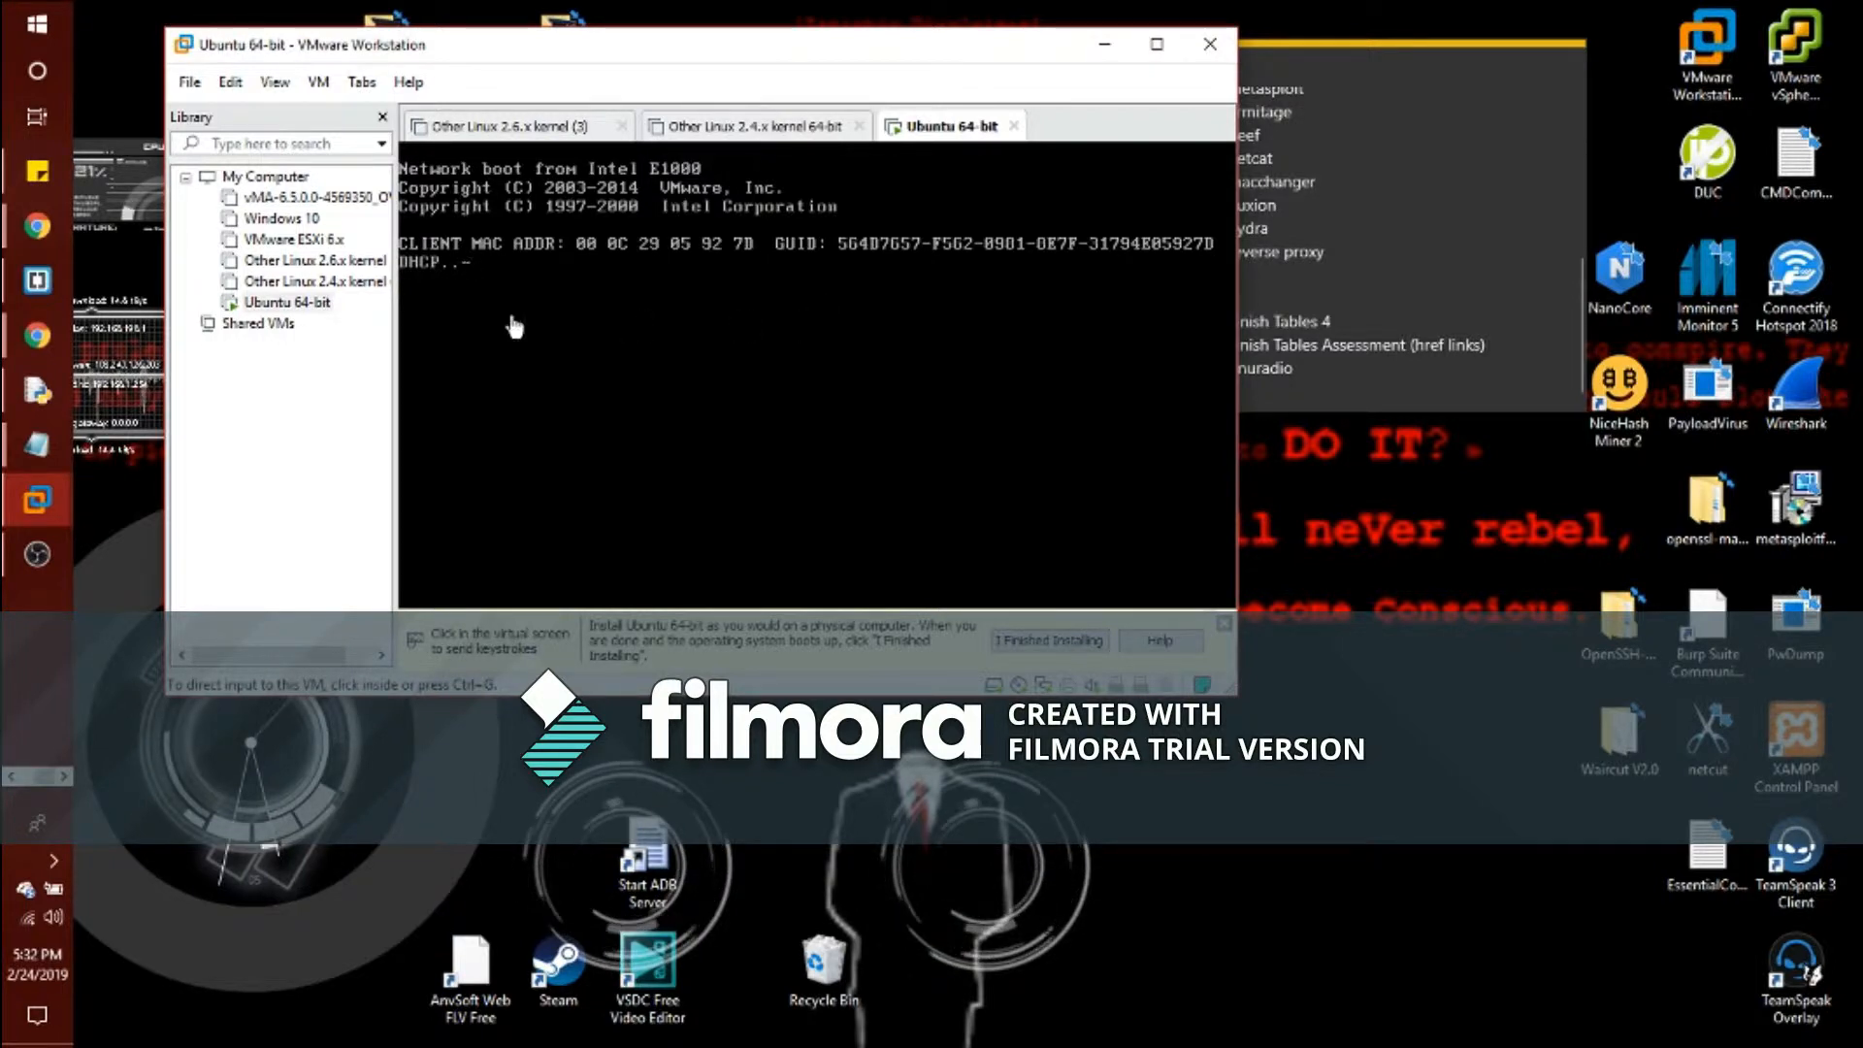
{"action": "right_click", "coordinate": [286, 303]}
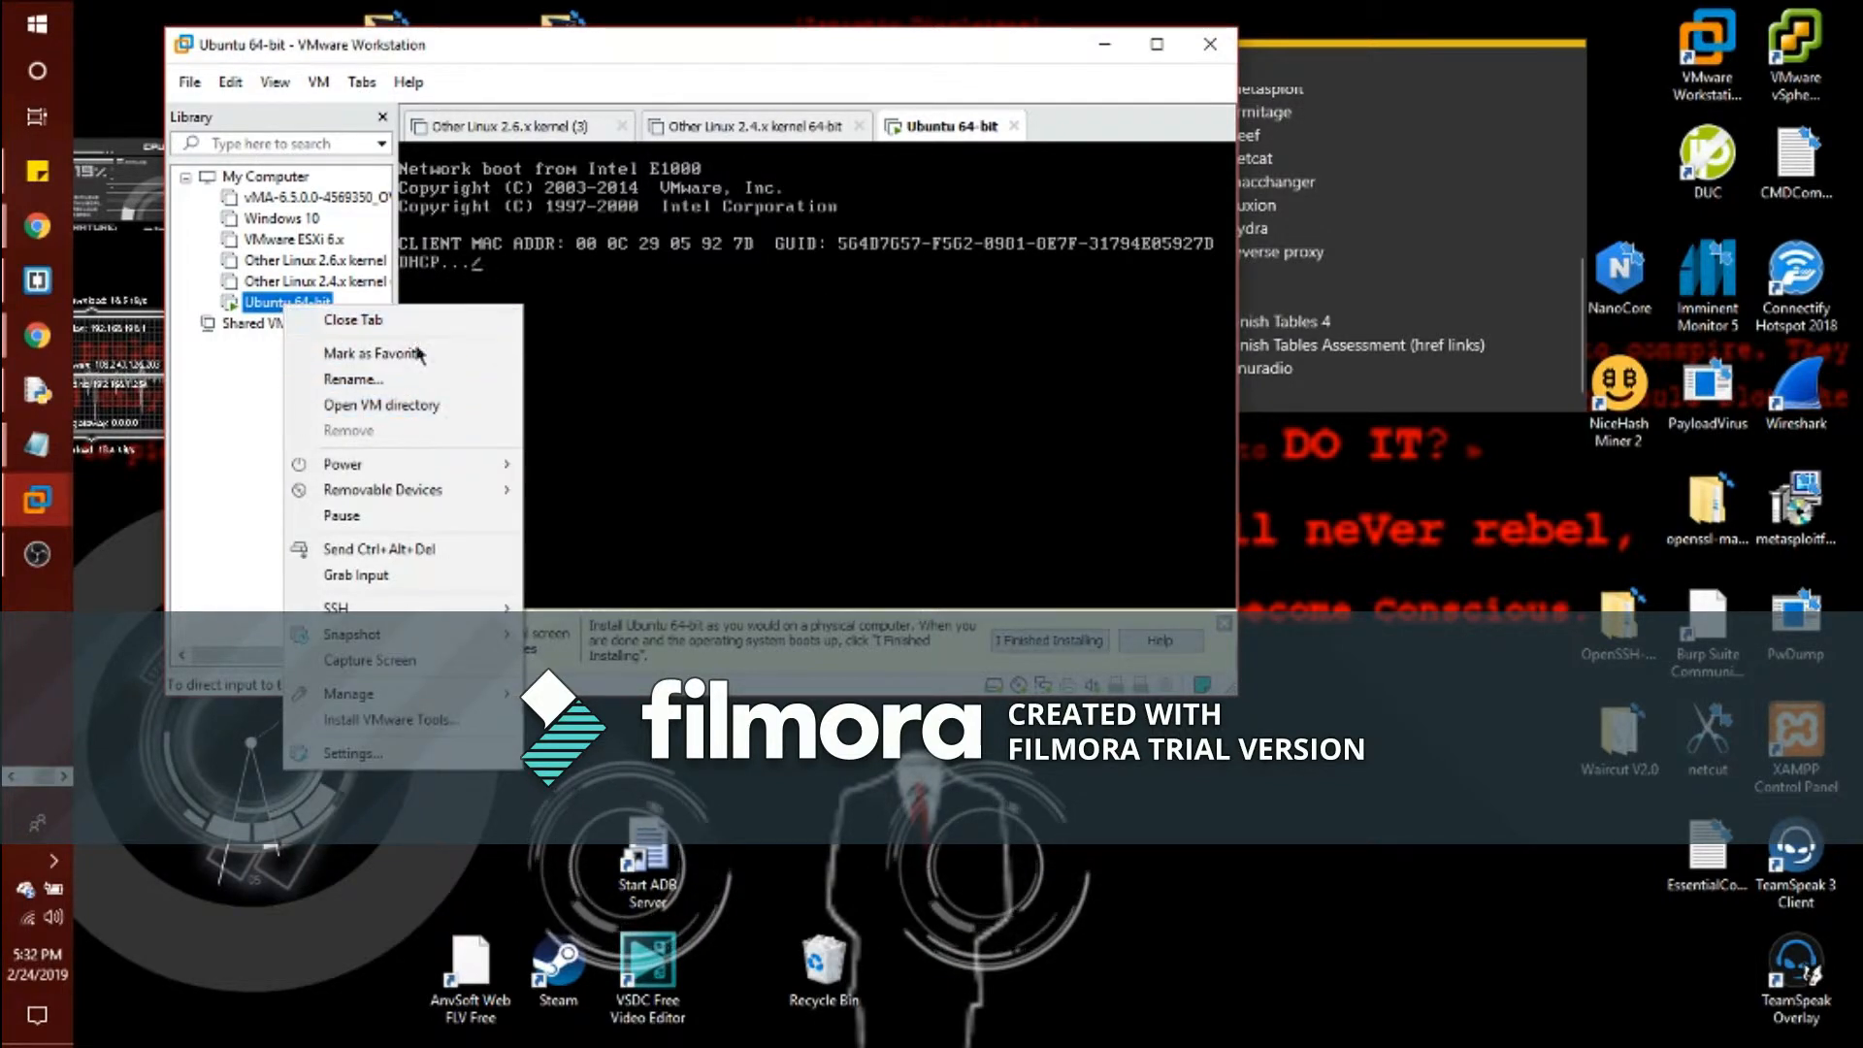
{"action": "mouse_move", "coordinate": [490, 464]}
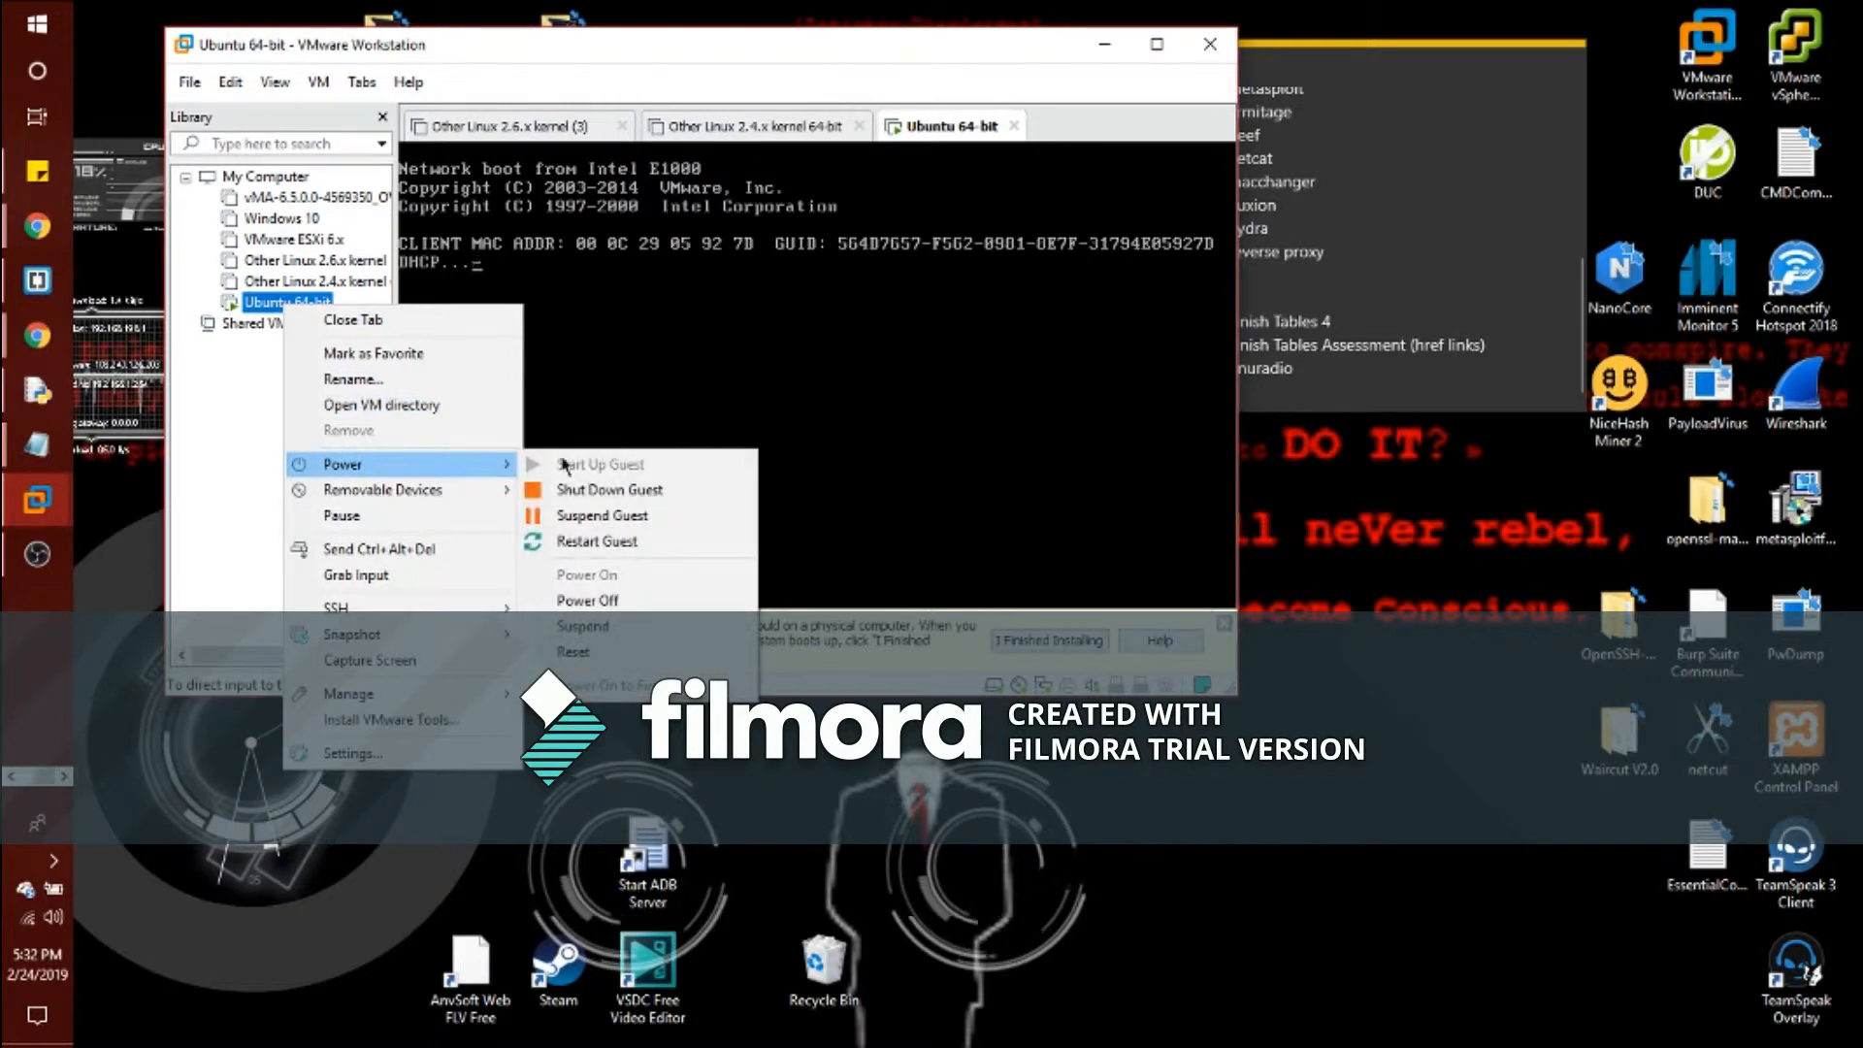
{"action": "left_click", "coordinate": [609, 490]}
{"action": "left_click", "coordinate": [732, 417]}
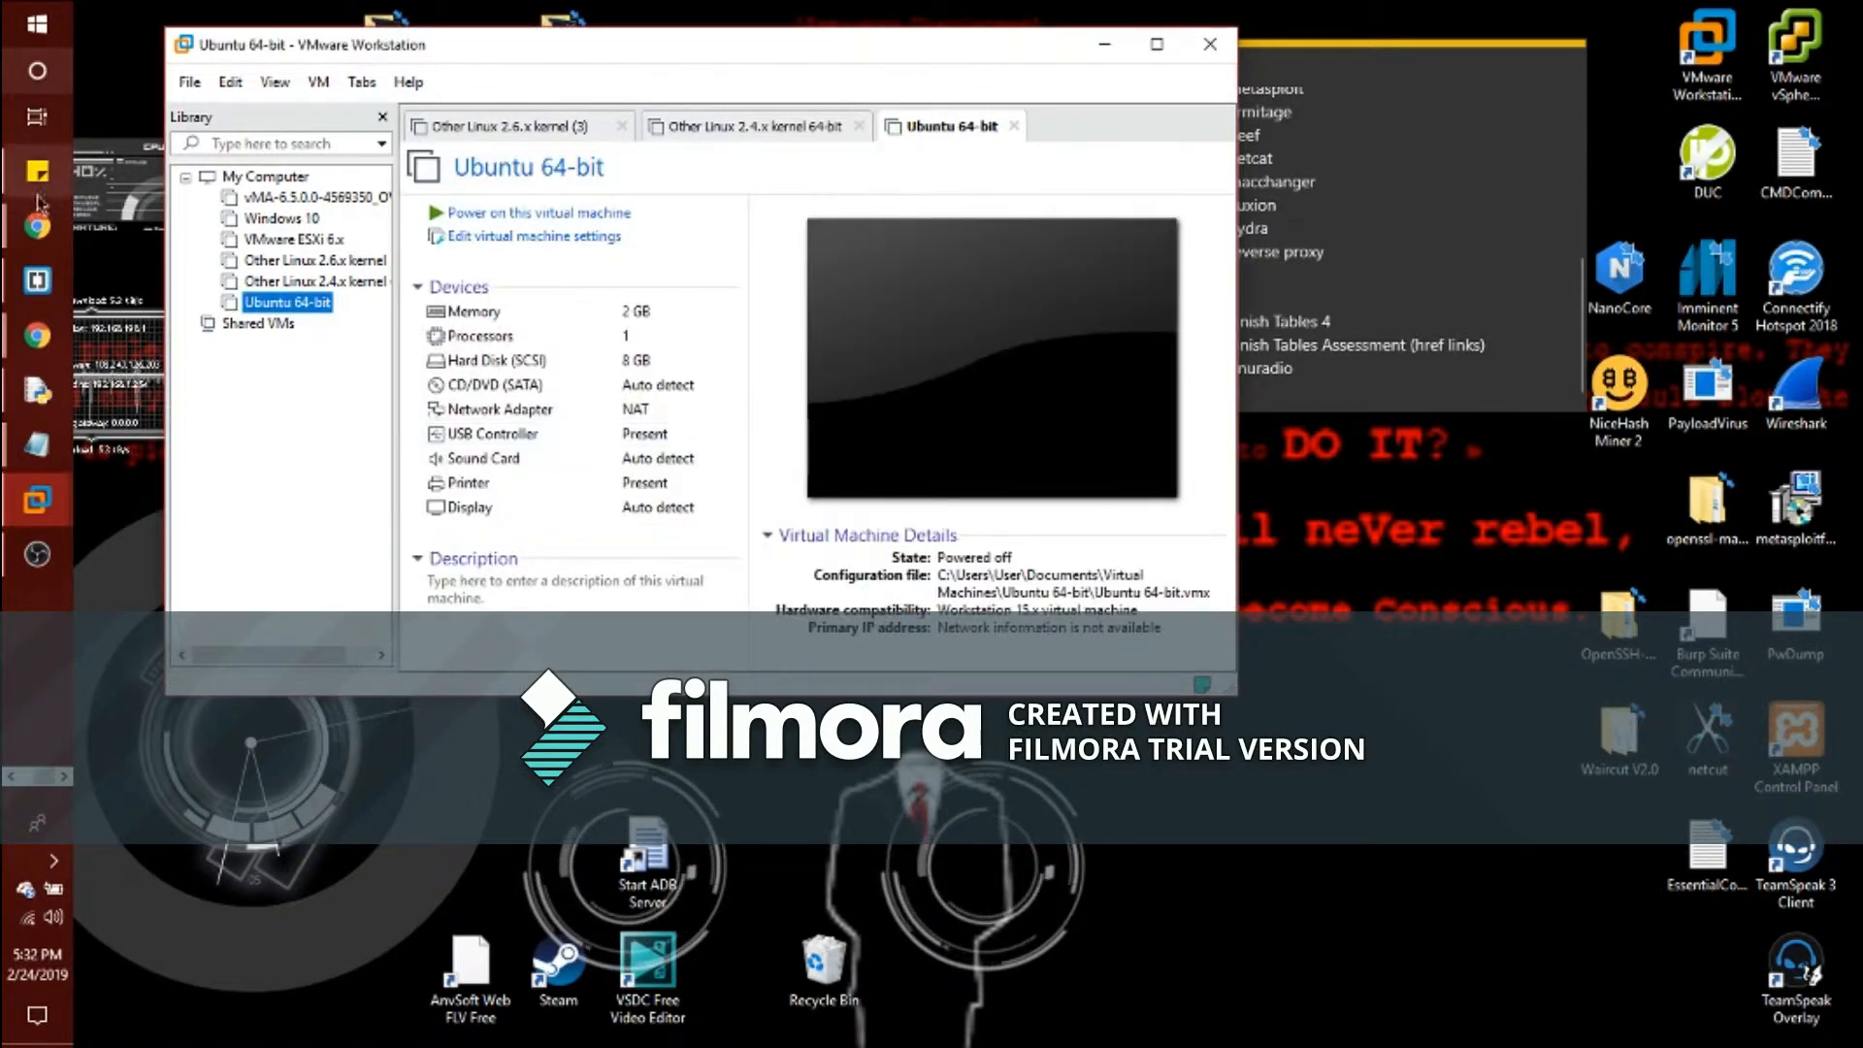
Switch to a new Chrome window, search for "ubuntu iso file" and open the Download Ubuntu Desktop result
{"action": "left_click", "coordinate": [12, 782]}
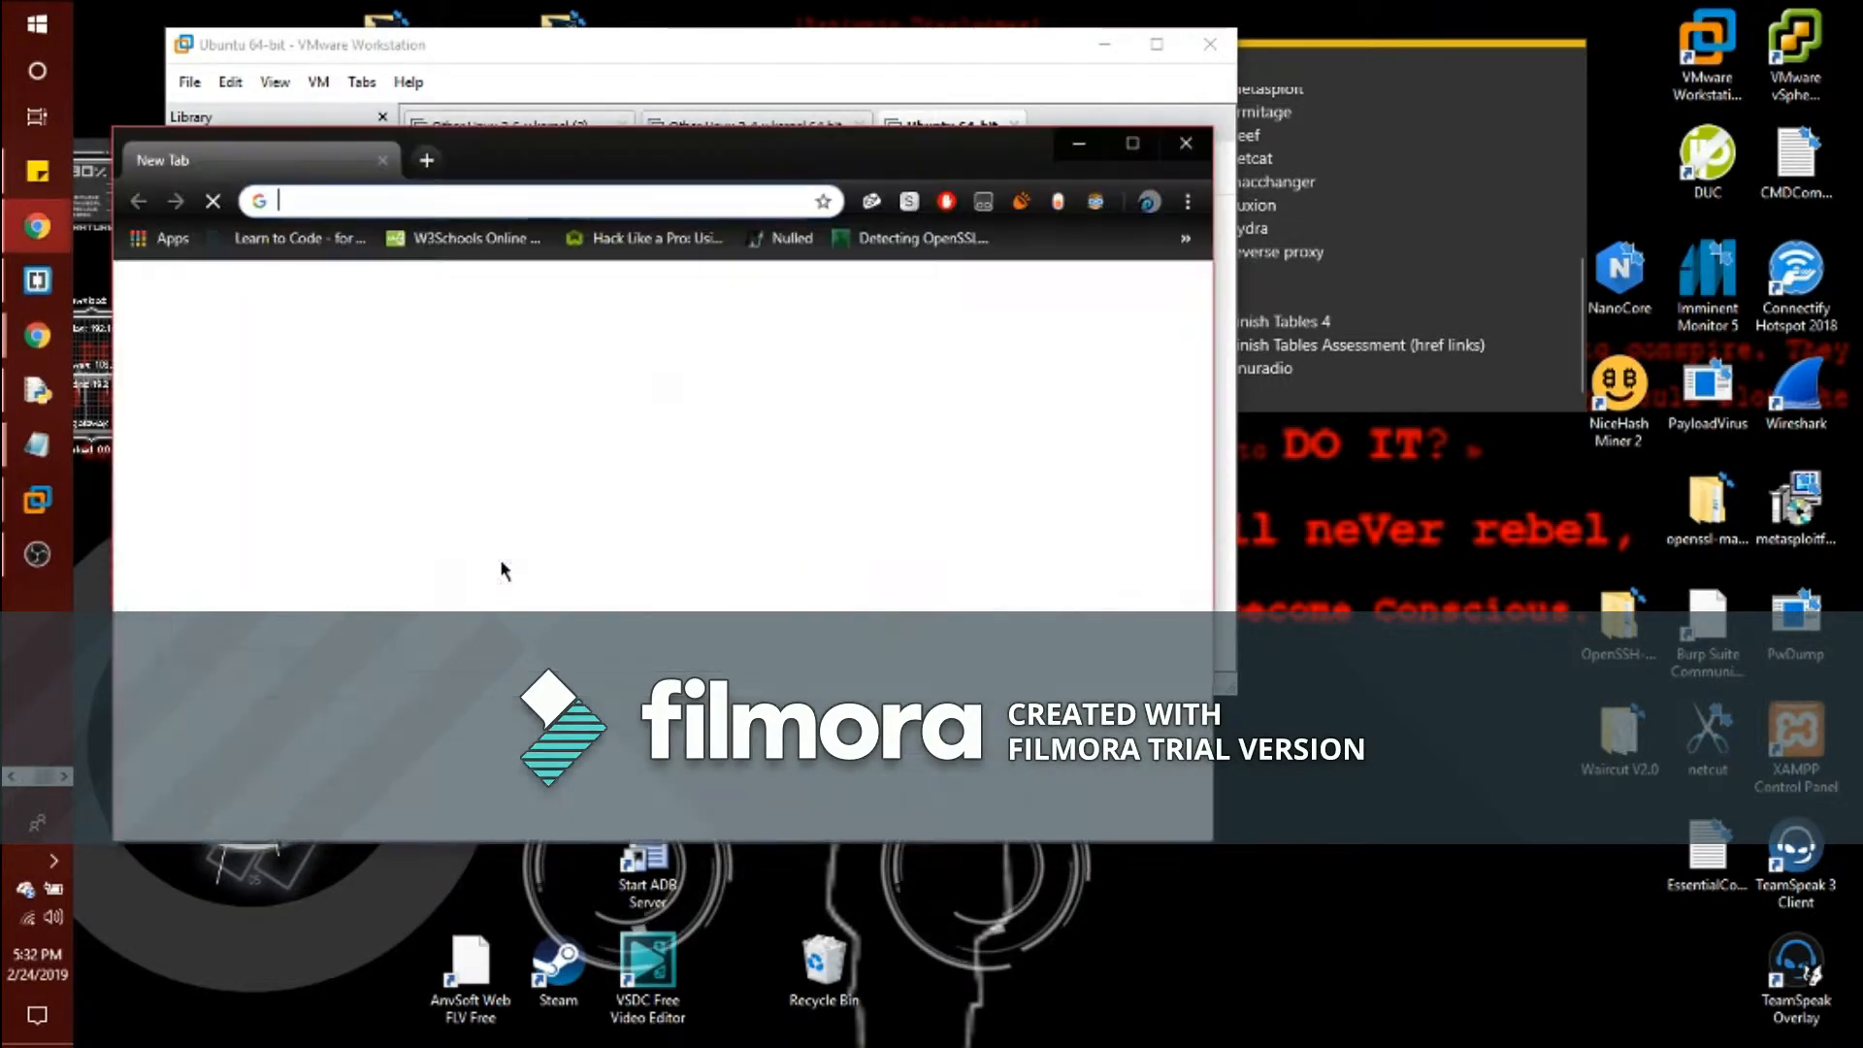
{"action": "type", "text": "ubun"}
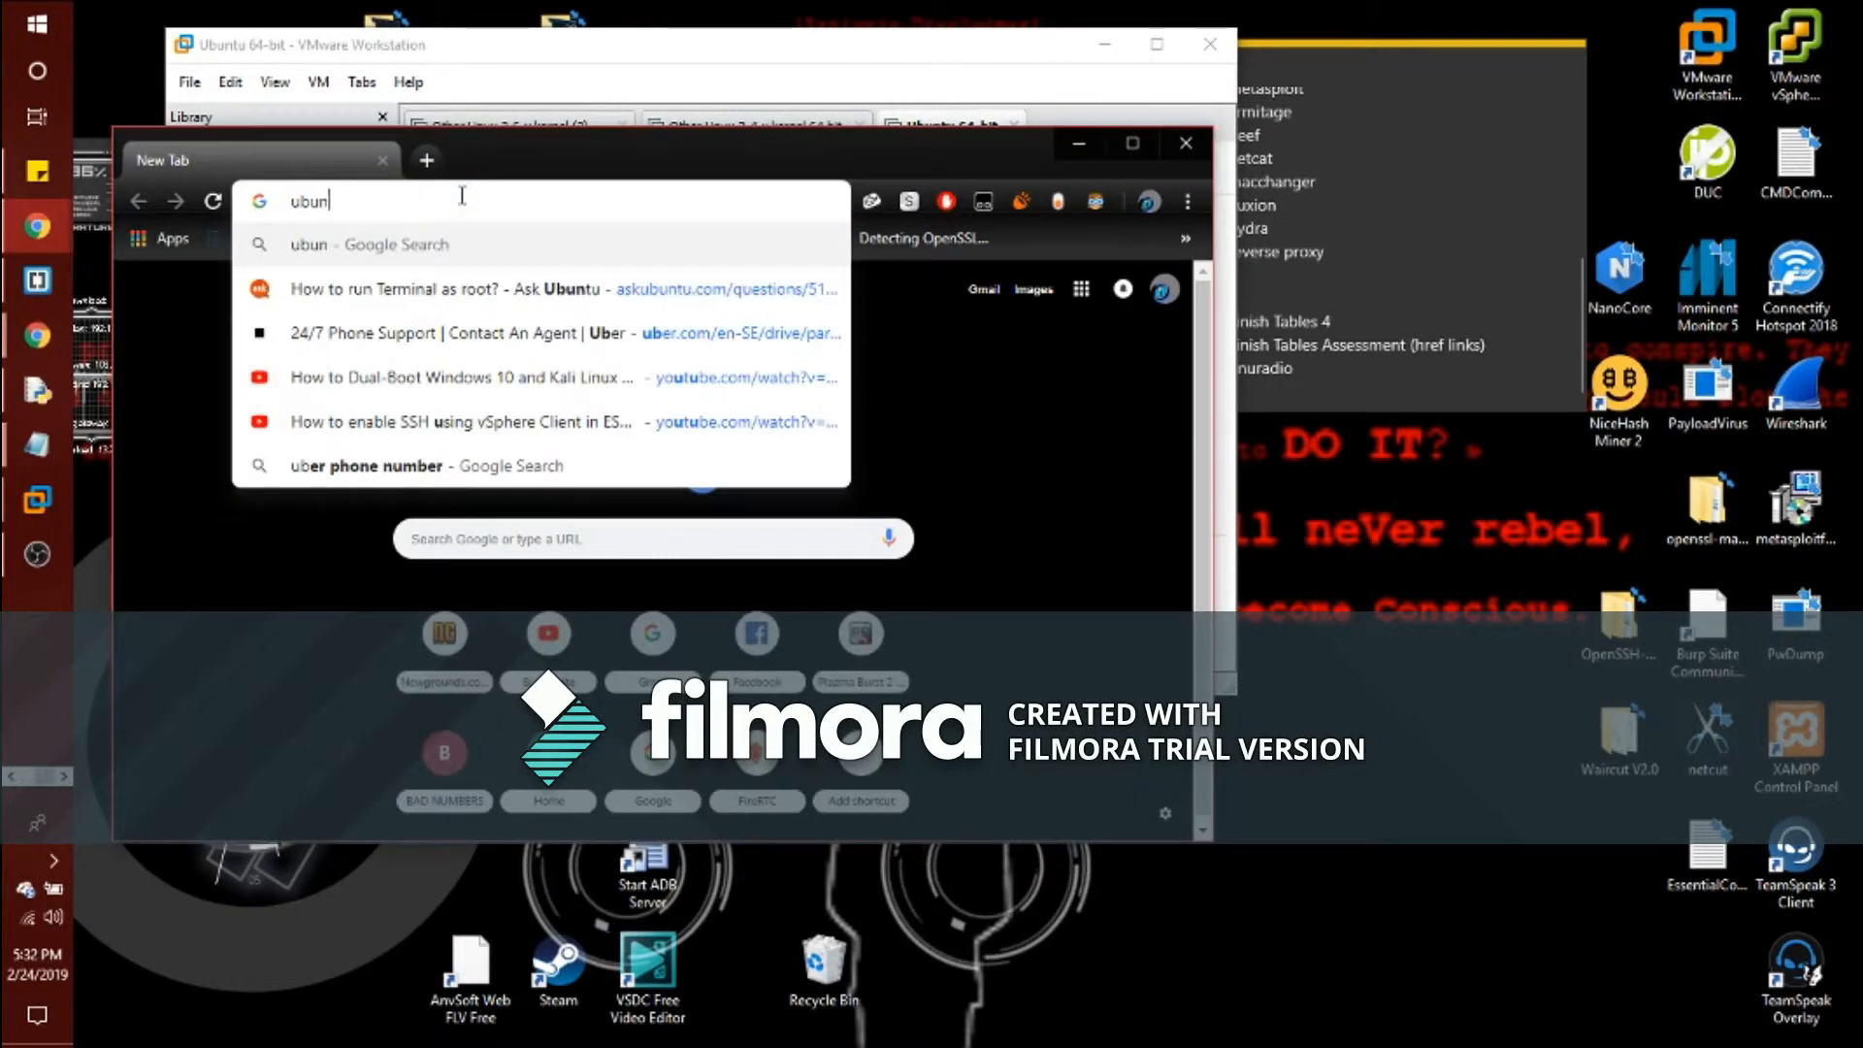
{"action": "type", "text": "tu iso file"}
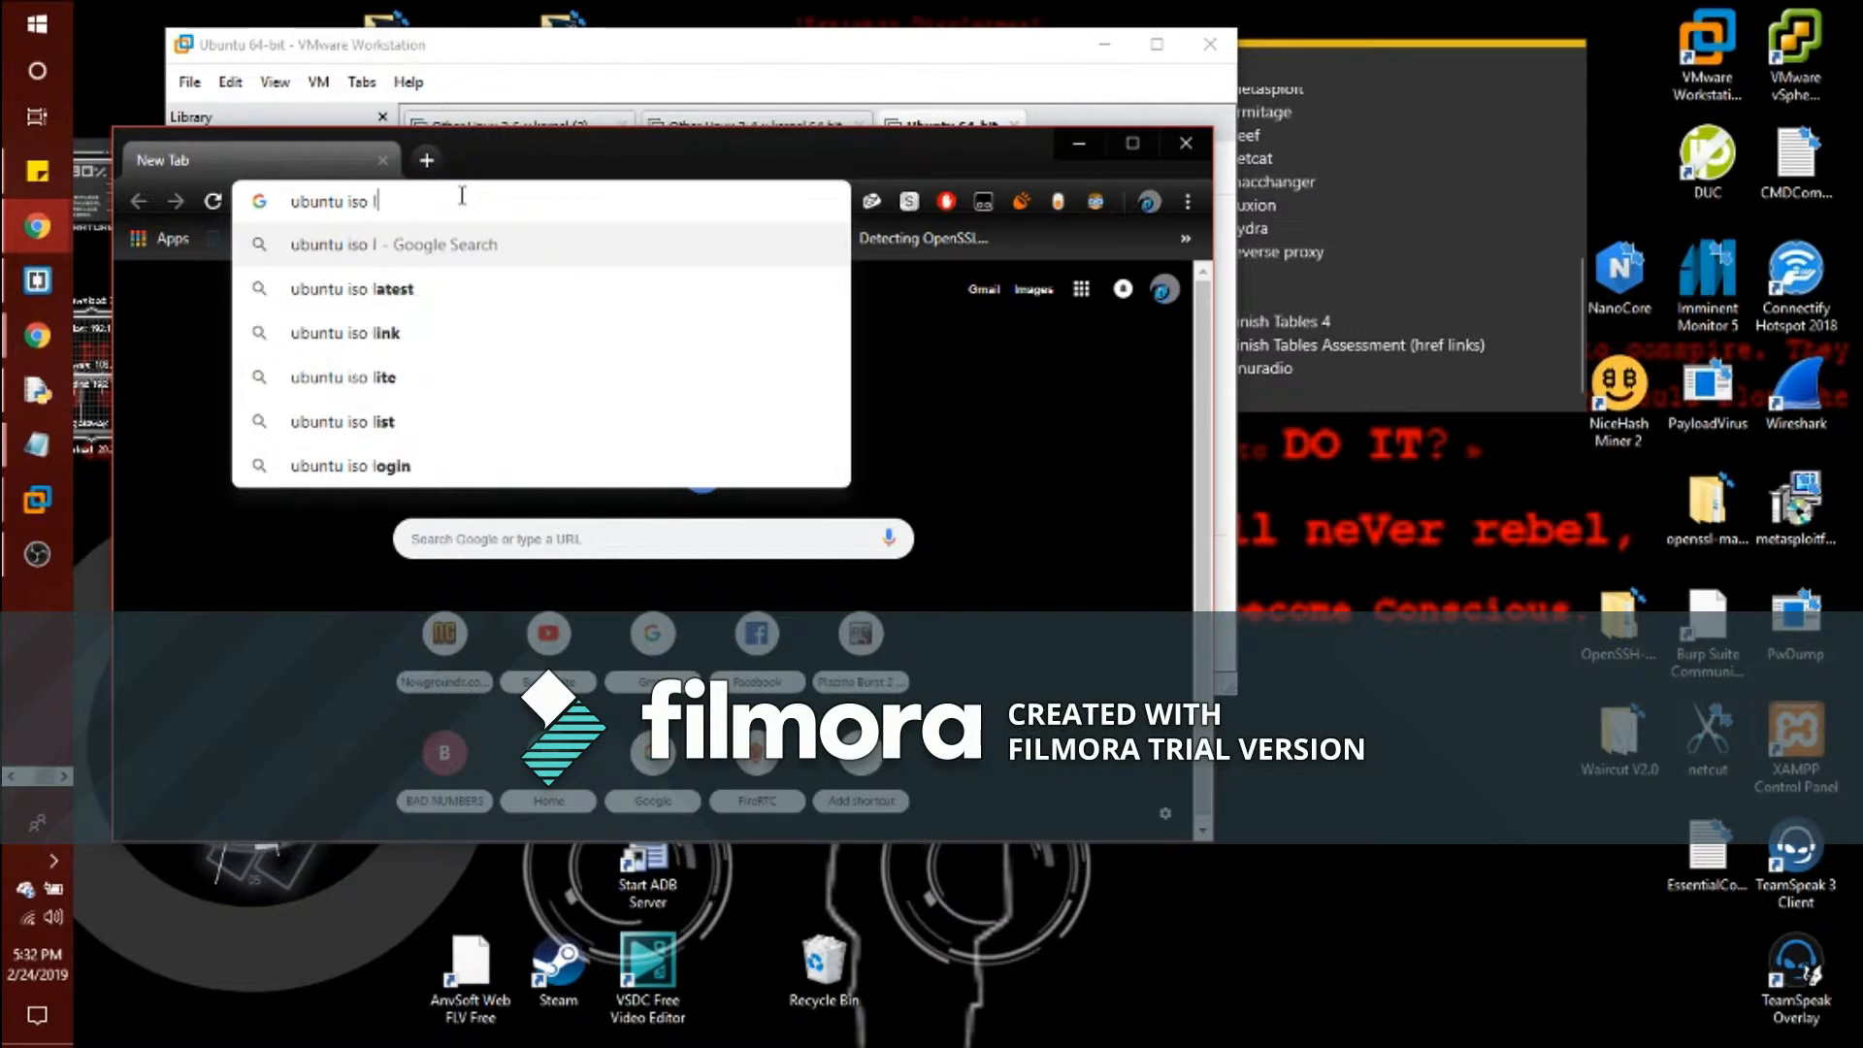
{"action": "key", "text": "Return"}
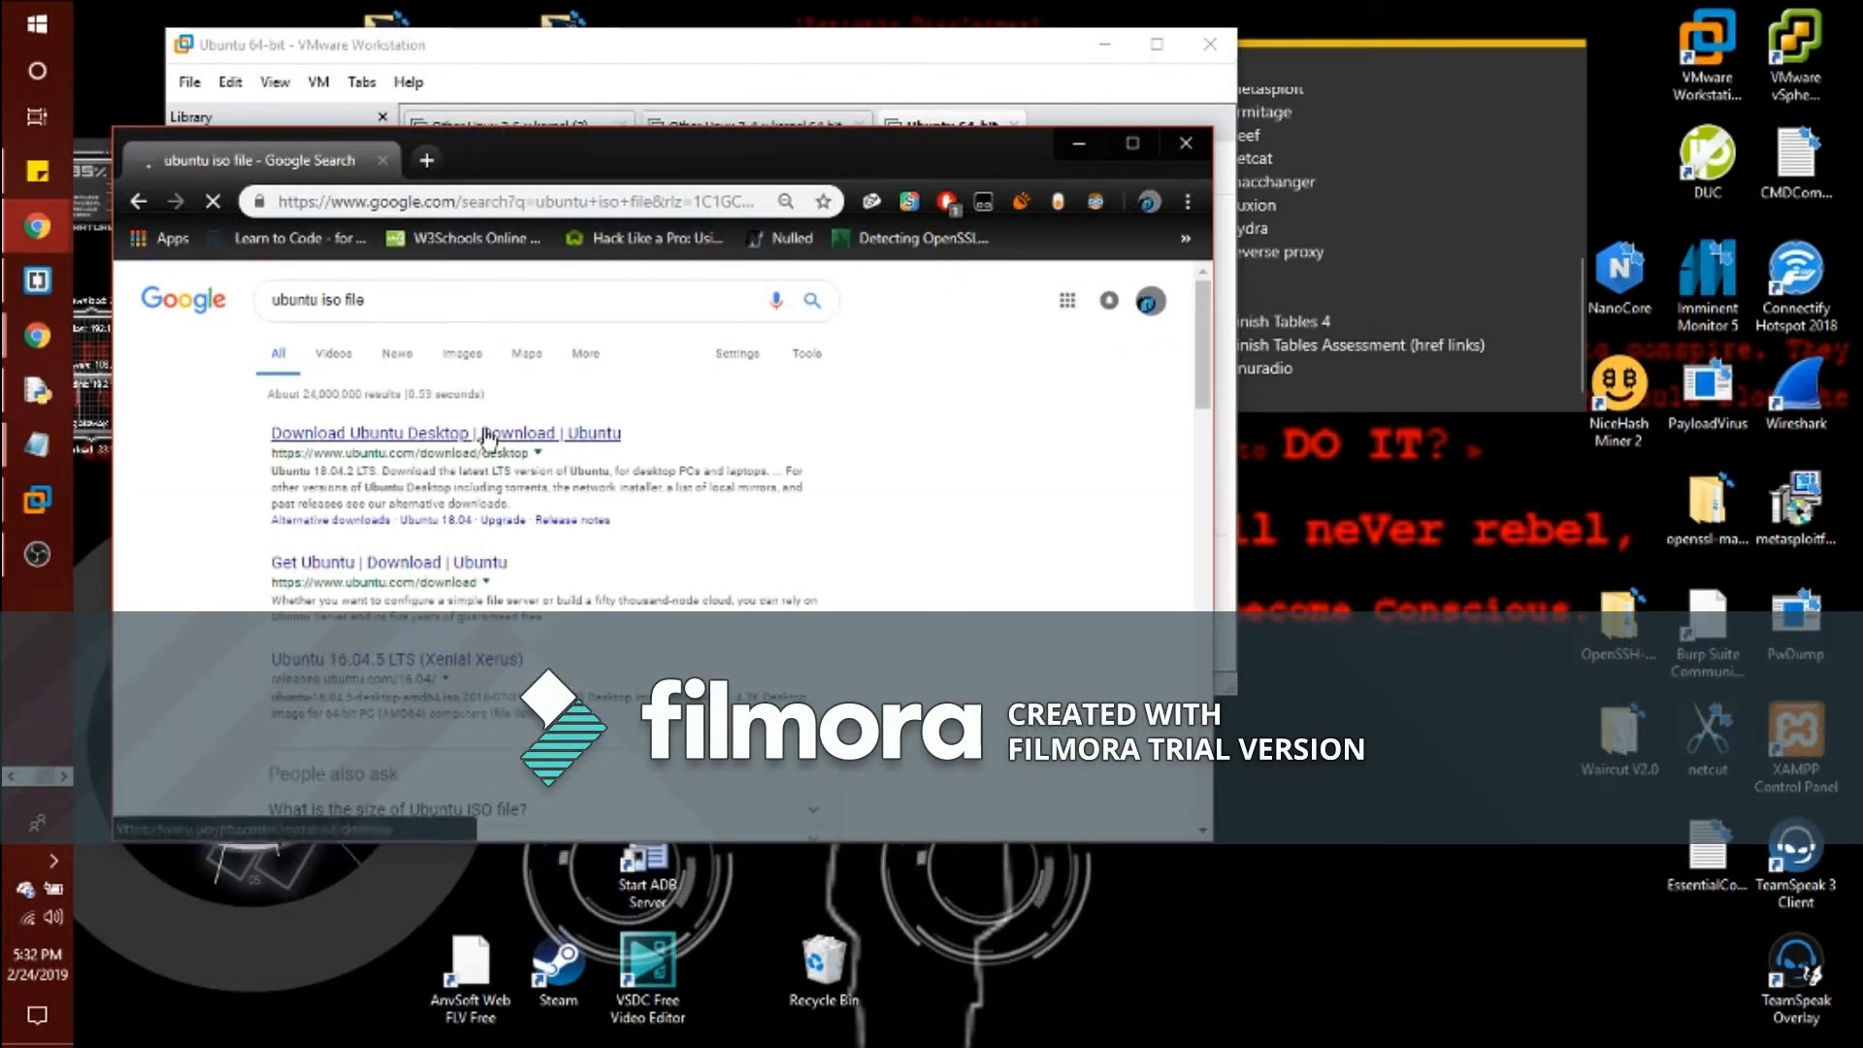
{"action": "left_click", "coordinate": [488, 436]}
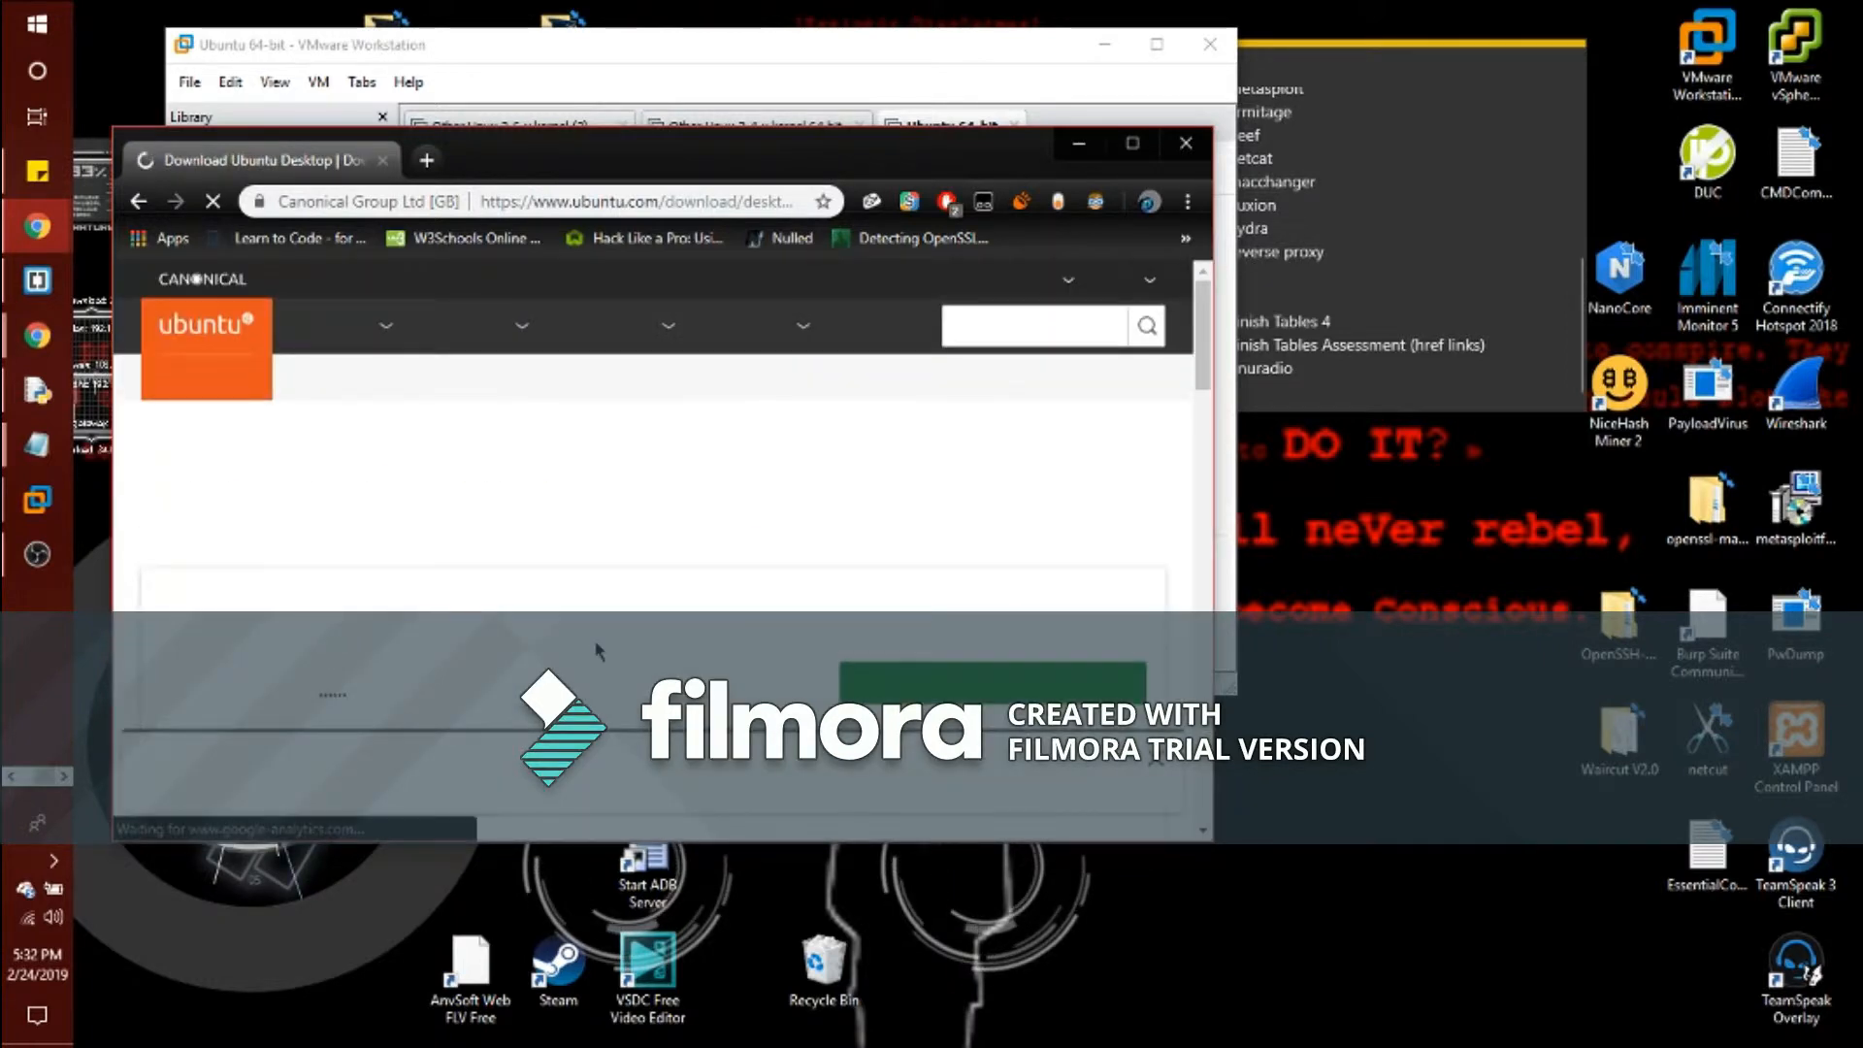
Examine the Ubuntu Desktop download page for the system requirements and the Ubuntu 18.10 download options
{"action": "scroll", "coordinate": [753, 613], "scroll_direction": "down", "scroll_amount": 10}
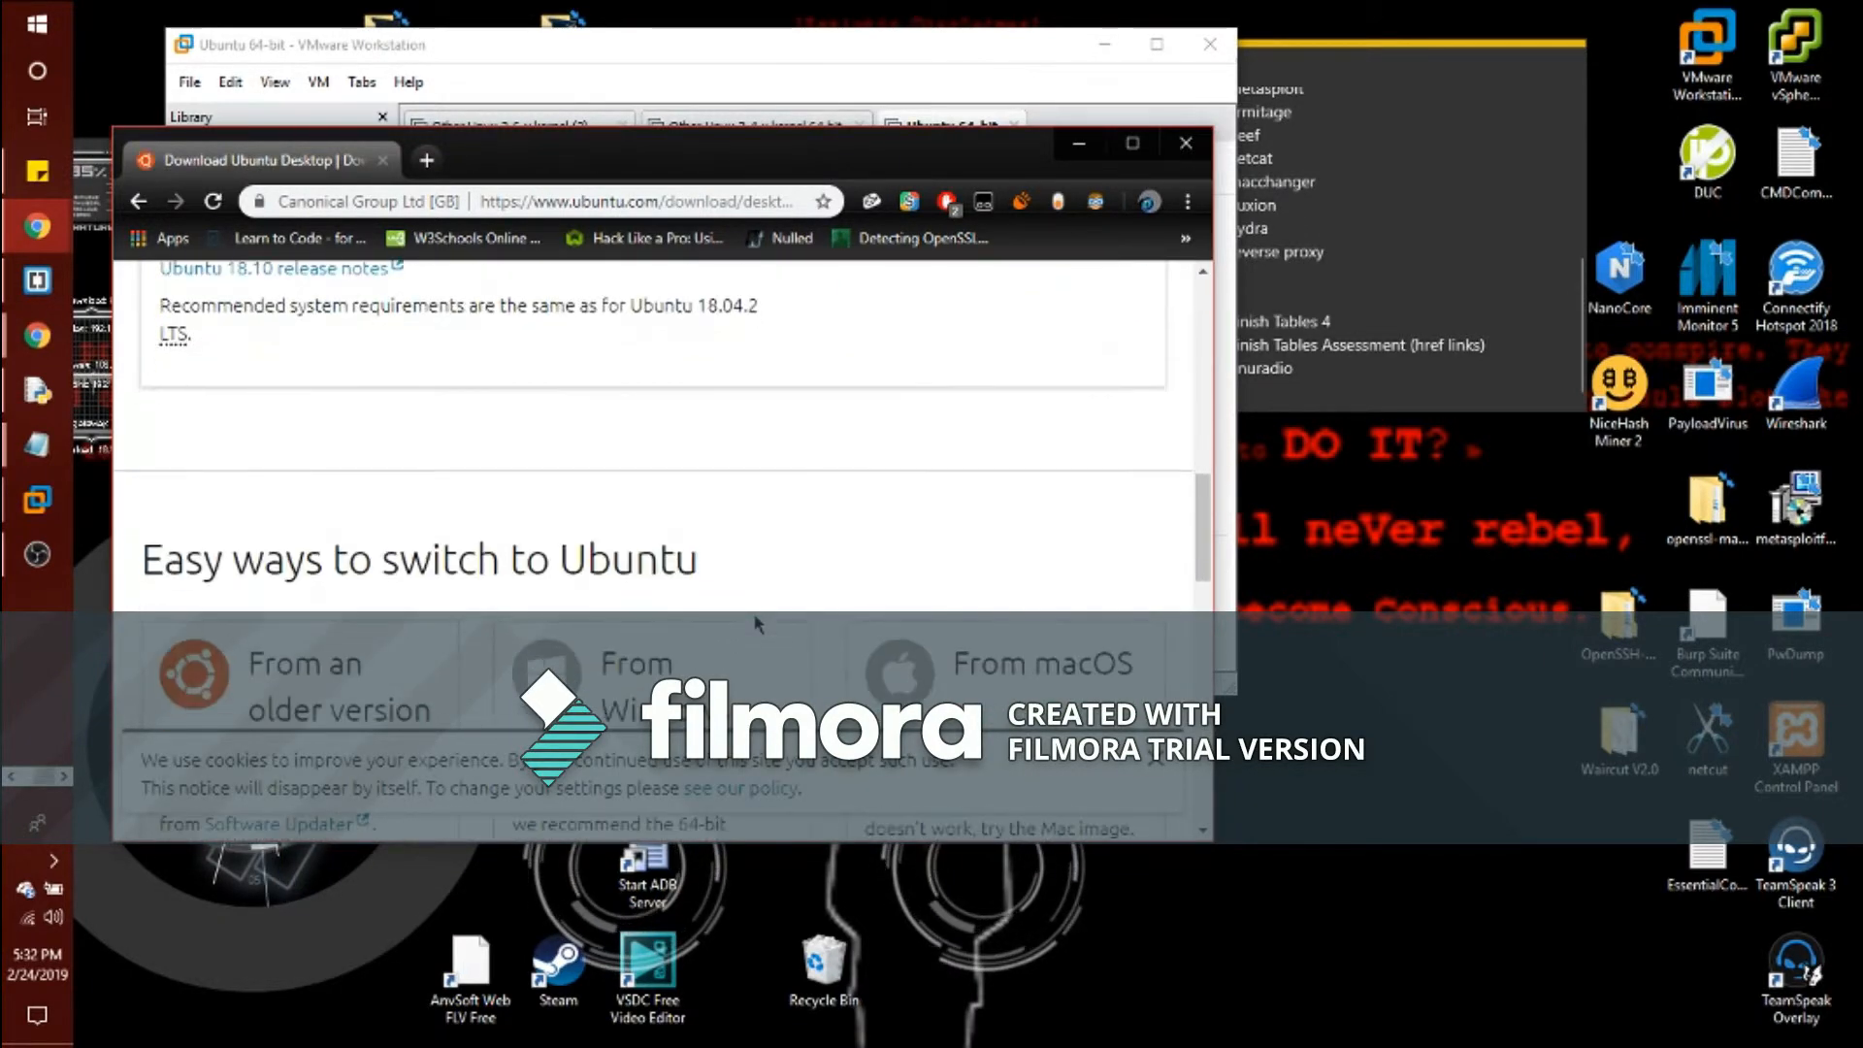
{"action": "scroll", "coordinate": [756, 617], "scroll_direction": "down", "scroll_amount": 5}
{"action": "scroll", "coordinate": [758, 622], "scroll_direction": "up", "scroll_amount": 5}
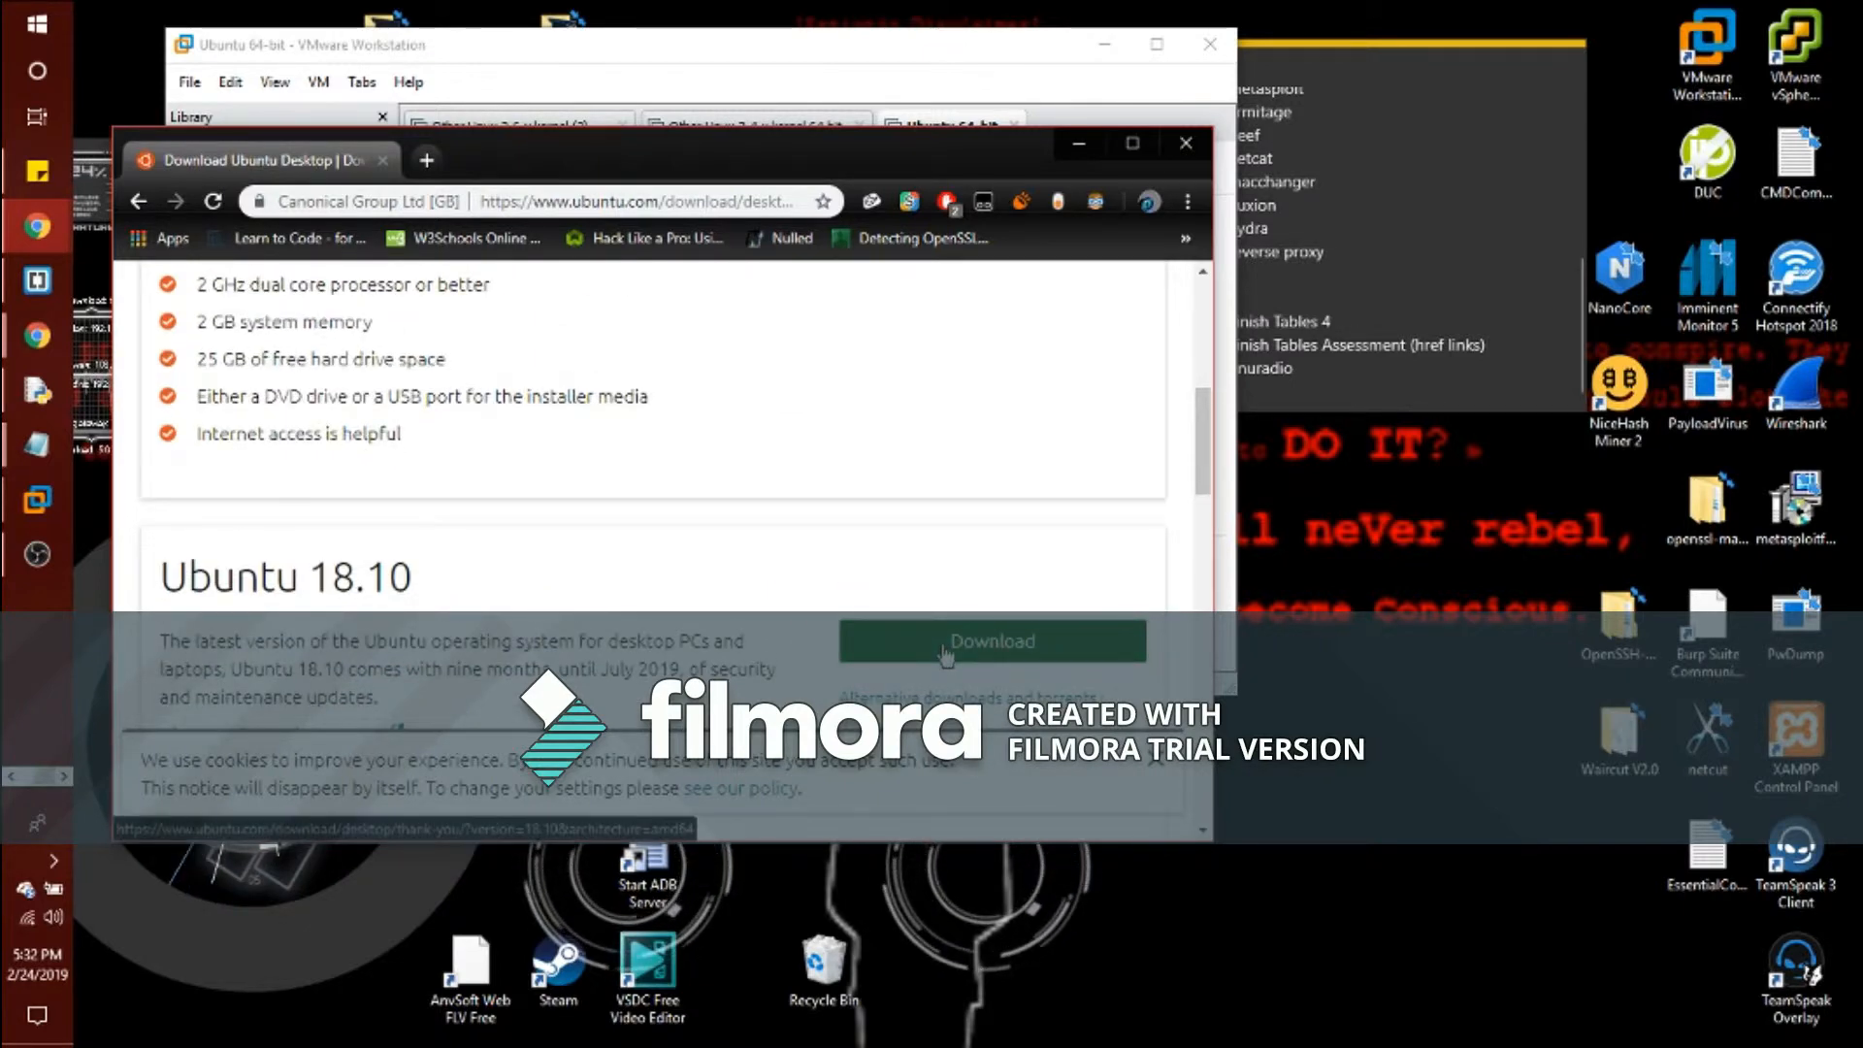
{"action": "scroll", "coordinate": [946, 657], "scroll_direction": "down", "scroll_amount": 5}
{"action": "scroll", "coordinate": [965, 544], "scroll_direction": "up", "scroll_amount": 4}
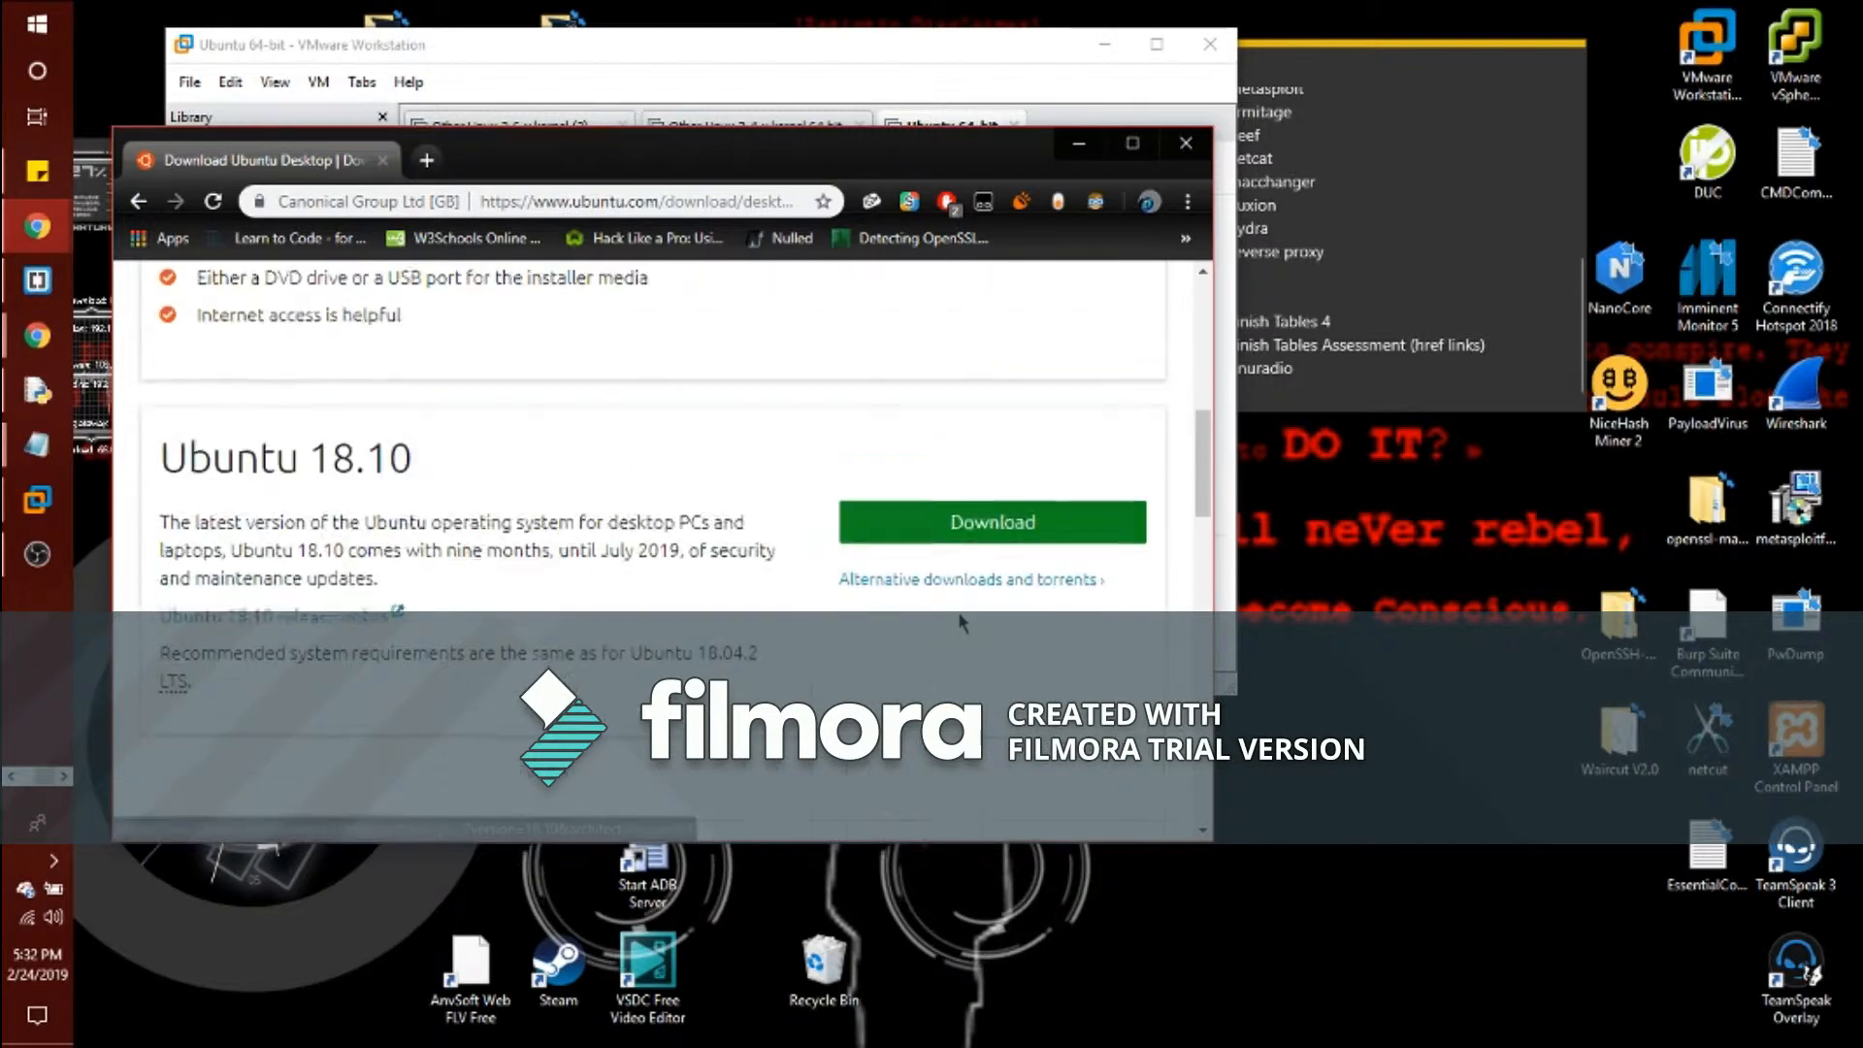
Download the Ubuntu 18.10 desktop ISO and show the downloaded file in its folder
{"action": "left_click", "coordinate": [969, 529]}
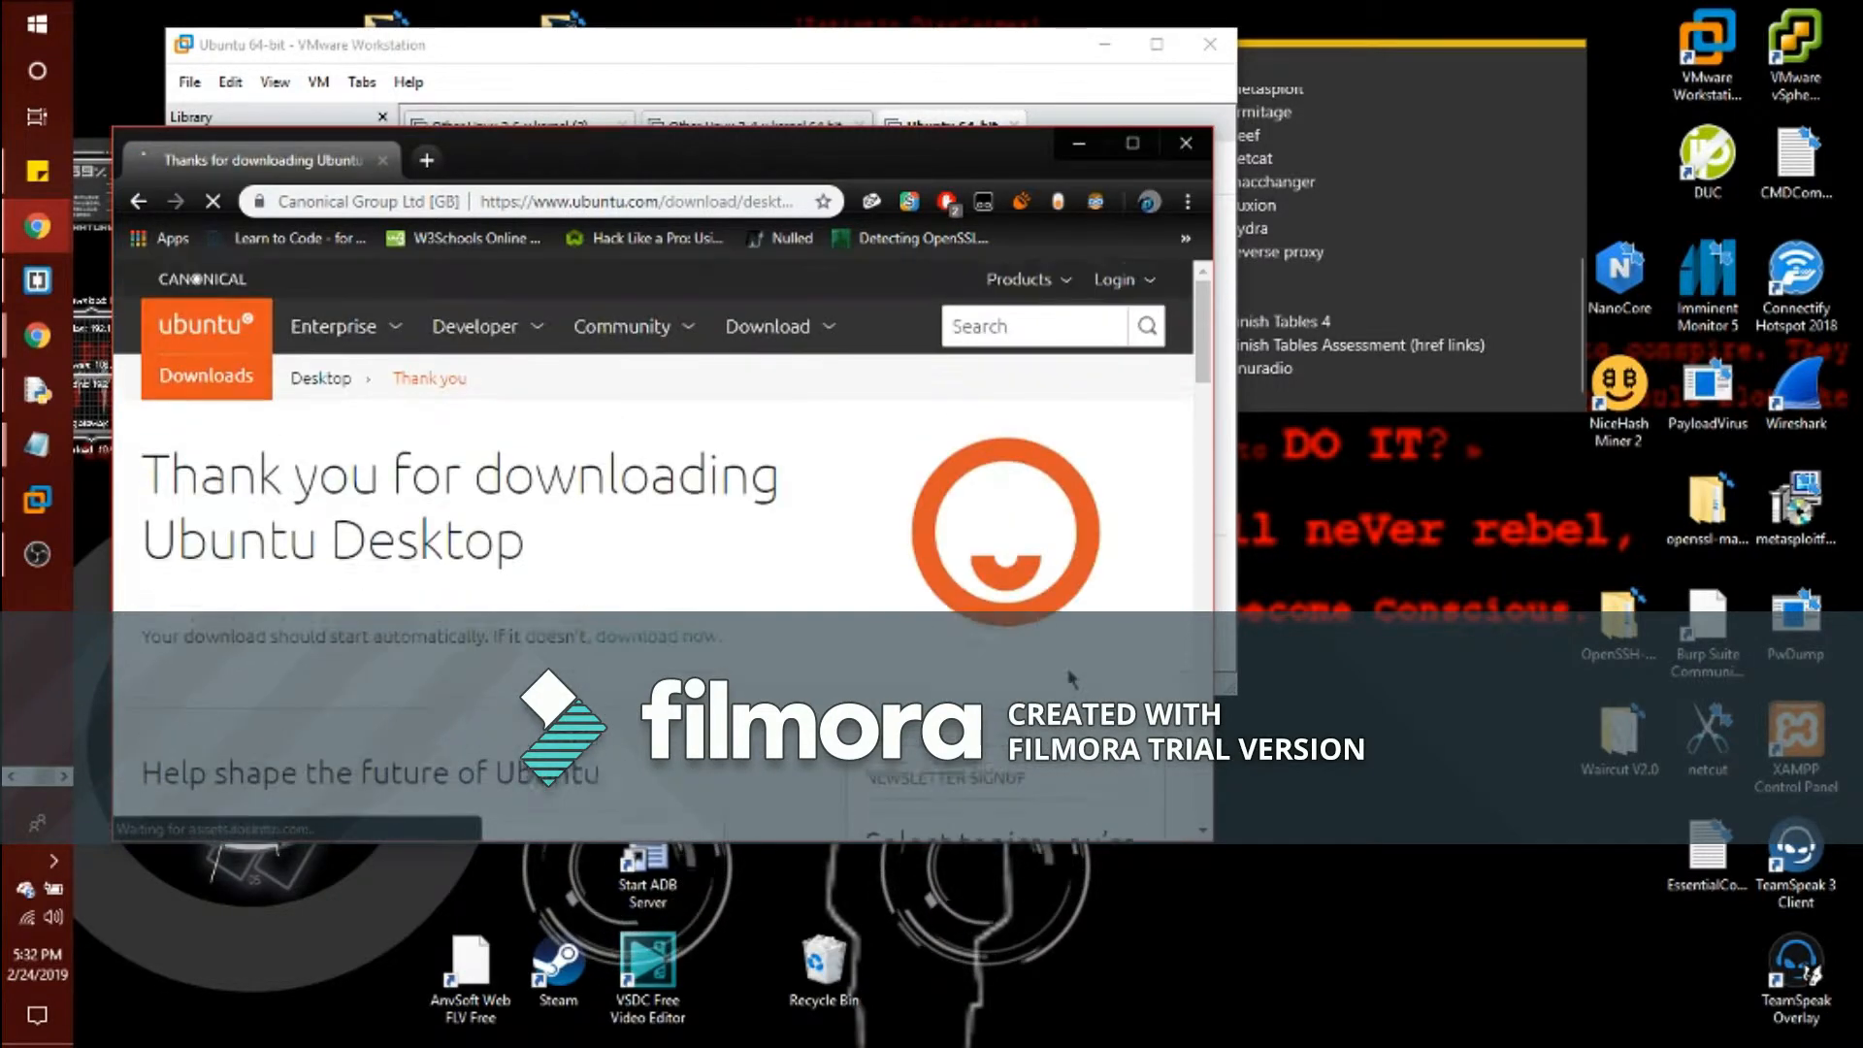
{"action": "scroll", "coordinate": [1074, 682], "scroll_direction": "down", "scroll_amount": 3}
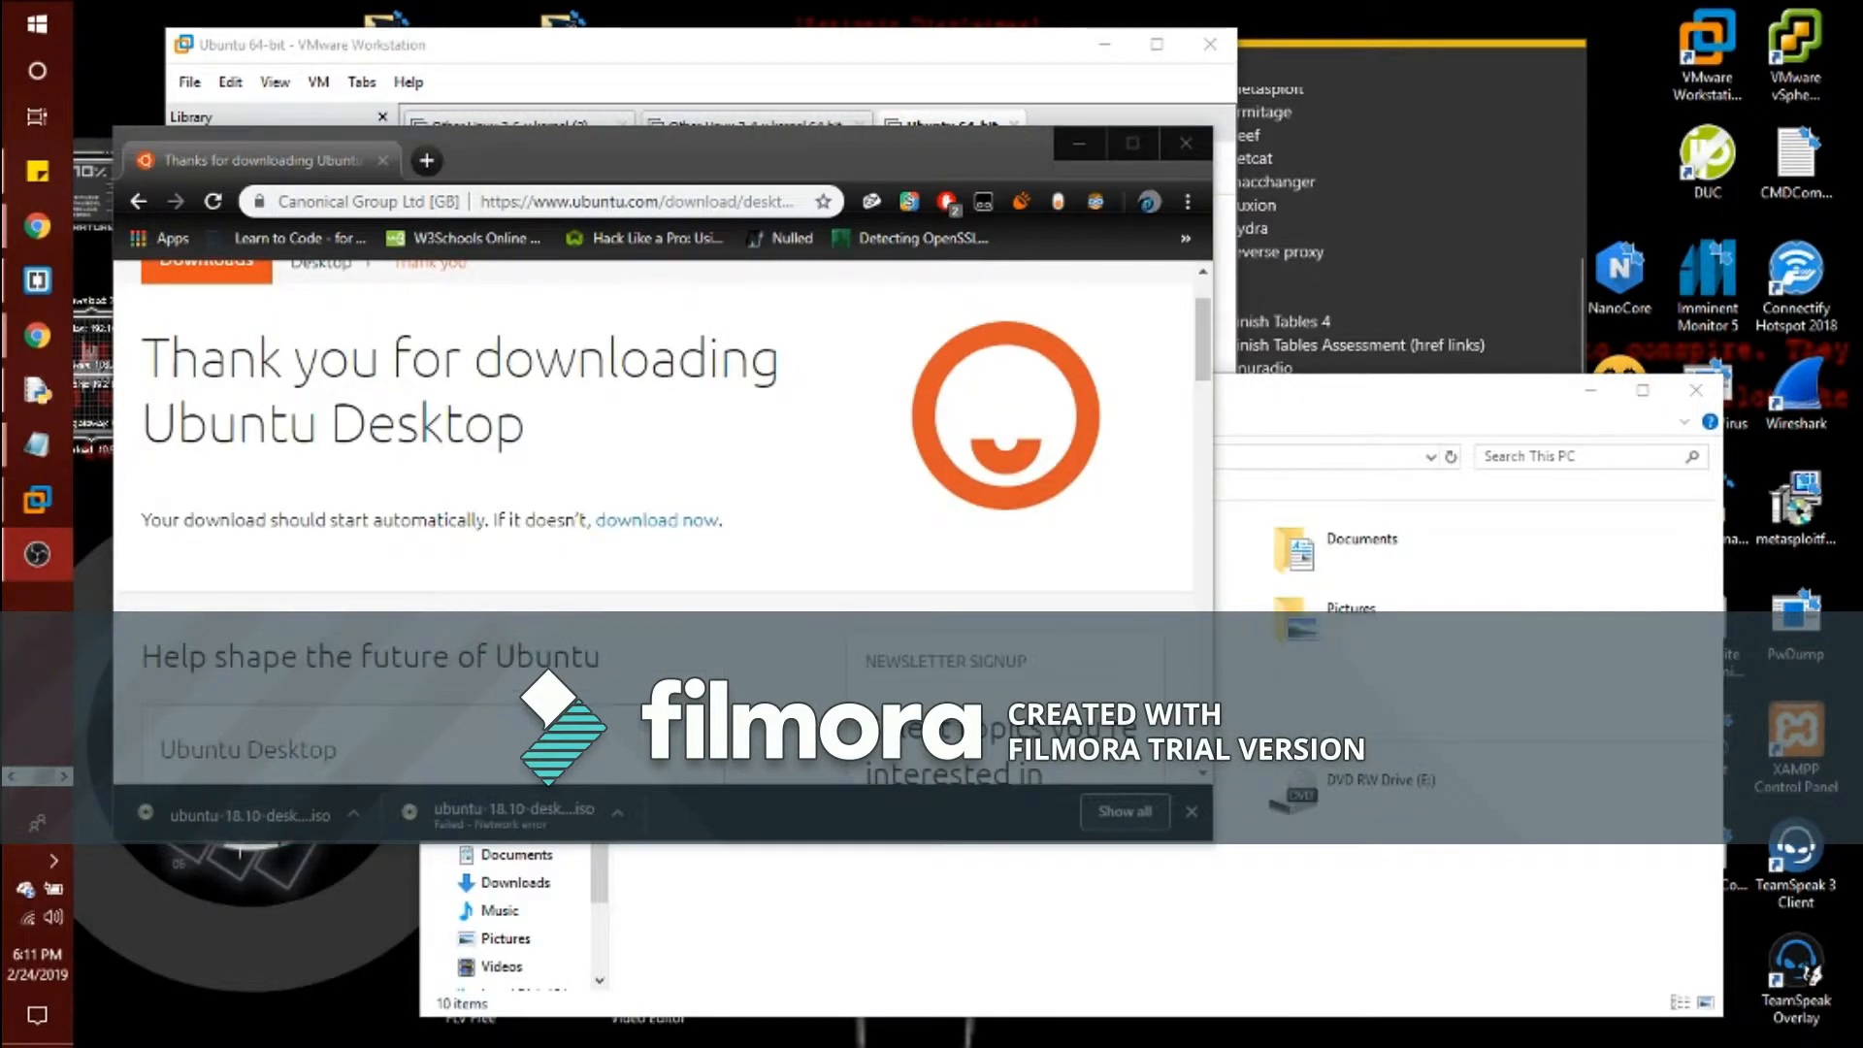
{"action": "left_click", "coordinate": [357, 818]}
{"action": "left_click", "coordinate": [412, 922]}
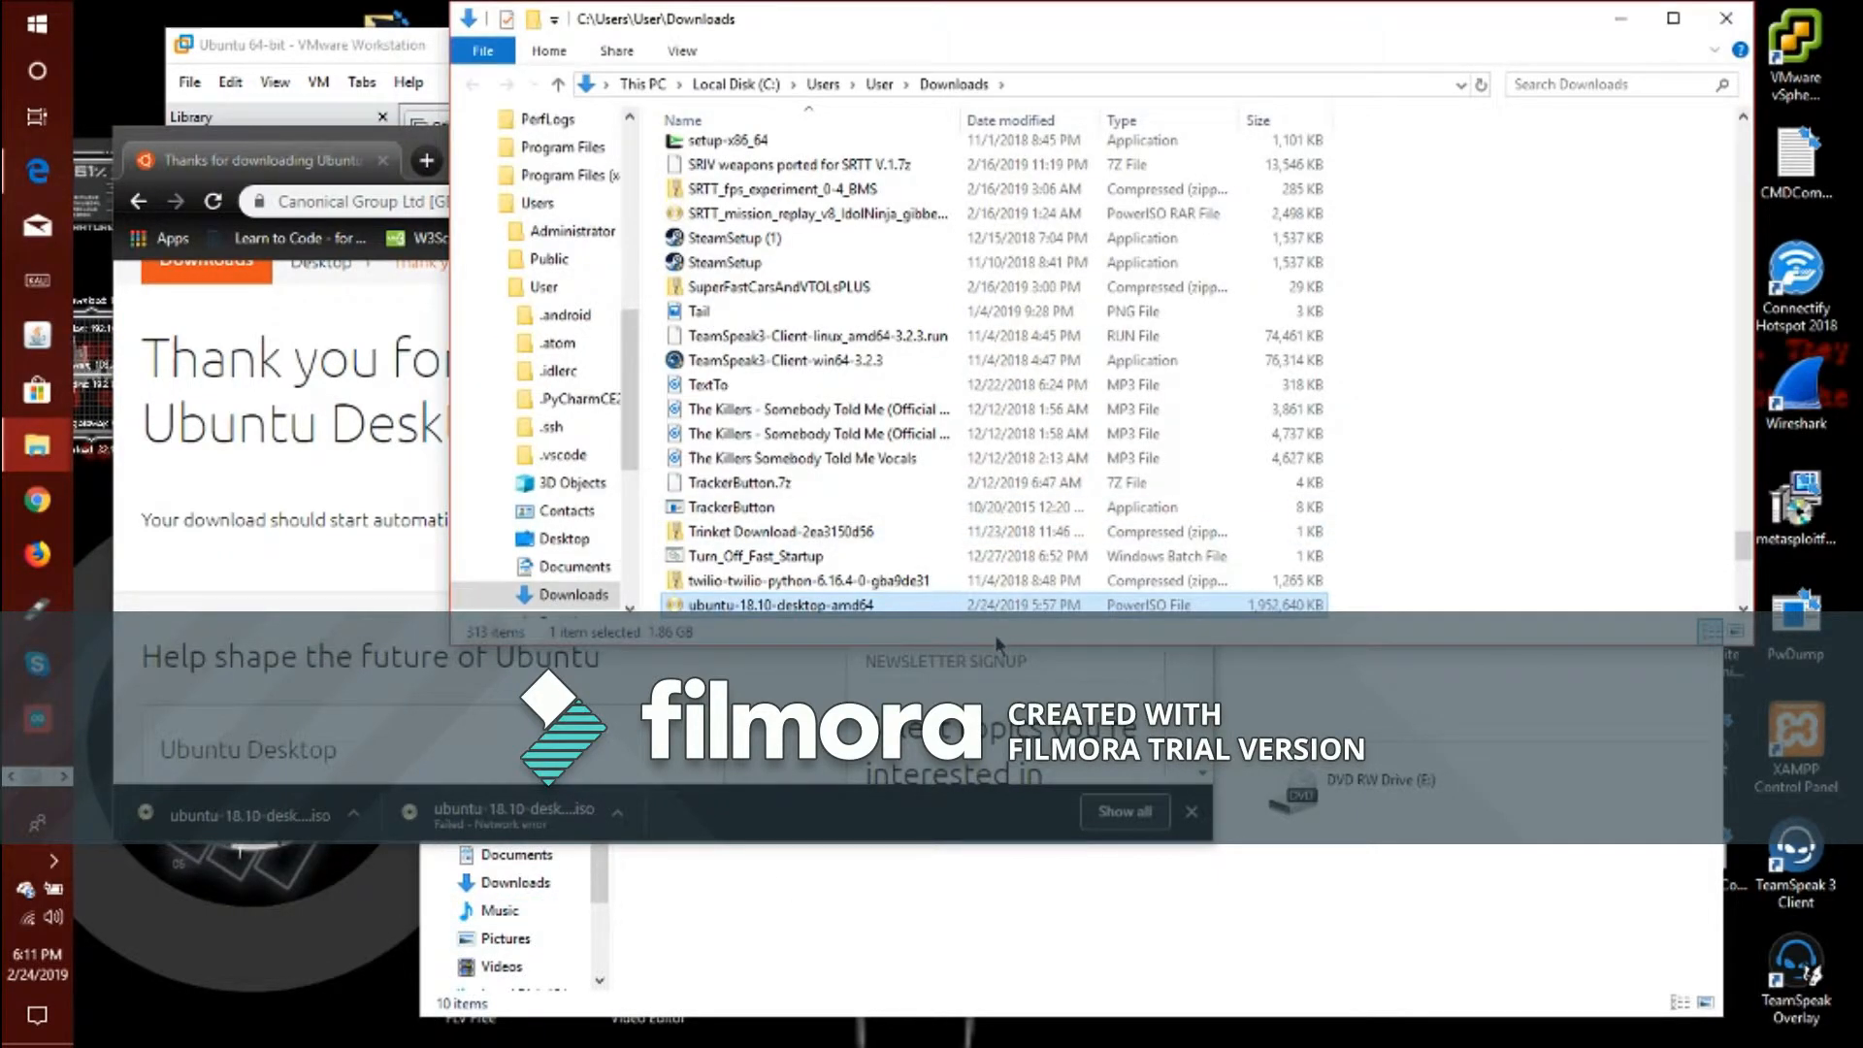
Close the Ubuntu download page and the This PC window, and open the Ubuntu 64-bit machine's settings
{"action": "left_click", "coordinate": [435, 145]}
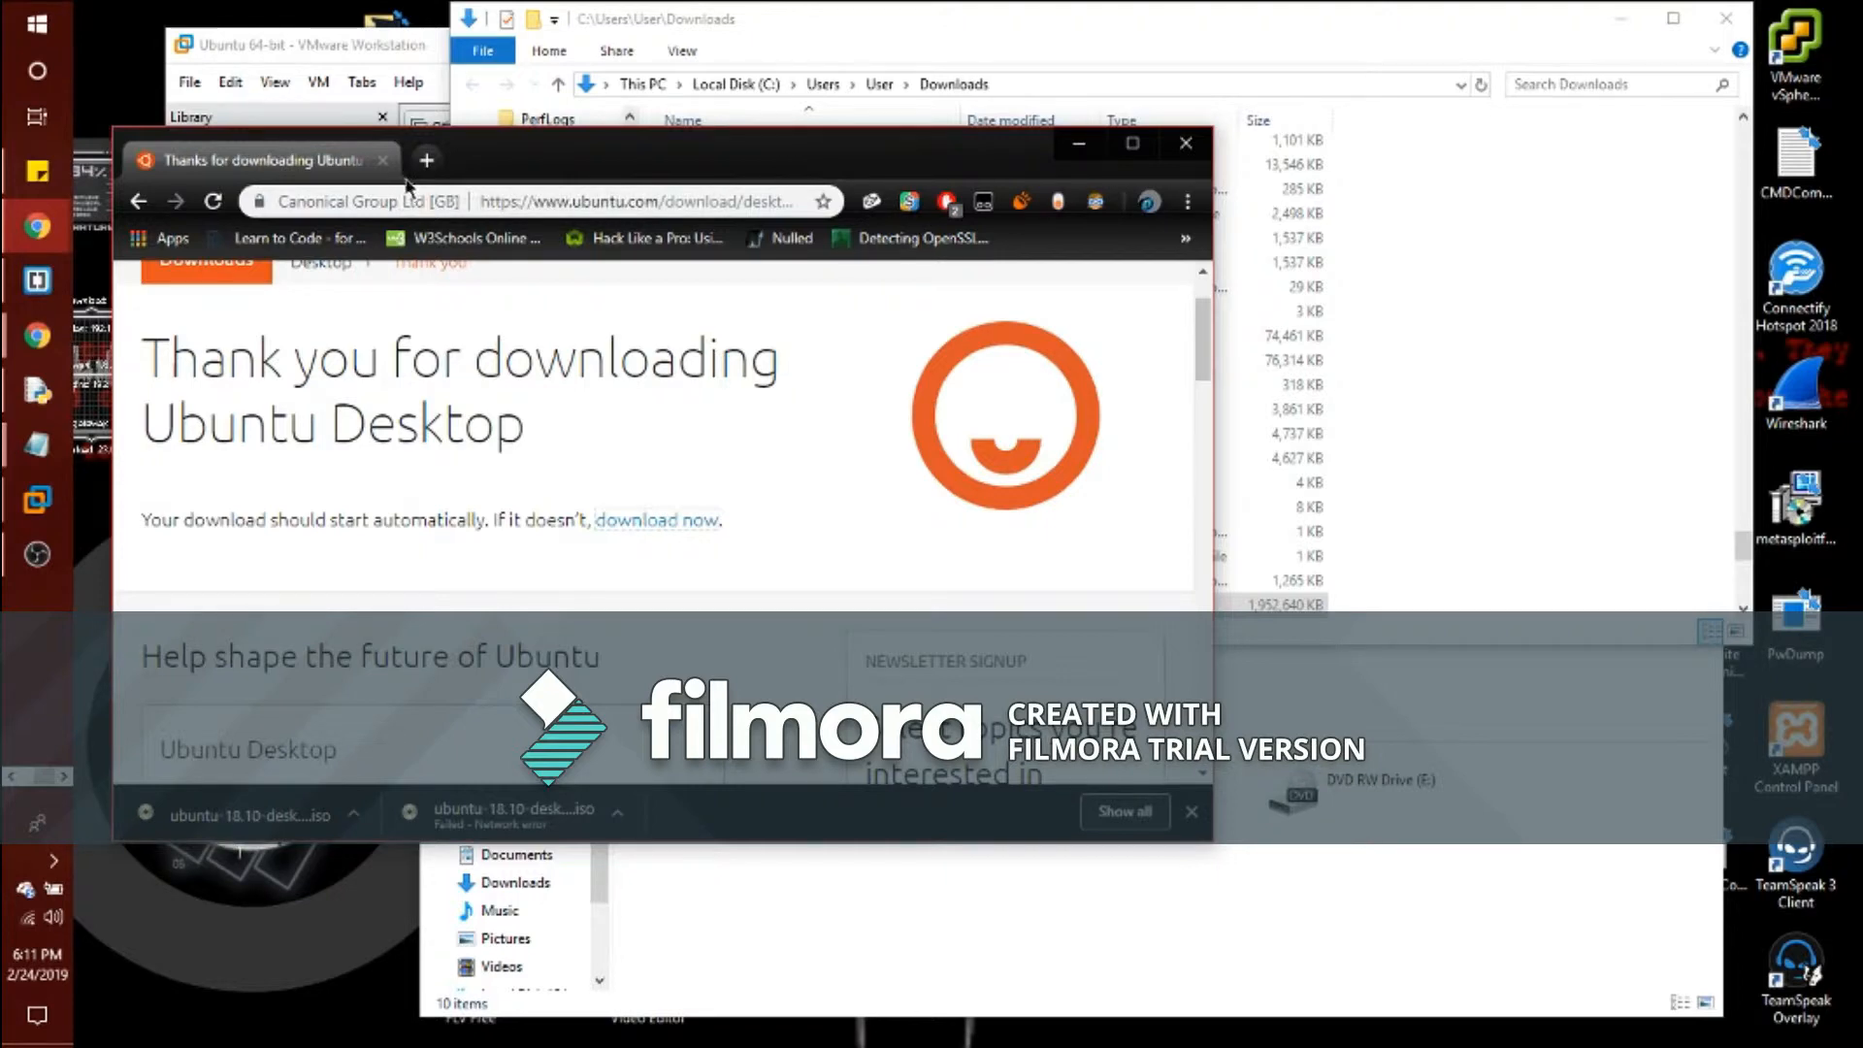
{"action": "left_click", "coordinate": [384, 160]}
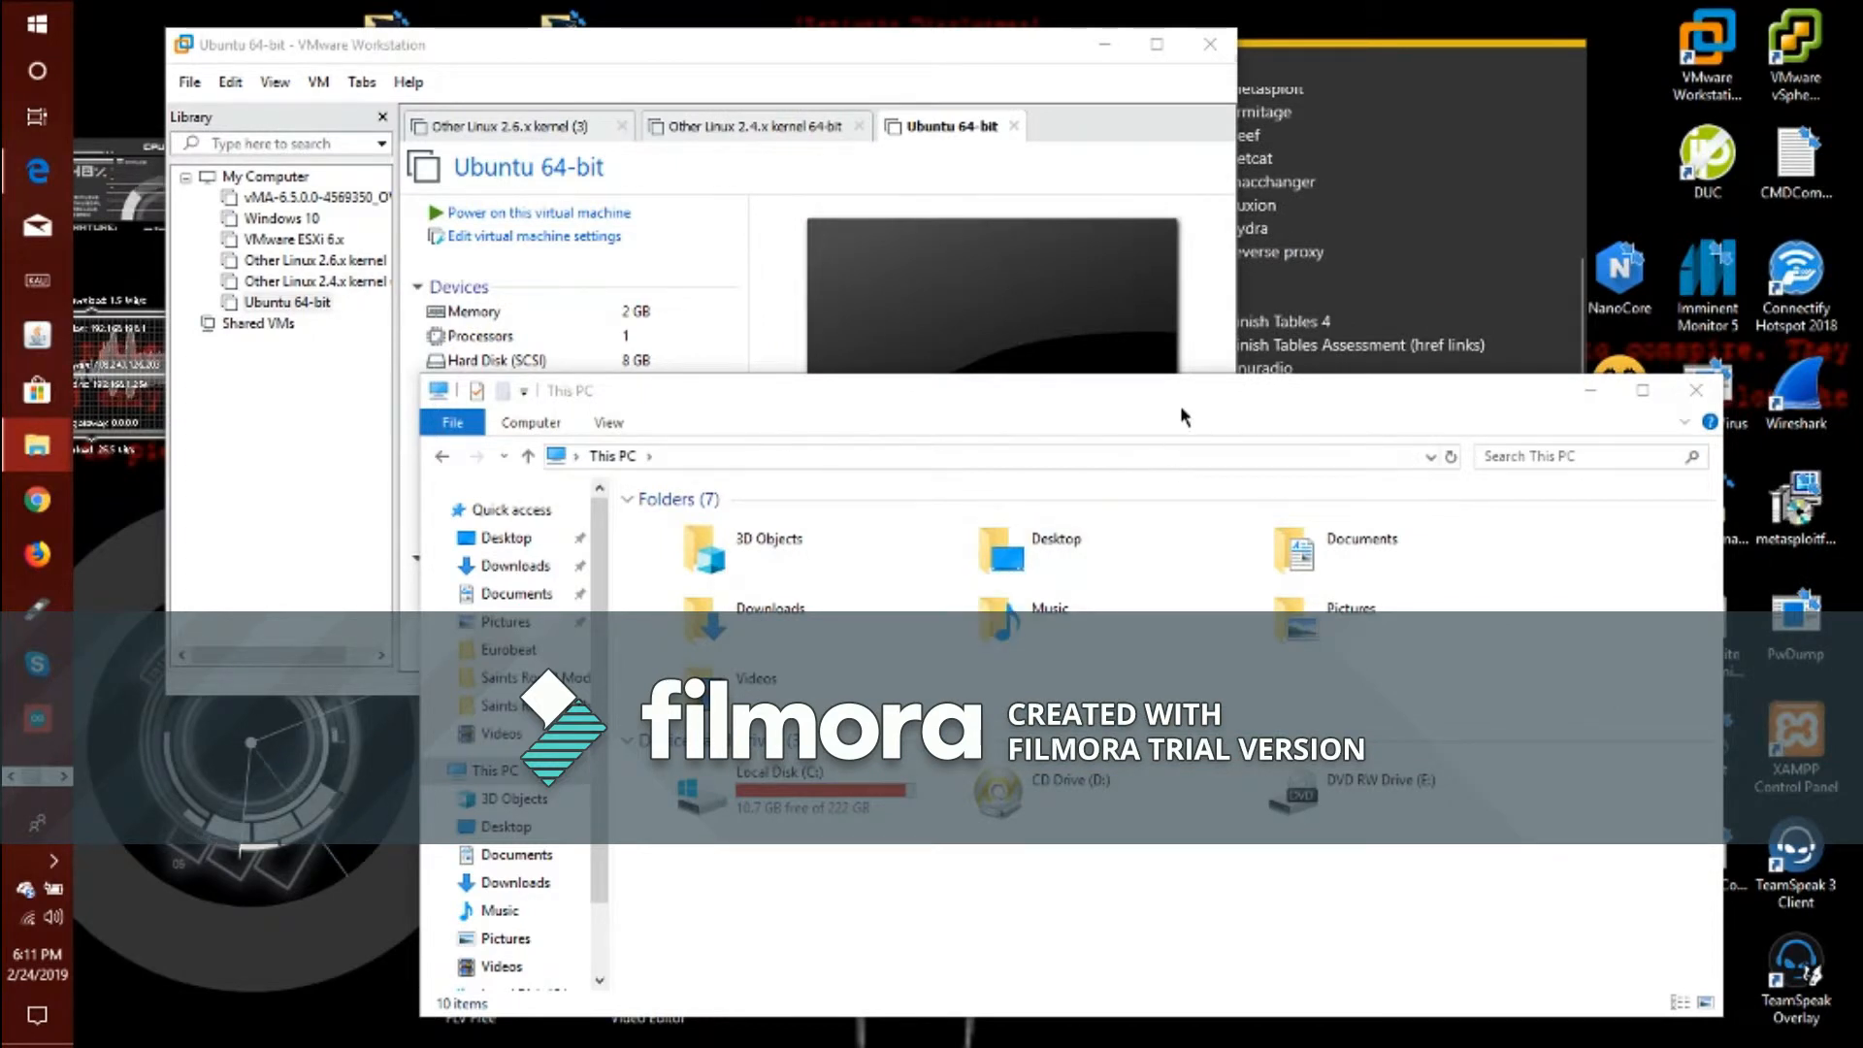
{"action": "left_click_drag", "start_coordinate": [1180, 405], "coordinate": [870, 381]}
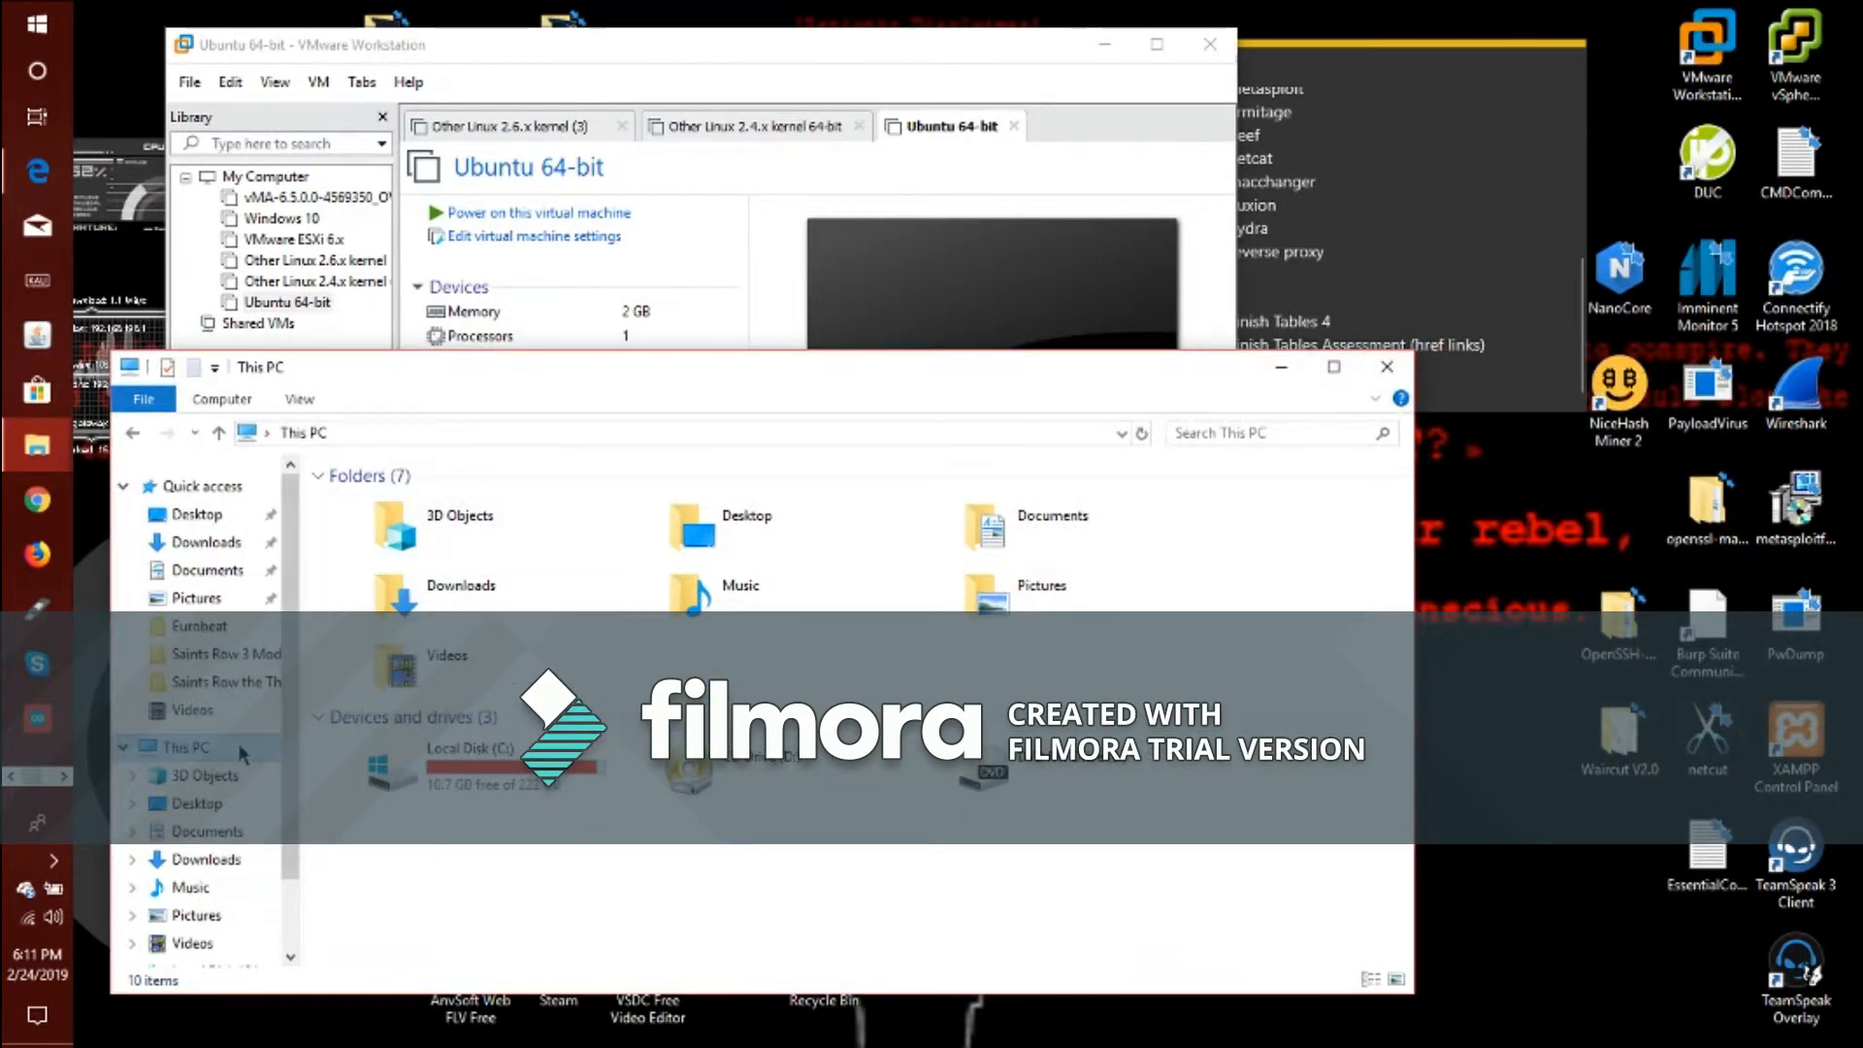
{"action": "left_click", "coordinate": [1386, 366]}
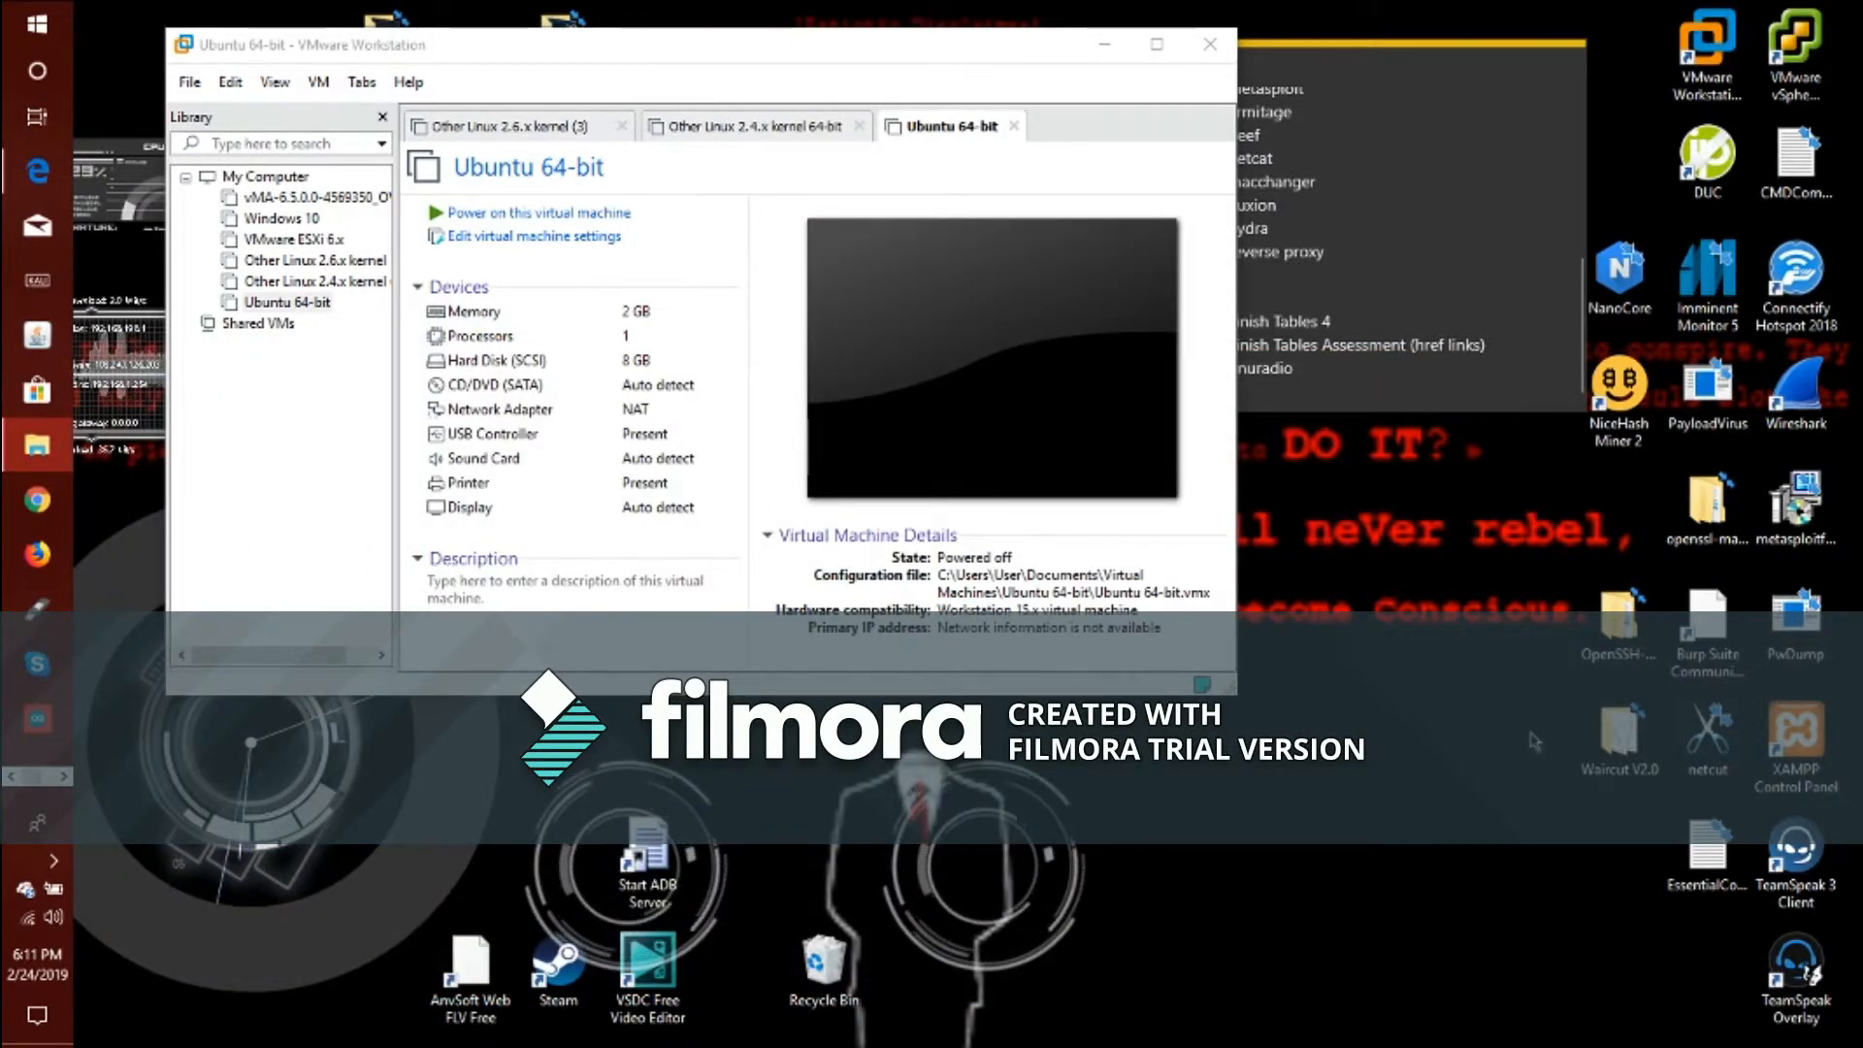
{"action": "left_click", "coordinate": [570, 243]}
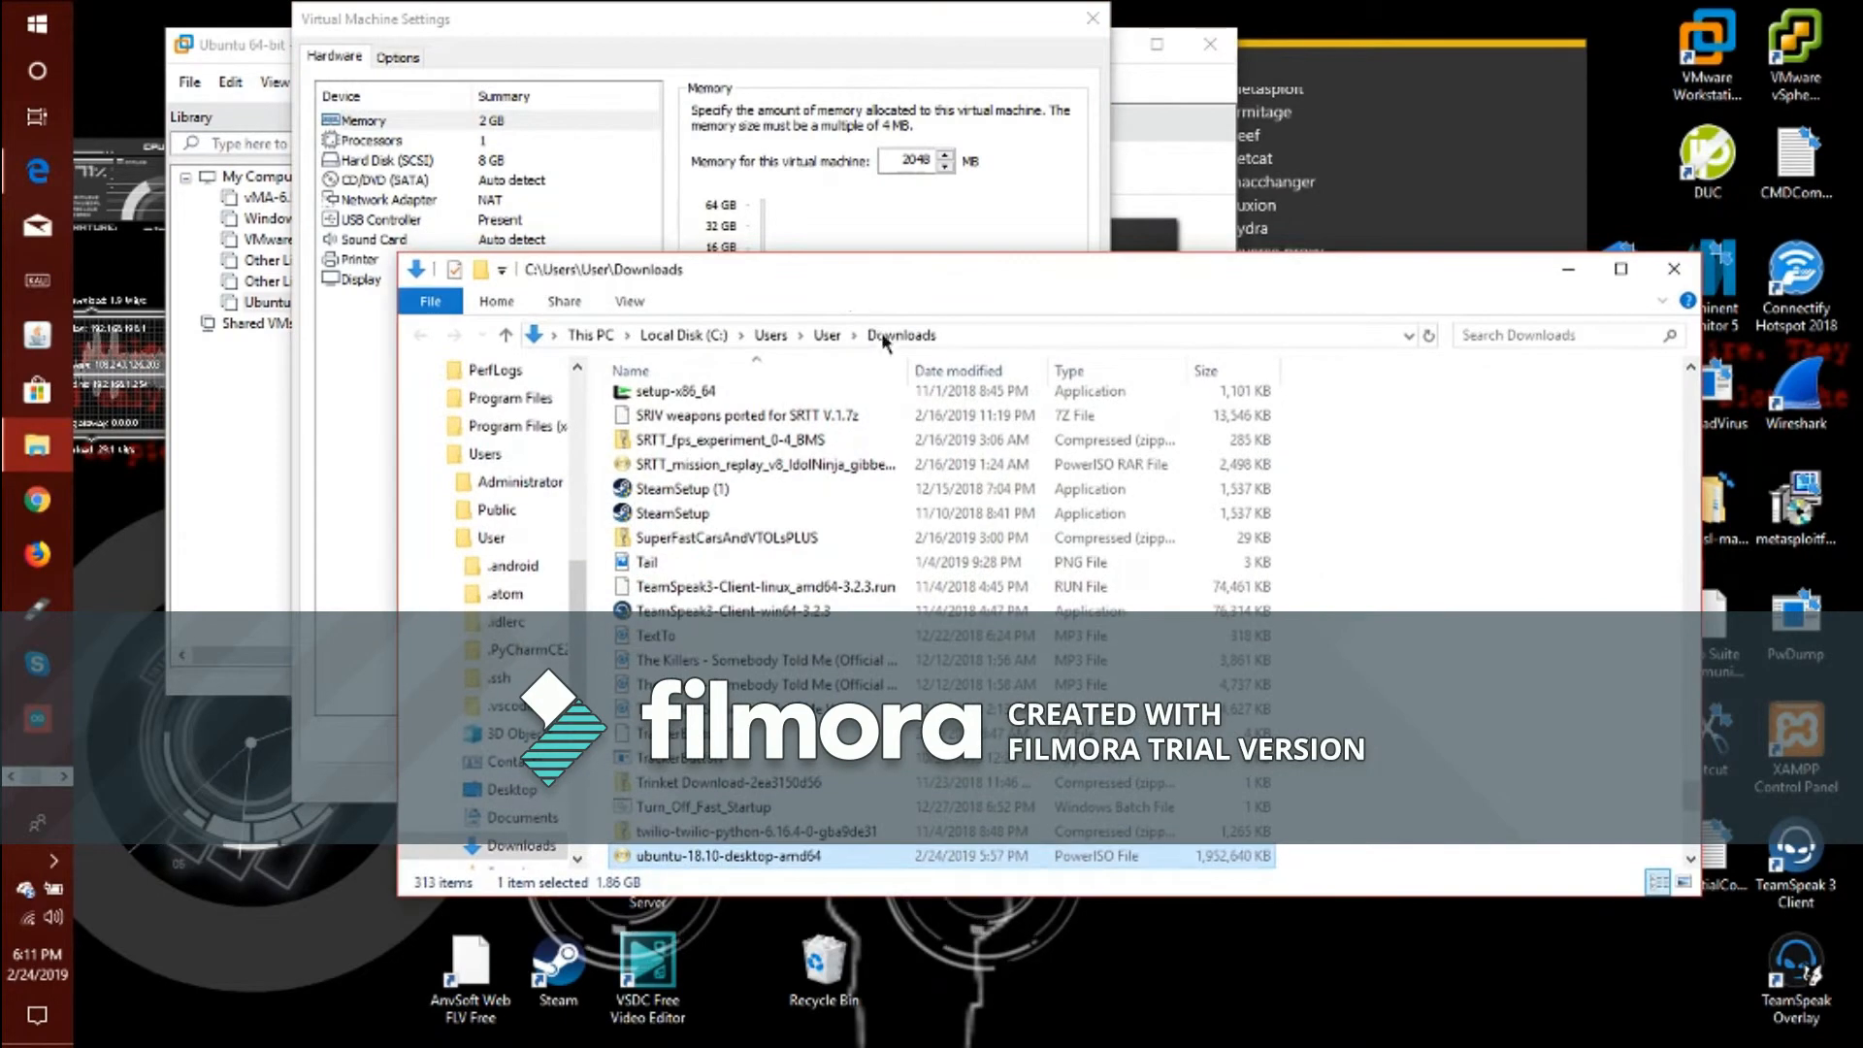
Copy the ubuntu-18.10-desktop-amd64 file from Downloads and go to the Documents folder
{"action": "right_click", "coordinate": [868, 867]}
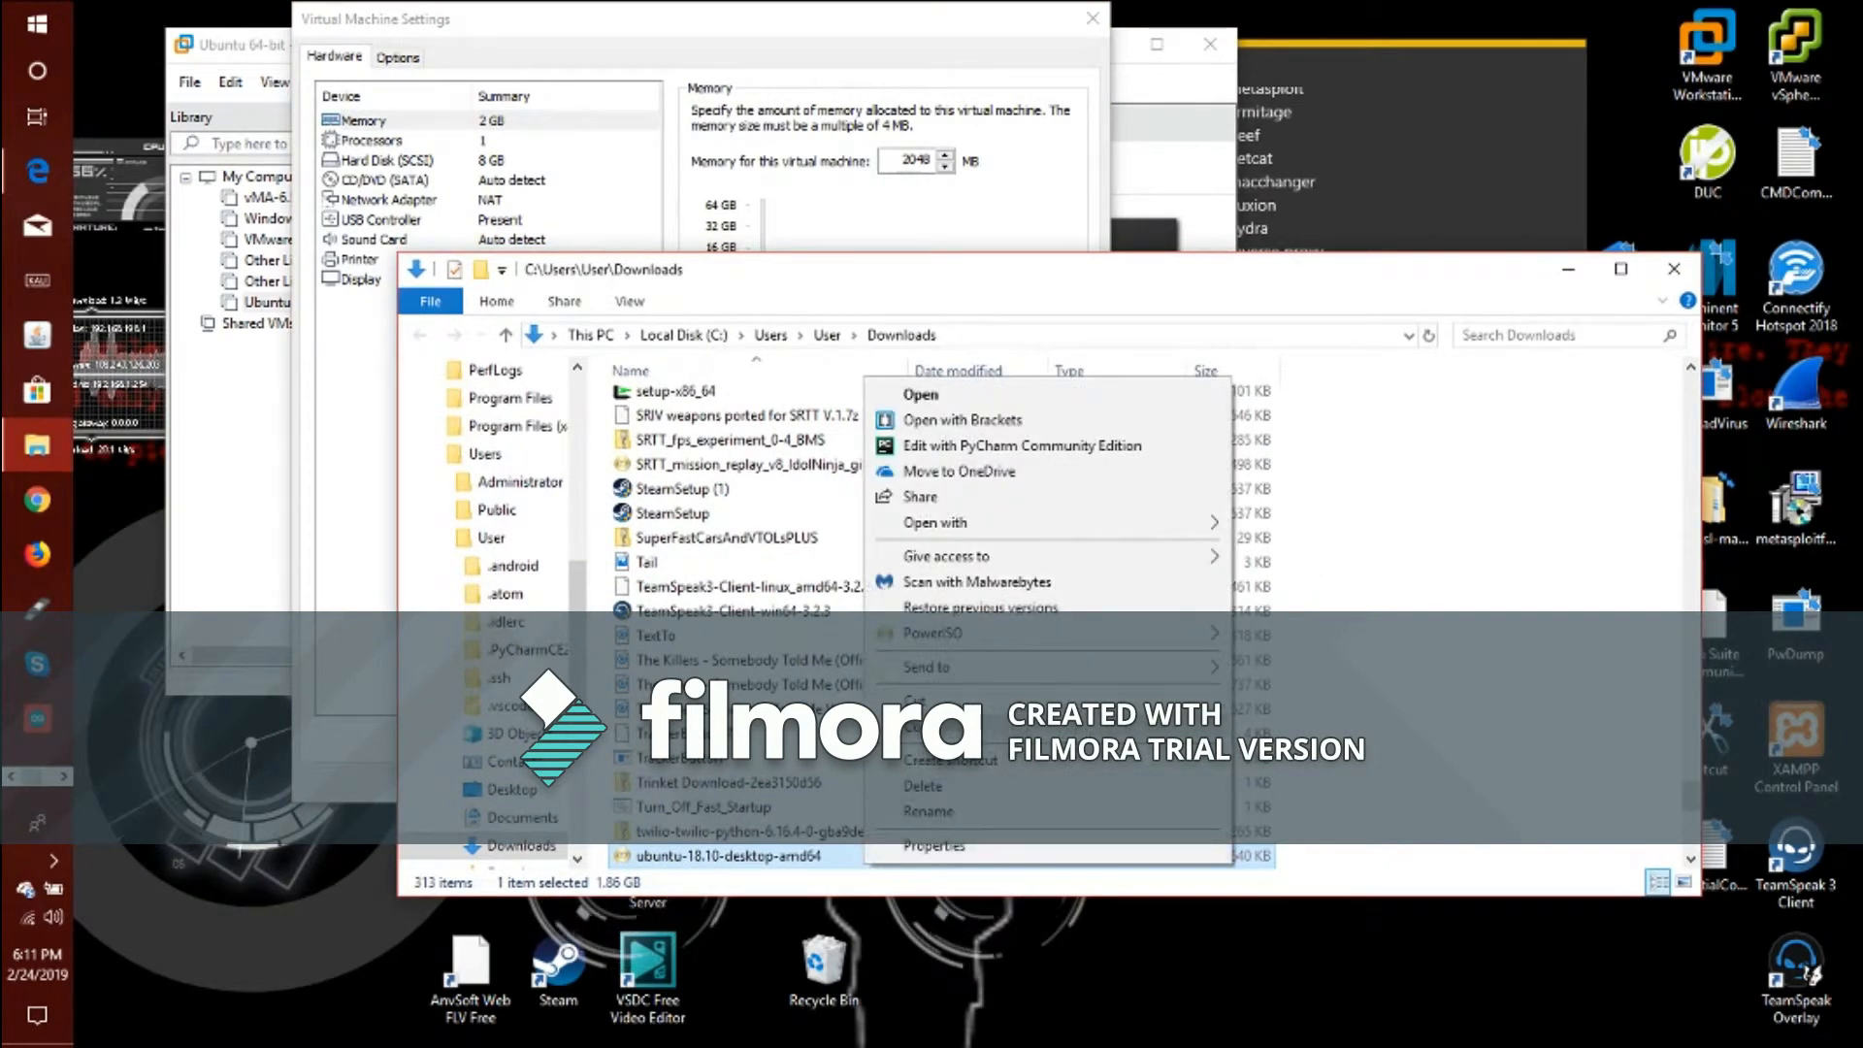
{"action": "left_click", "coordinate": [563, 793]}
{"action": "scroll", "coordinate": [514, 680], "scroll_direction": "up", "scroll_amount": 6}
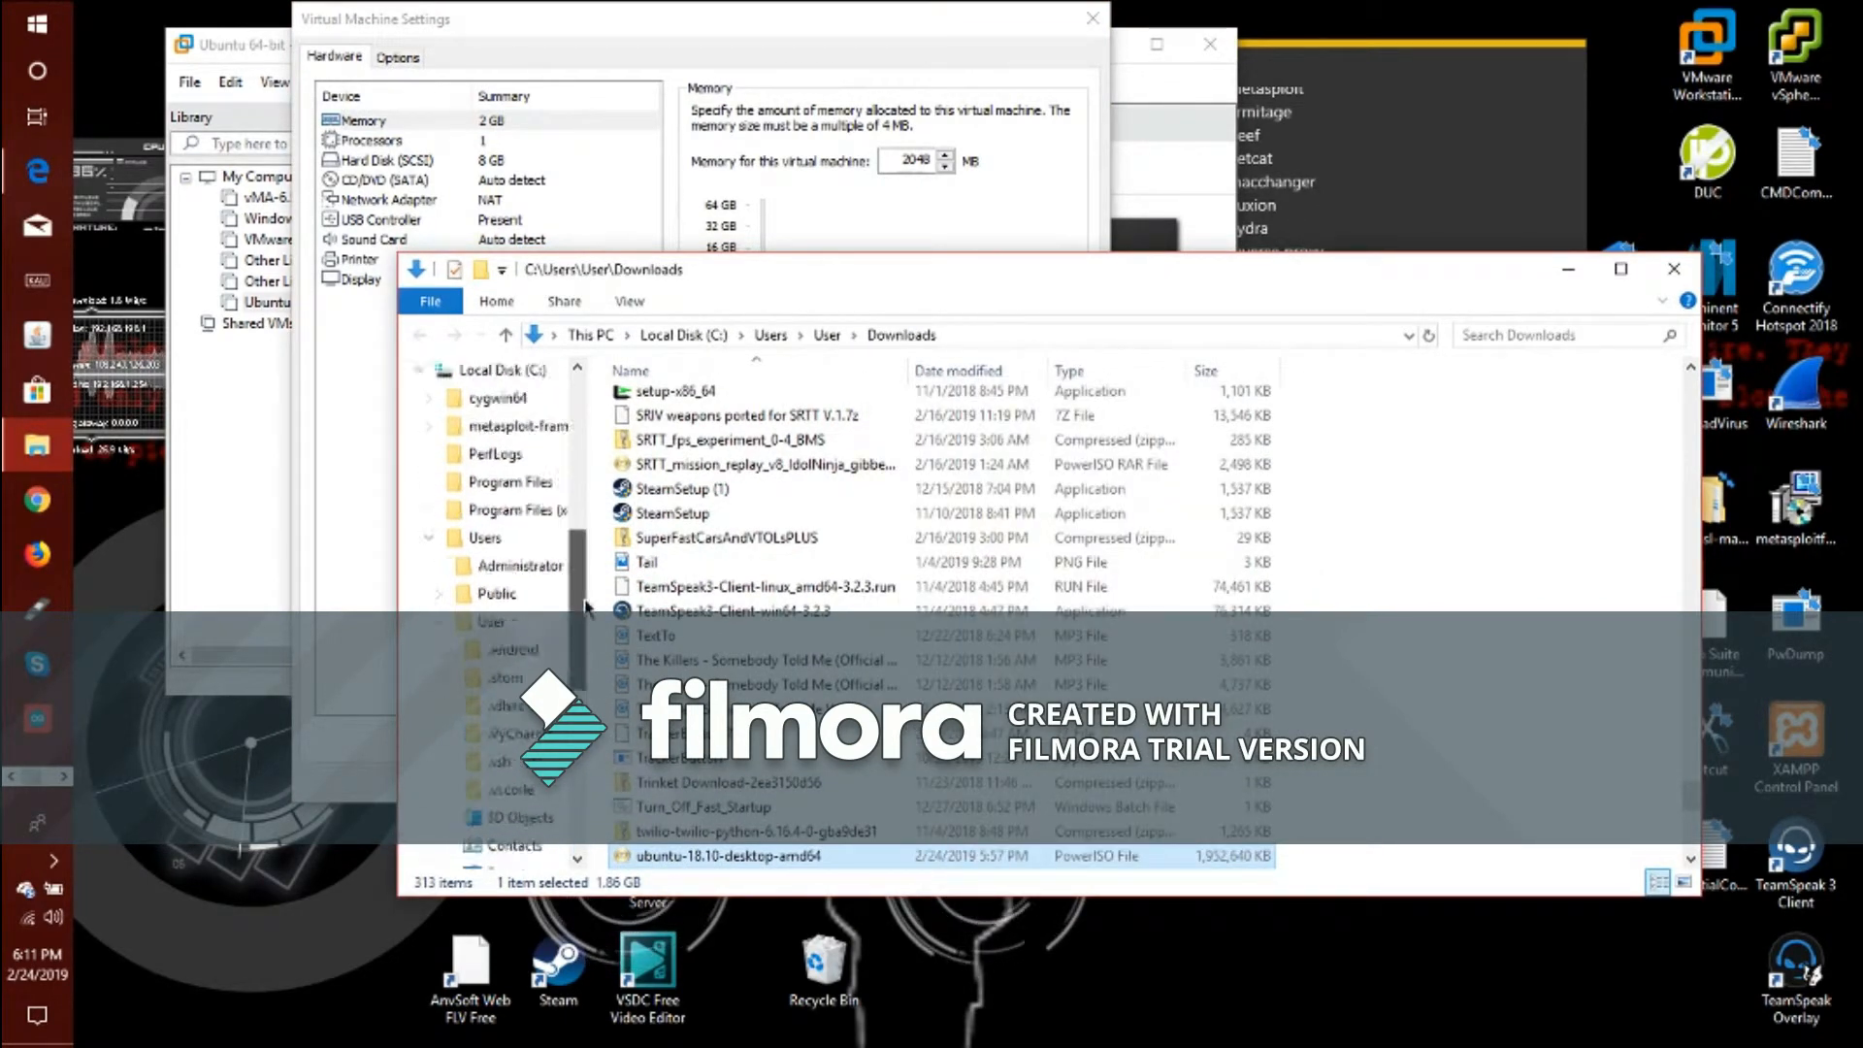
{"action": "left_click", "coordinate": [474, 546]}
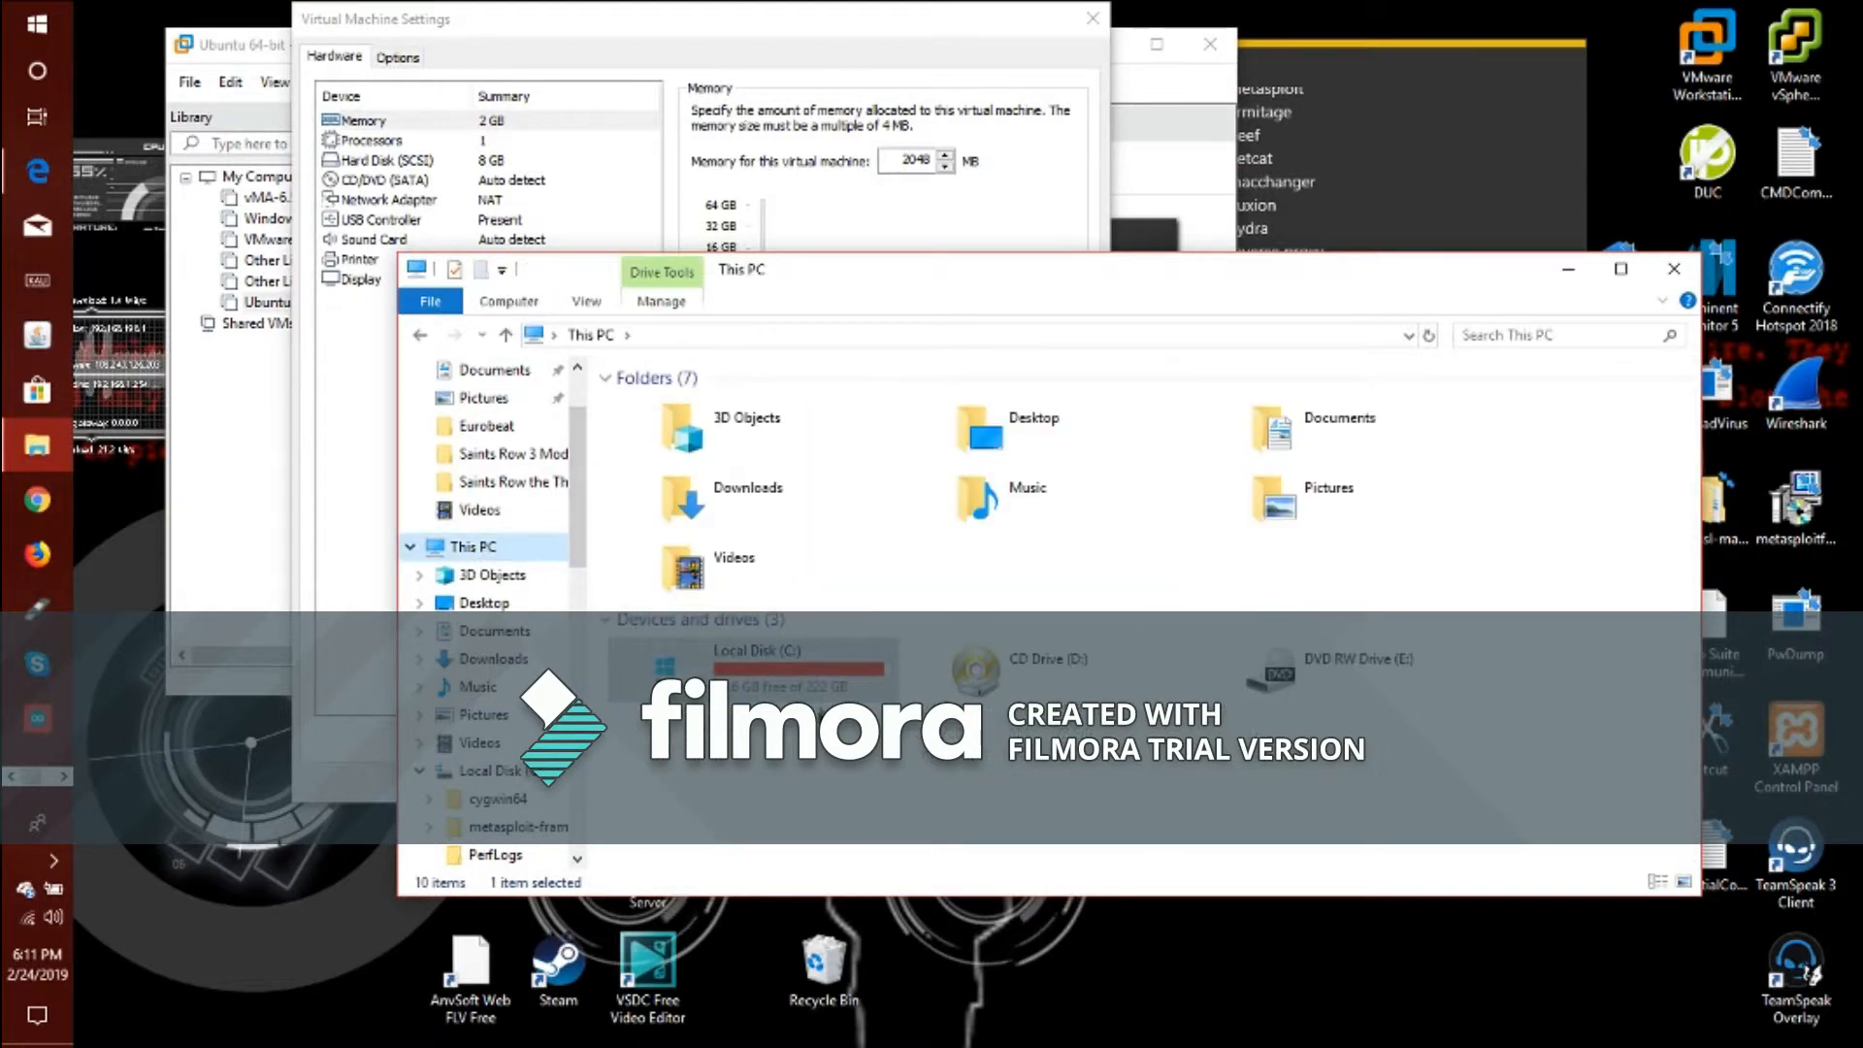
{"action": "left_click", "coordinate": [1279, 419]}
{"action": "double_click", "coordinate": [1279, 419]}
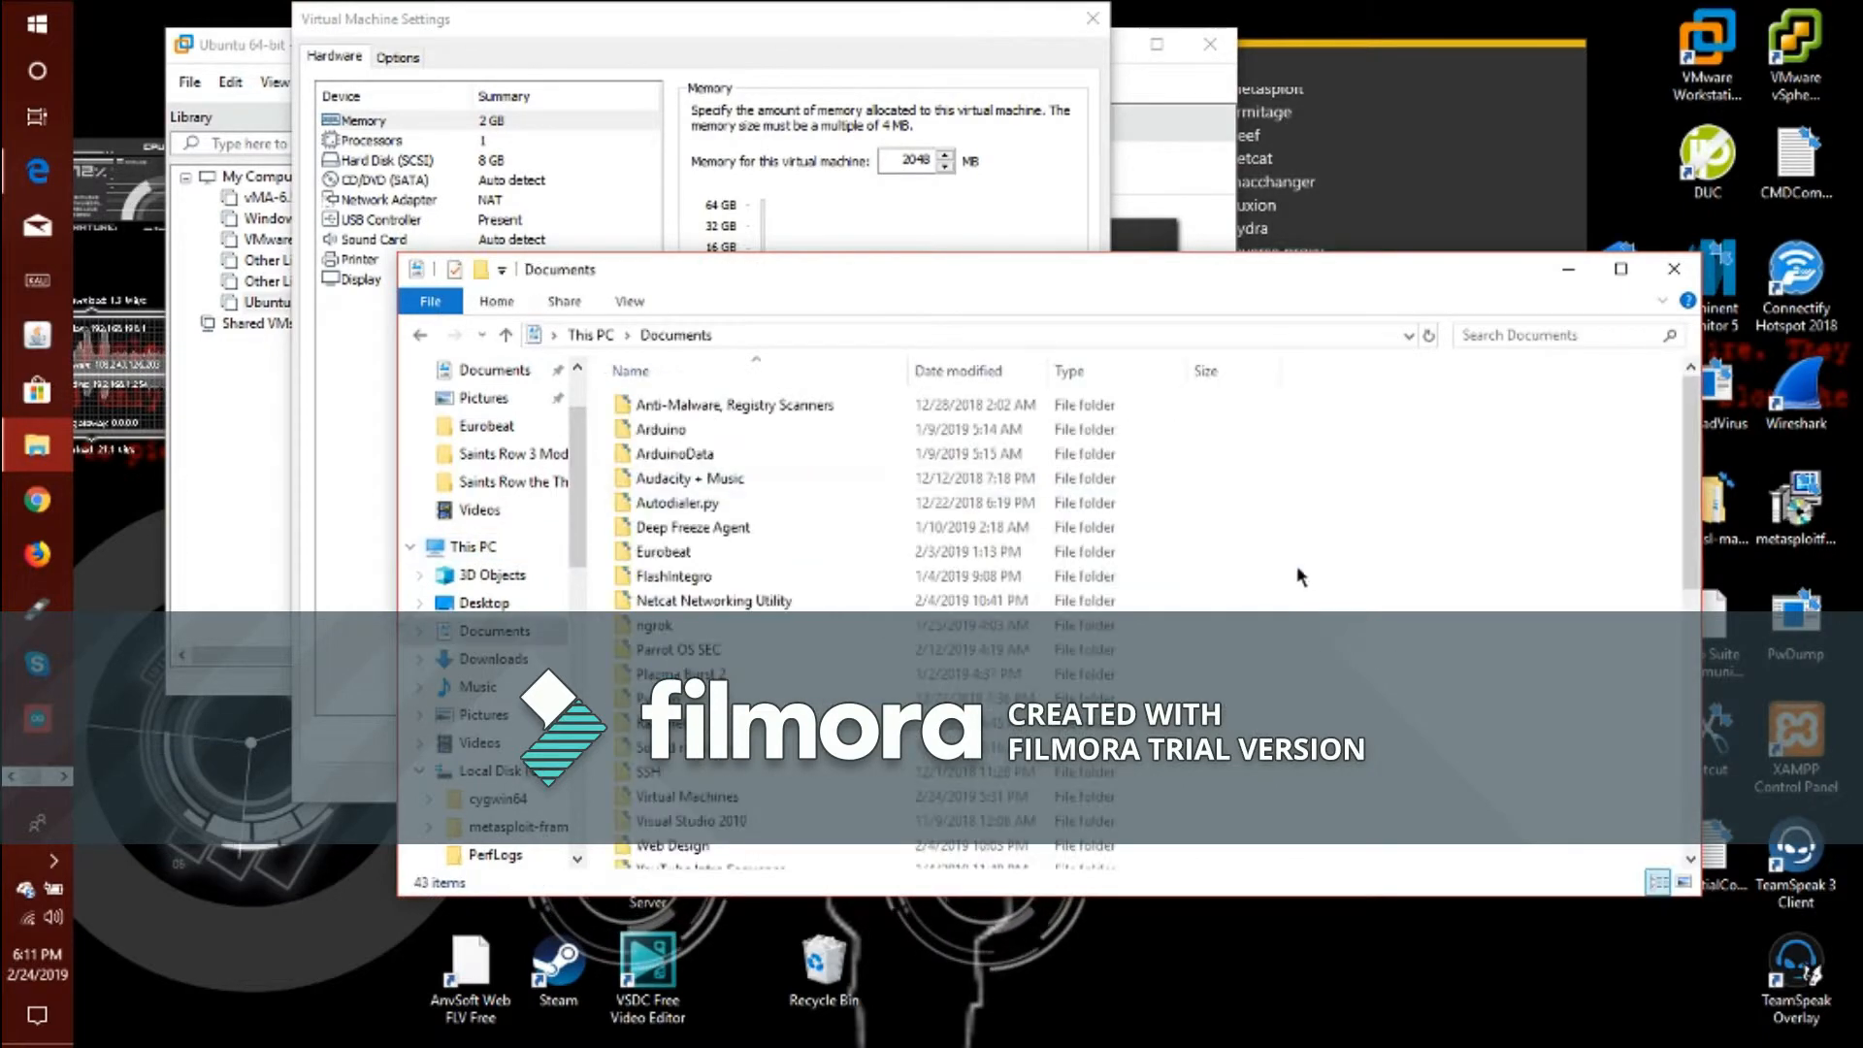
{"action": "right_click", "coordinate": [1475, 697]}
{"action": "mouse_move", "coordinate": [1479, 645]}
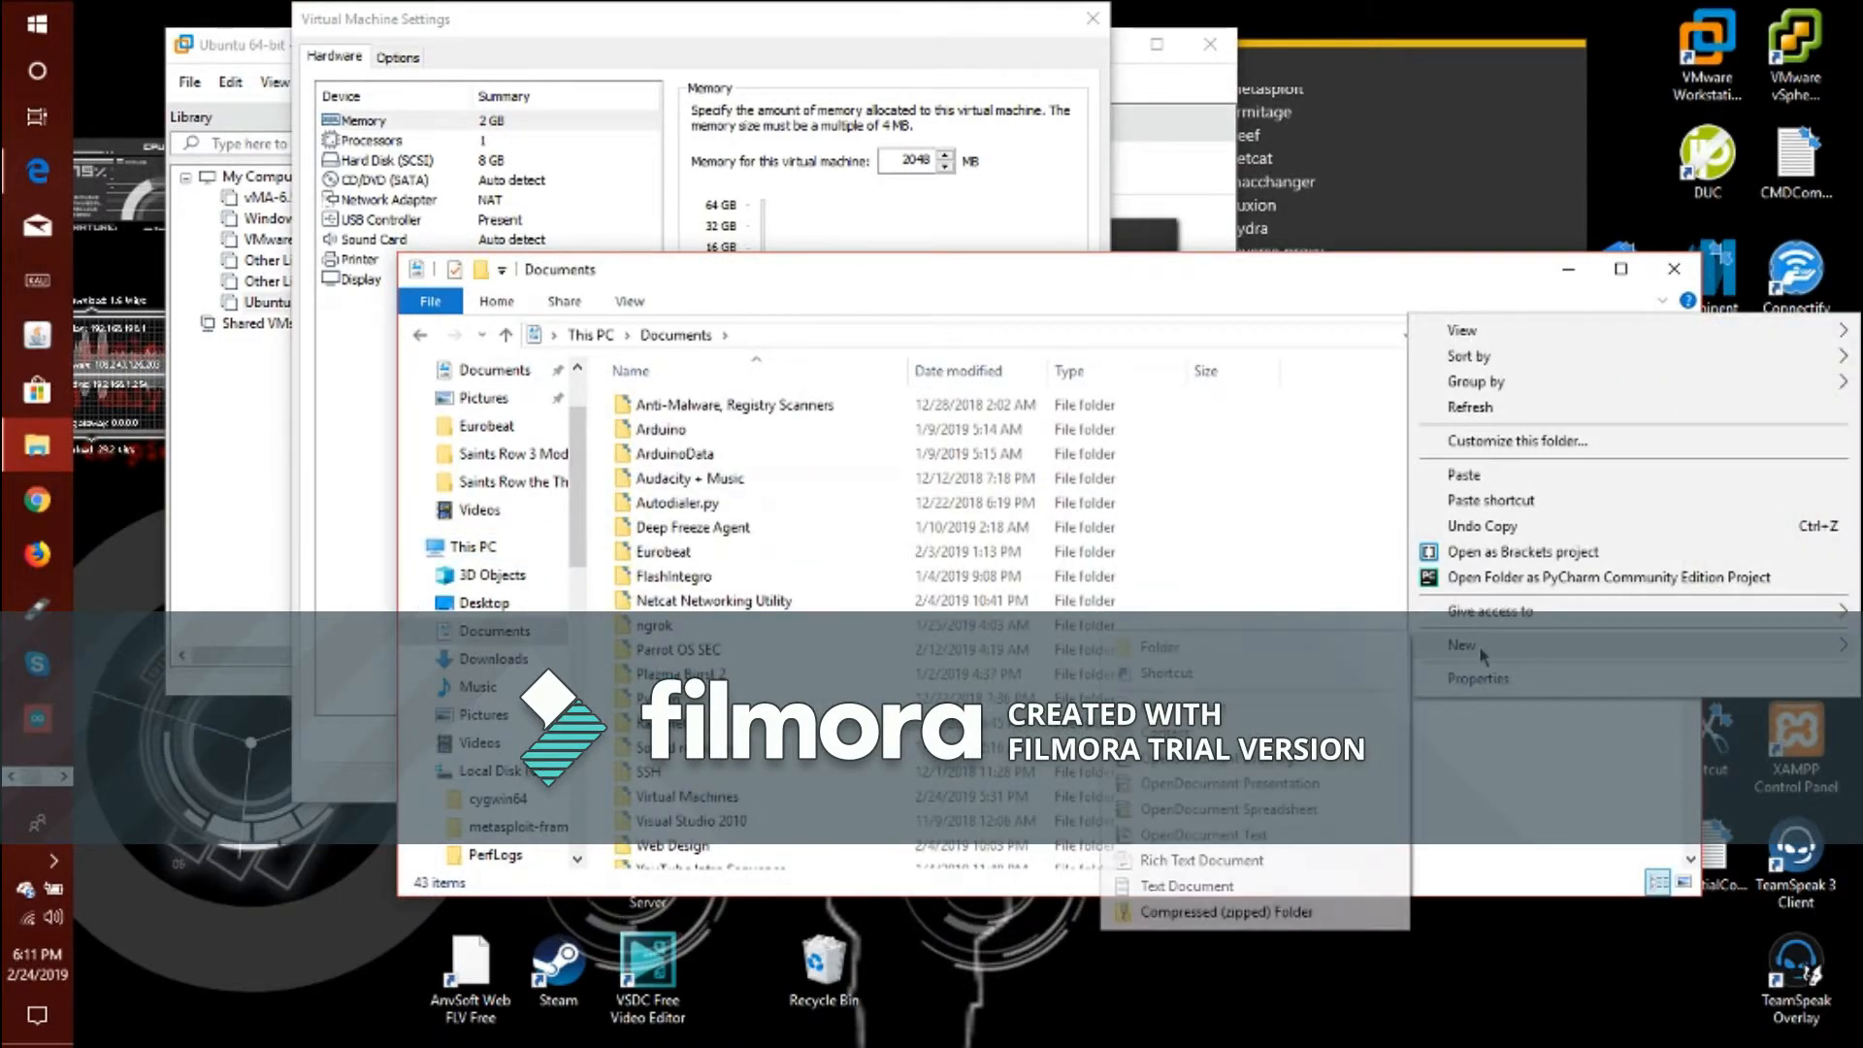
{"action": "left_click", "coordinate": [1347, 671]}
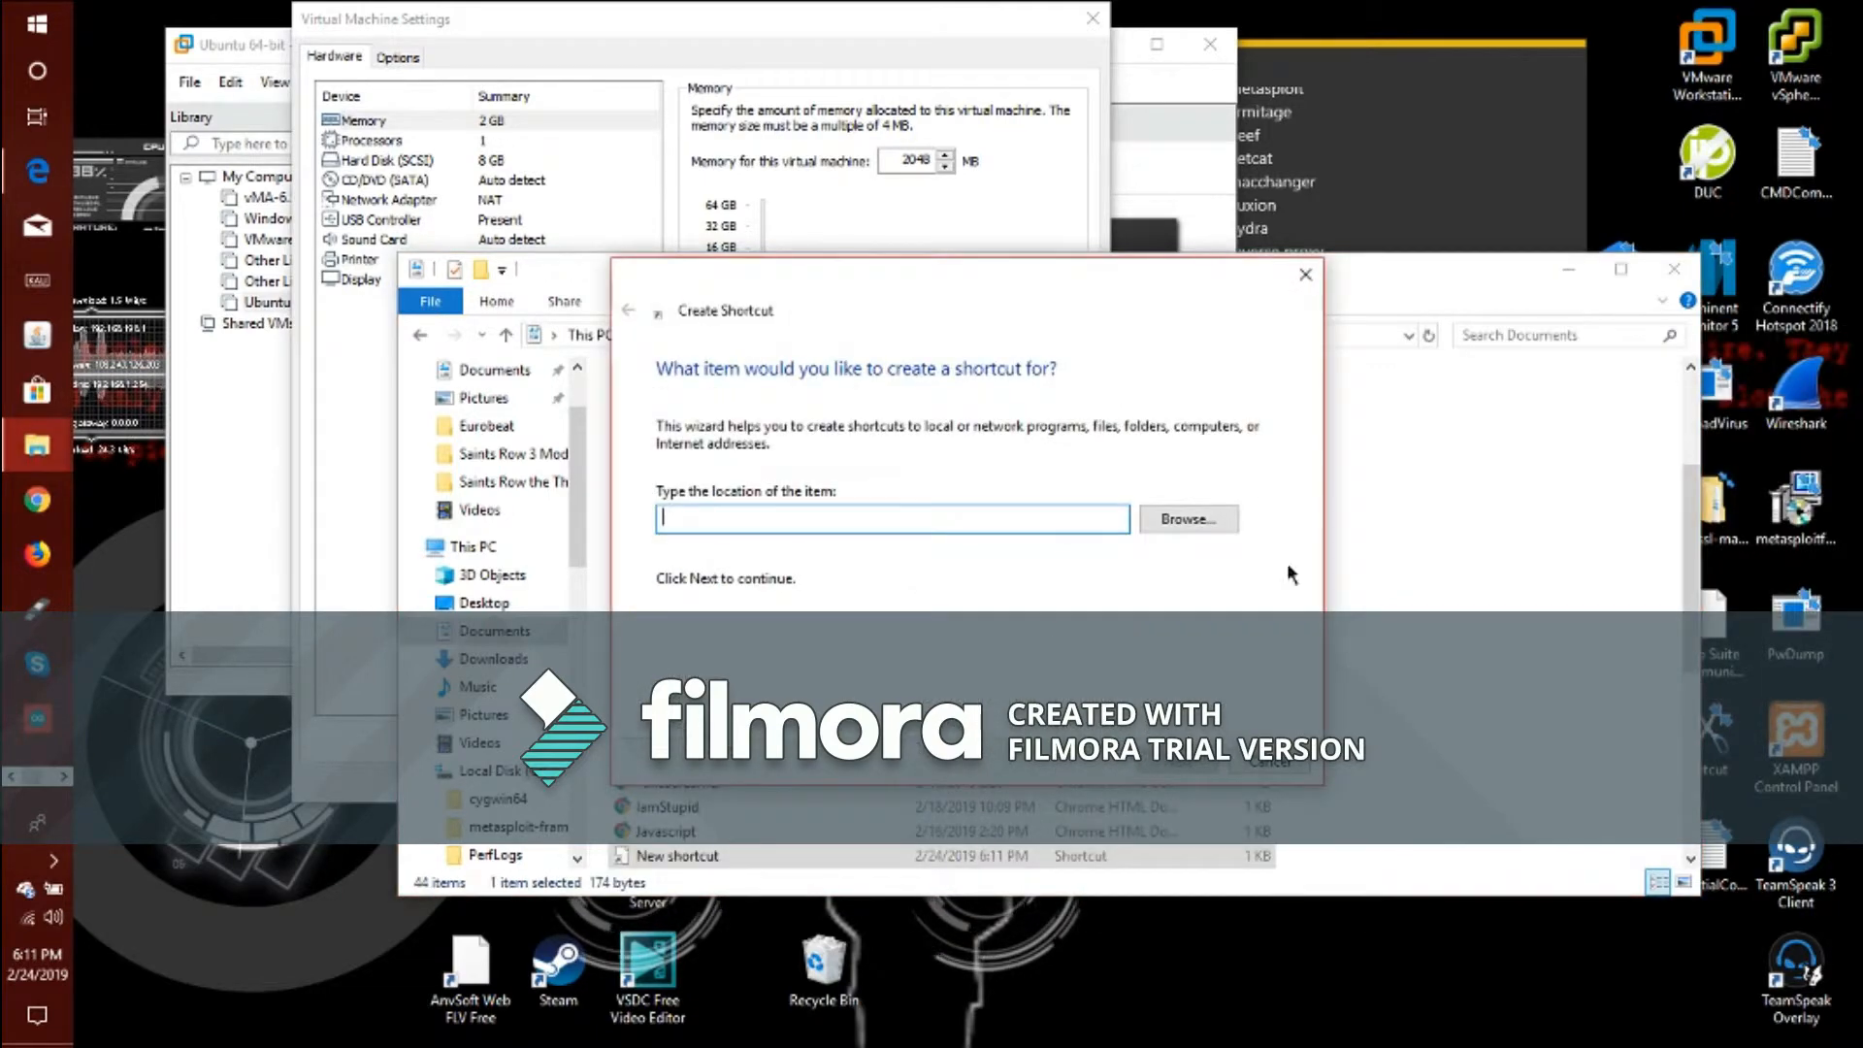
{"action": "left_click", "coordinate": [1305, 275]}
Create a new folder named Ubuntu in Documents
{"action": "right_click", "coordinate": [1412, 636]}
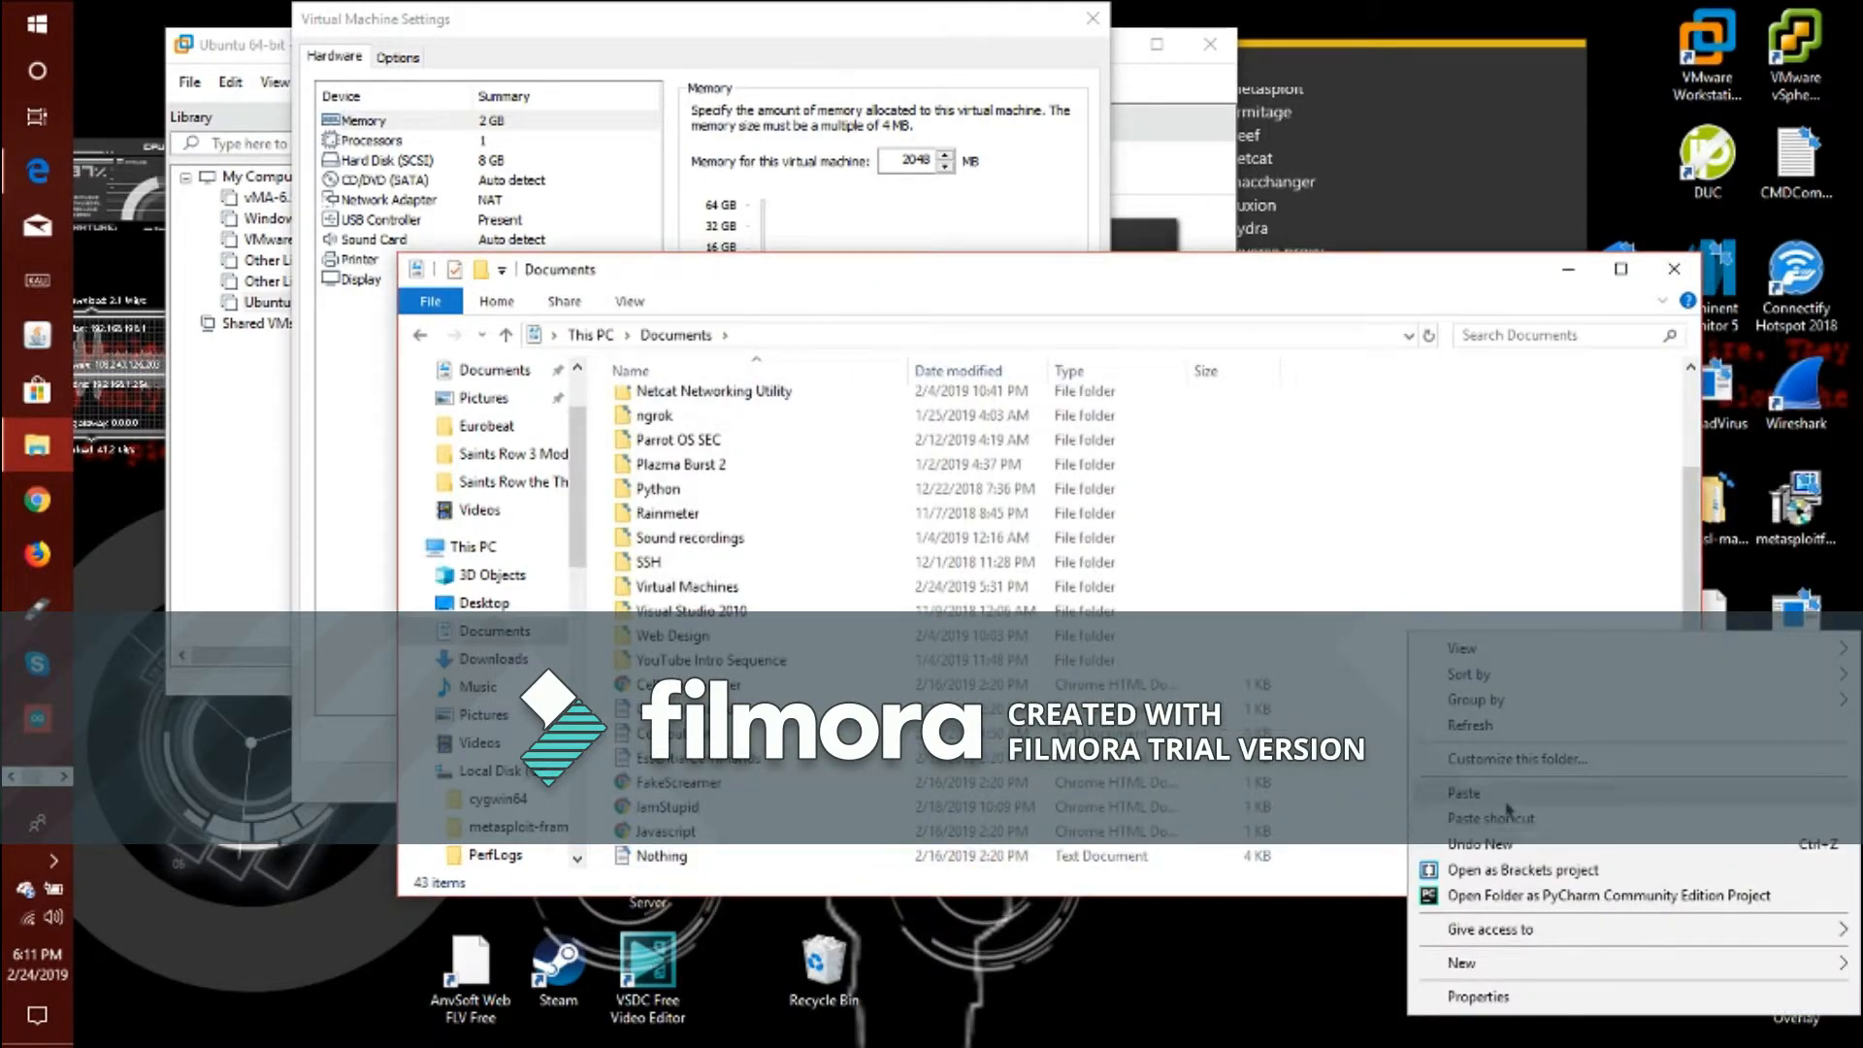
{"action": "mouse_move", "coordinate": [1502, 966]}
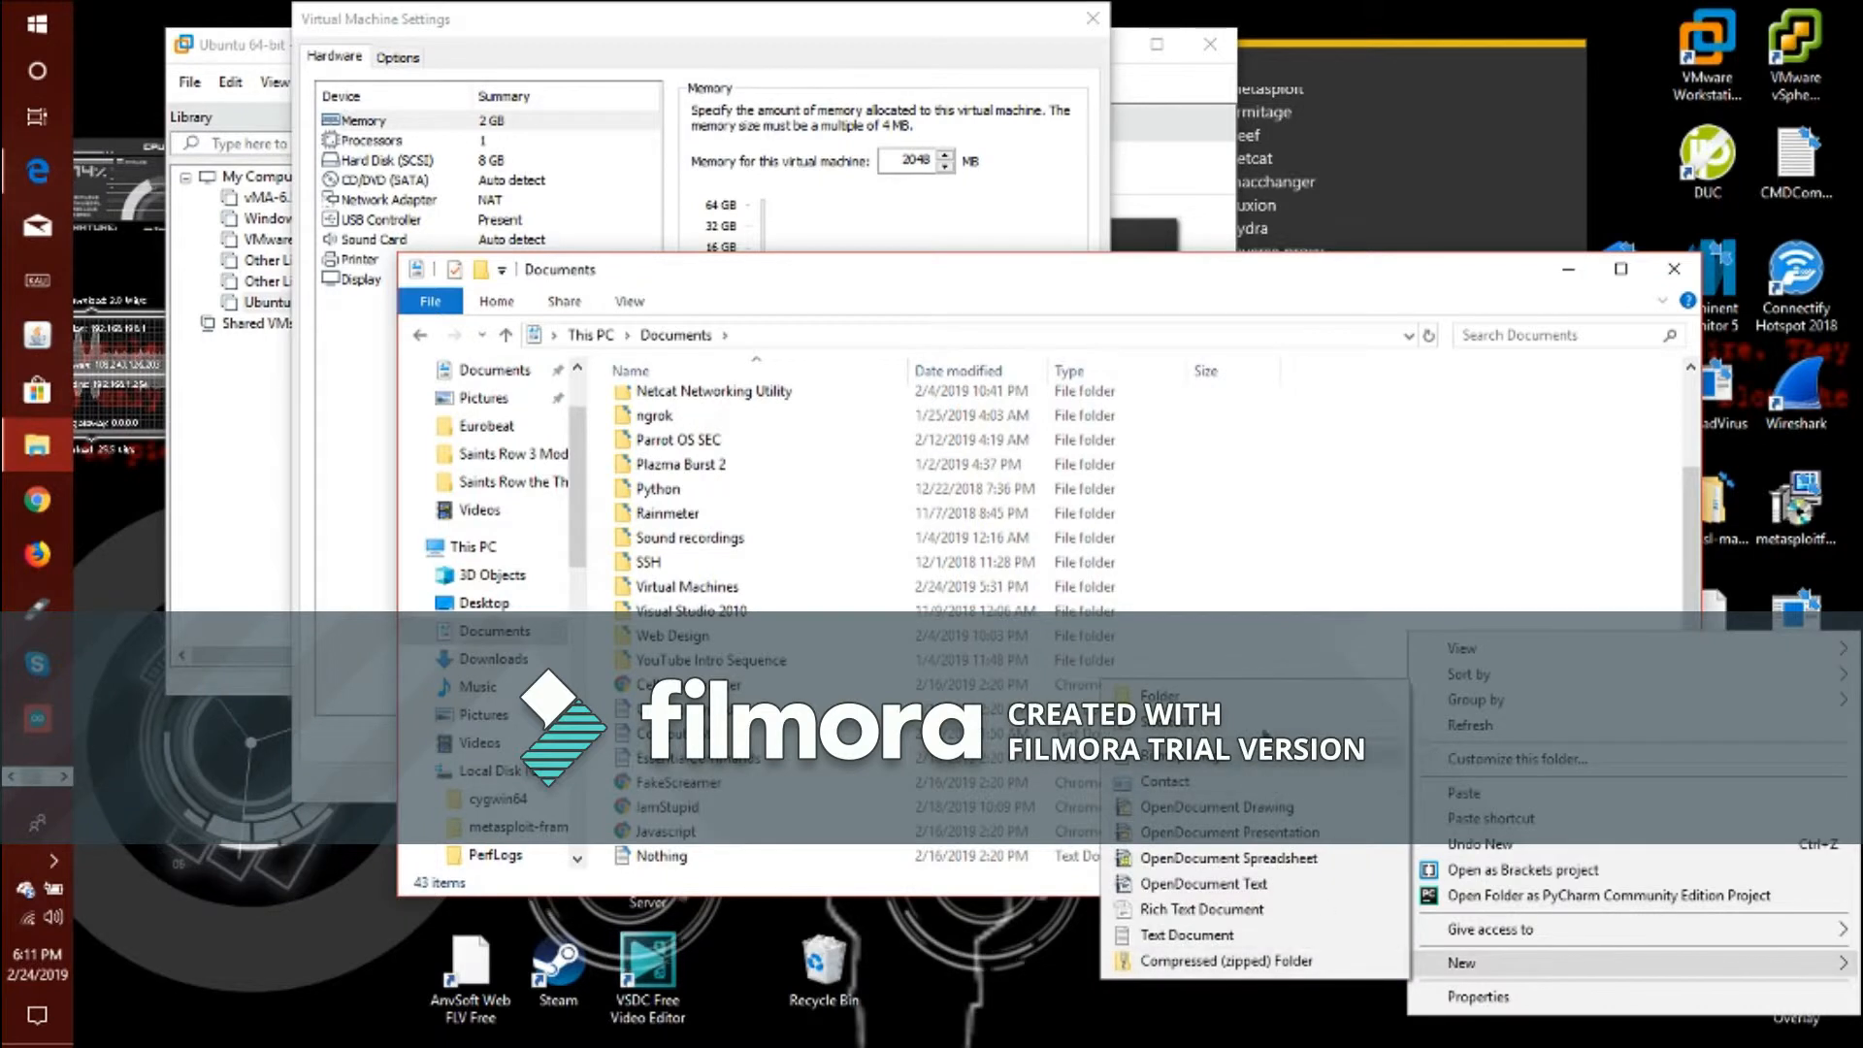
{"action": "left_click", "coordinate": [1259, 699]}
{"action": "type", "text": "Ubuntu"}
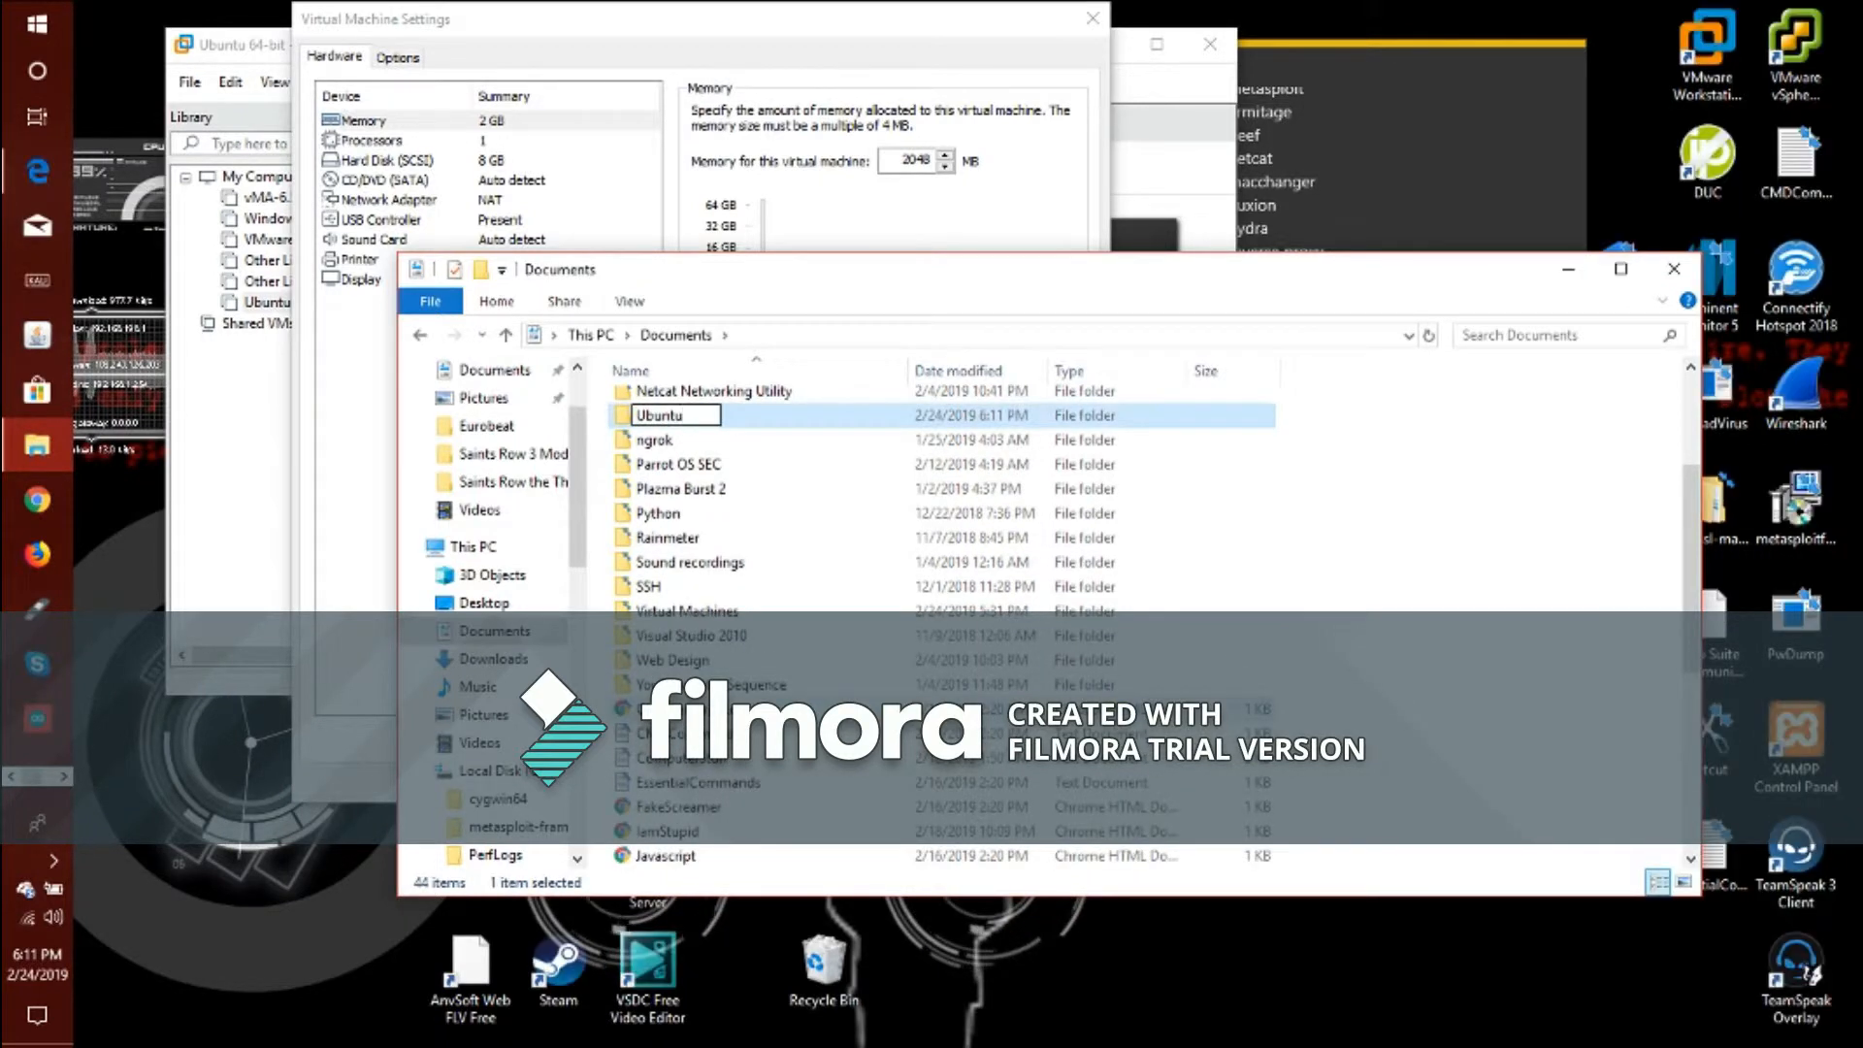
{"action": "key", "text": "Return"}
Paste the copied ISO file into the Ubuntu folder and close the File Explorer window once copying finishes
{"action": "double_click", "coordinate": [850, 590]}
{"action": "right_click", "coordinate": [861, 602]}
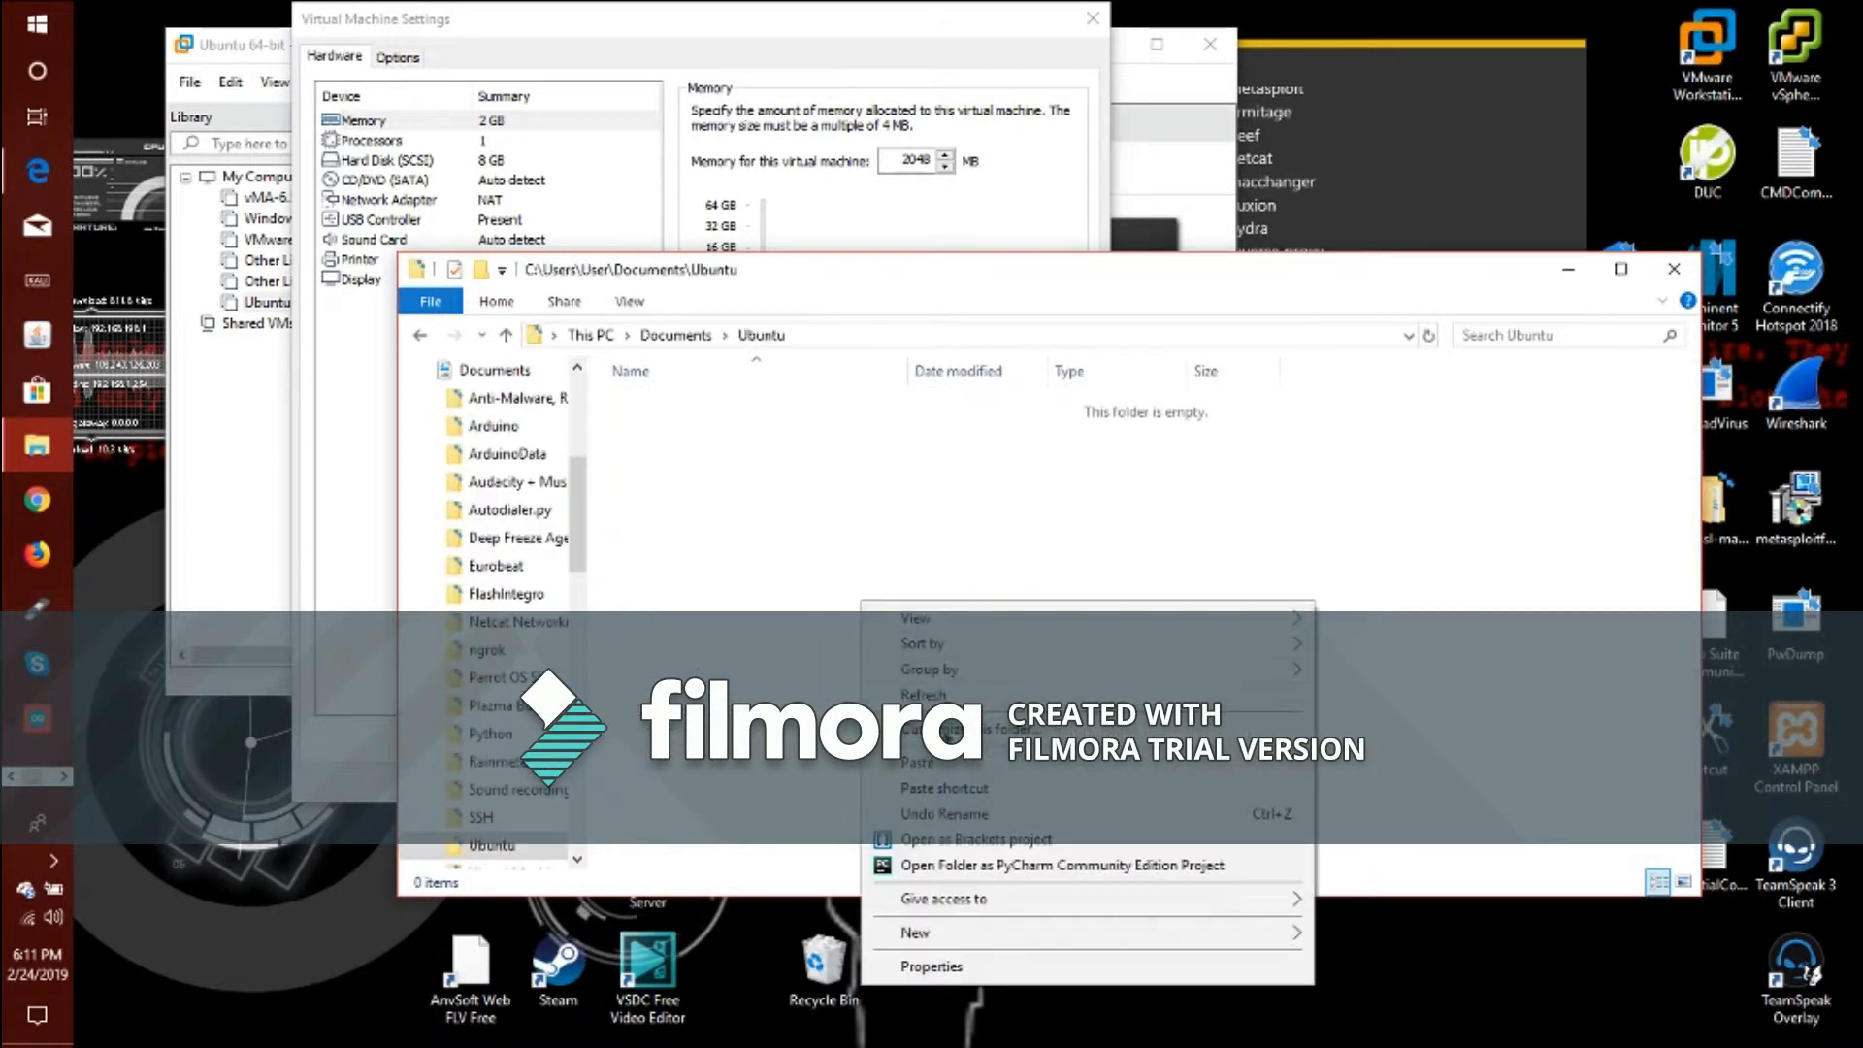
{"action": "left_click", "coordinate": [934, 764]}
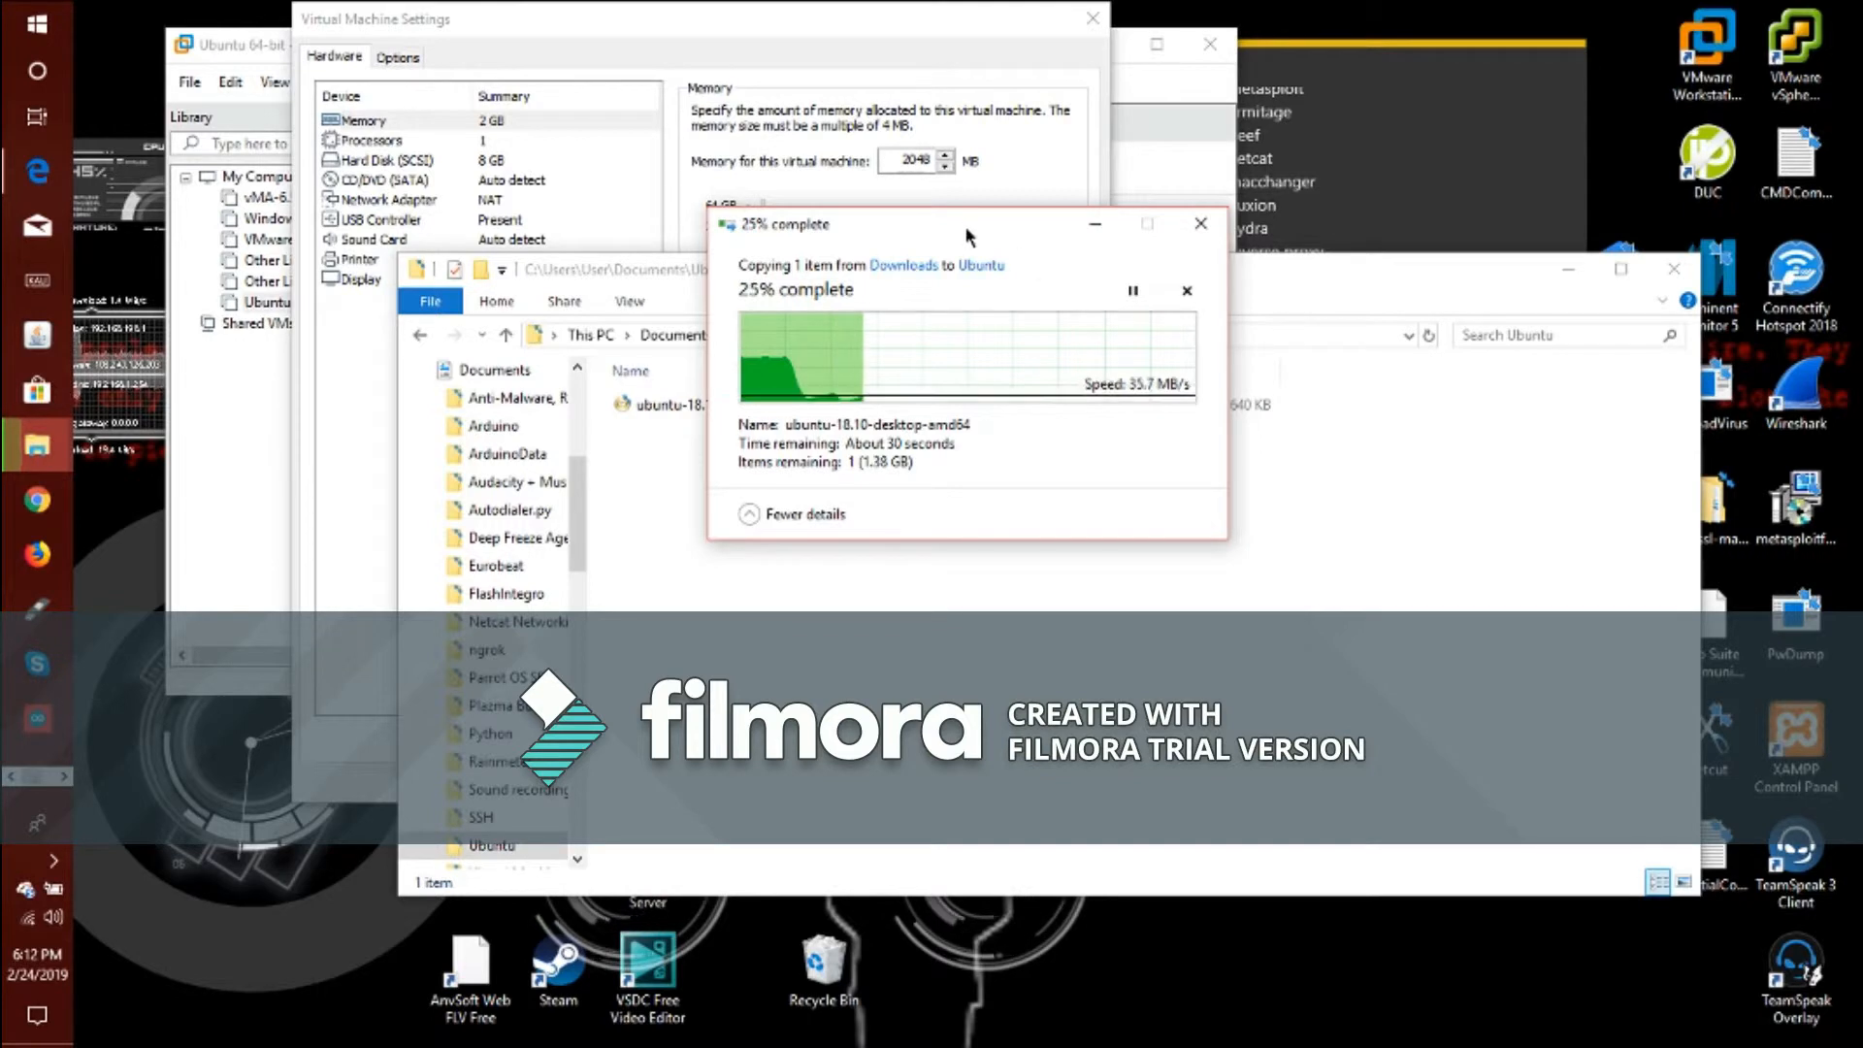
{"action": "left_click_drag", "start_coordinate": [962, 223], "coordinate": [1429, 335]}
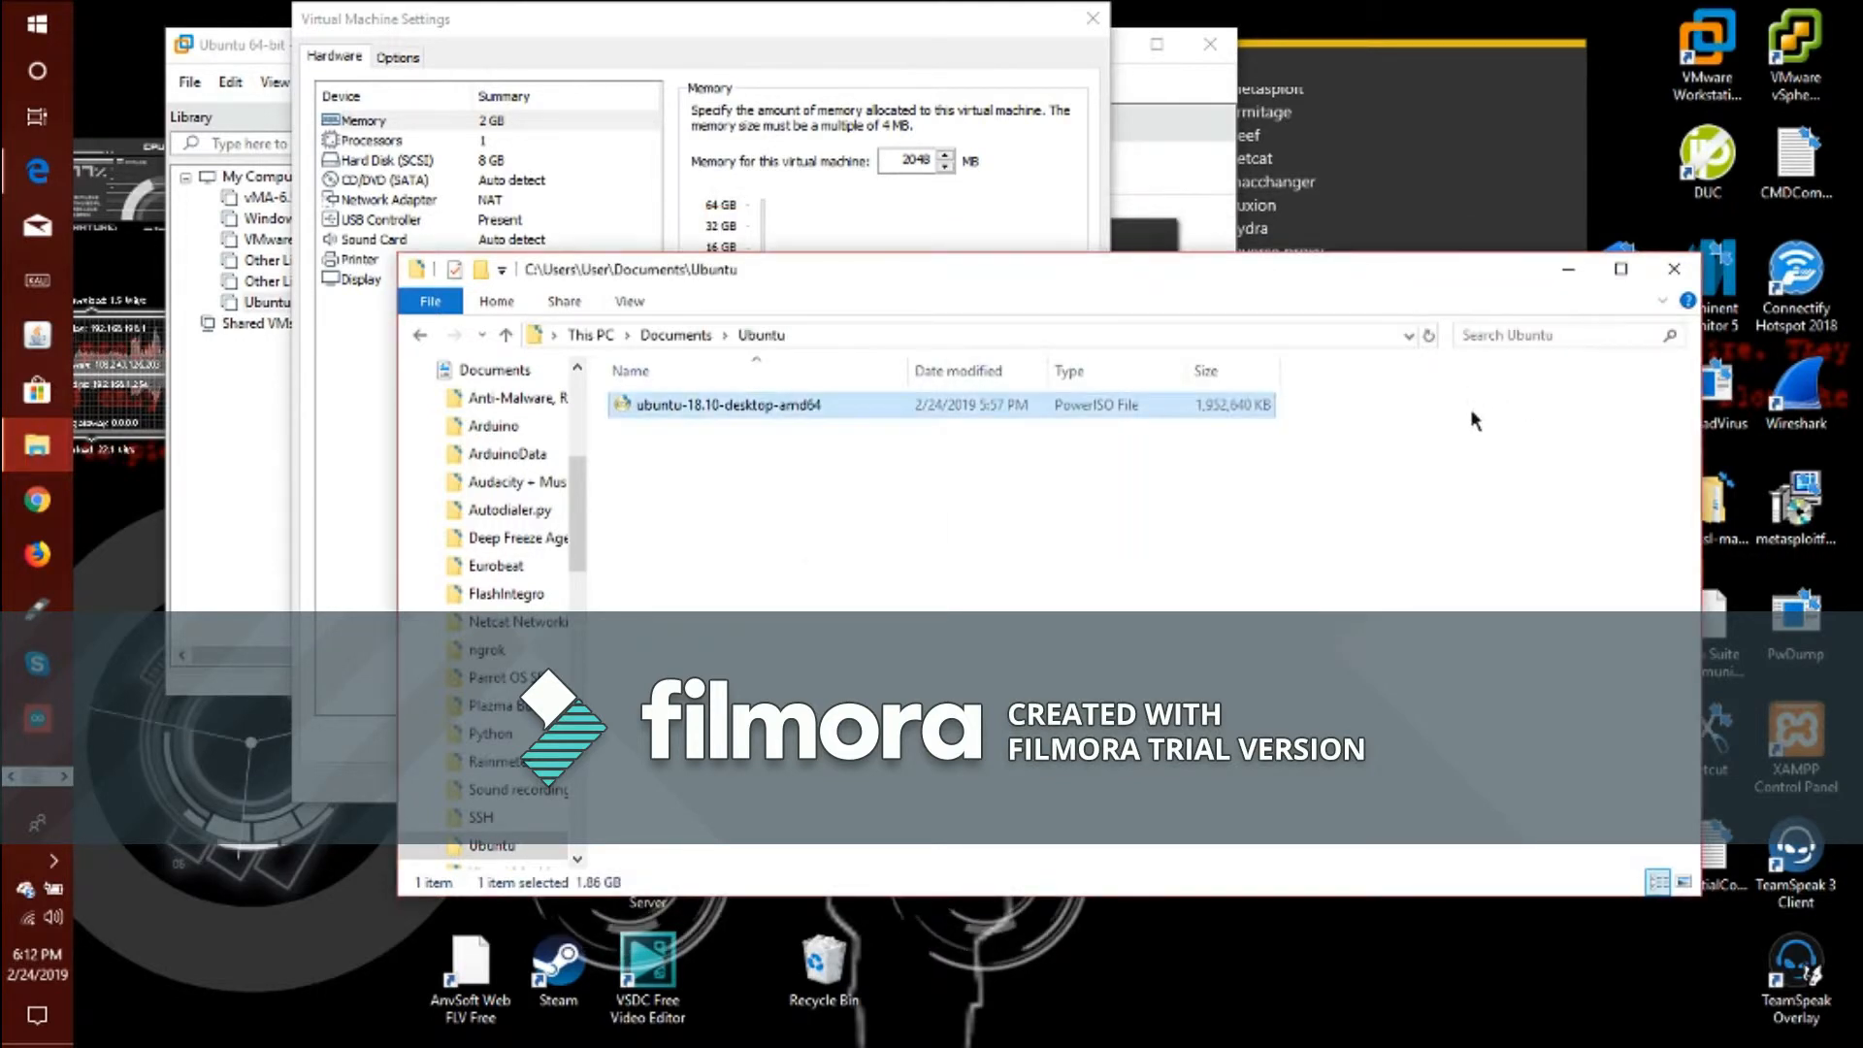
{"action": "left_click", "coordinate": [1674, 268]}
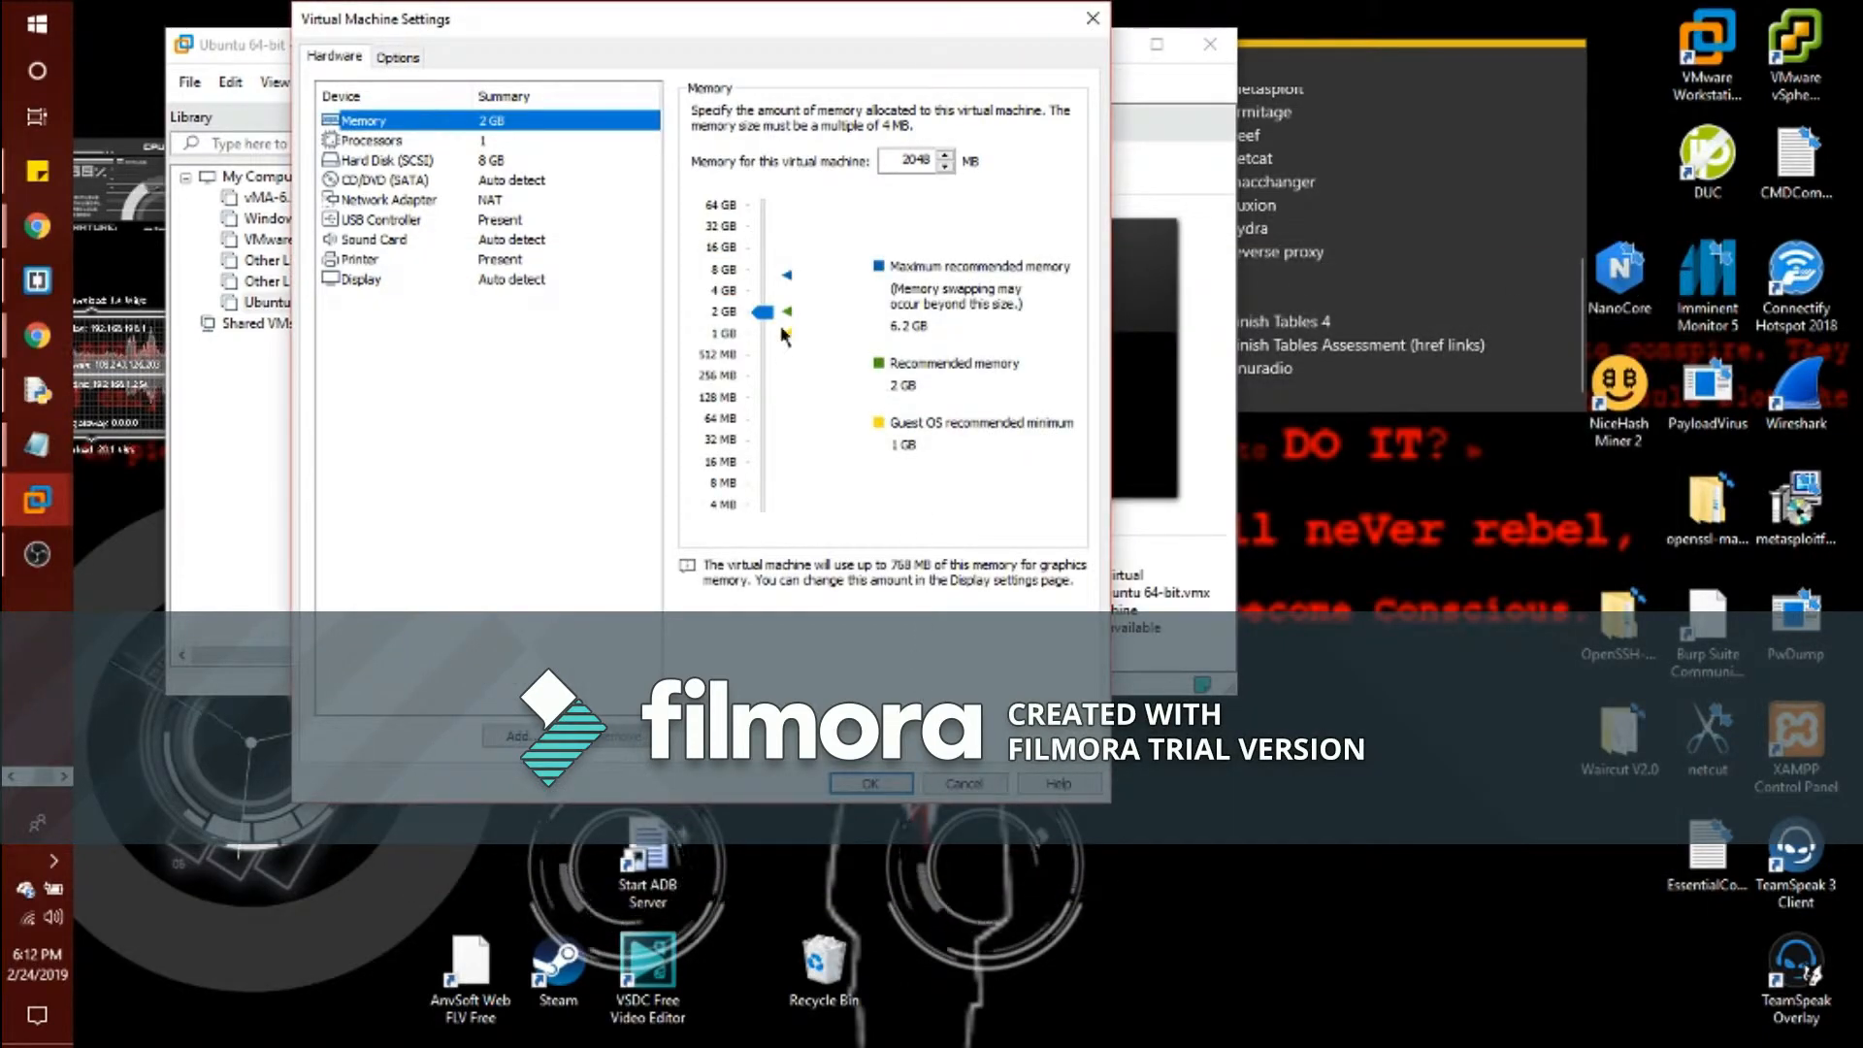
Set the virtual machine's memory to 2896 MB
{"action": "mouse_move", "coordinate": [774, 318]}
{"action": "left_mouse_down"}
{"action": "mouse_move", "coordinate": [772, 287]}
{"action": "mouse_move", "coordinate": [770, 306]}
{"action": "left_mouse_up"}
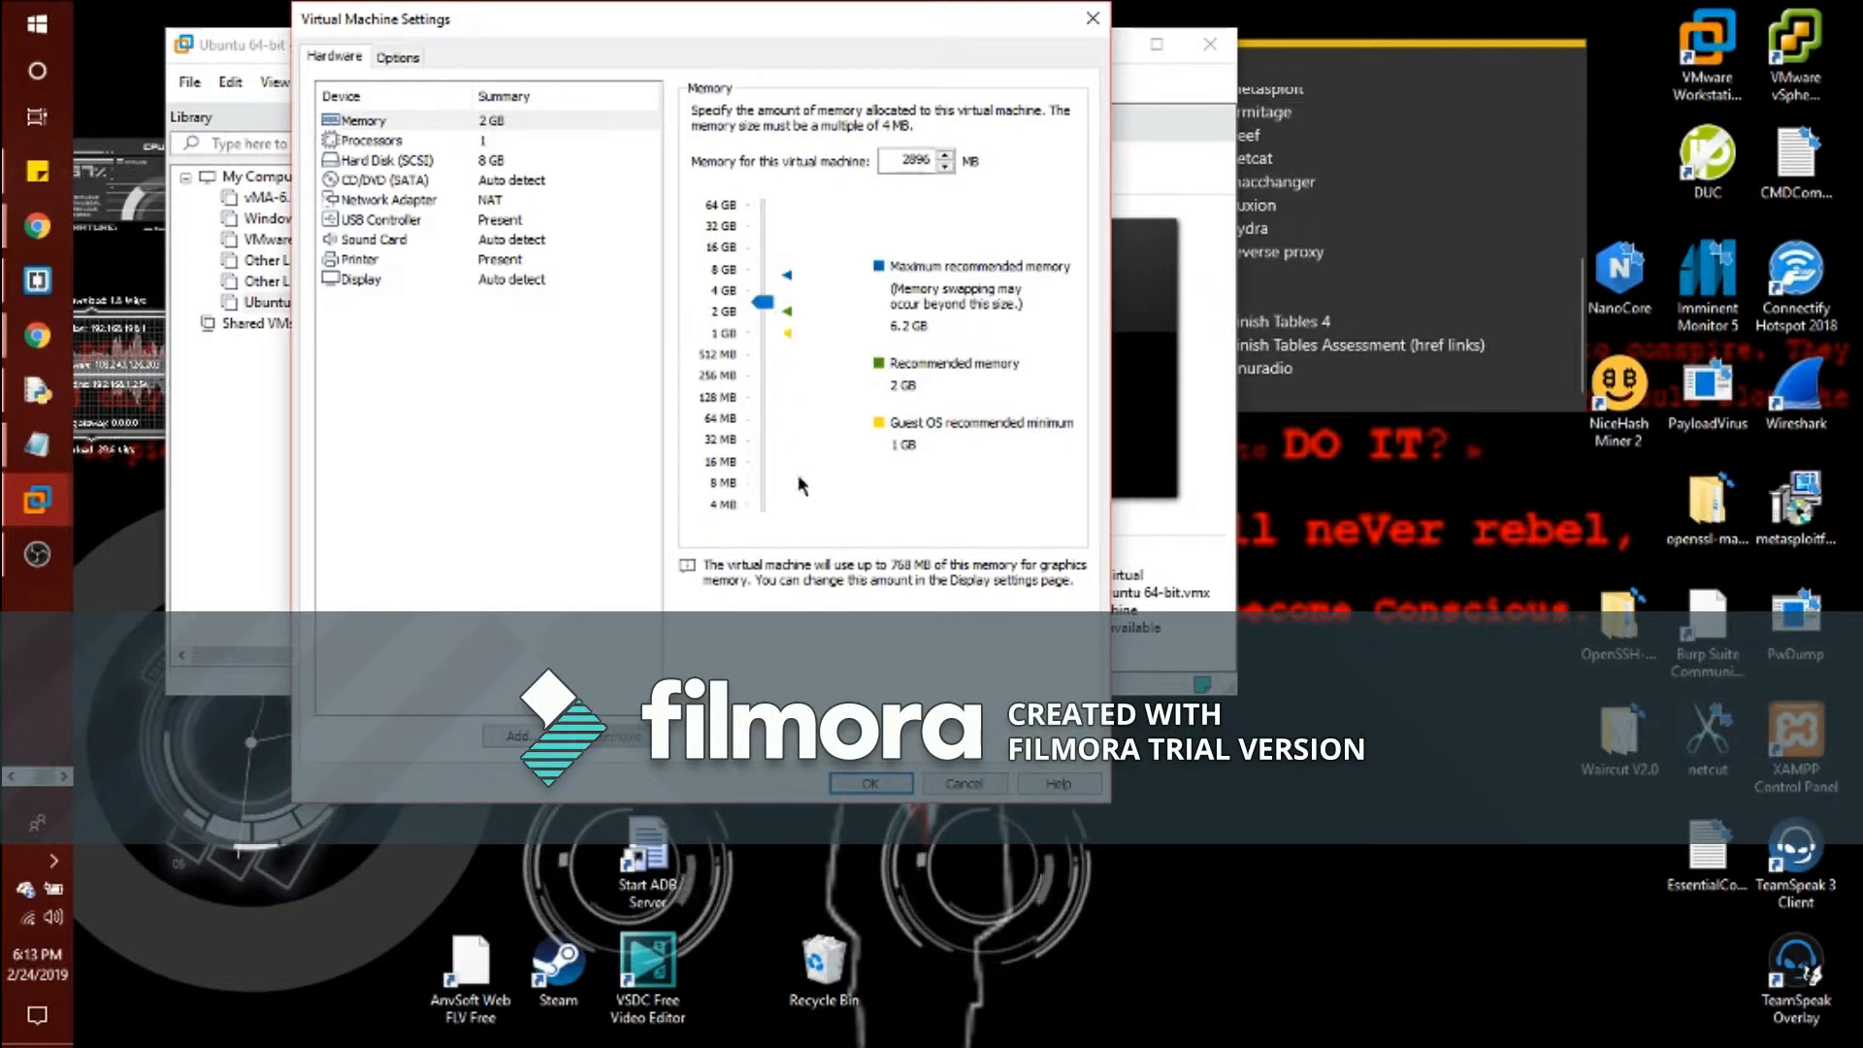
{"action": "left_click", "coordinate": [762, 305]}
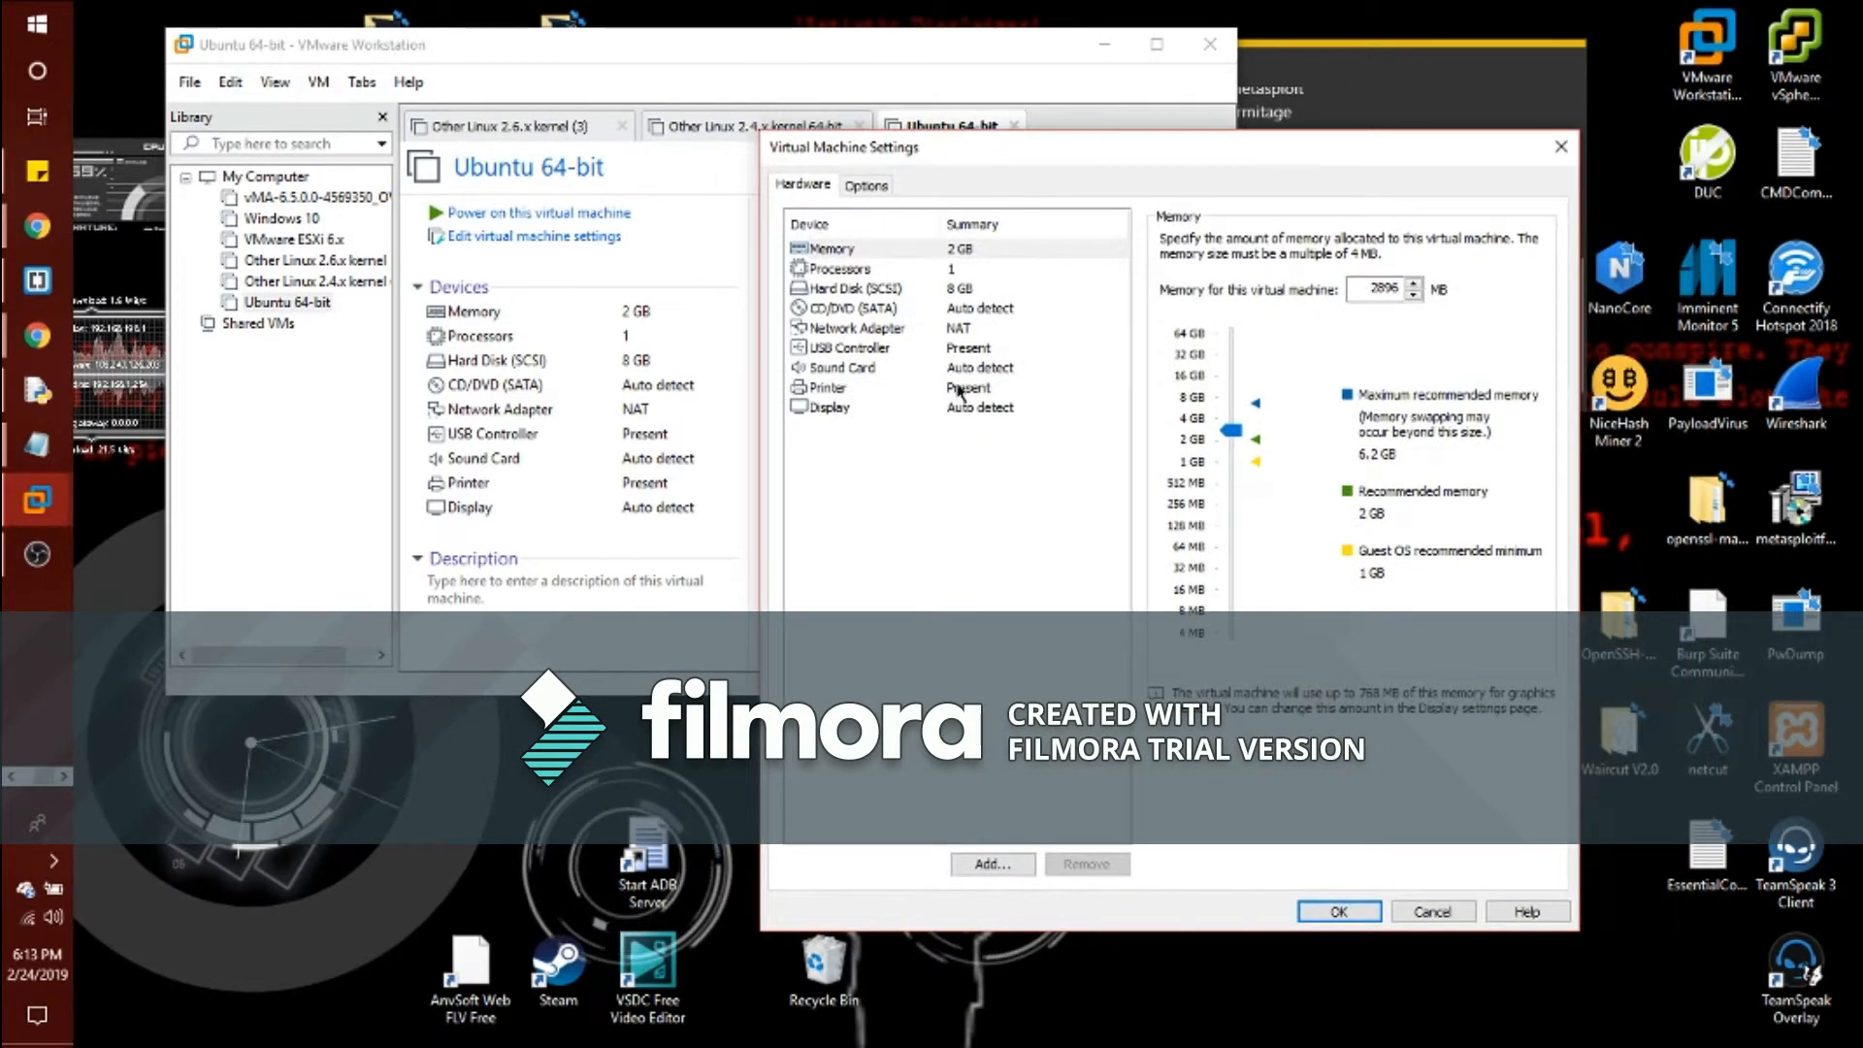
Set the CD/DVD (SATA) drive to use the ubuntu-18.10-desktop-amd64 ISO from Documents\Ubuntu and save the machine settings
{"action": "left_click", "coordinate": [963, 311]}
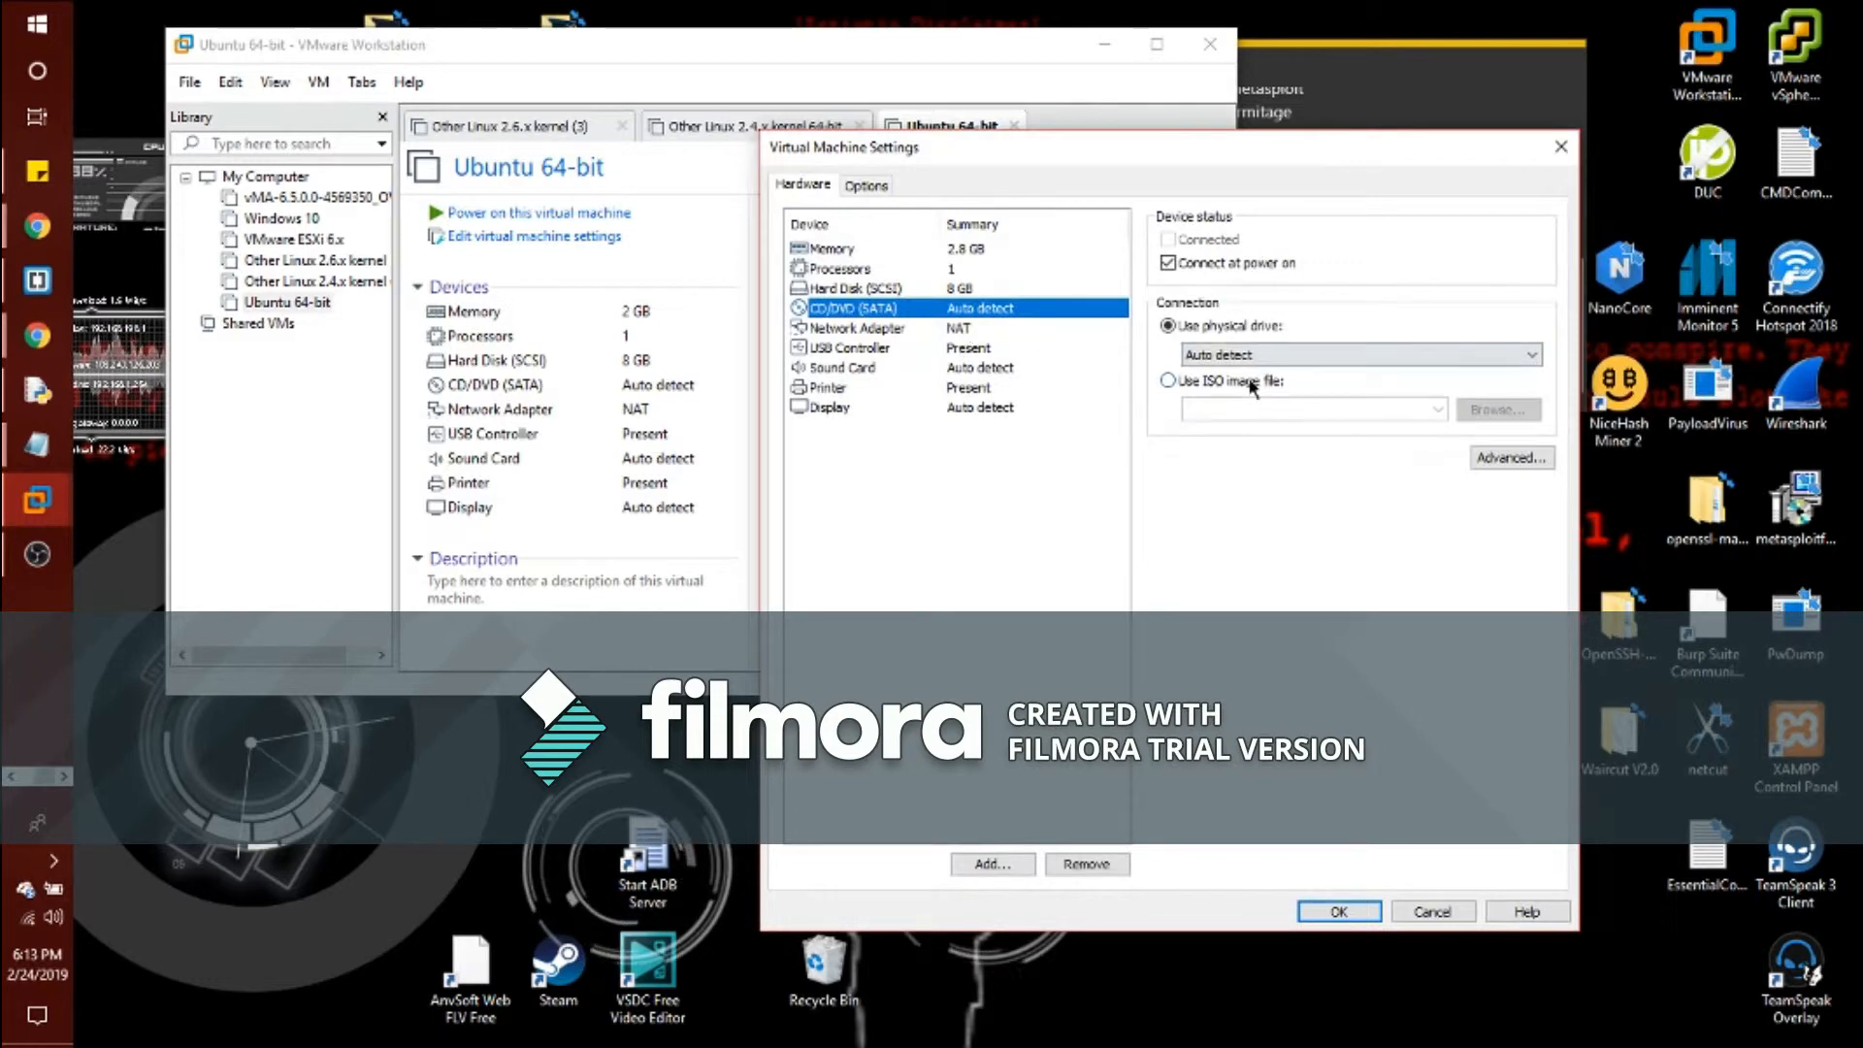
{"action": "left_click", "coordinate": [1203, 380]}
{"action": "left_click", "coordinate": [1497, 409]}
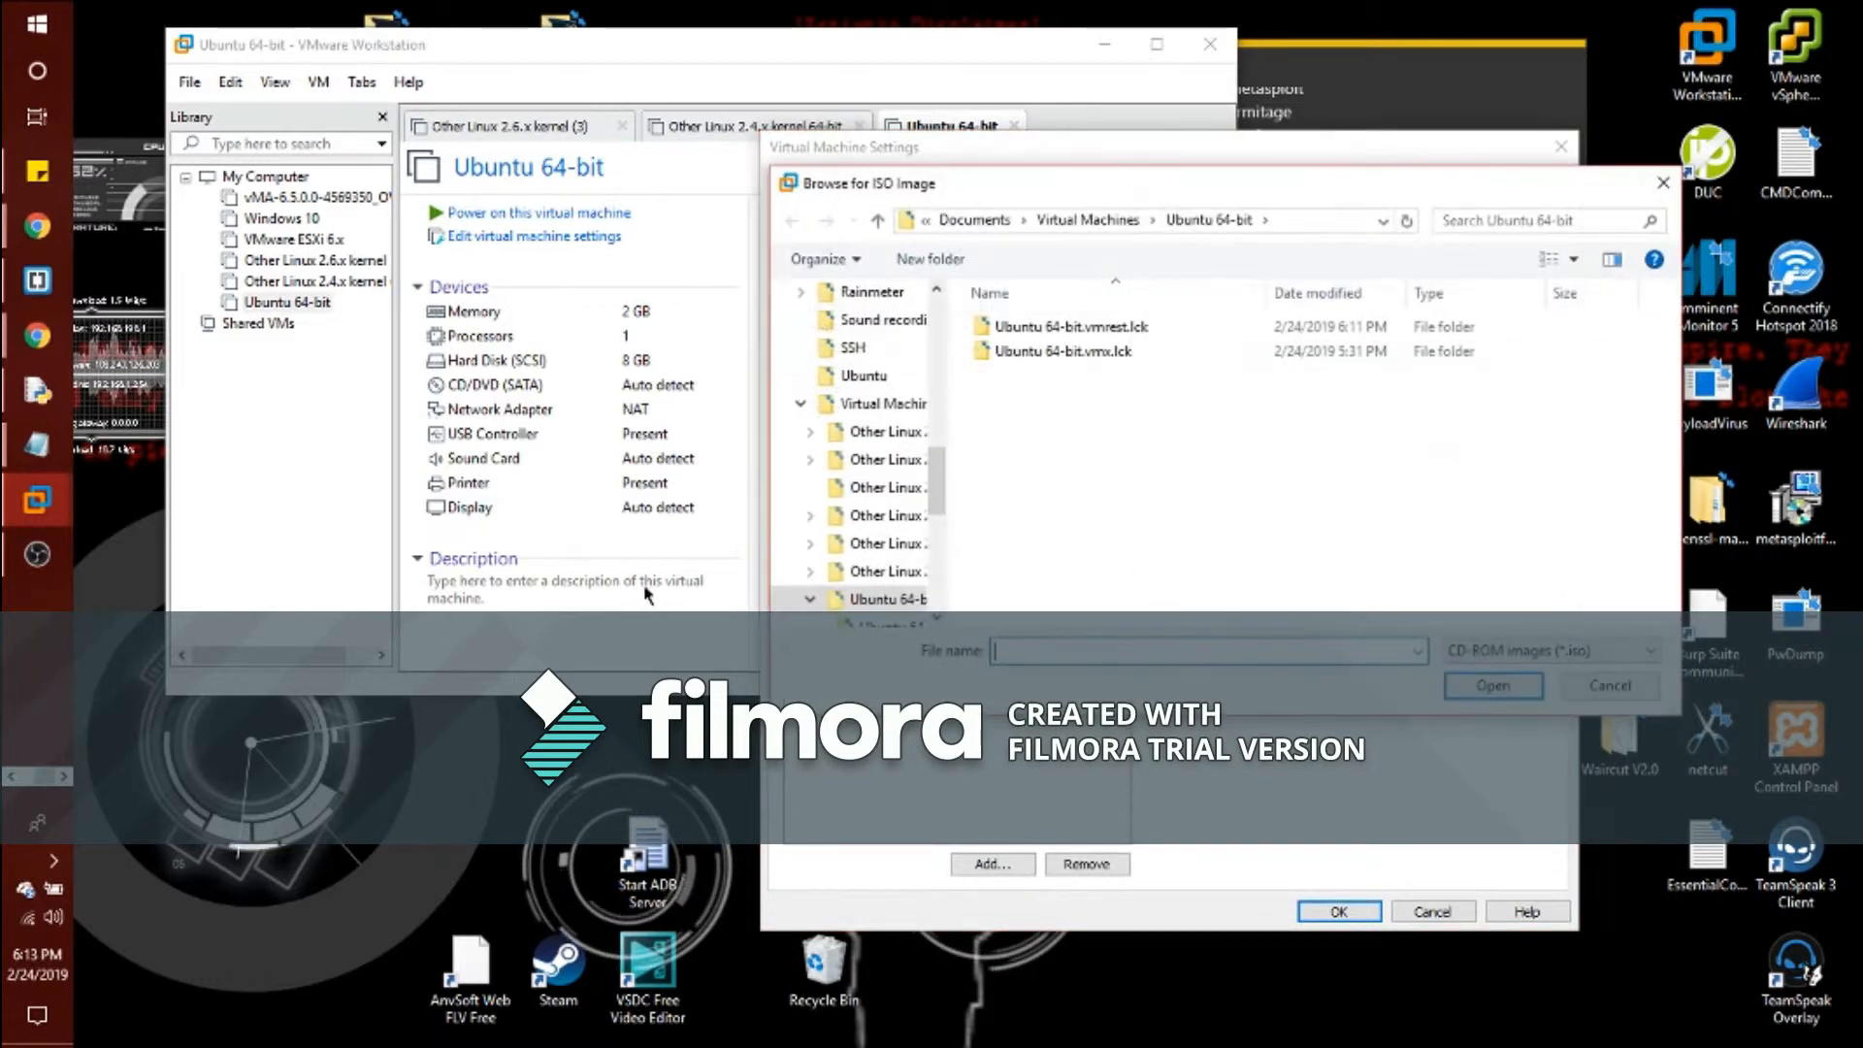
{"action": "left_click_drag", "start_coordinate": [937, 469], "coordinate": [939, 292]}
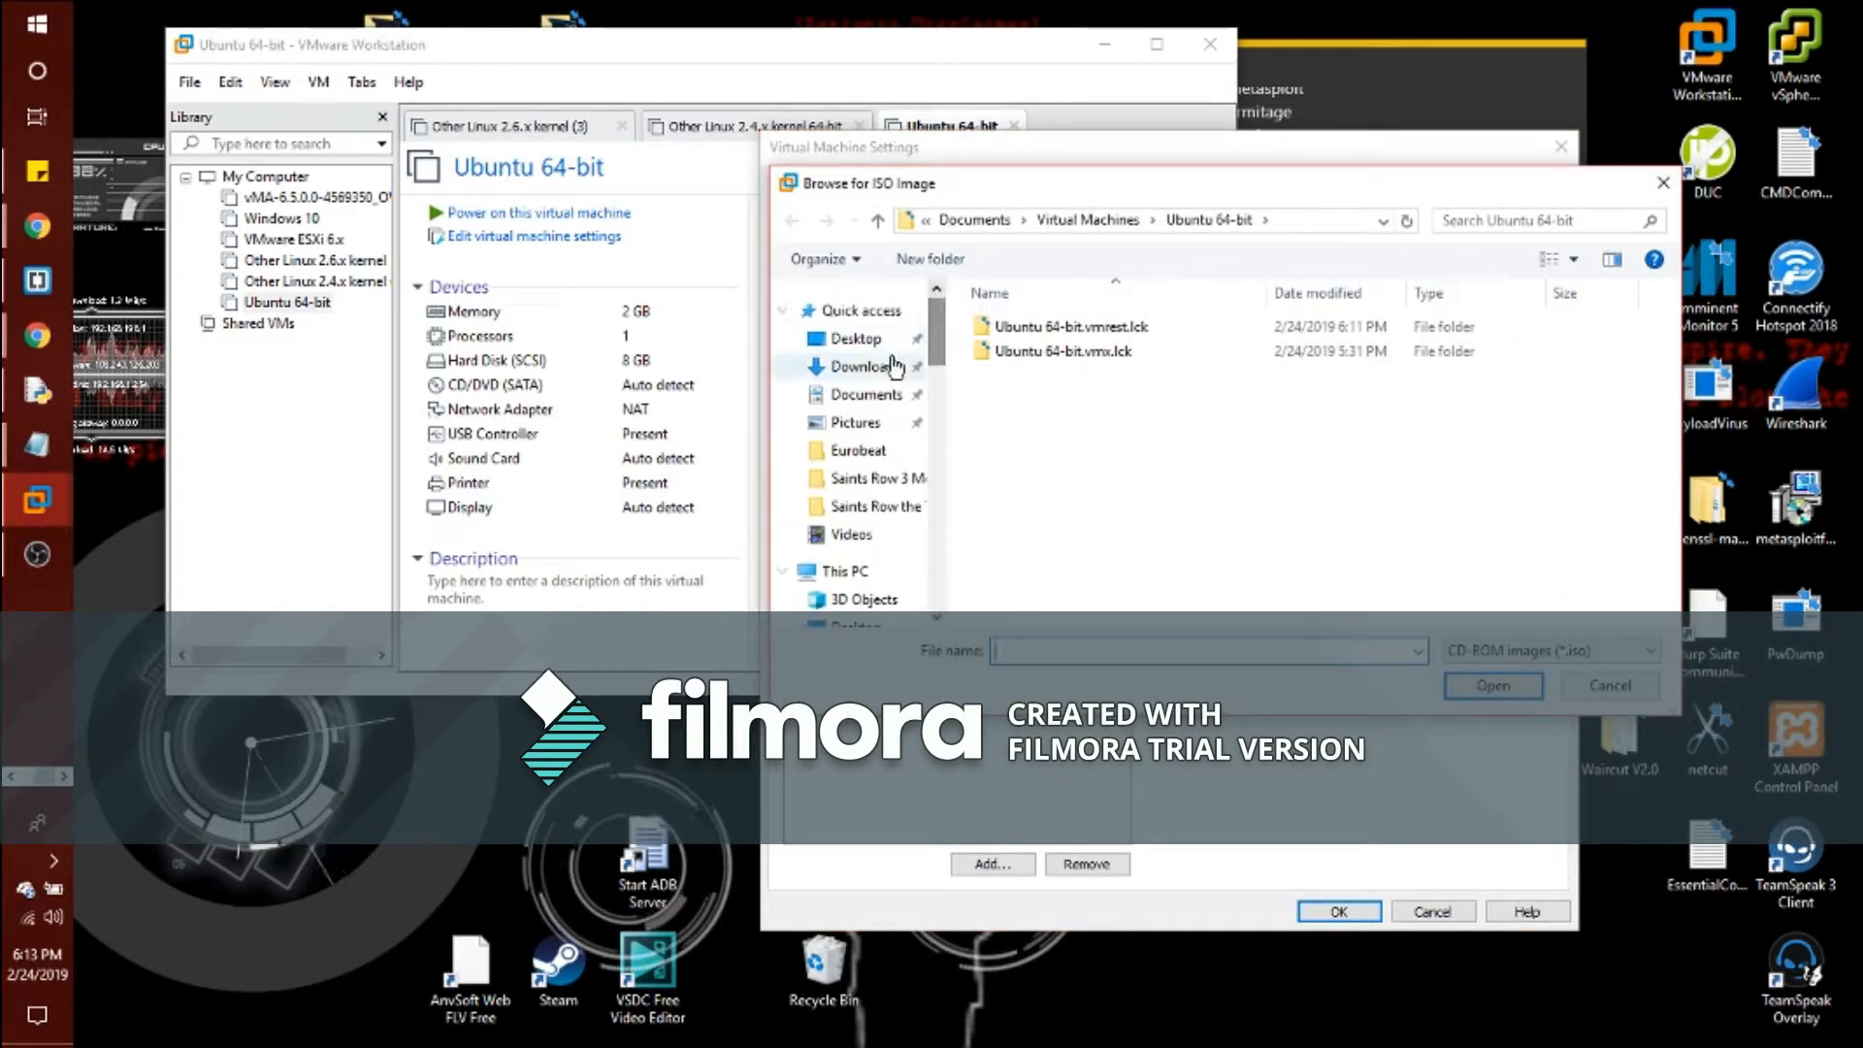
{"action": "left_click", "coordinate": [859, 402]}
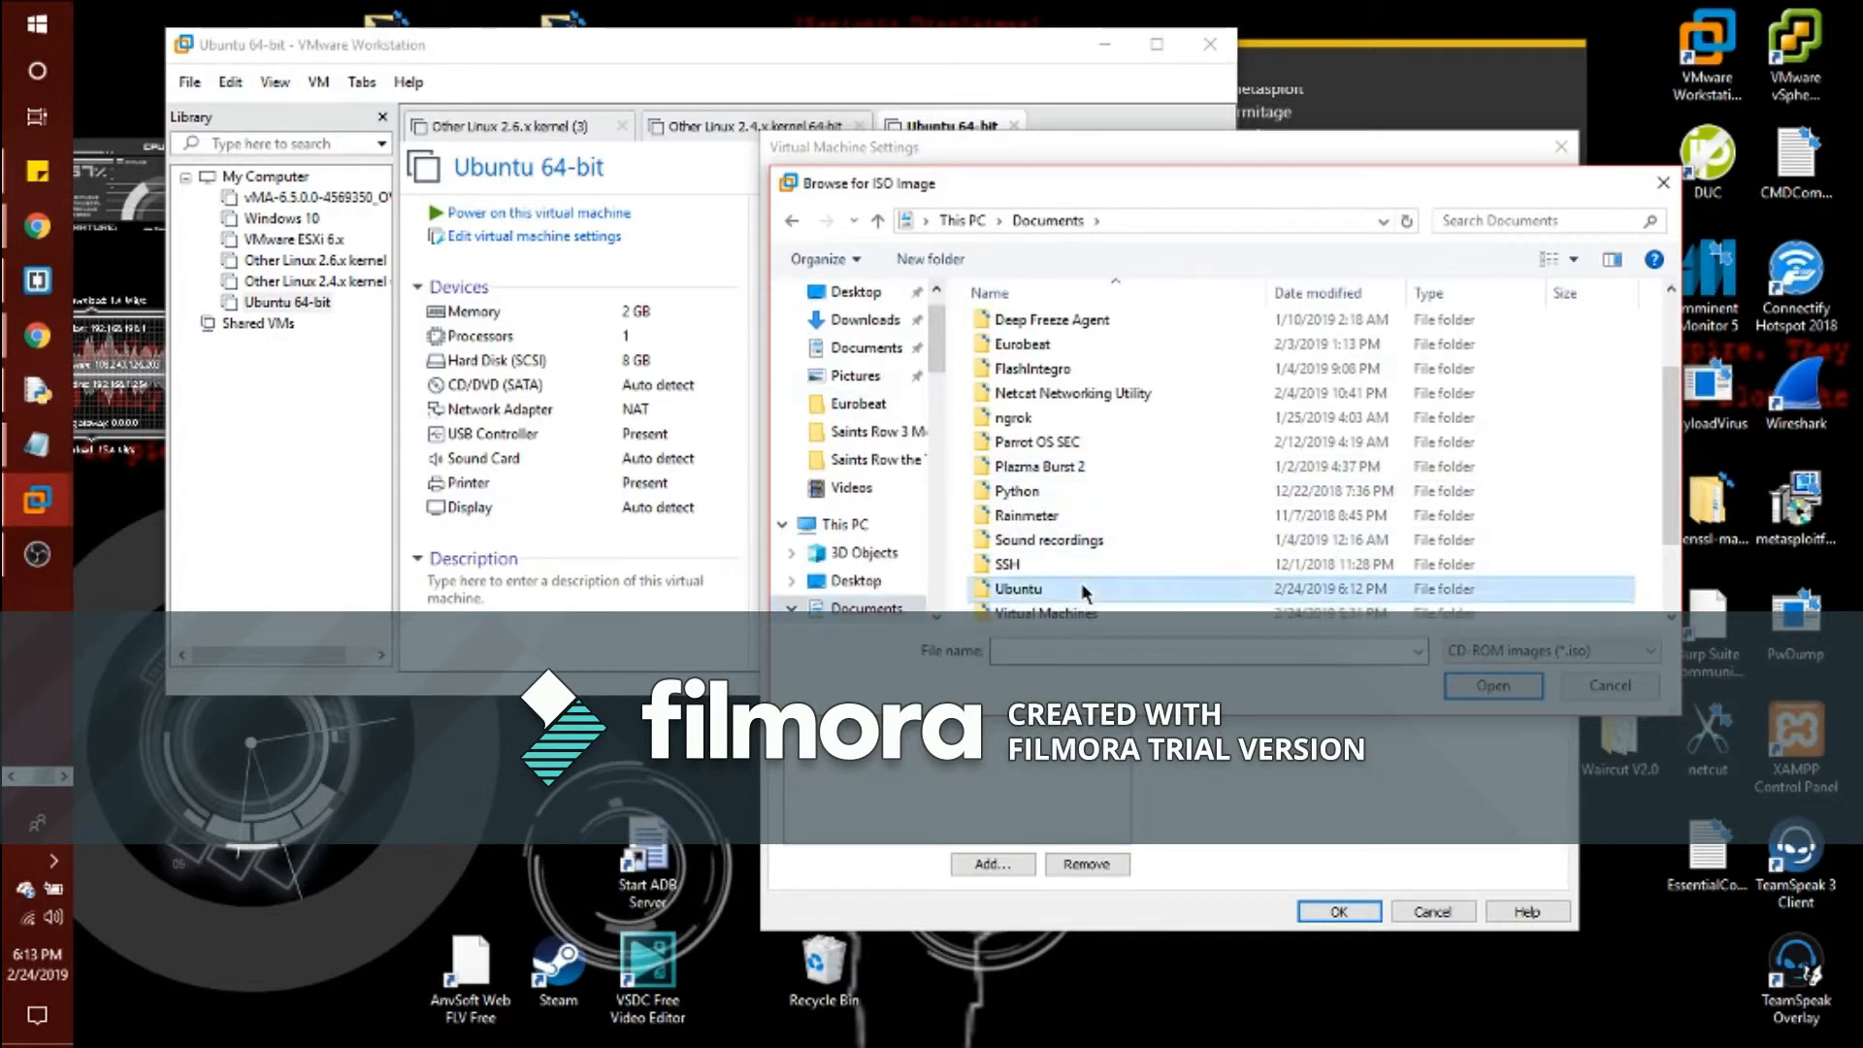
{"action": "double_click", "coordinate": [1081, 587]}
{"action": "left_click", "coordinate": [1085, 327]}
{"action": "left_click", "coordinate": [1518, 689]}
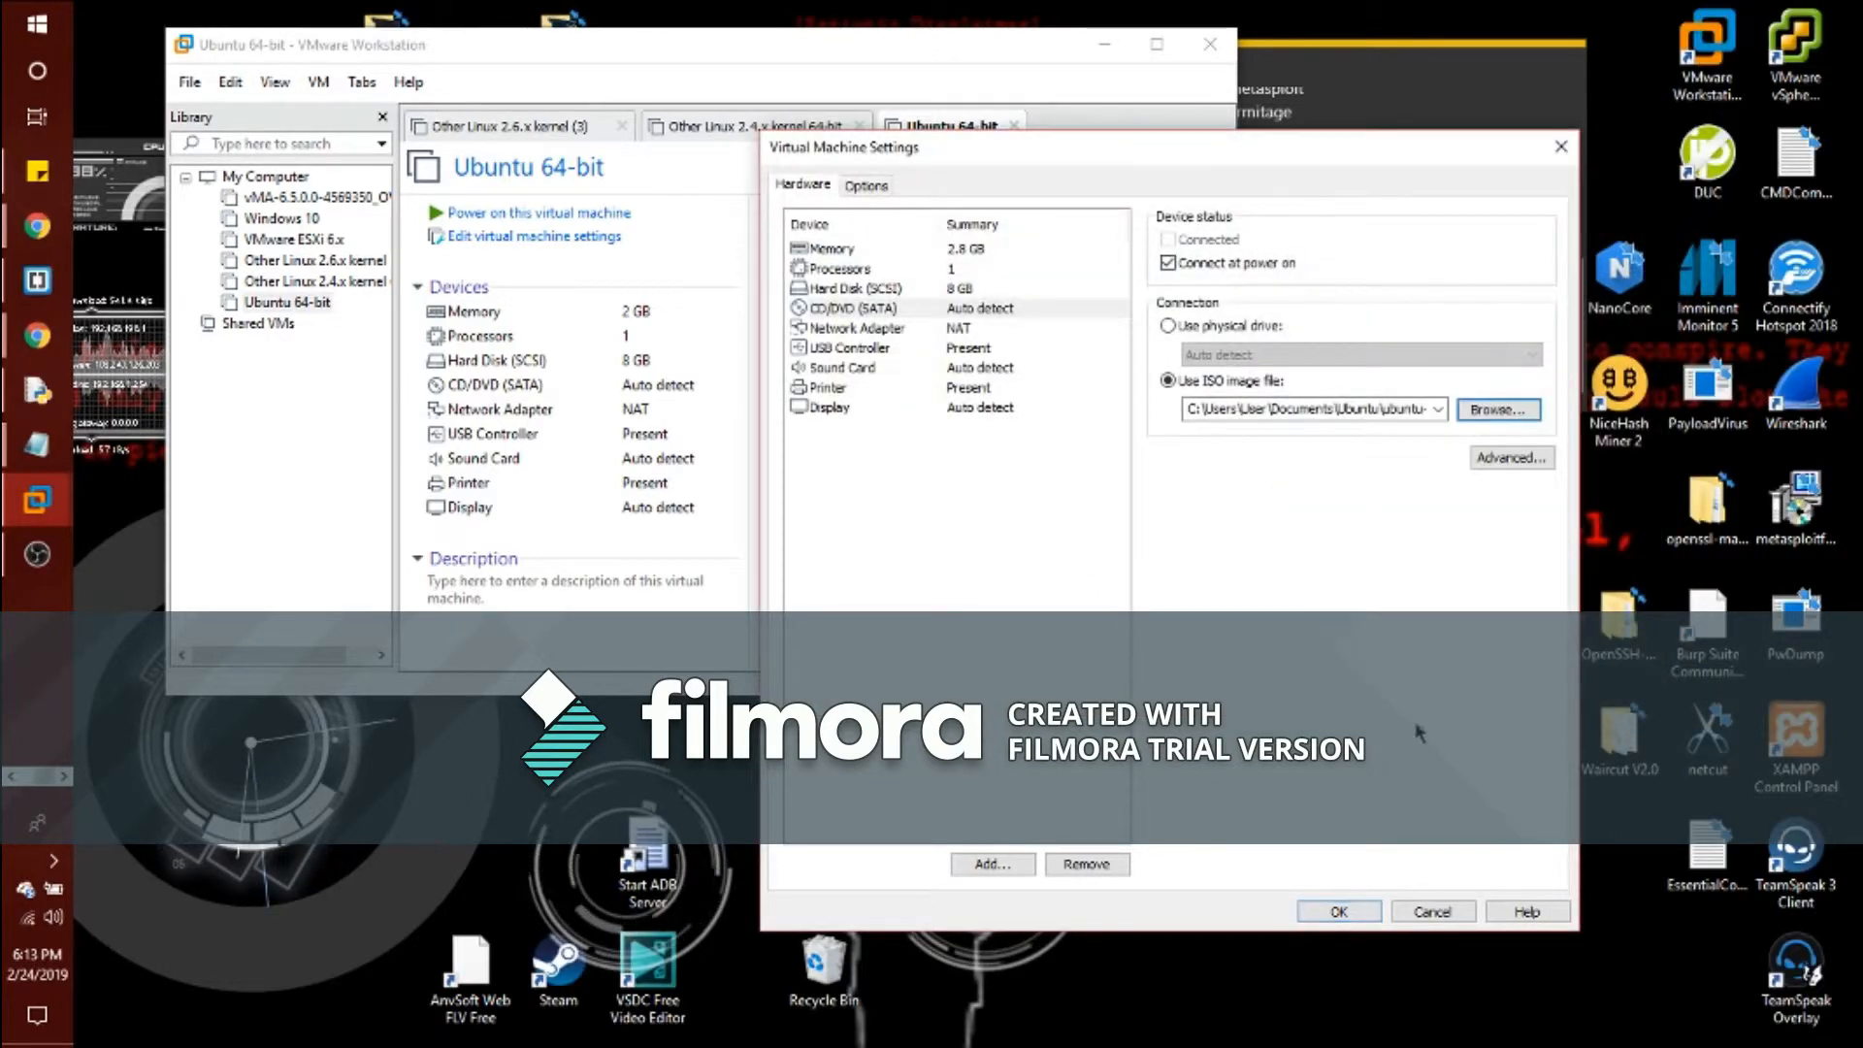
{"action": "left_click", "coordinate": [1338, 912]}
Power on the Ubuntu 64-bit virtual machine, adjust its window and move the sticky note clear of it
{"action": "left_click", "coordinate": [499, 212]}
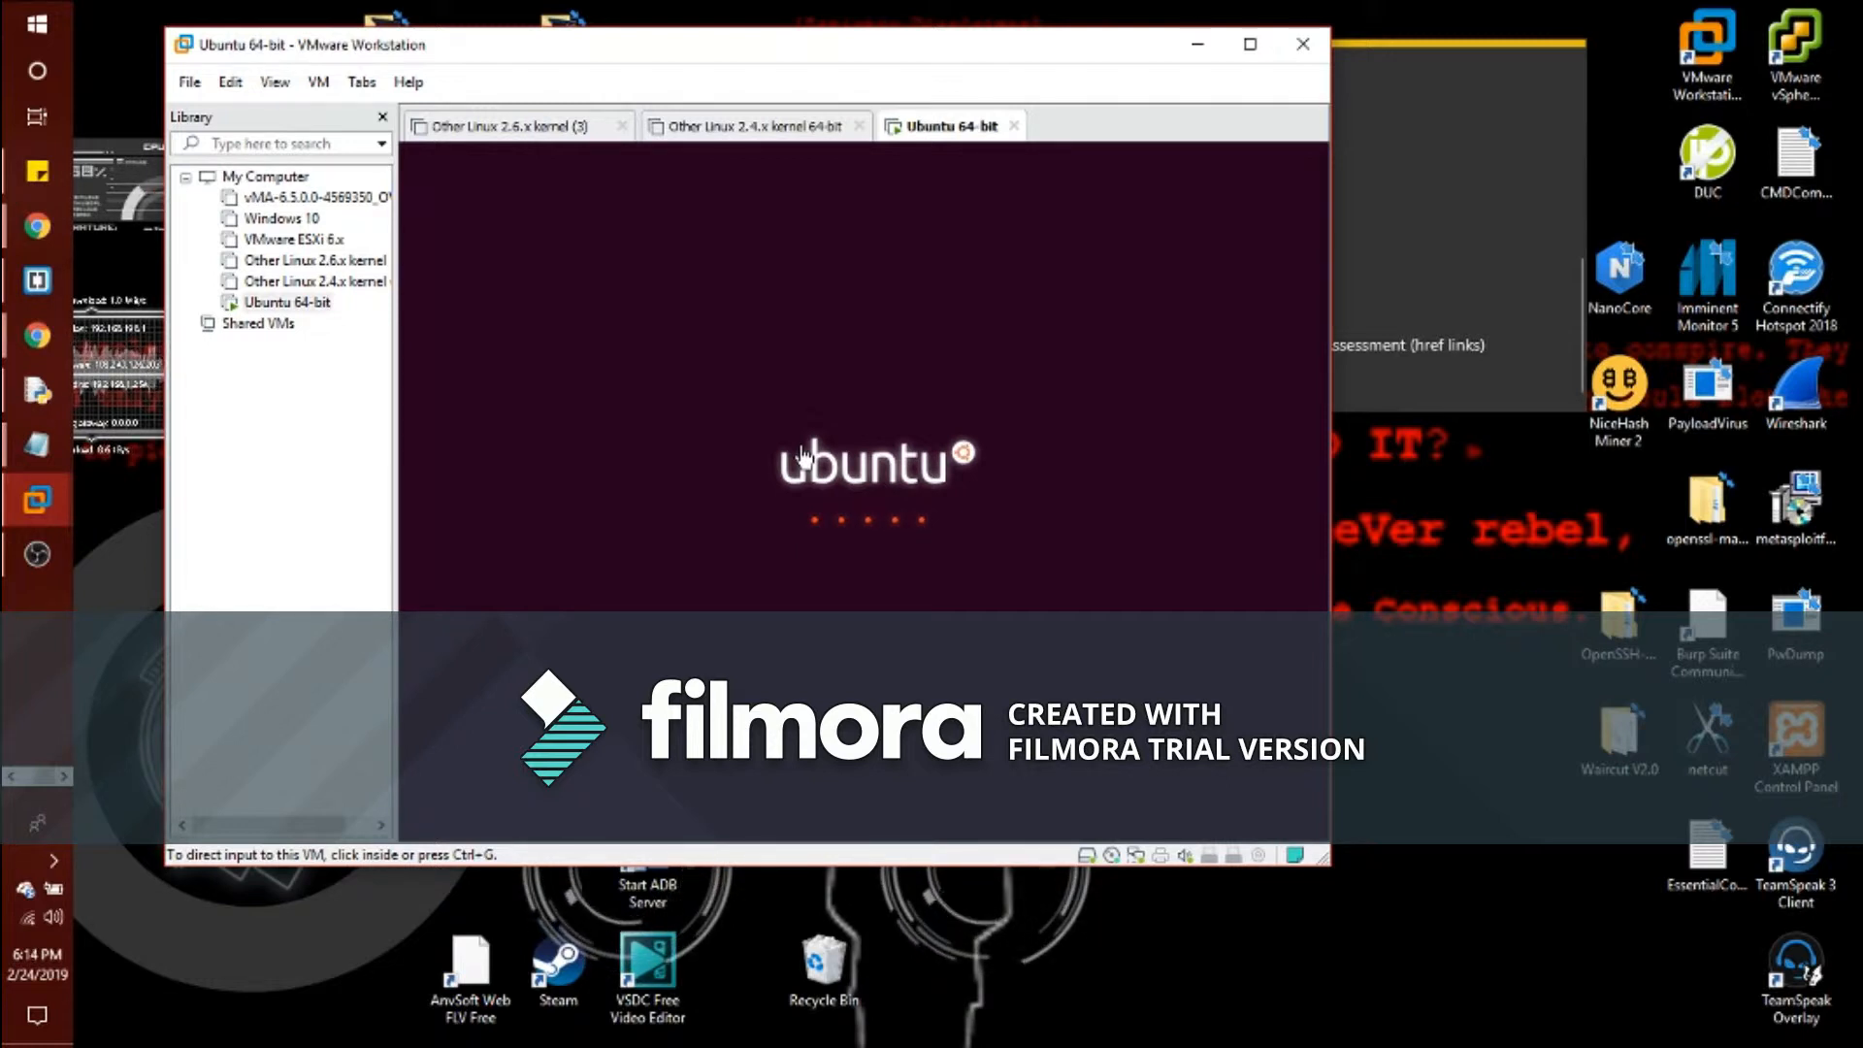
{"action": "mouse_move", "coordinate": [712, 61]}
{"action": "left_mouse_down"}
{"action": "mouse_move", "coordinate": [881, 170]}
{"action": "mouse_move", "coordinate": [820, 68]}
{"action": "mouse_move", "coordinate": [682, 66]}
{"action": "left_mouse_up"}
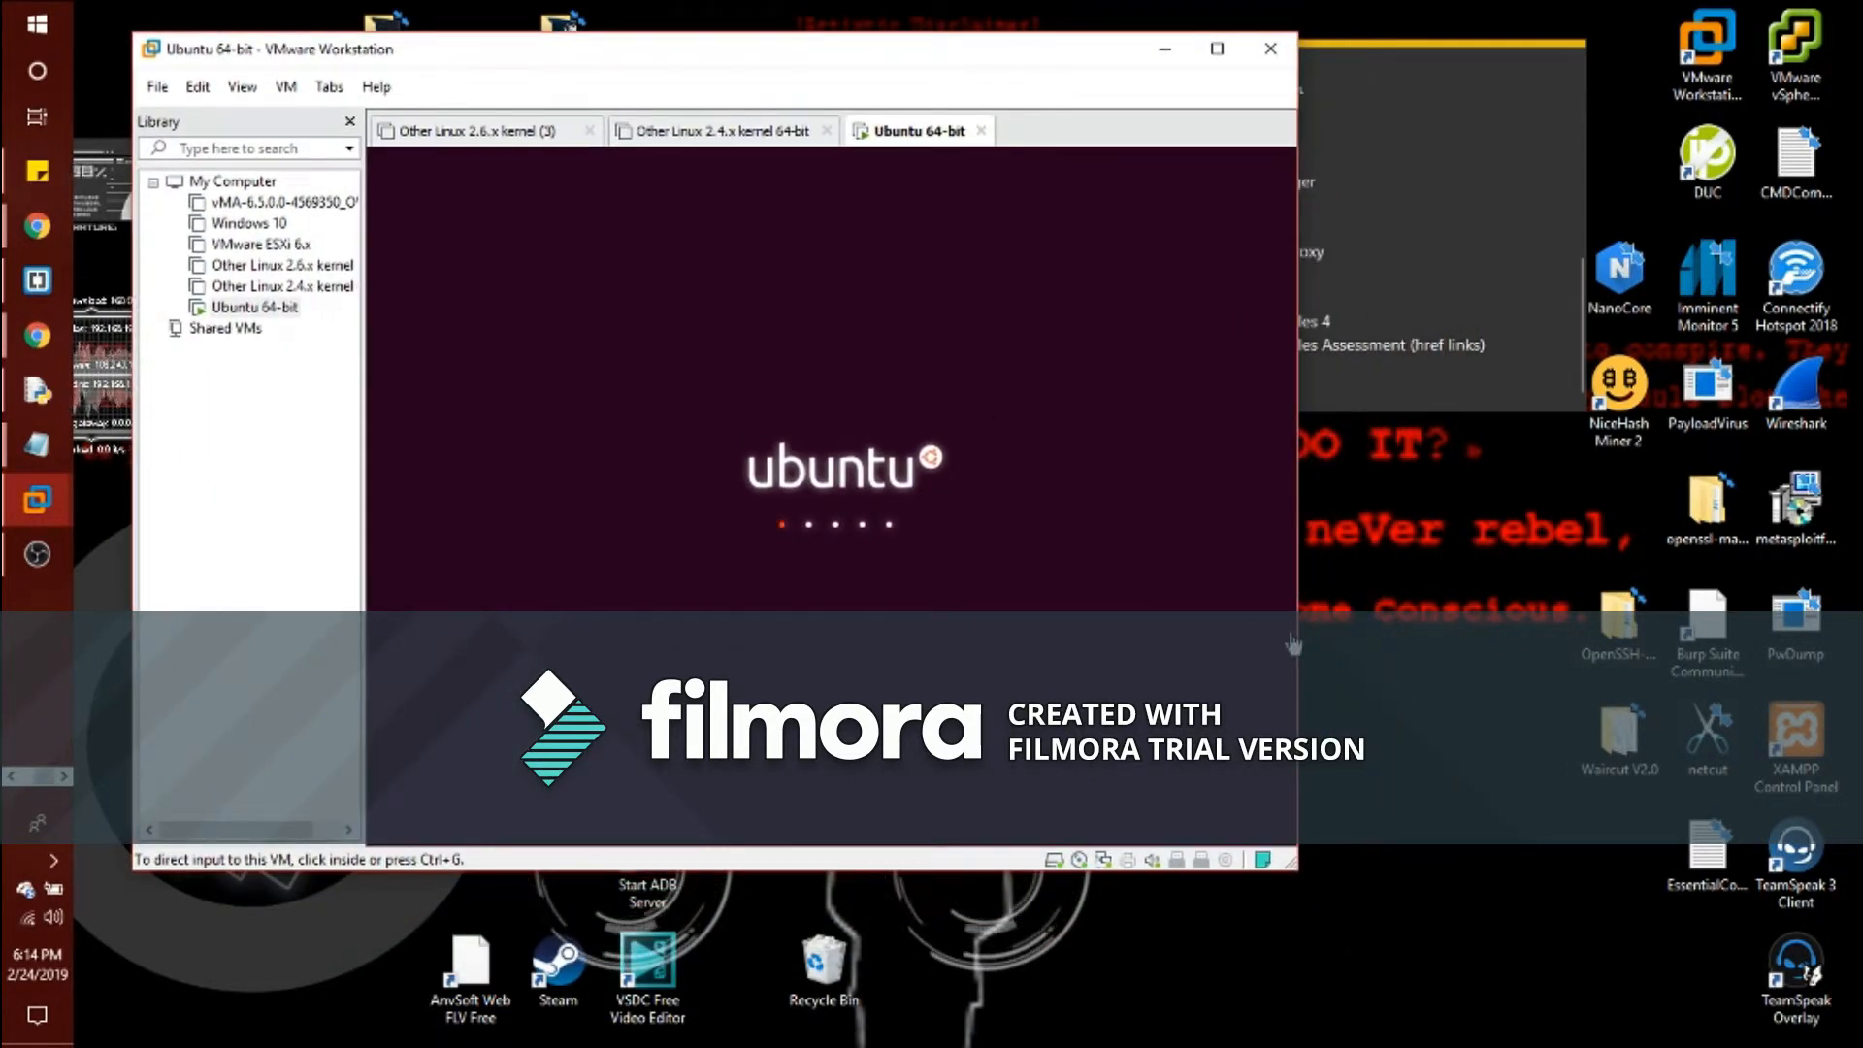
{"action": "left_click_drag", "start_coordinate": [1298, 631], "coordinate": [1326, 631]}
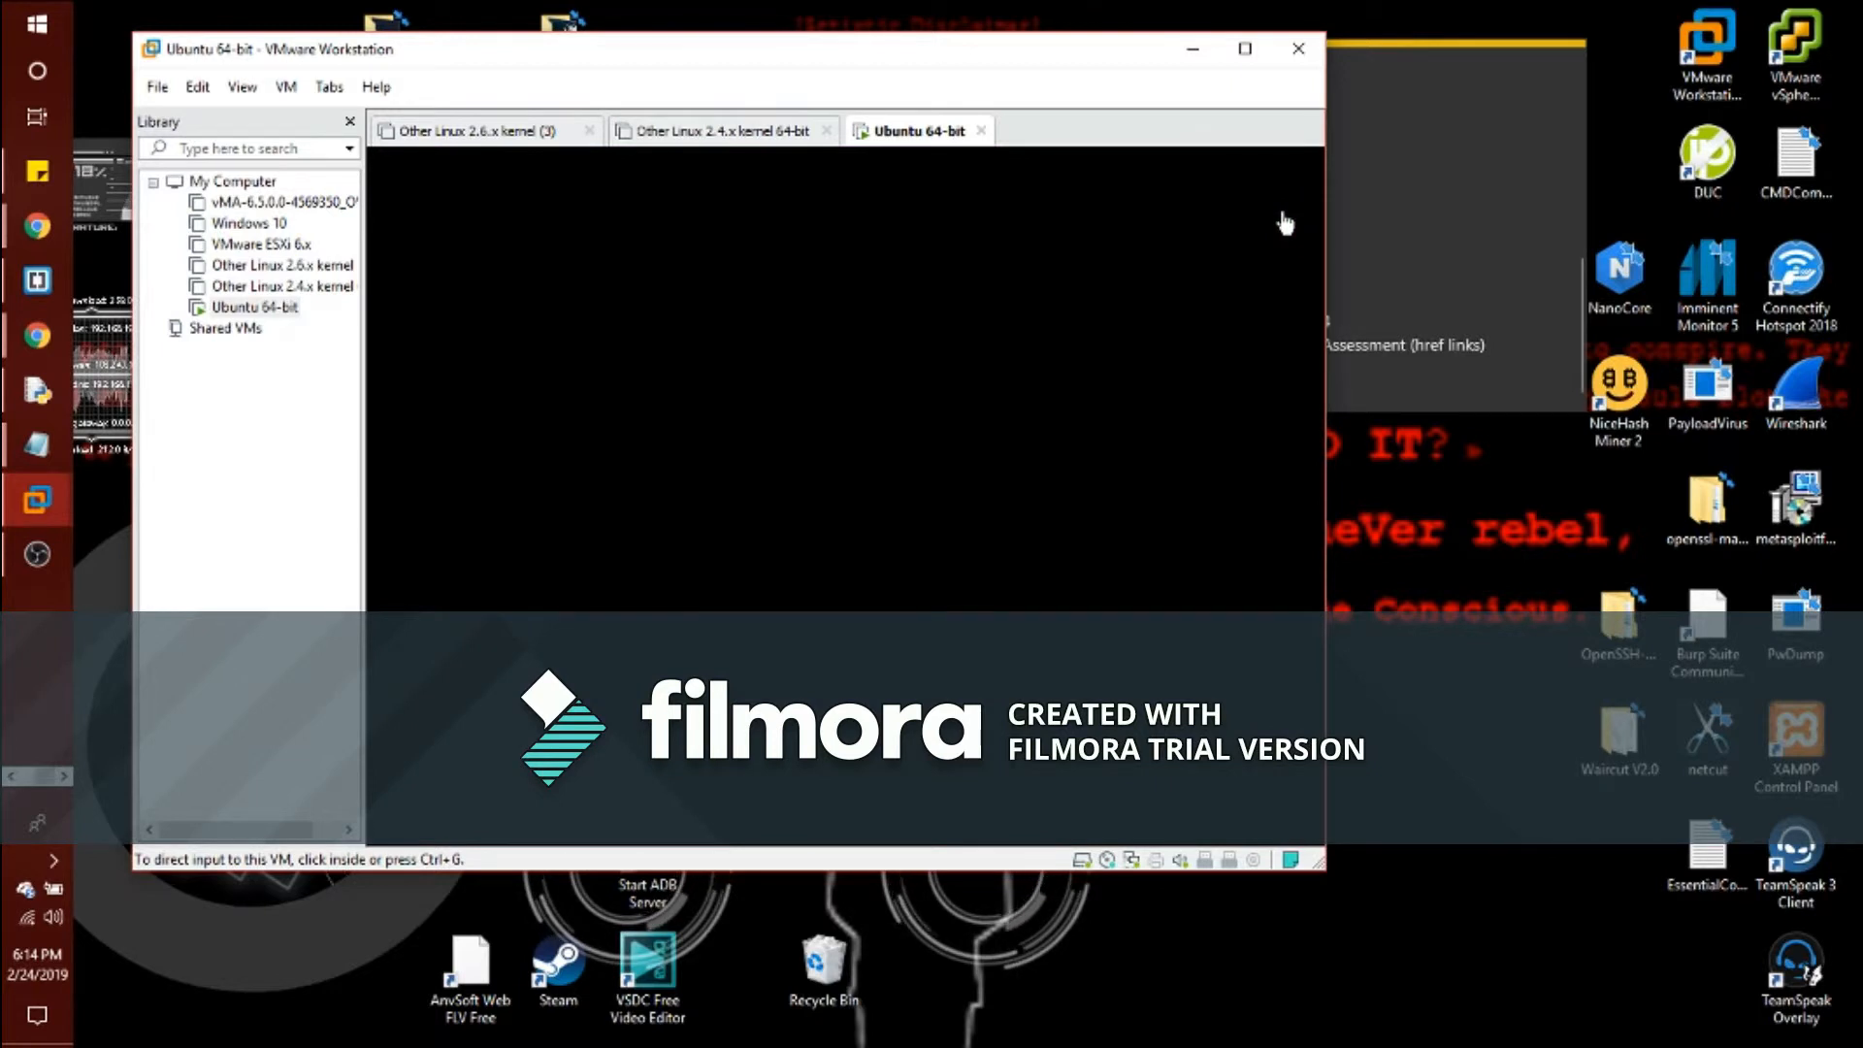
{"action": "left_click", "coordinate": [1446, 199]}
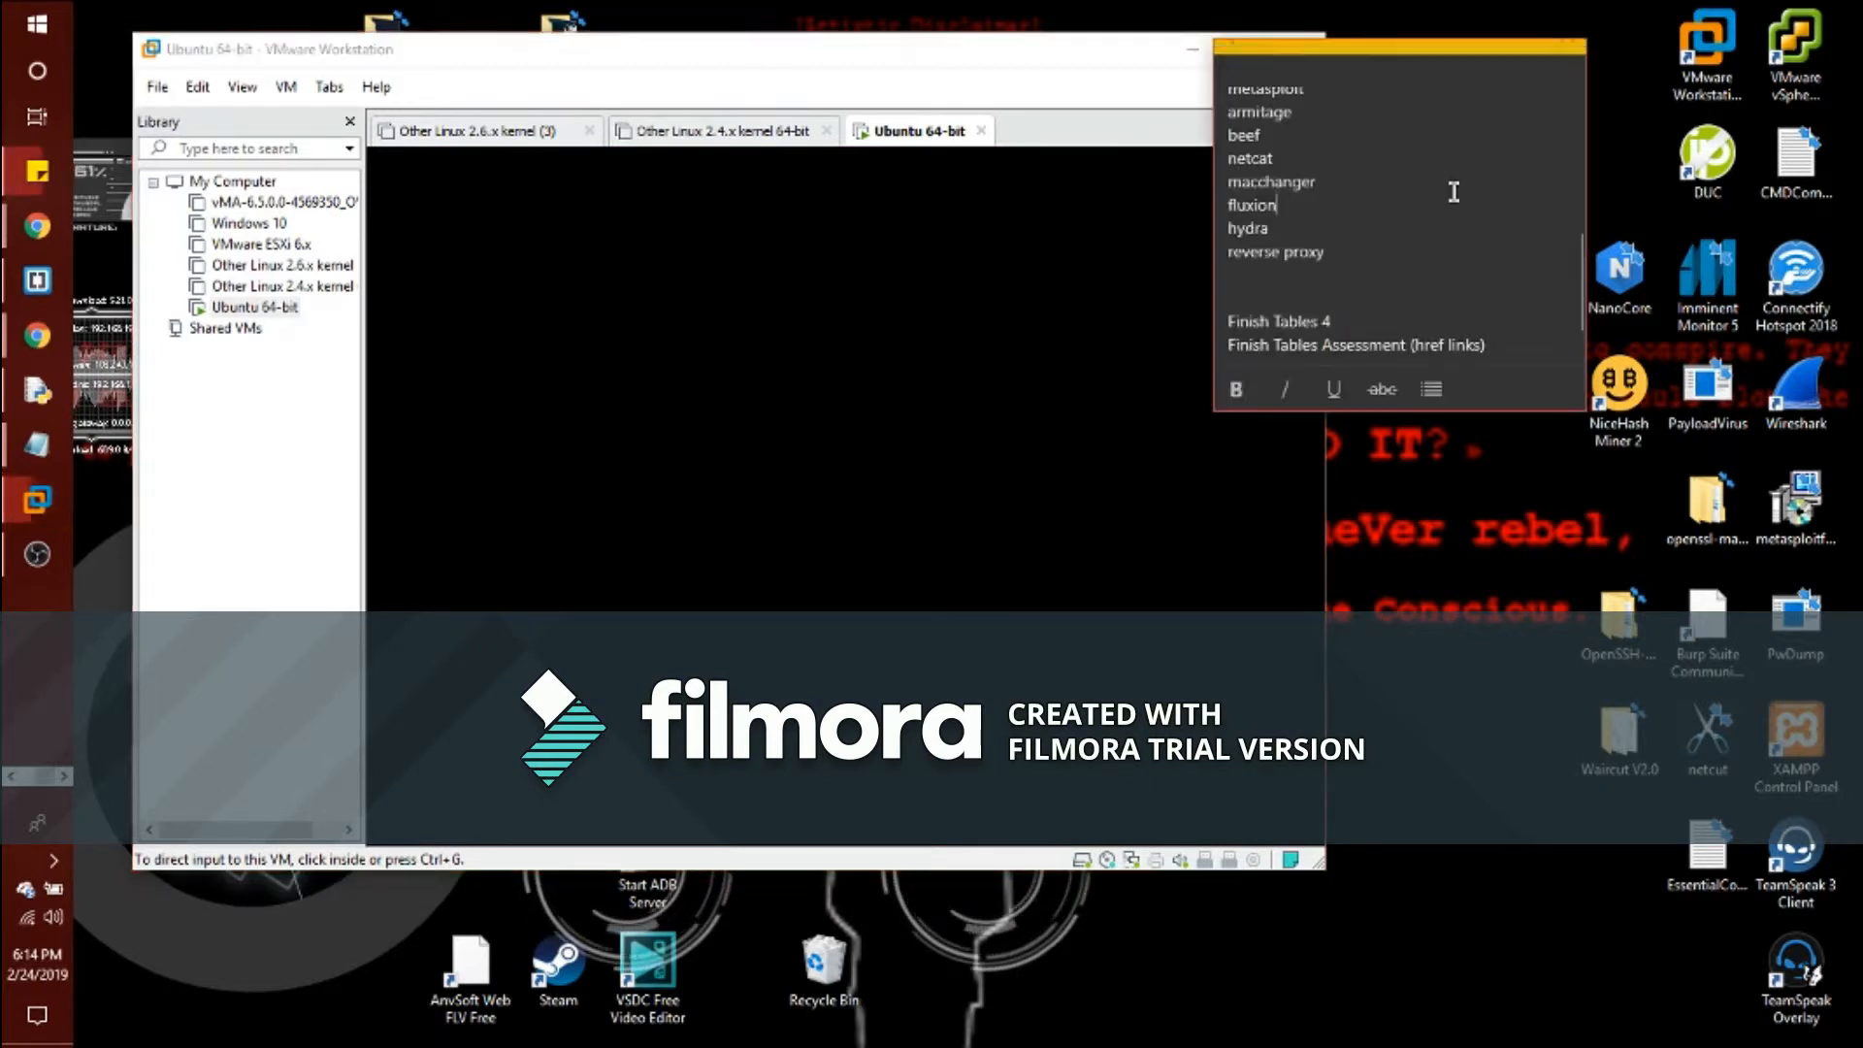
{"action": "left_click_drag", "start_coordinate": [1456, 49], "coordinate": [1588, 56]}
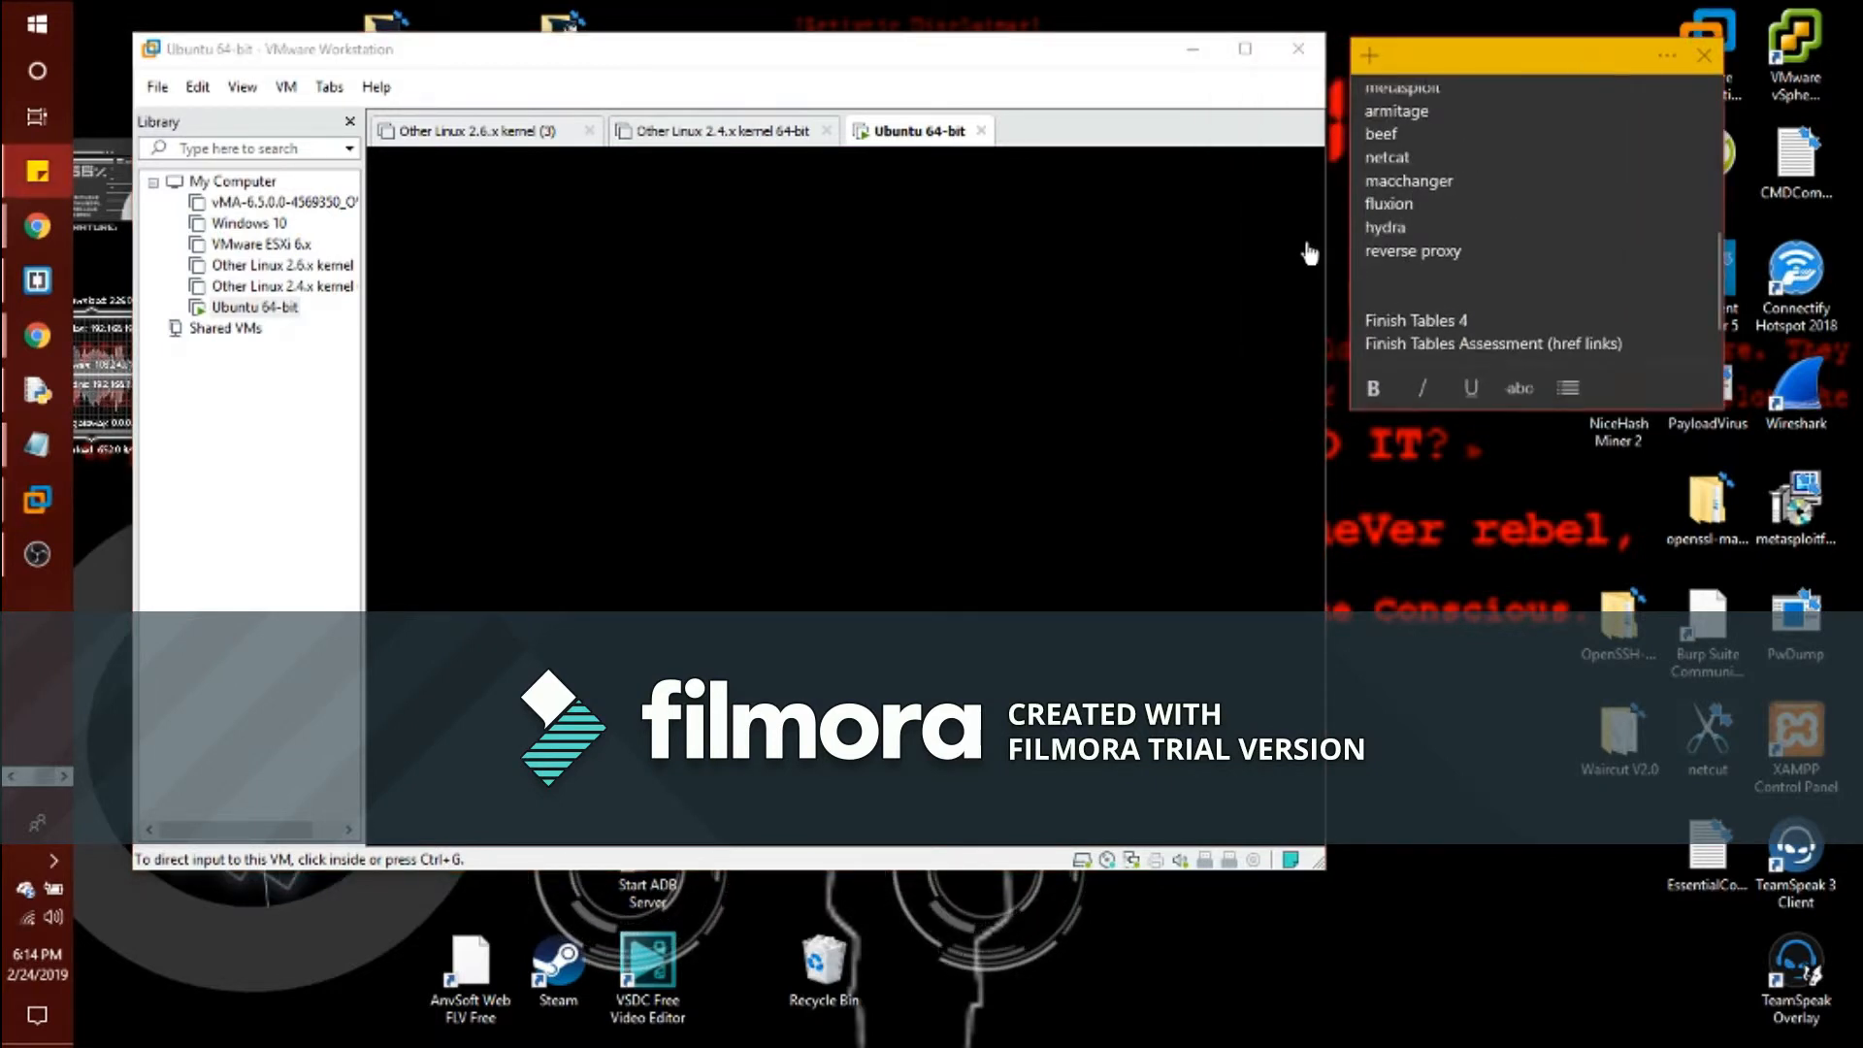
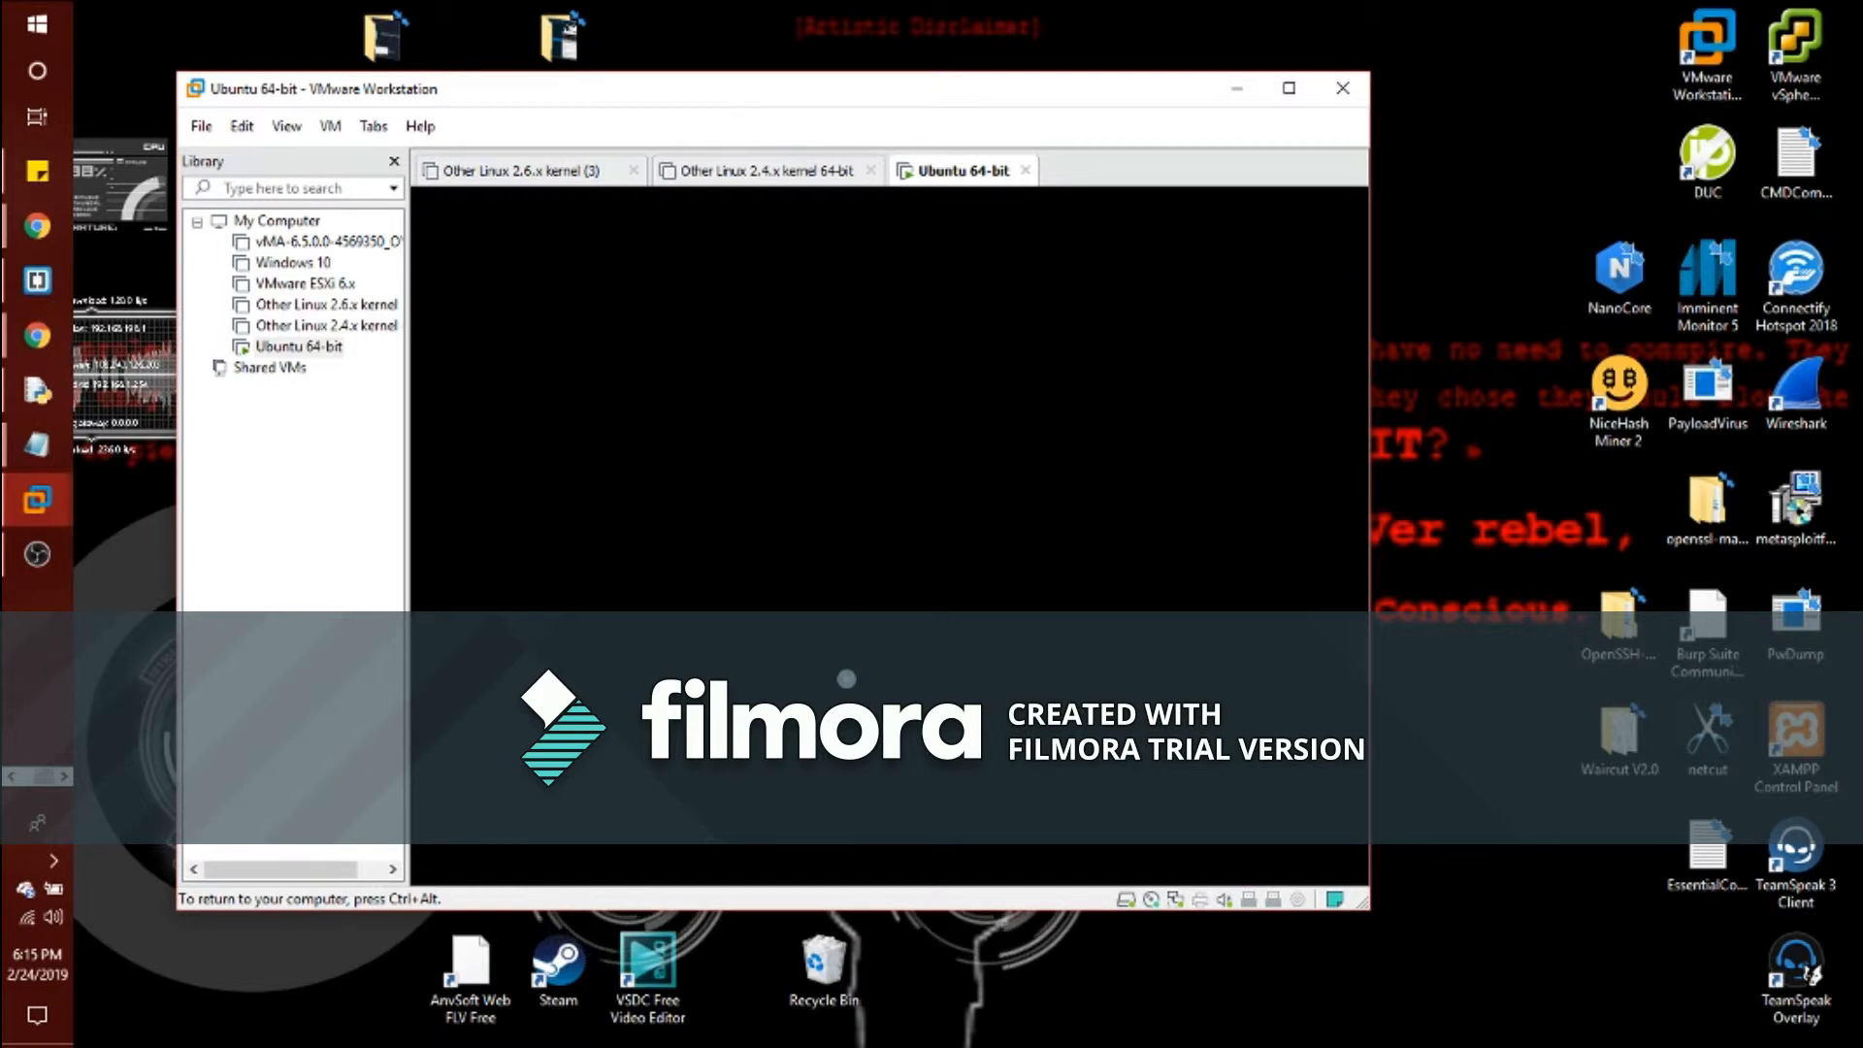
{"action": "left_click_drag", "start_coordinate": [1060, 83], "coordinate": [1066, 57]}
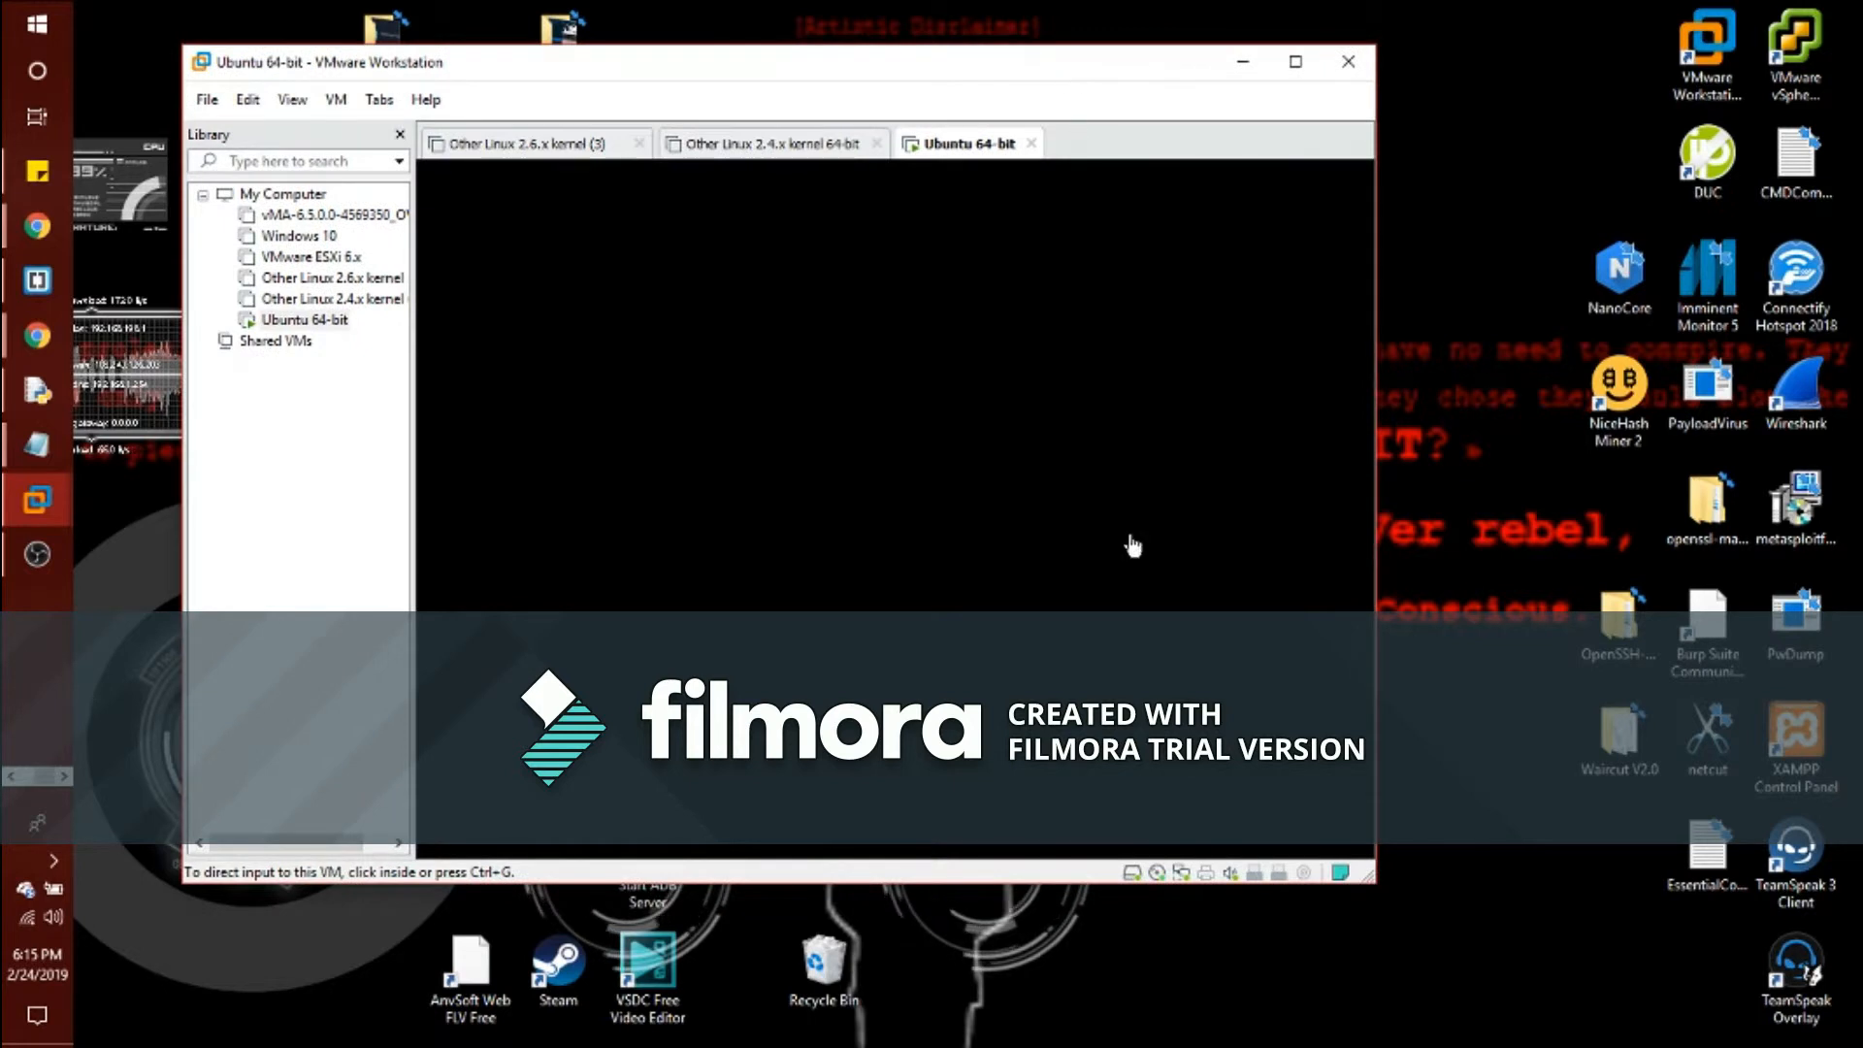
Release input from the virtual machine, launch PowerISO on the host and continue with the unregistered version
{"action": "key", "text": "ctrl+alt"}
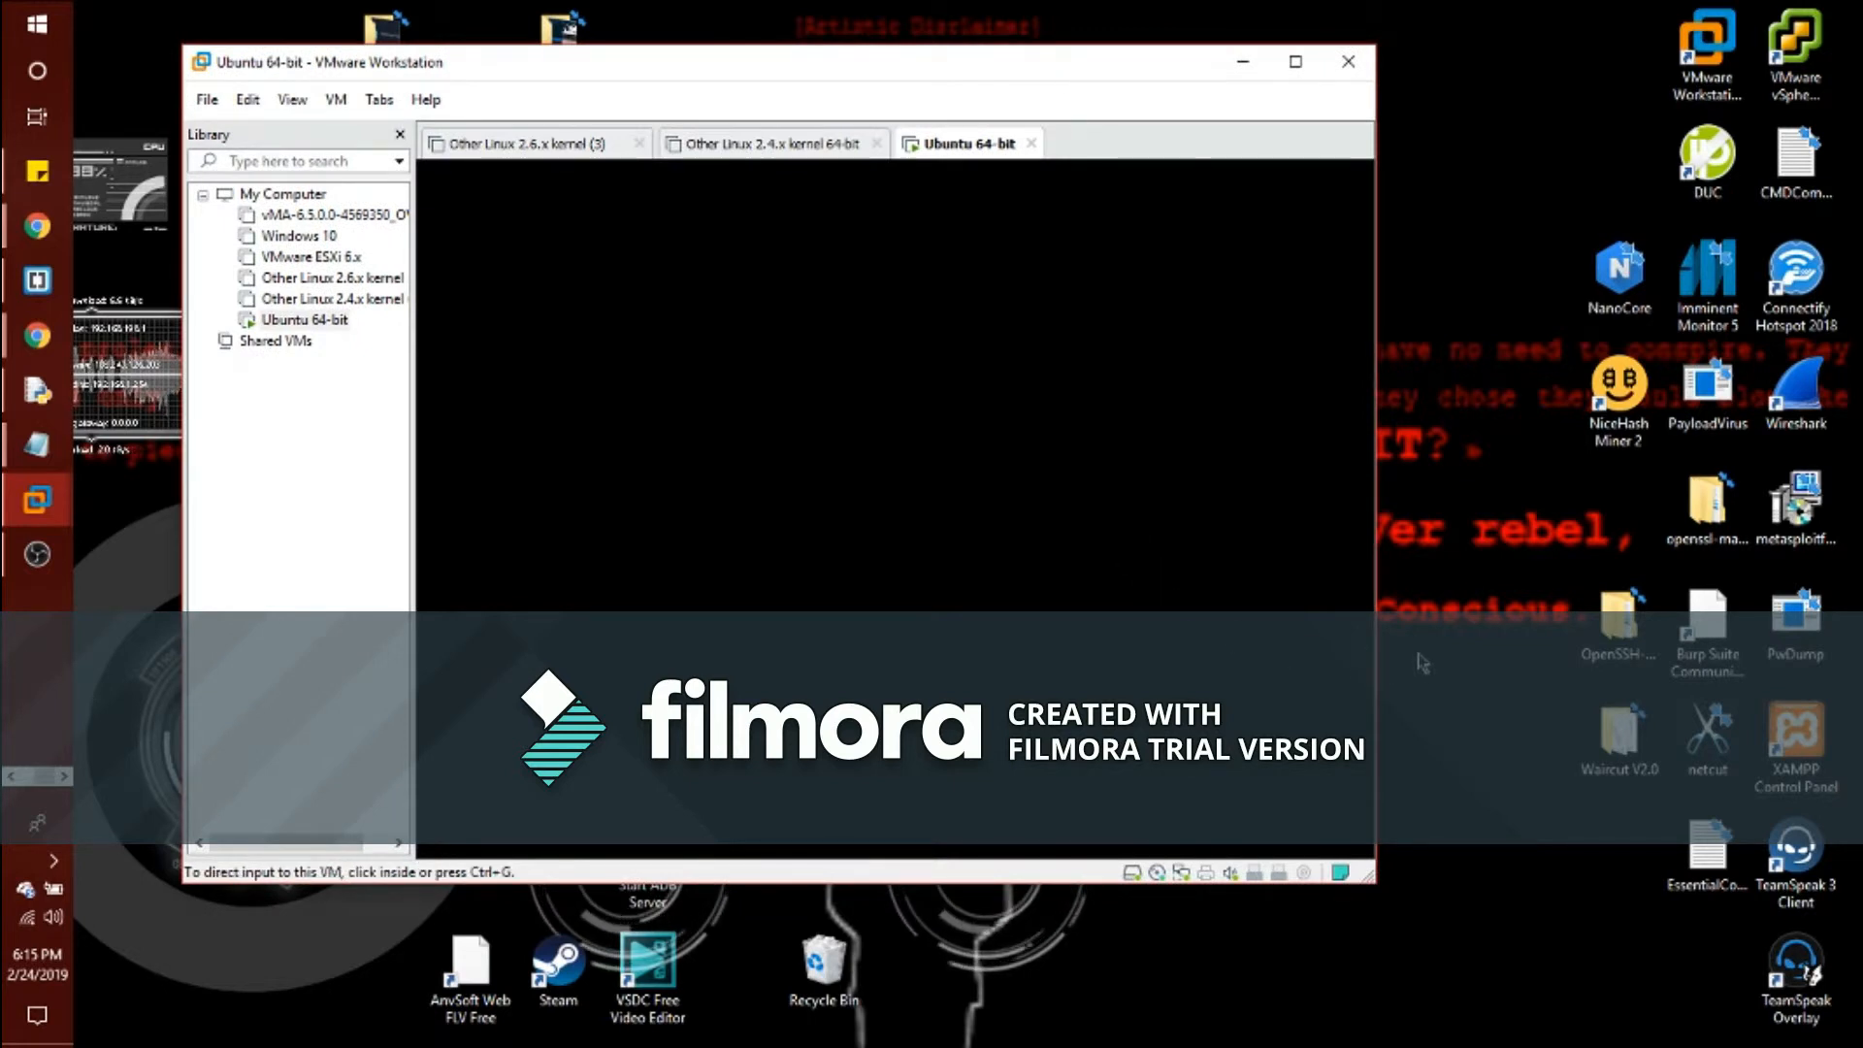
{"action": "left_click", "coordinate": [47, 37]}
{"action": "type", "text": "power"}
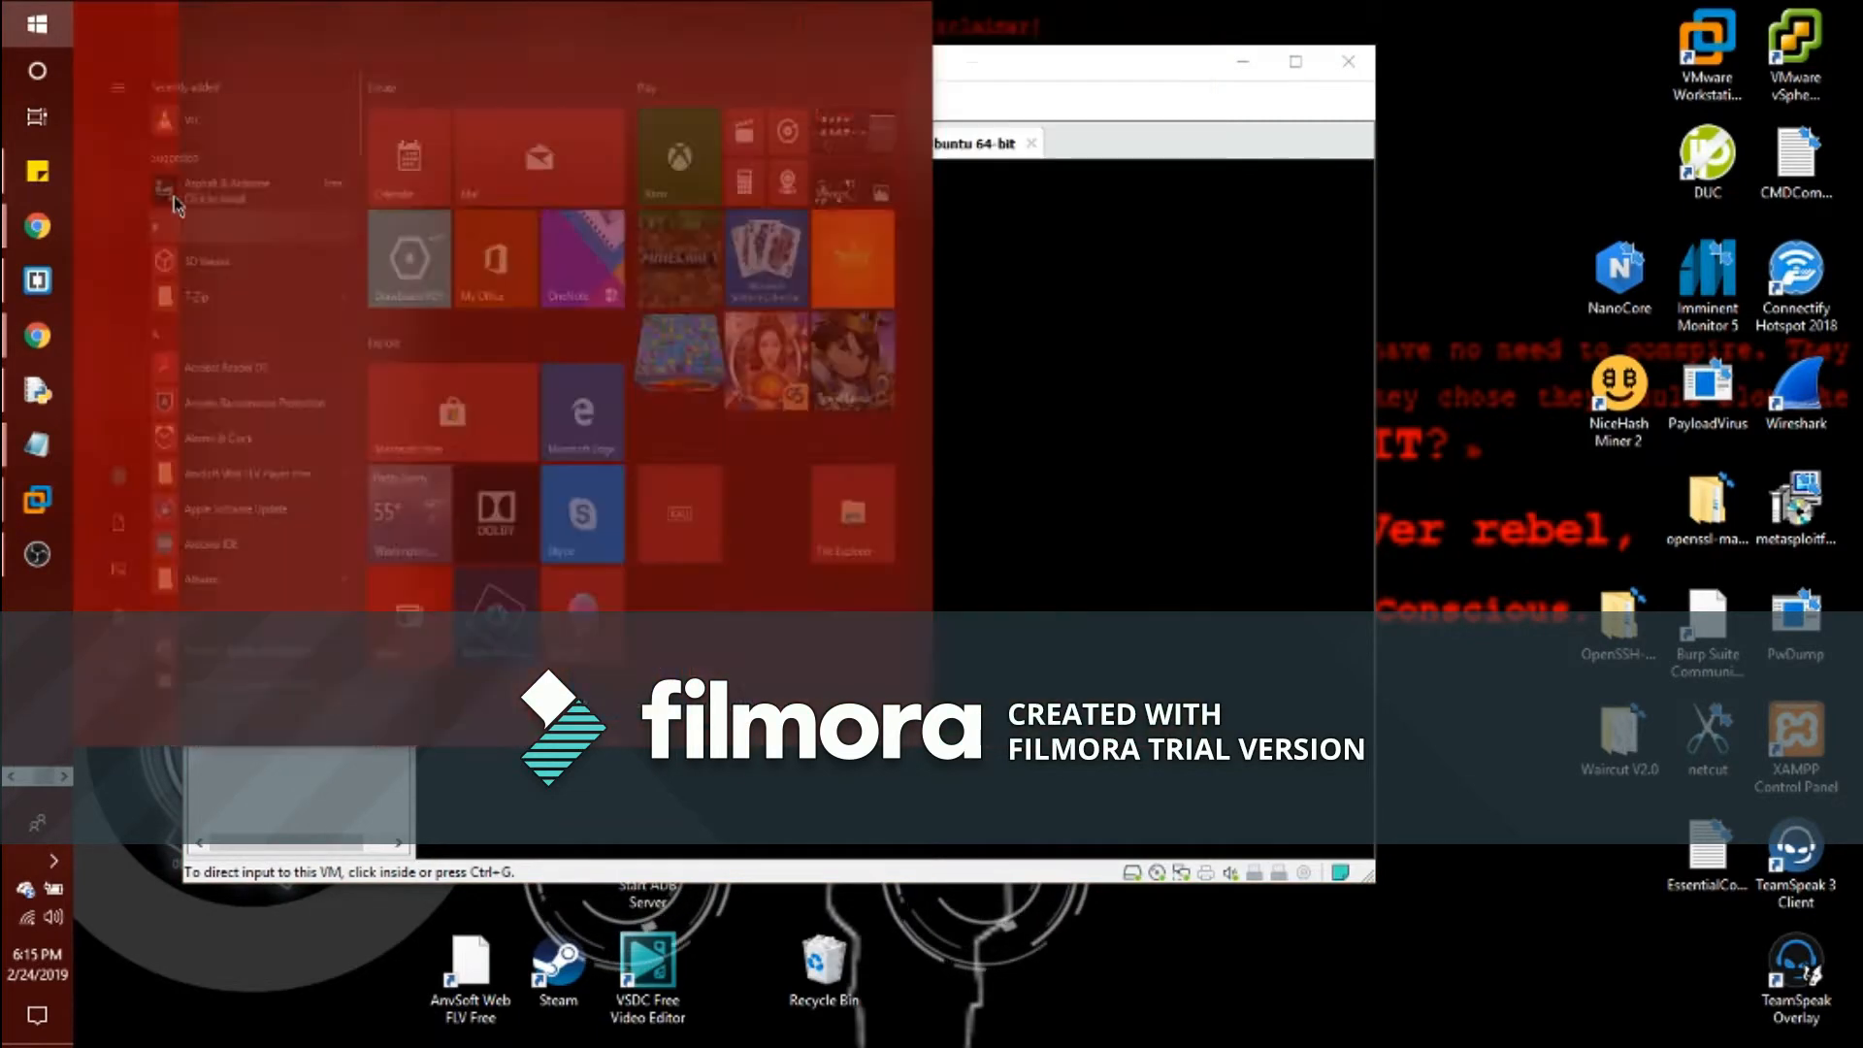
{"action": "type", "text": "iso"}
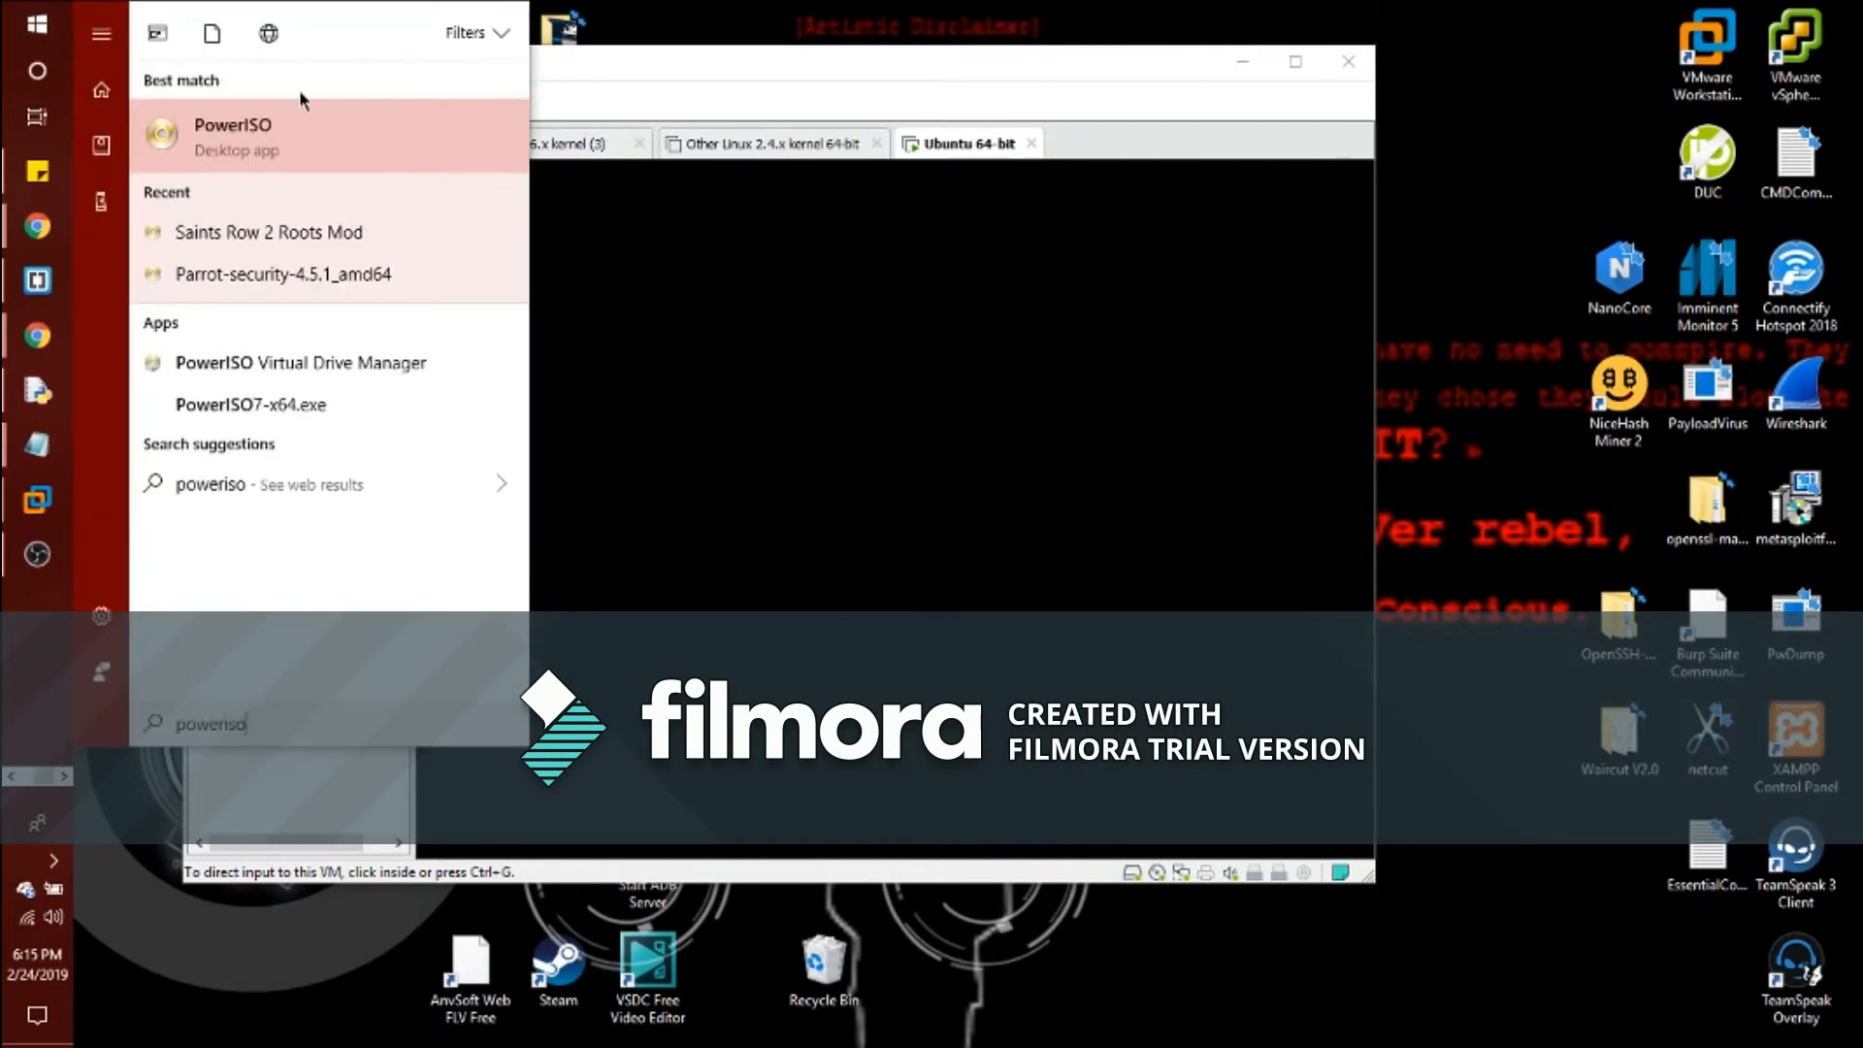
{"action": "left_click", "coordinate": [301, 122]}
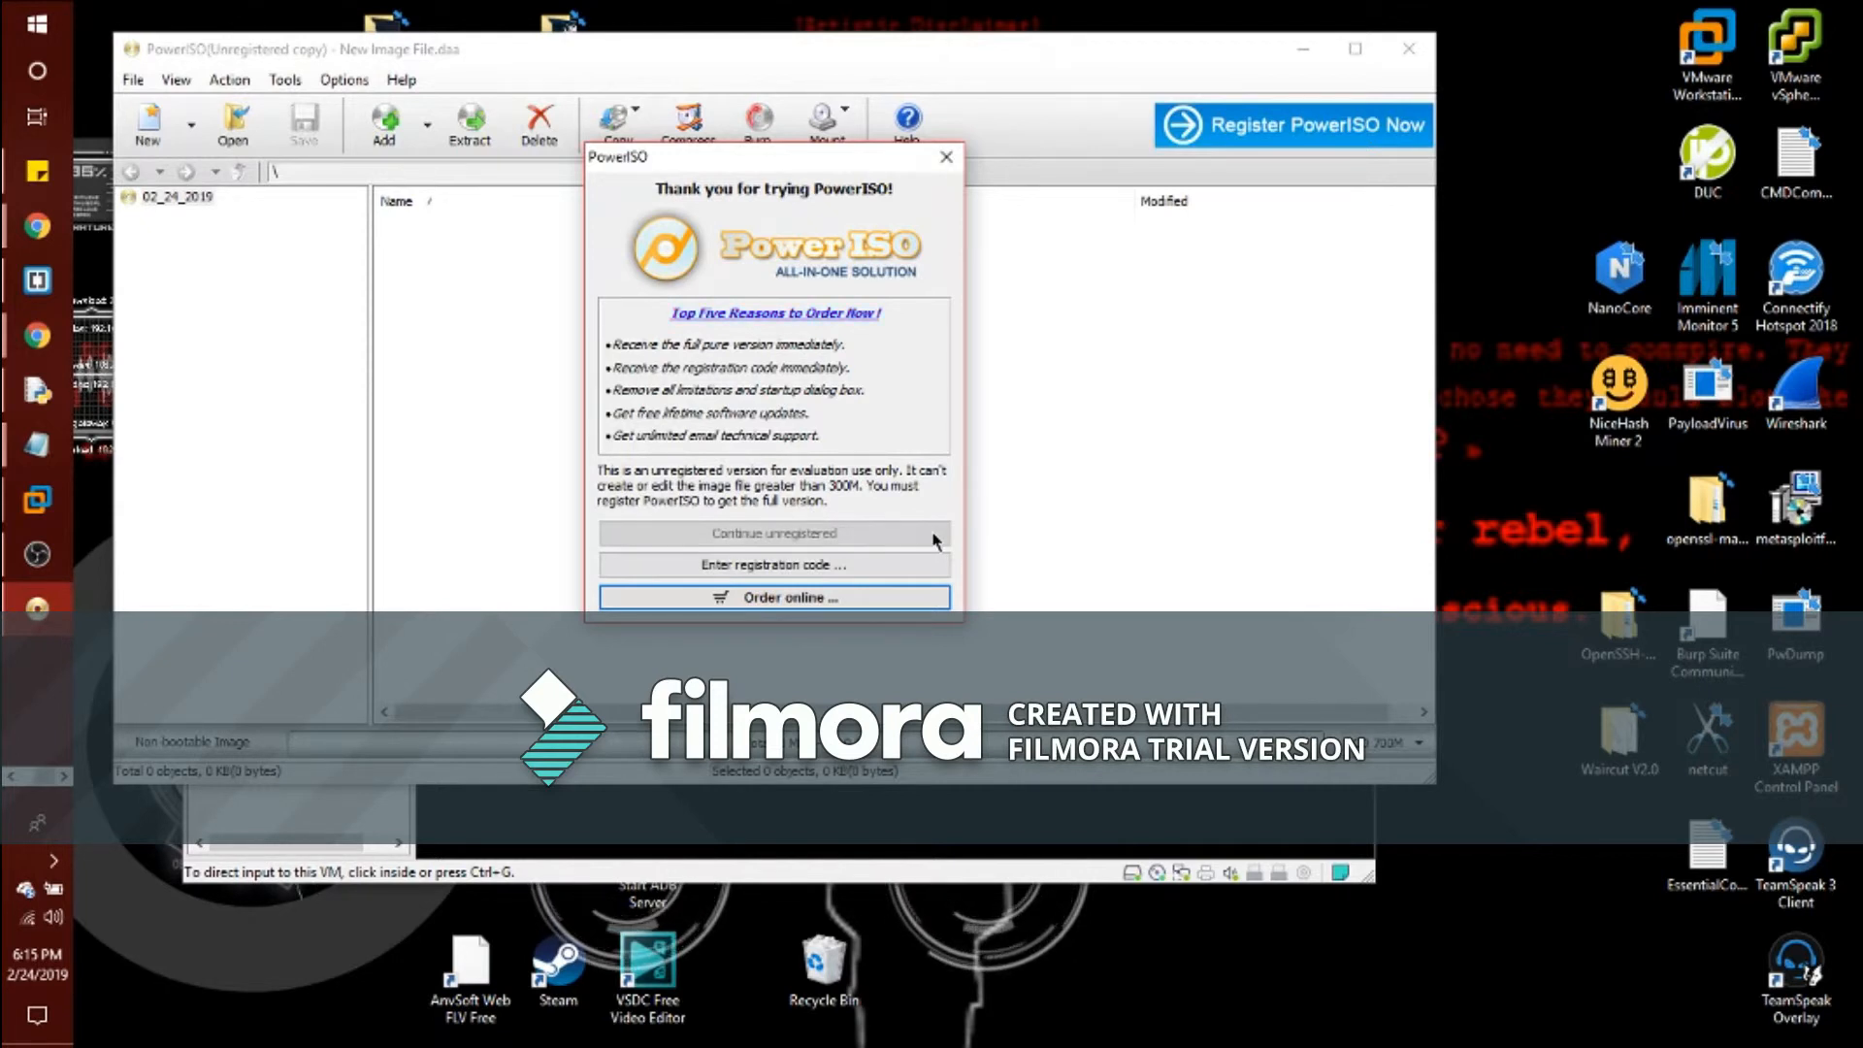
{"action": "left_click", "coordinate": [934, 533]}
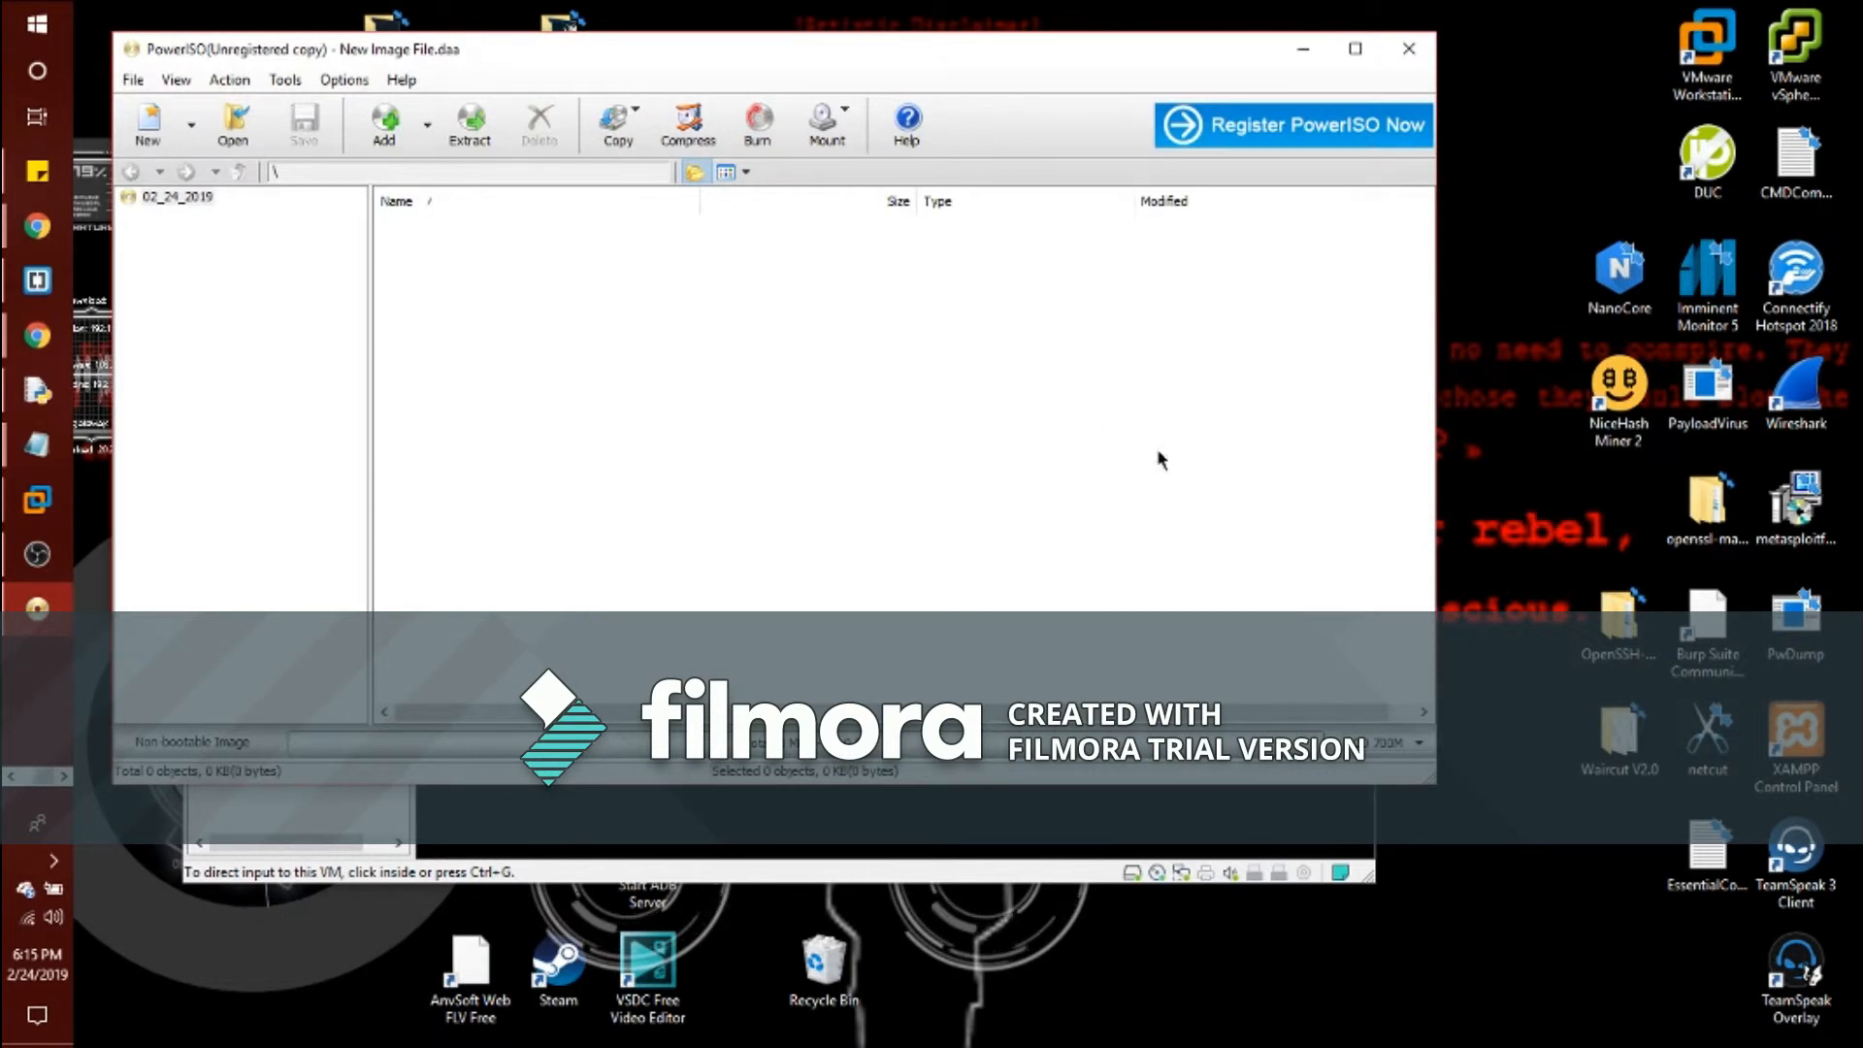
Browse to Documents\Ubuntu for an image file to burn to disc, cancel without choosing one and close PowerISO
{"action": "left_click", "coordinate": [775, 124]}
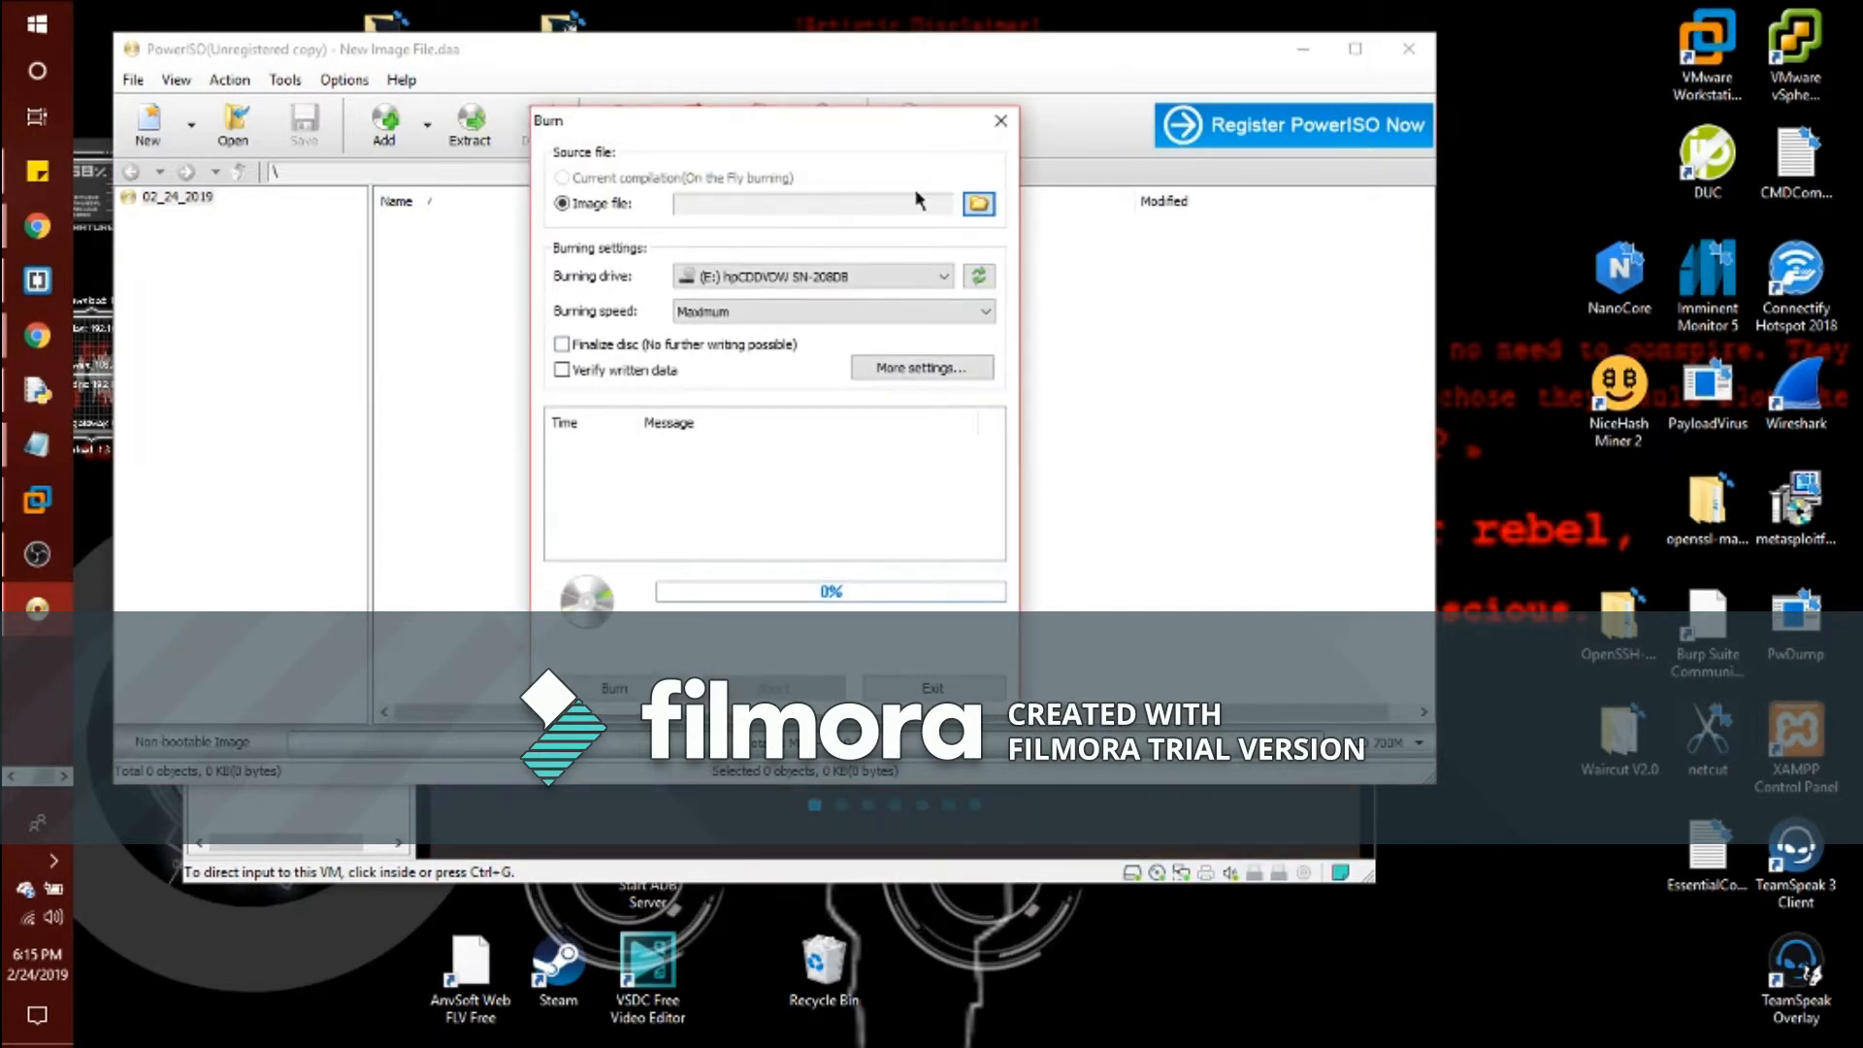
{"action": "left_click", "coordinate": [979, 205]}
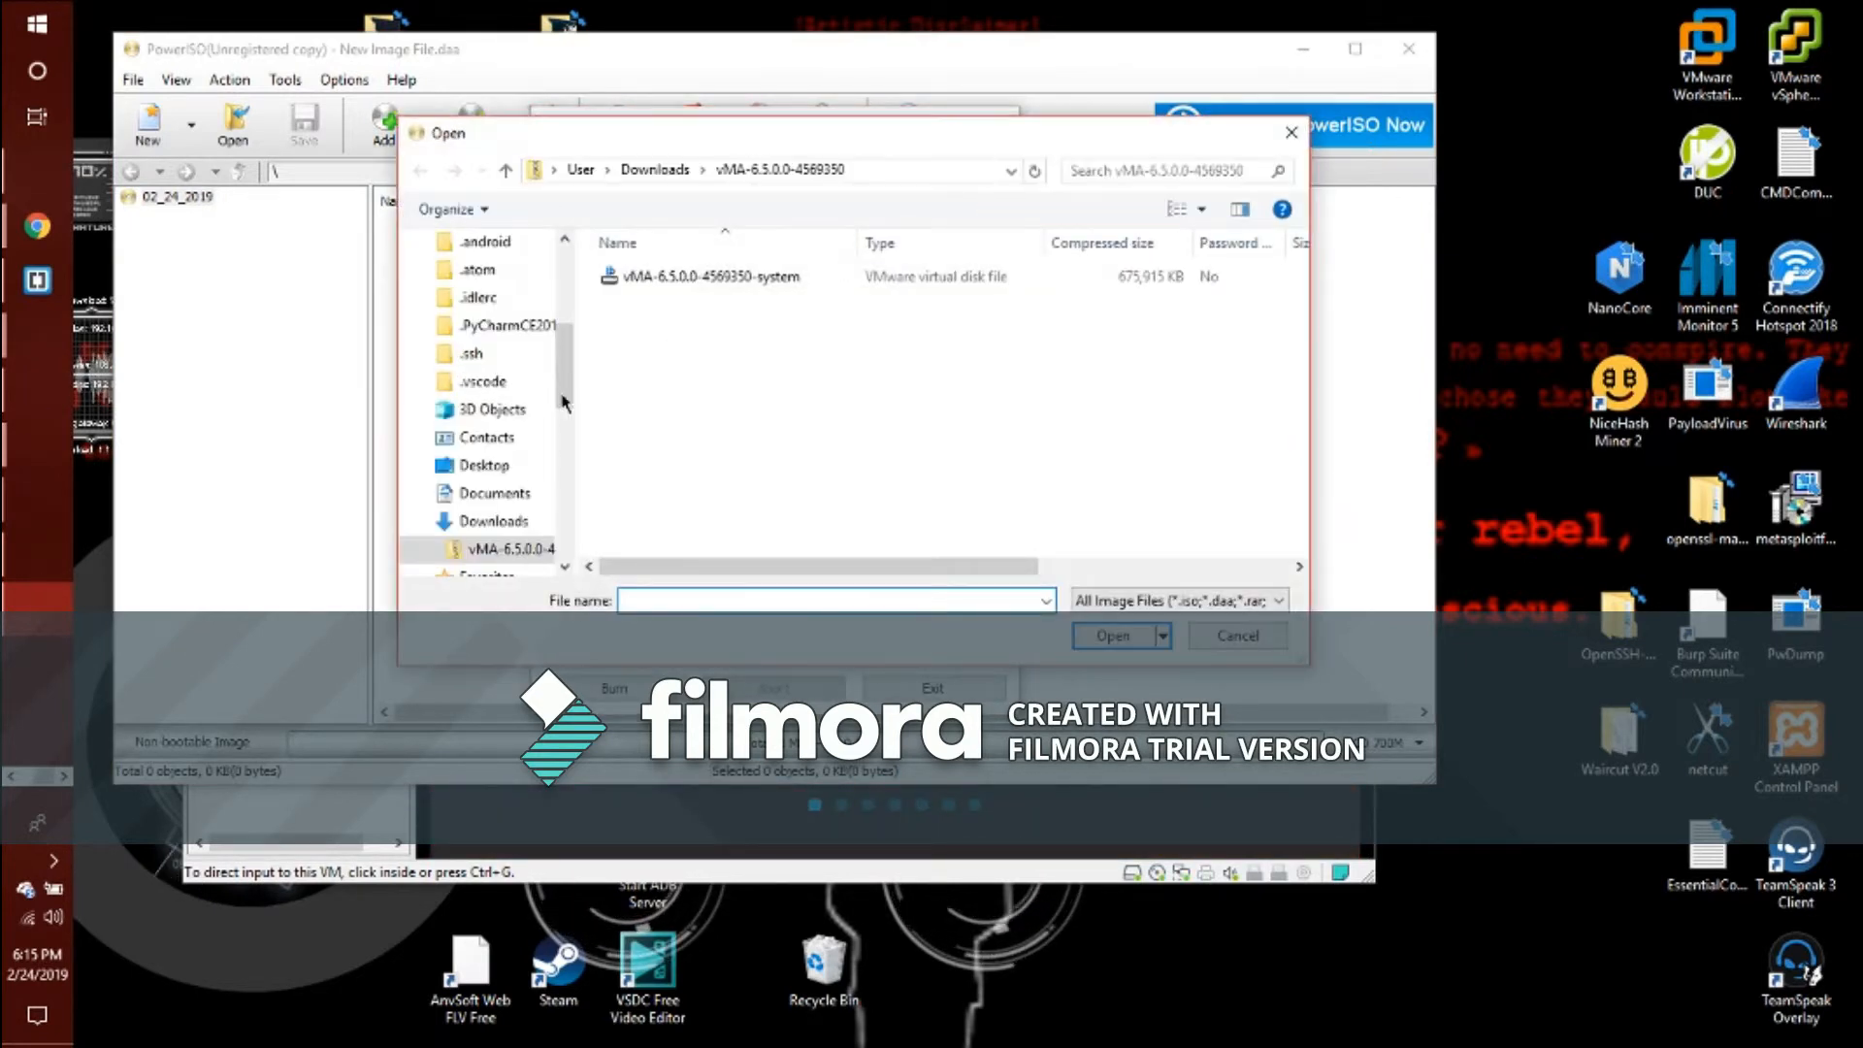
{"action": "scroll", "coordinate": [551, 378], "scroll_direction": "up", "scroll_amount": 5}
{"action": "left_click", "coordinate": [494, 345]}
{"action": "scroll", "coordinate": [713, 543], "scroll_direction": "down", "scroll_amount": 5}
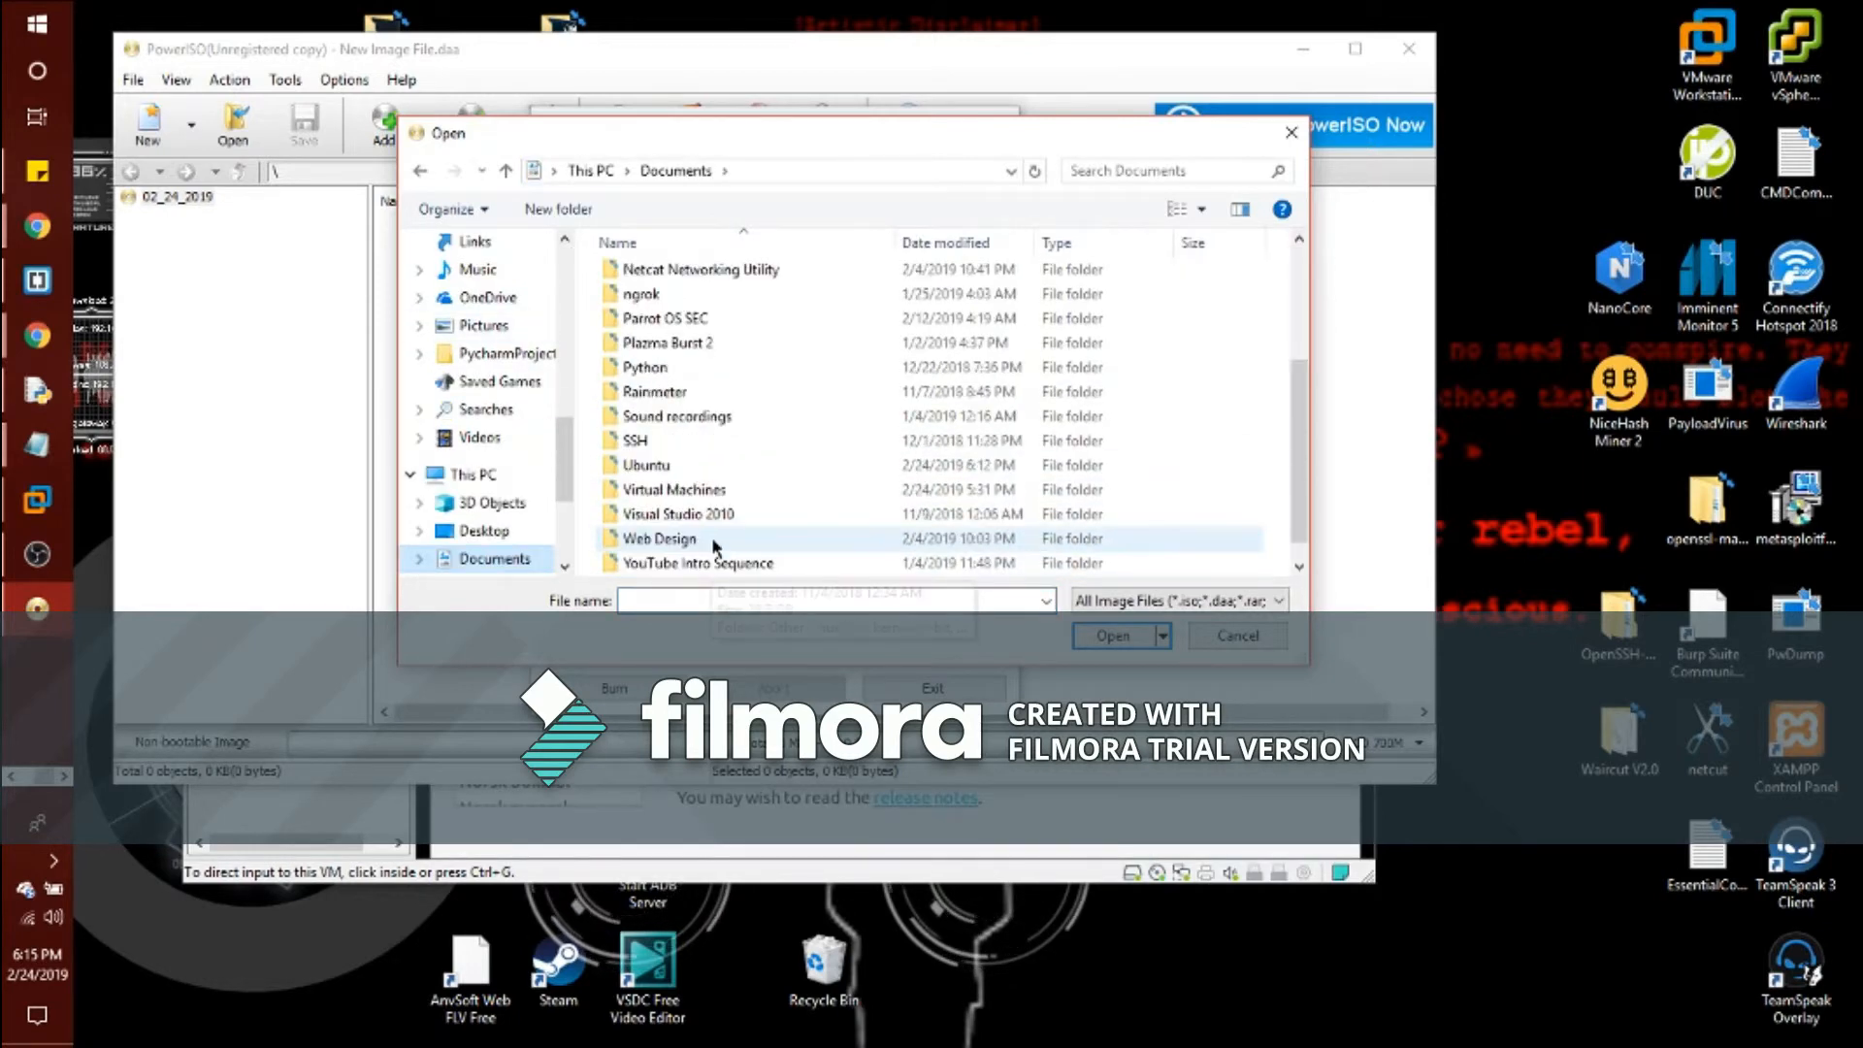
{"action": "double_click", "coordinate": [713, 468]}
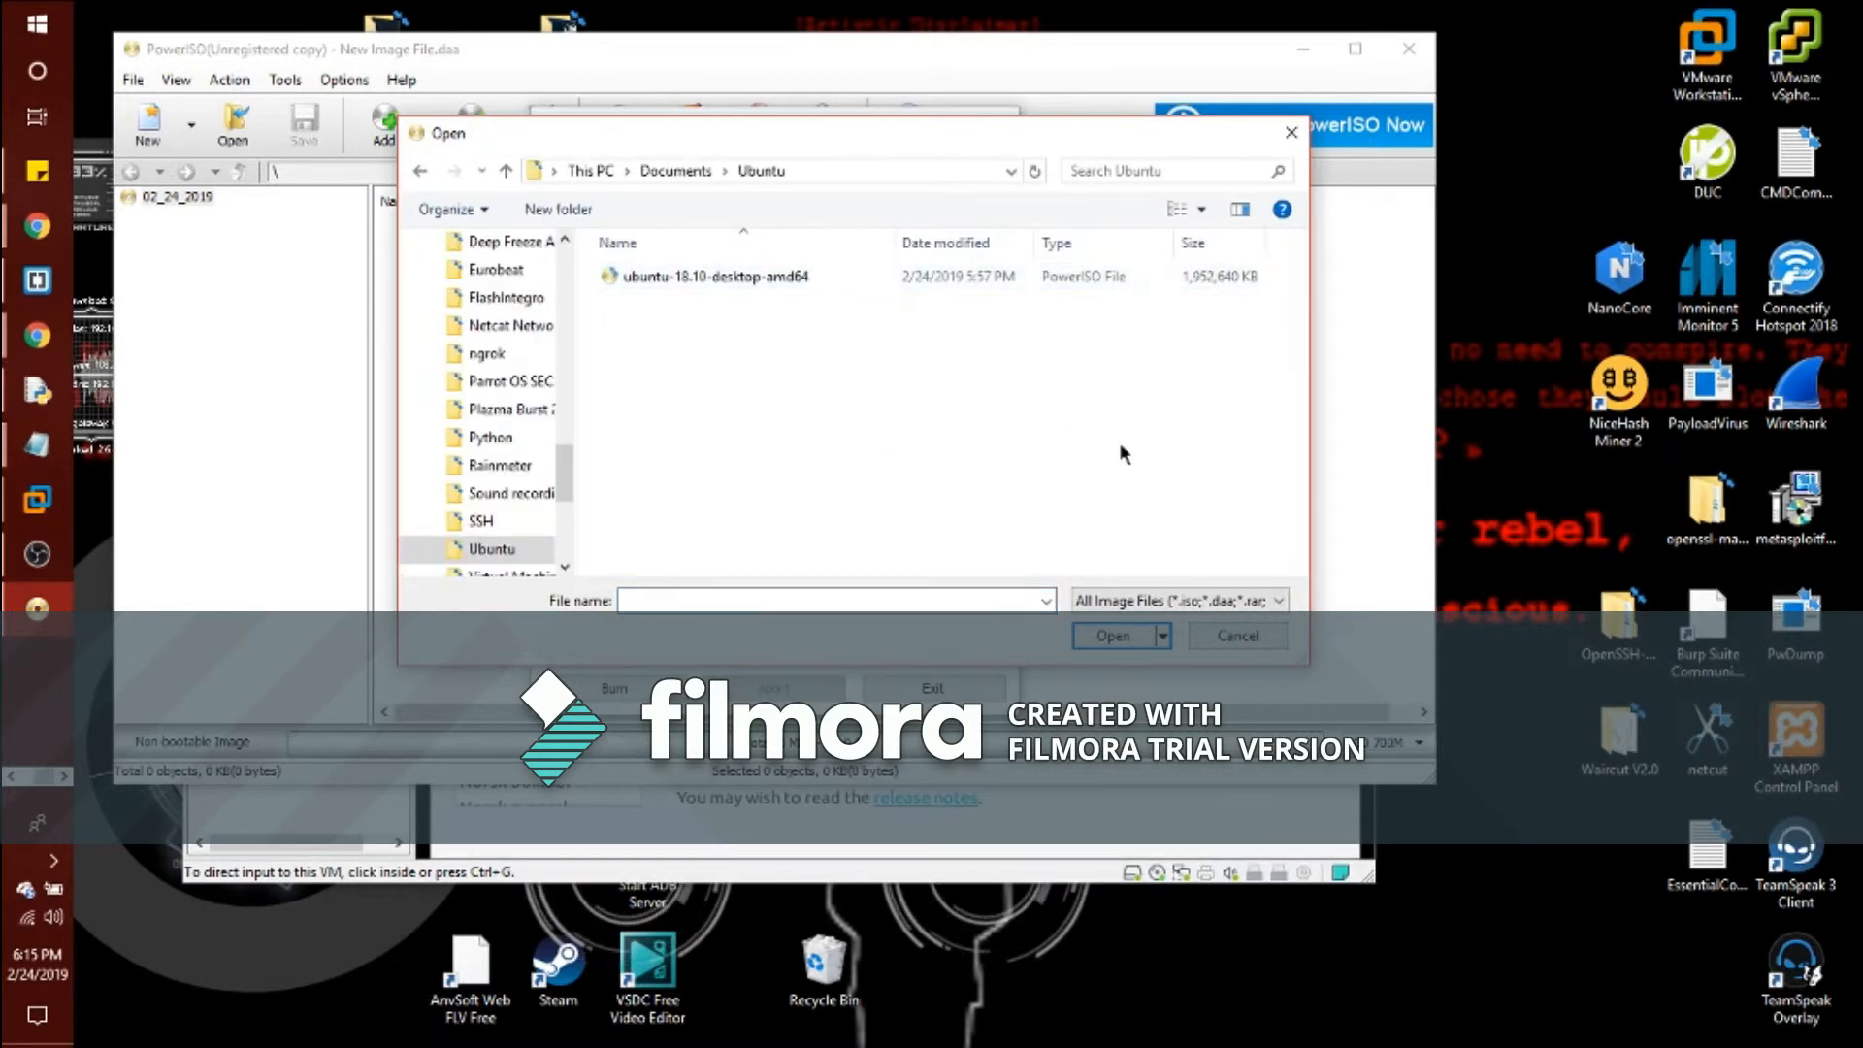
{"action": "left_click", "coordinate": [1231, 645]}
{"action": "left_click", "coordinate": [1004, 127]}
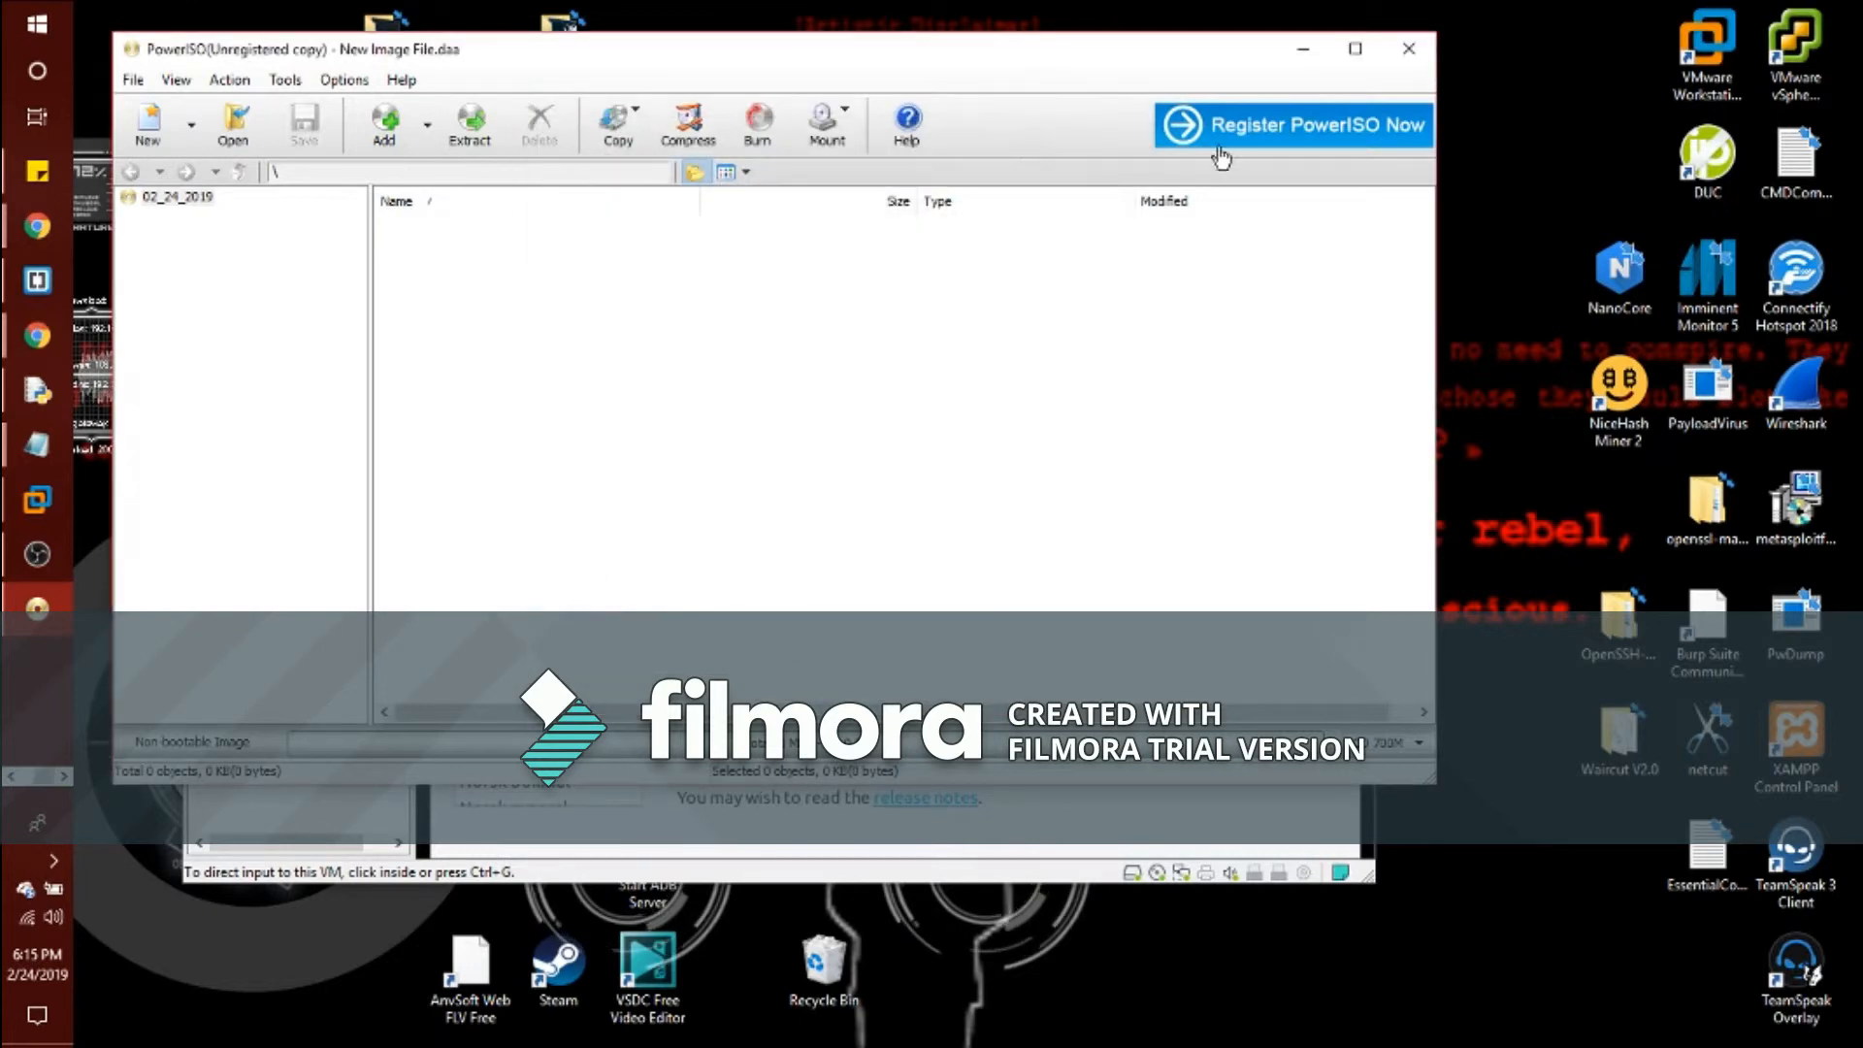
{"action": "left_click", "coordinate": [1412, 54]}
Return to the Ubuntu 64-bit virtual machine, choose Try Ubuntu on the Welcome screen and reposition the VMware Workstation window
{"action": "left_click", "coordinate": [1159, 309]}
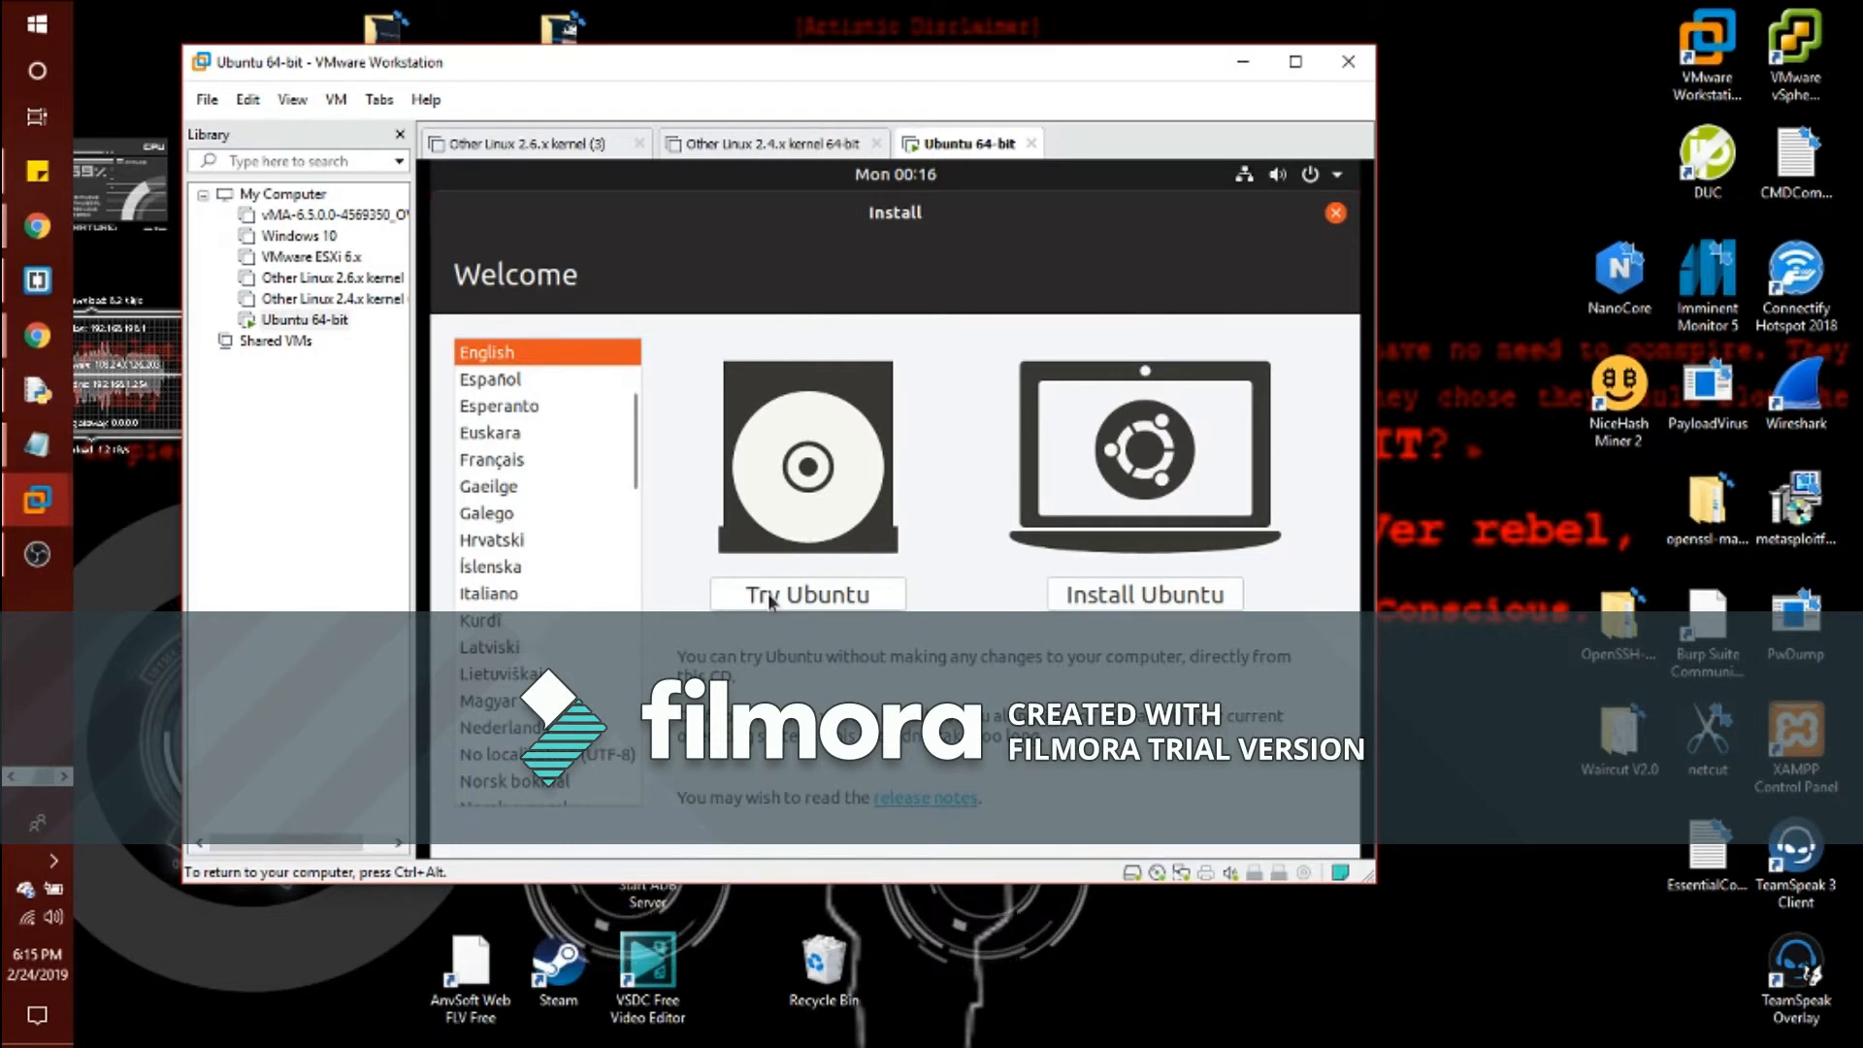
{"action": "left_click", "coordinate": [844, 594]}
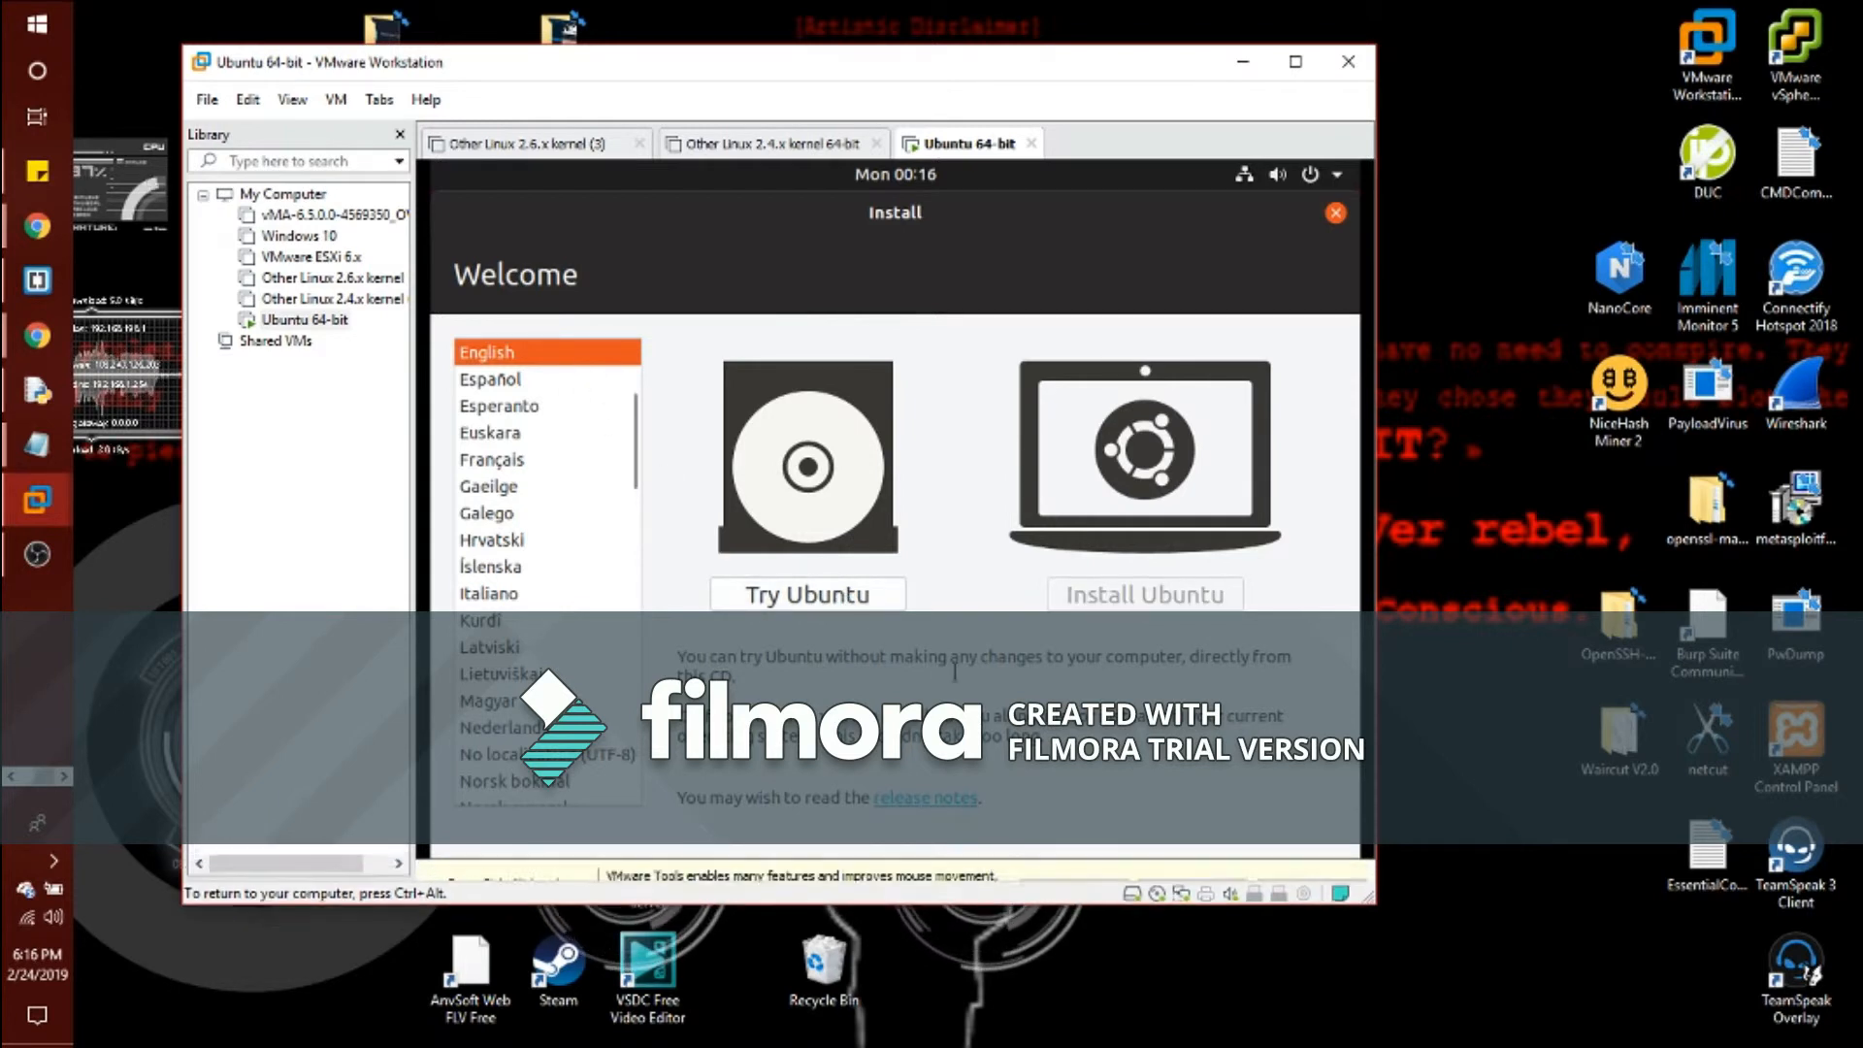
{"action": "left_click", "coordinate": [1179, 893]}
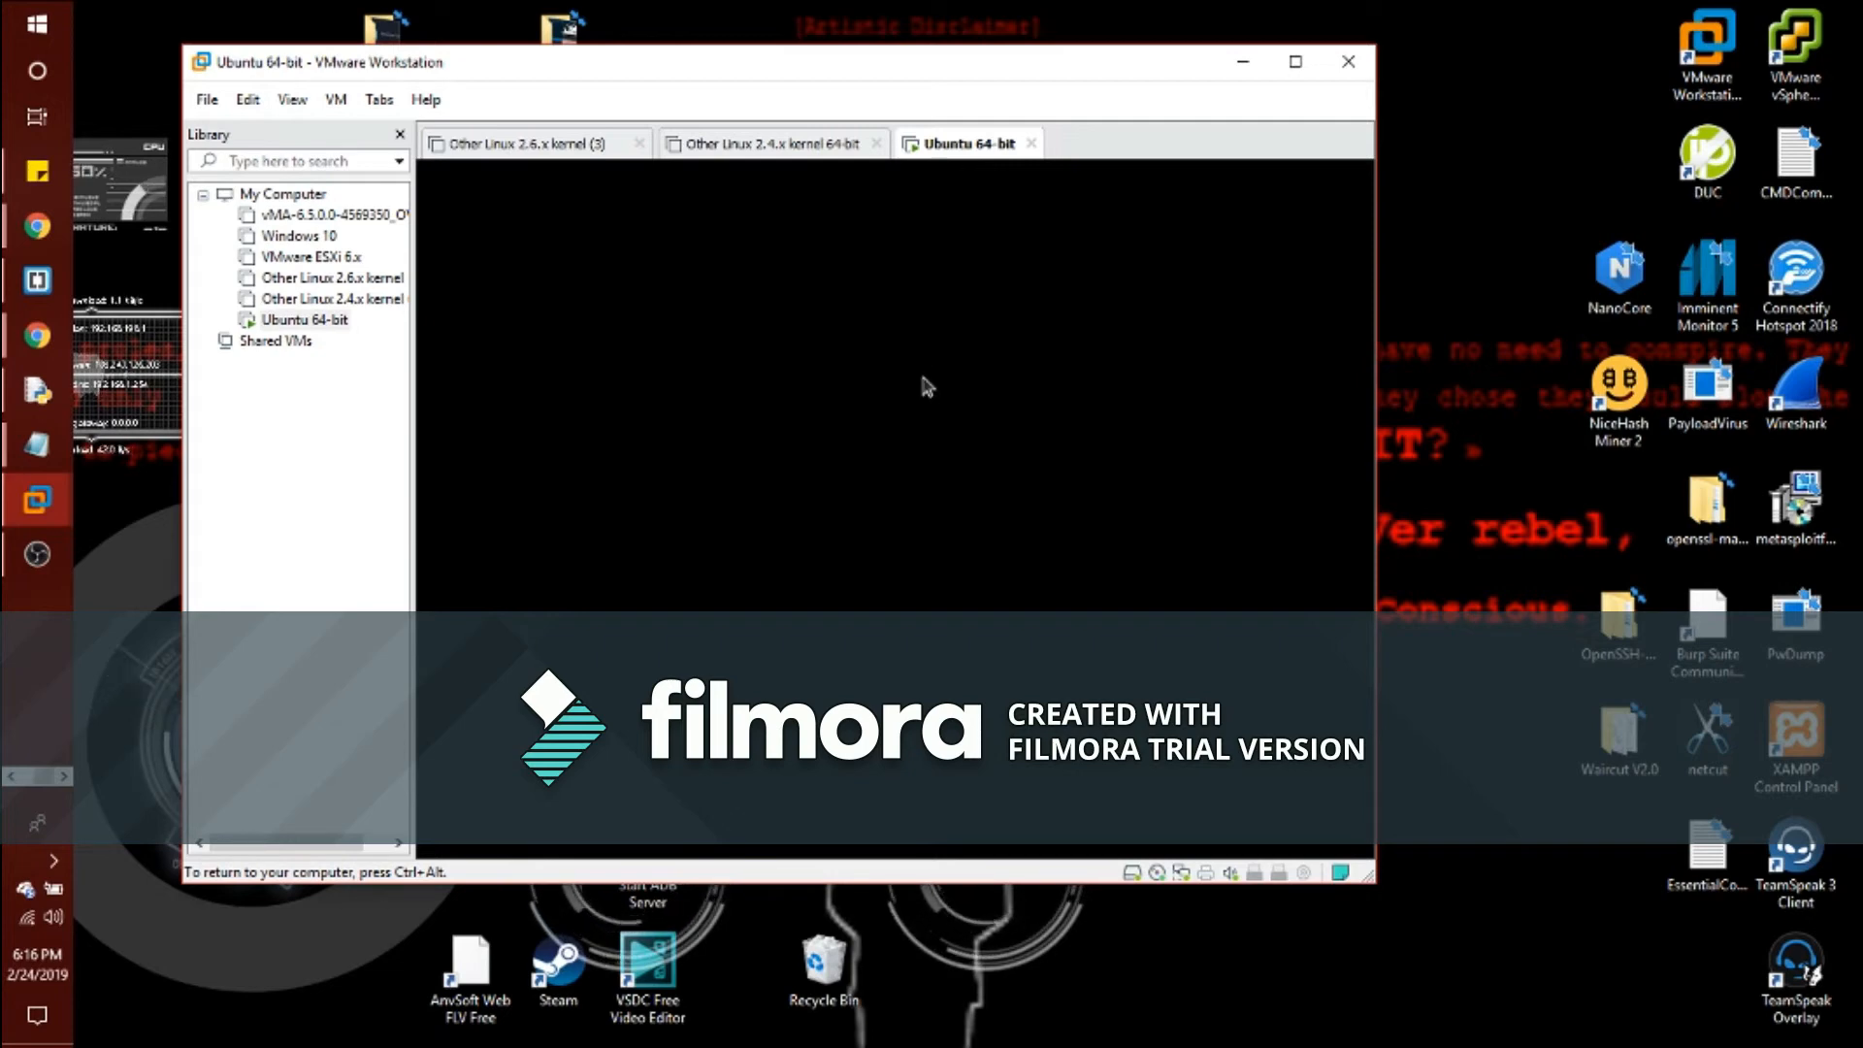
{"action": "left_click_drag", "start_coordinate": [1058, 70], "coordinate": [1092, 112]}
{"action": "left_click", "coordinate": [1091, 393]}
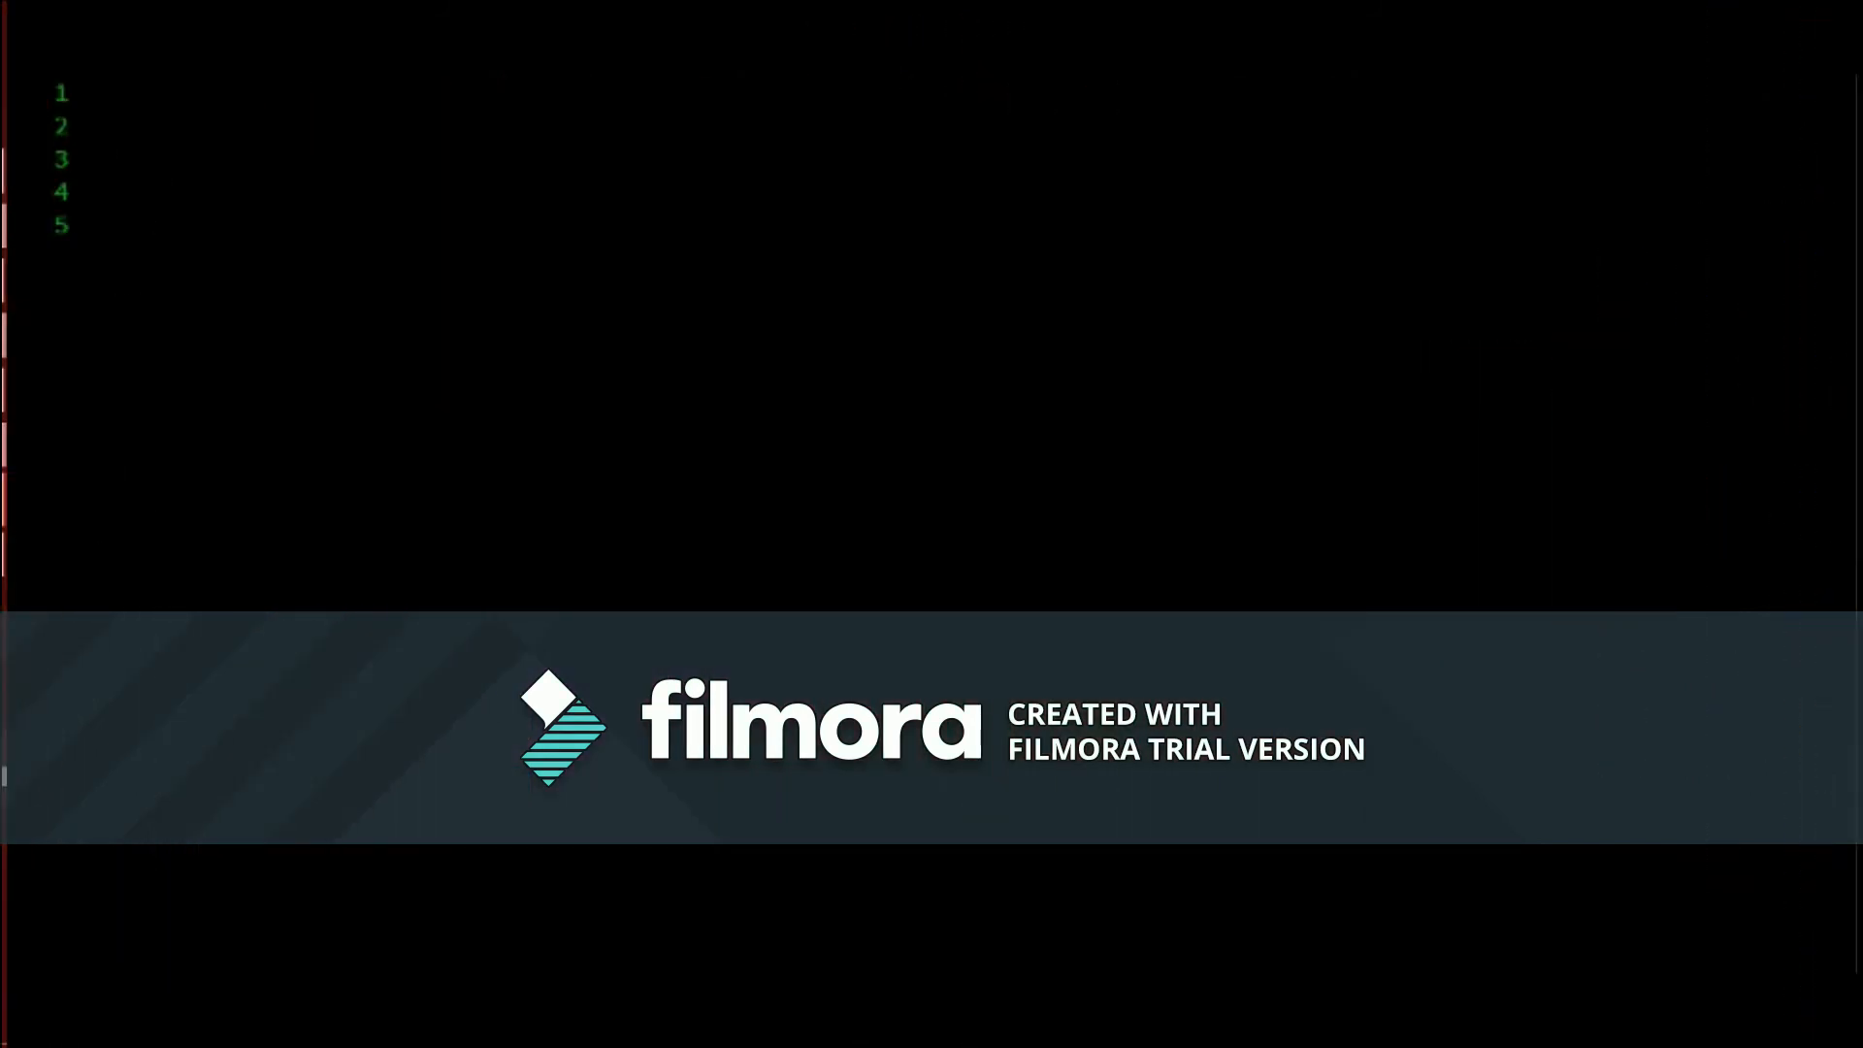
Write "And remember..." on the first line of the blank text document and start the second line with "Don't share"
{"action": "left_click", "coordinate": [457, 237]}
{"action": "left_click", "coordinate": [340, 124]}
{"action": "left_click", "coordinate": [321, 89]}
{"action": "type", "text": "And "}
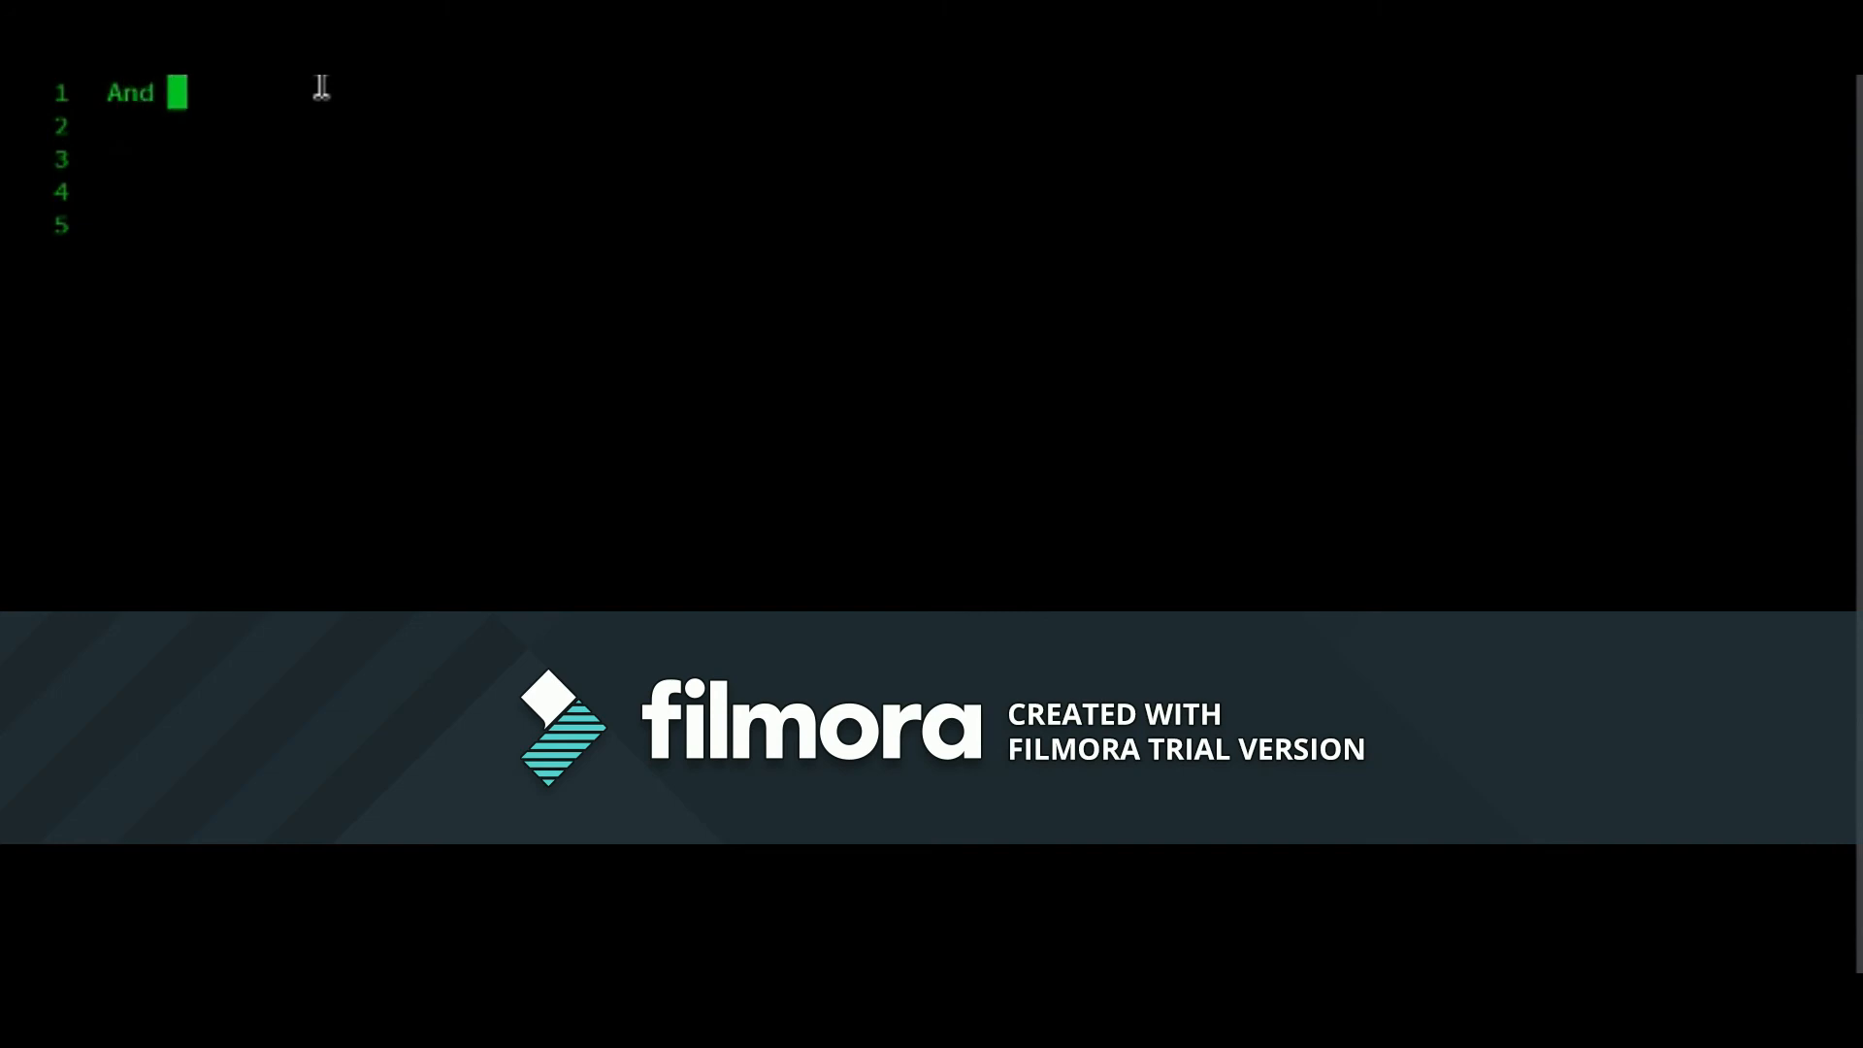
{"action": "type", "text": "remember..."}
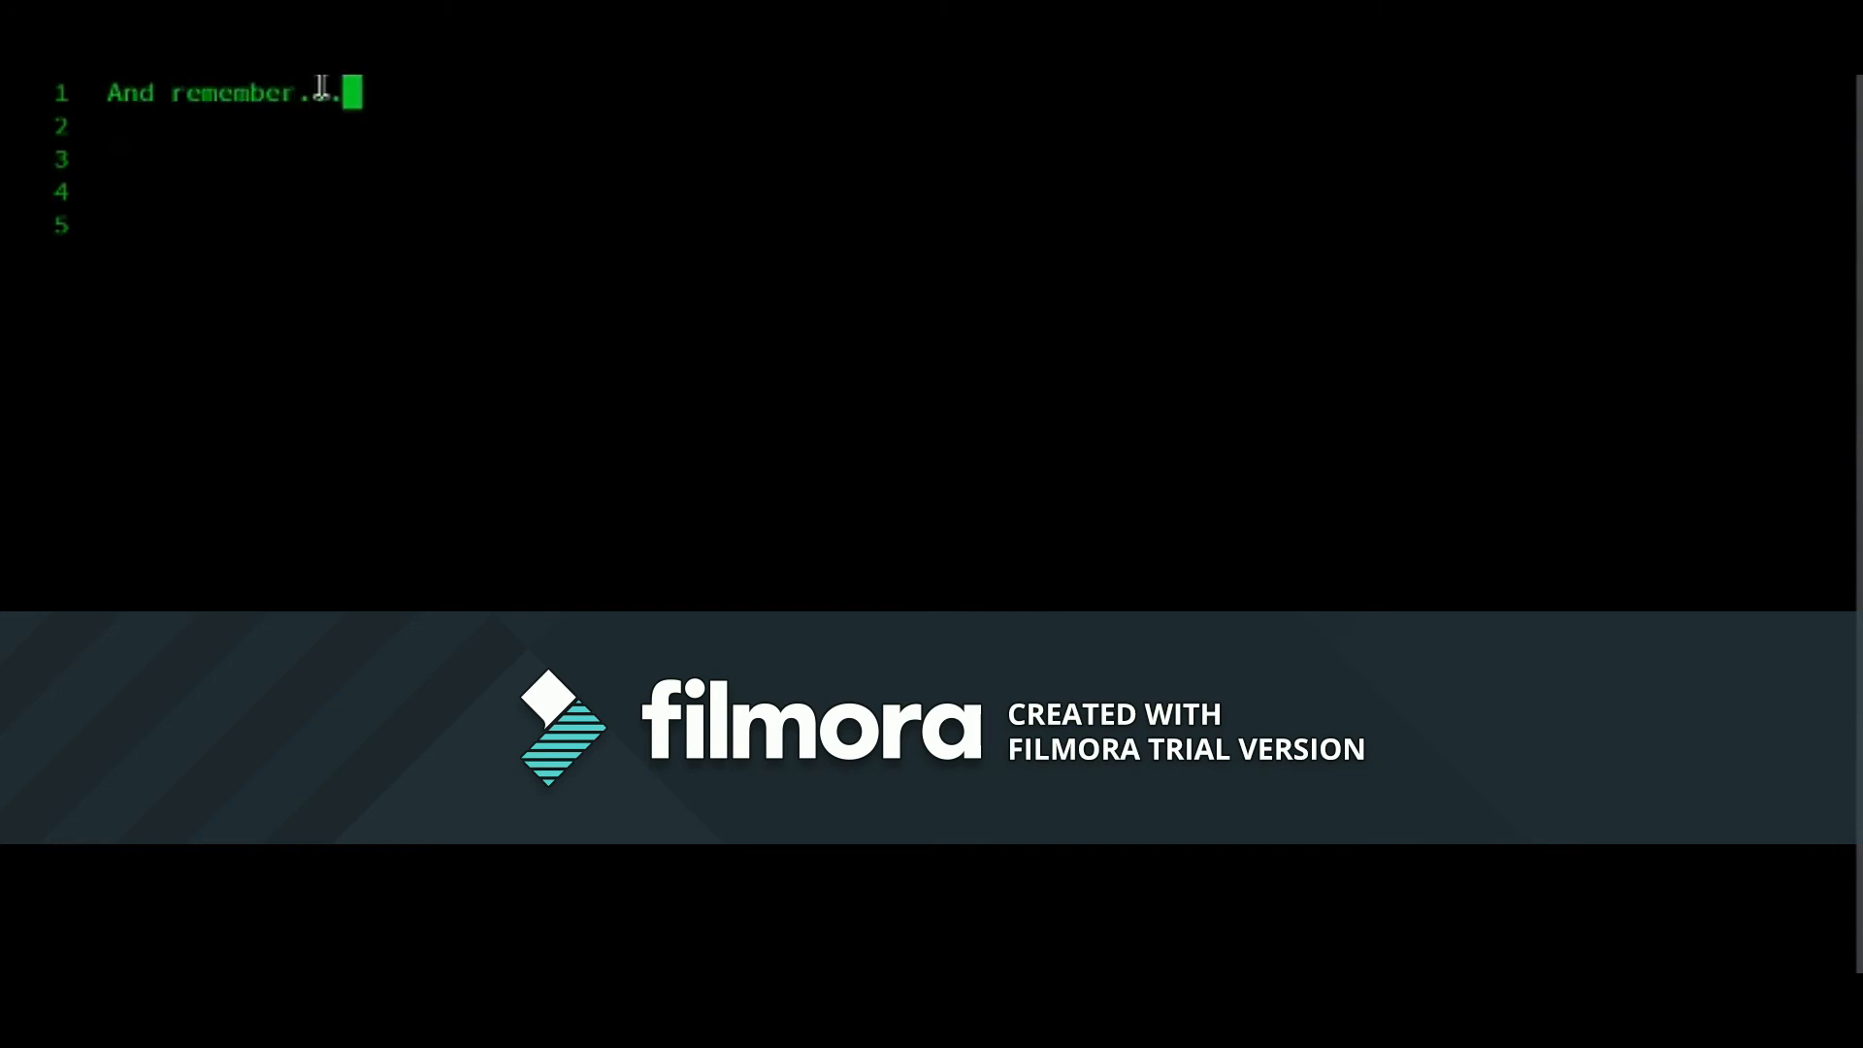
{"action": "key", "text": "Return"}
{"action": "type", "text": "Don'"}
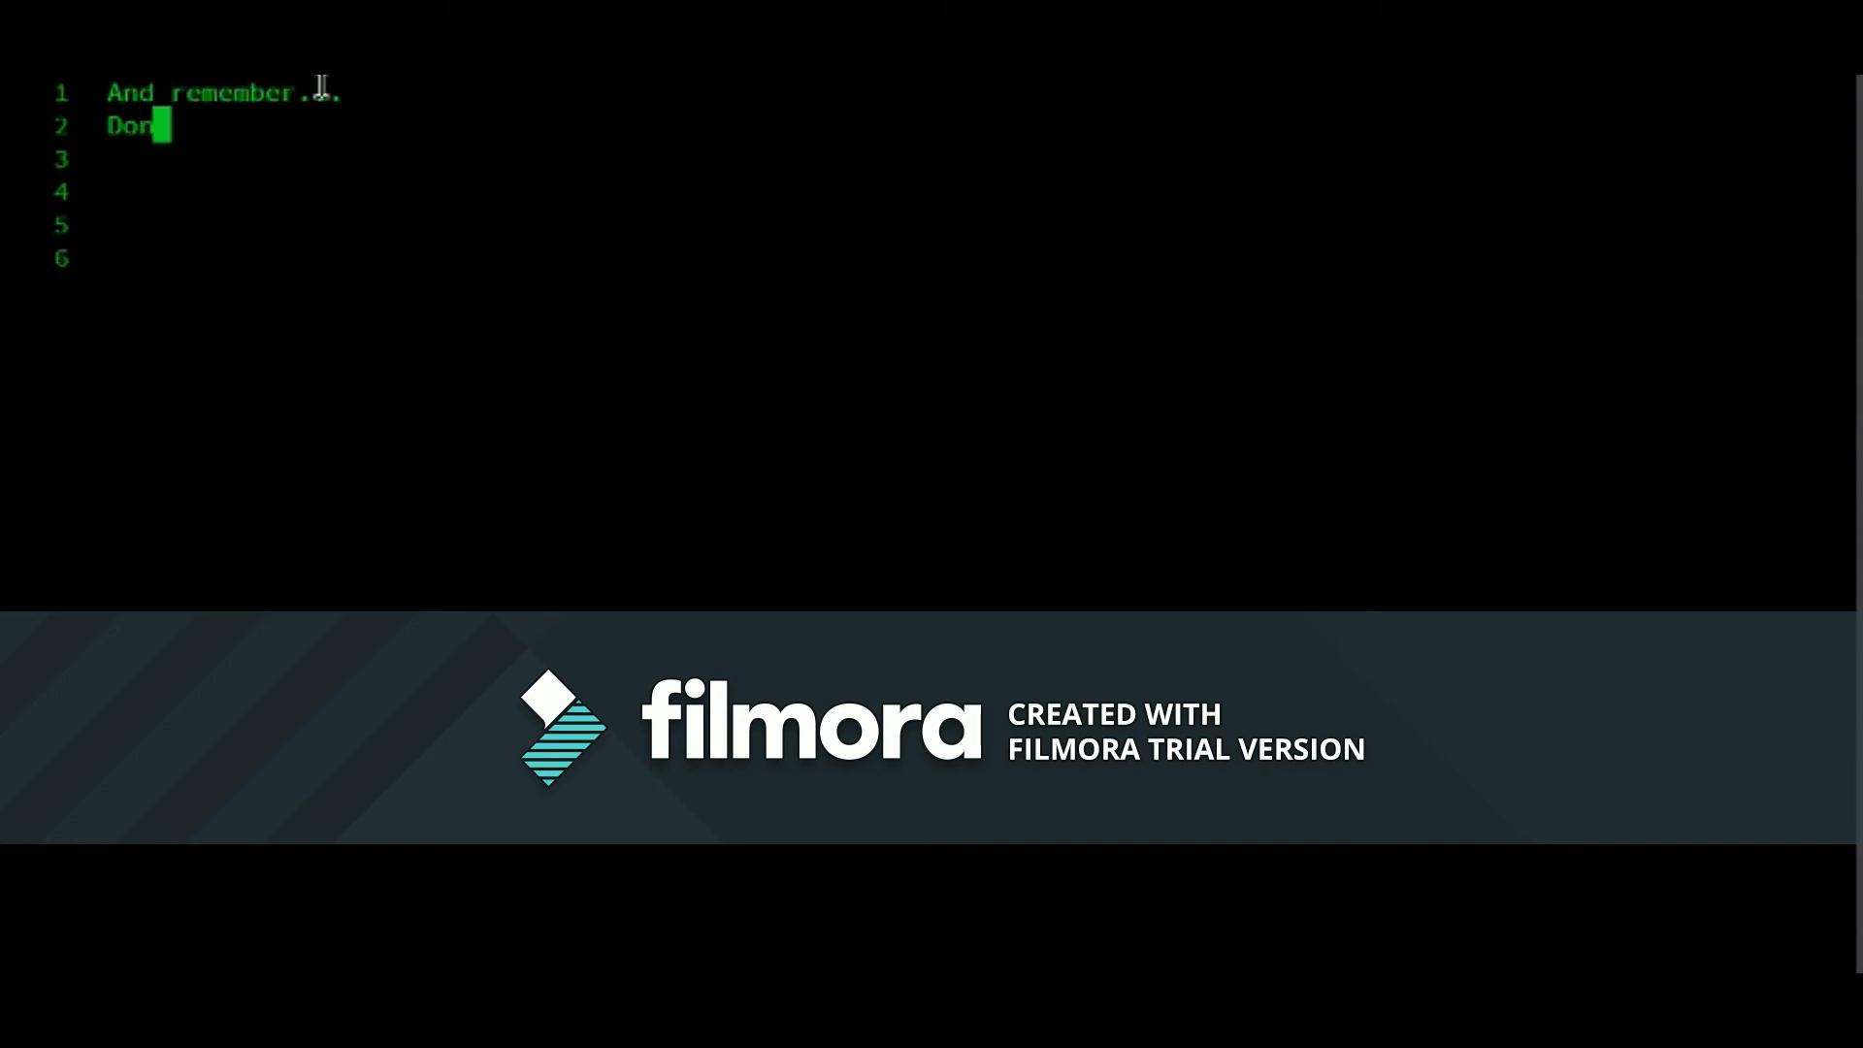
{"action": "type", "text": "t share"}
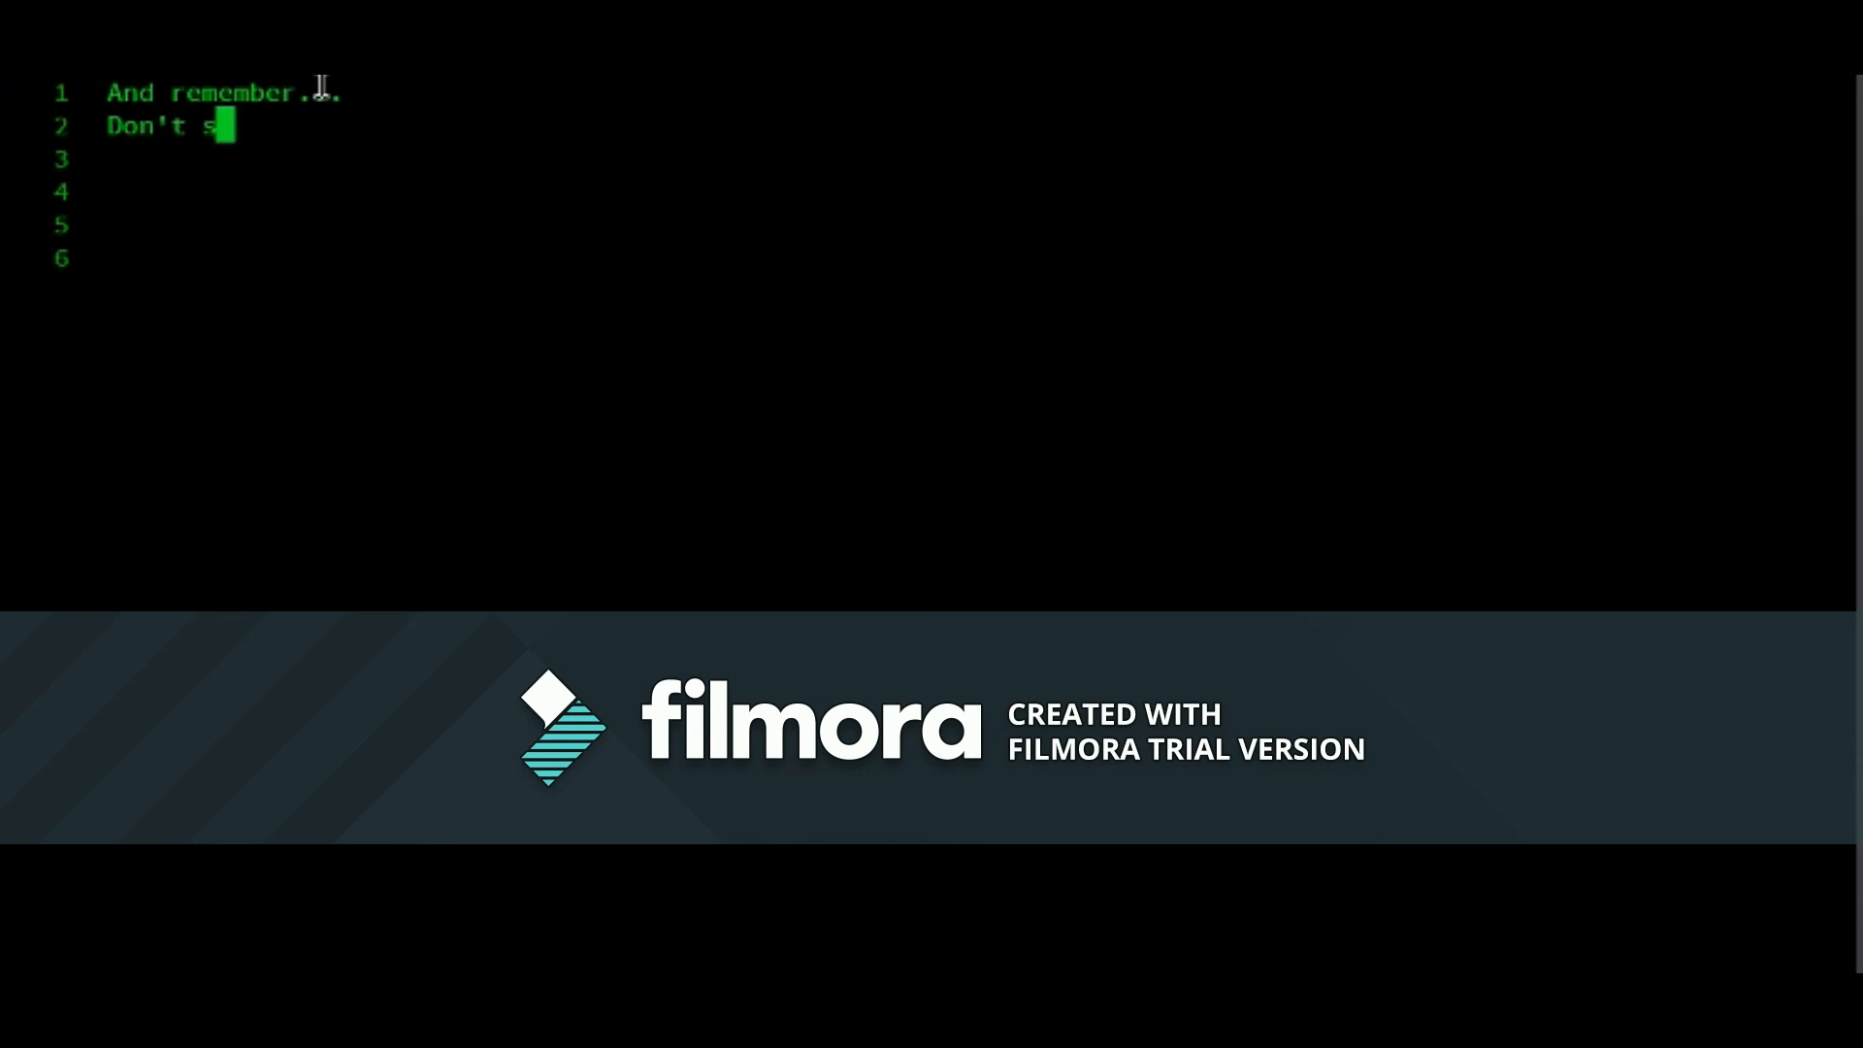